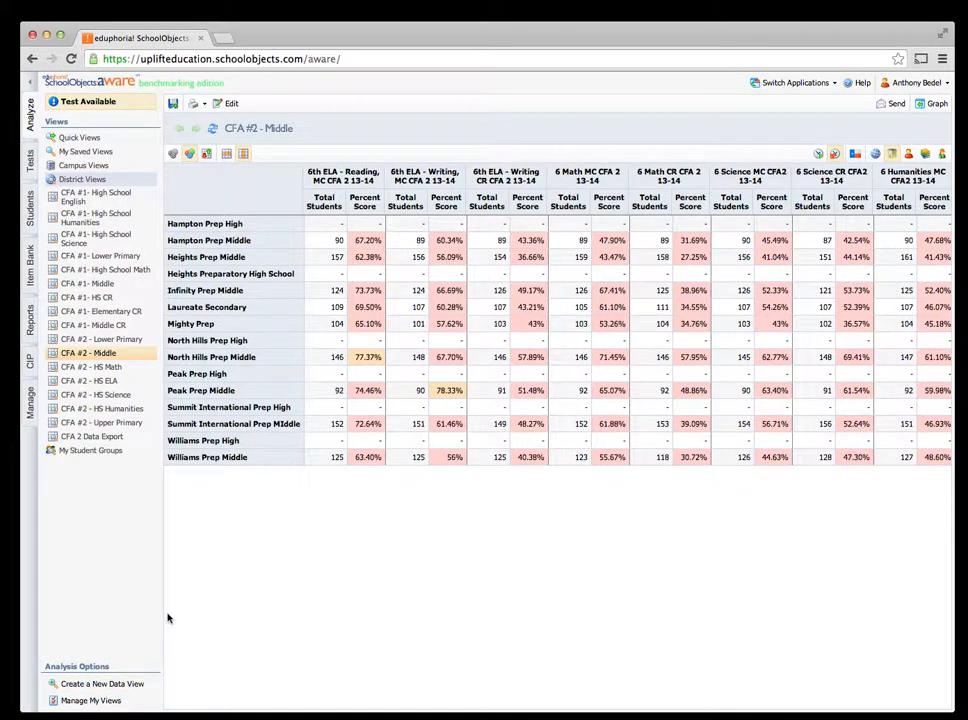
- Start a new data view and filter the available tests to Common Formative Assessment #2, Seventh Grade, 2012-2013, Science
left_click(110, 684)
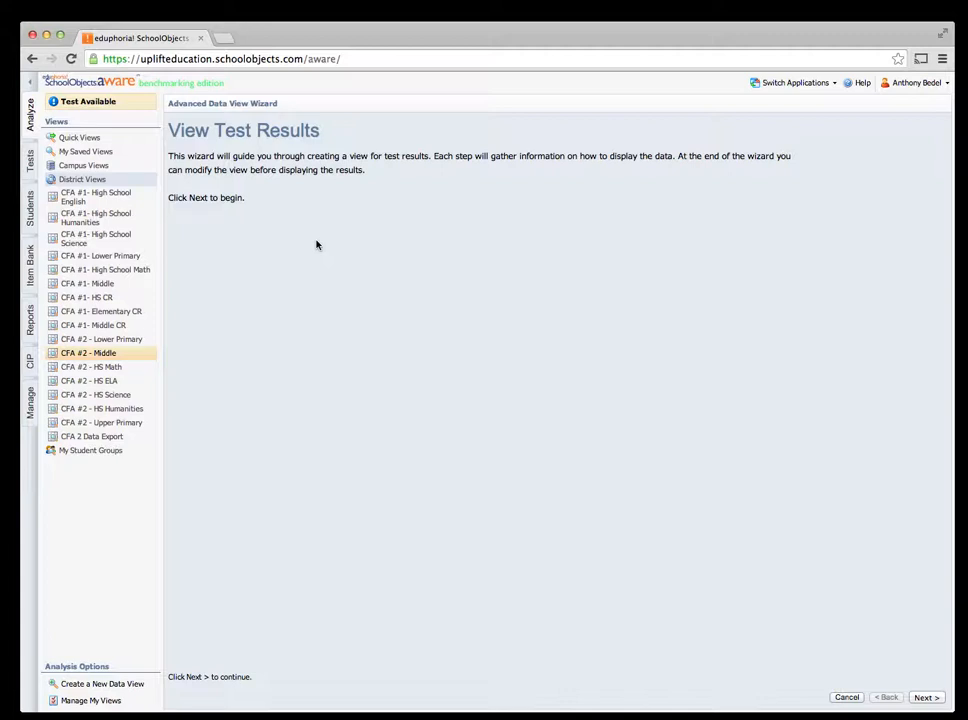
left_click(930, 697)
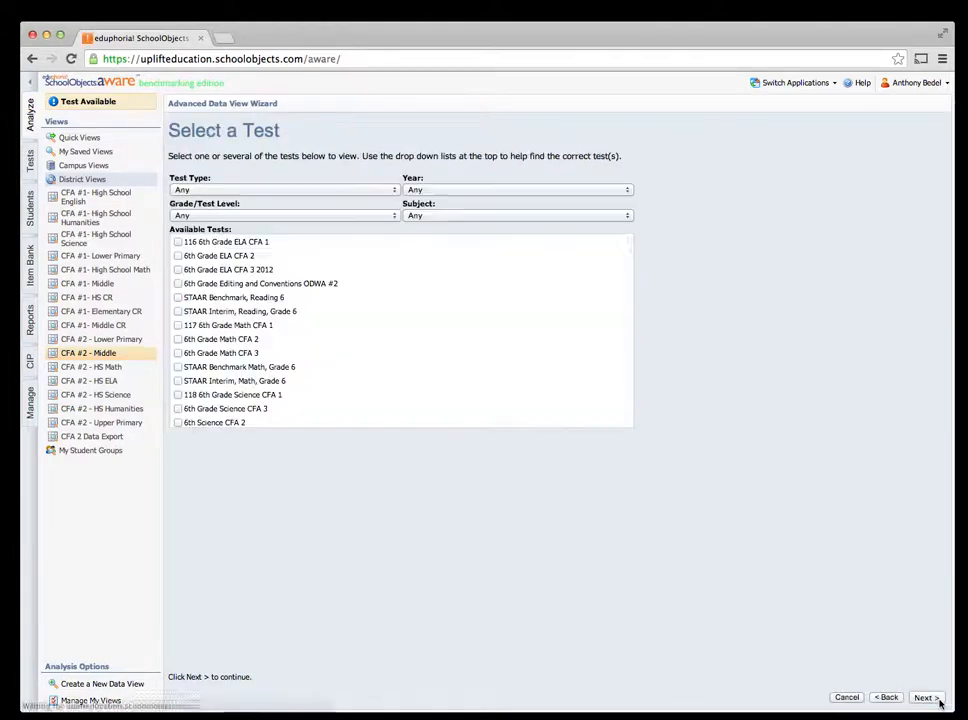
left_click(278, 190)
left_click(309, 212)
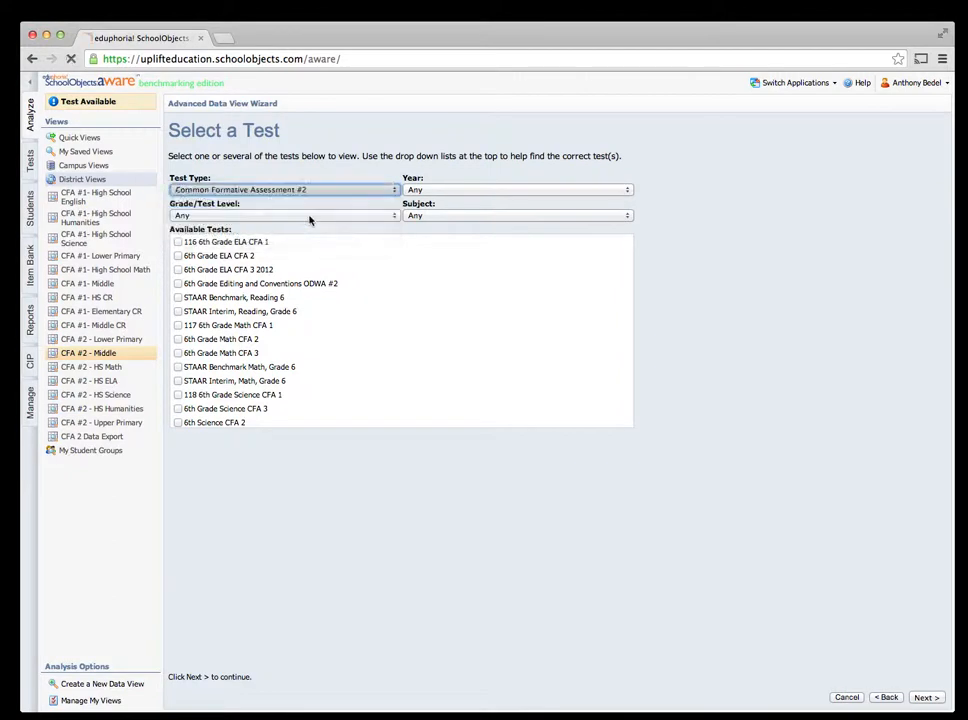
left_click(371, 216)
left_click(355, 240)
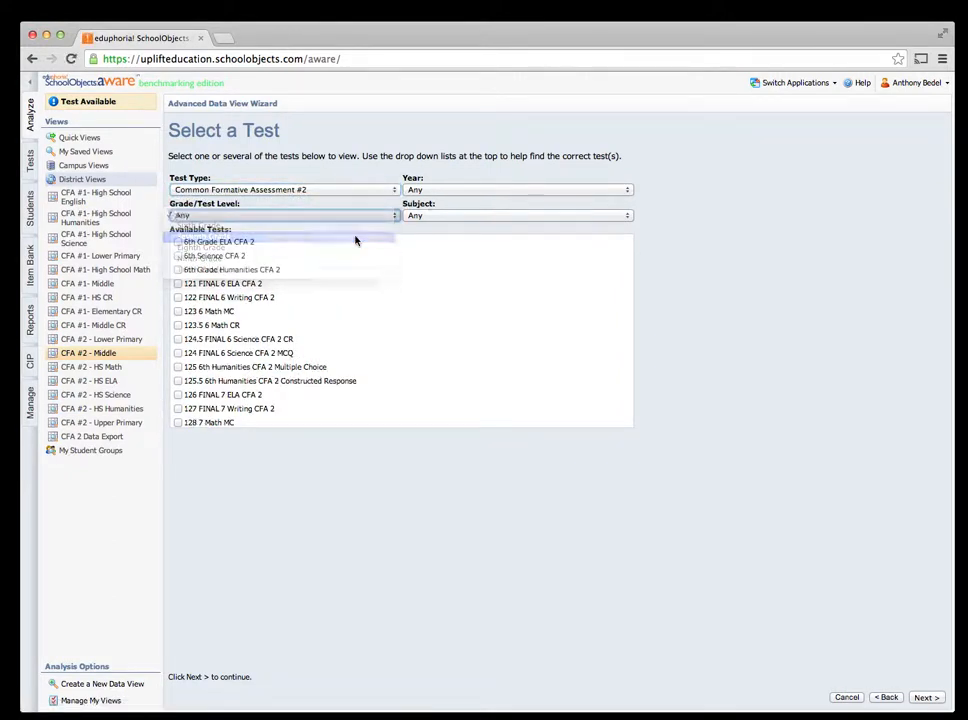
left_click(447, 192)
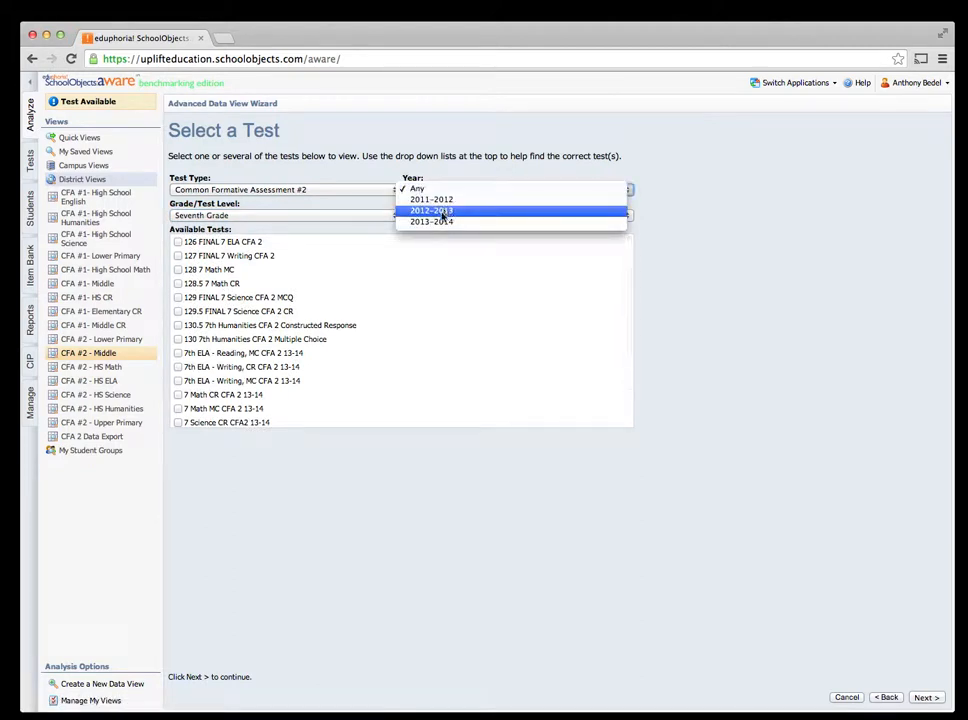
left_click(440, 210)
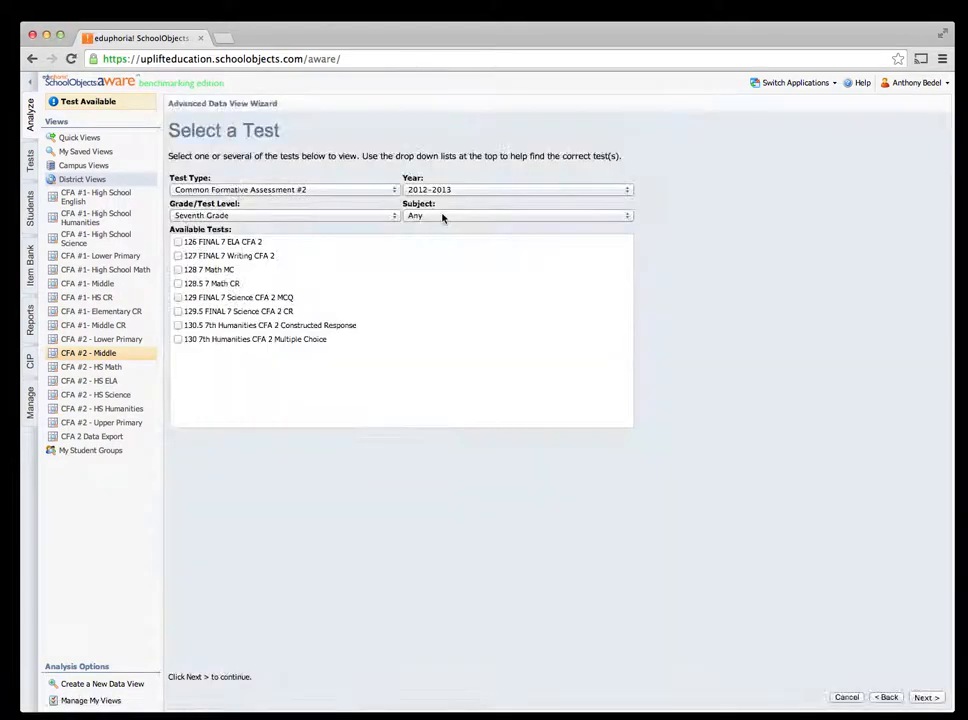
left_click(443, 217)
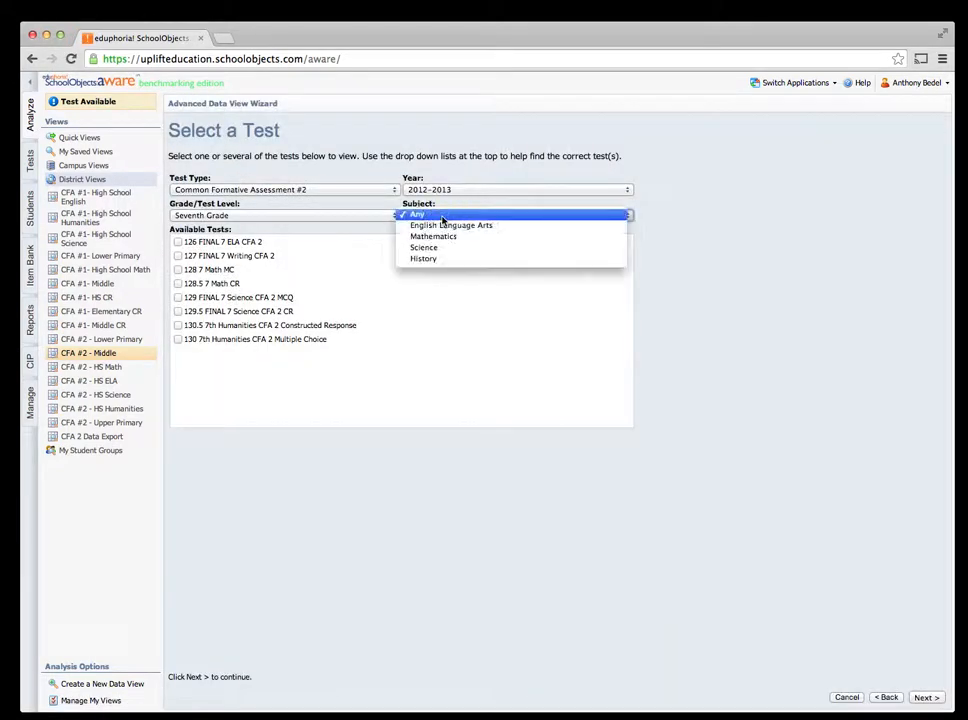
left_click(443, 250)
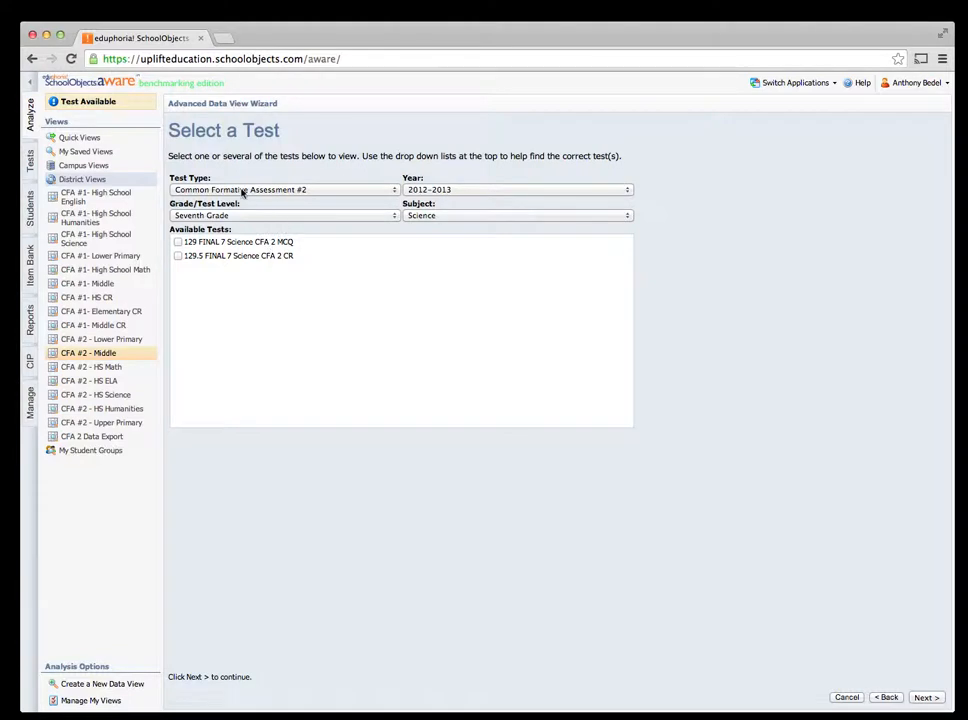
- Select the tests 129 FINAL 7 Science CFA 2 MCQ and, with the year set to 2013-2014, 7 Science MC CFA2 13-14
left_click(178, 242)
left_click(491, 191)
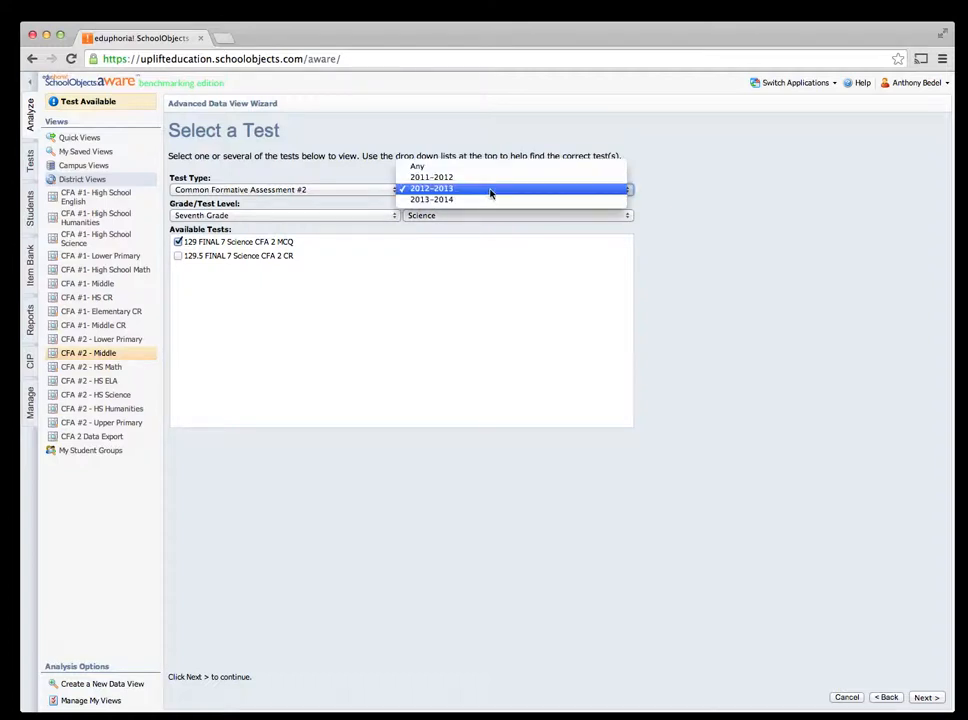
left_click(483, 201)
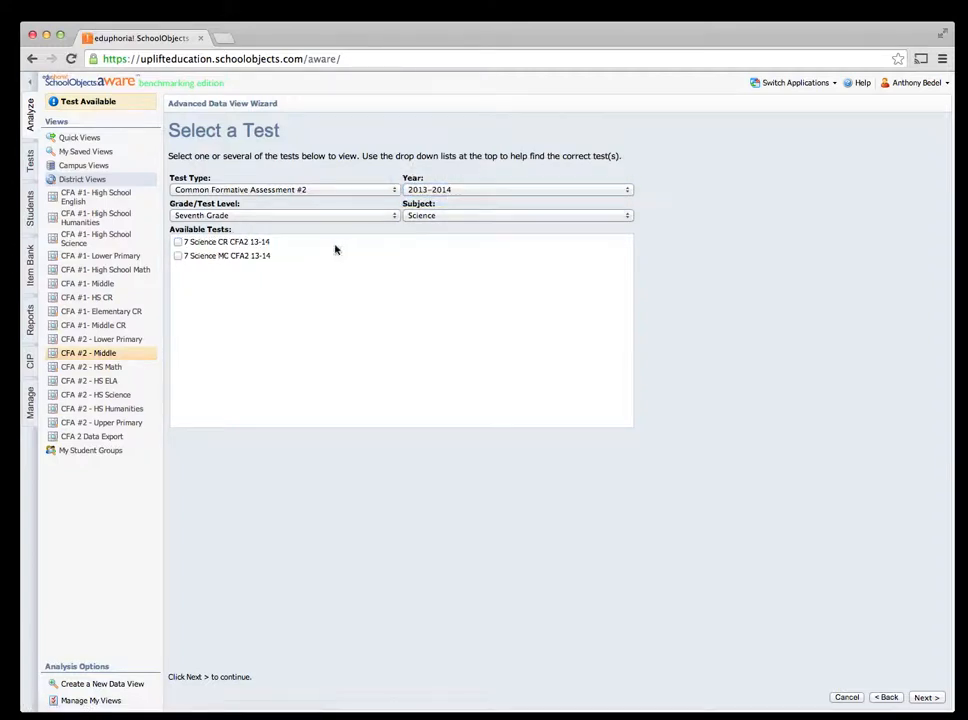
left_click(225, 256)
left_click(926, 698)
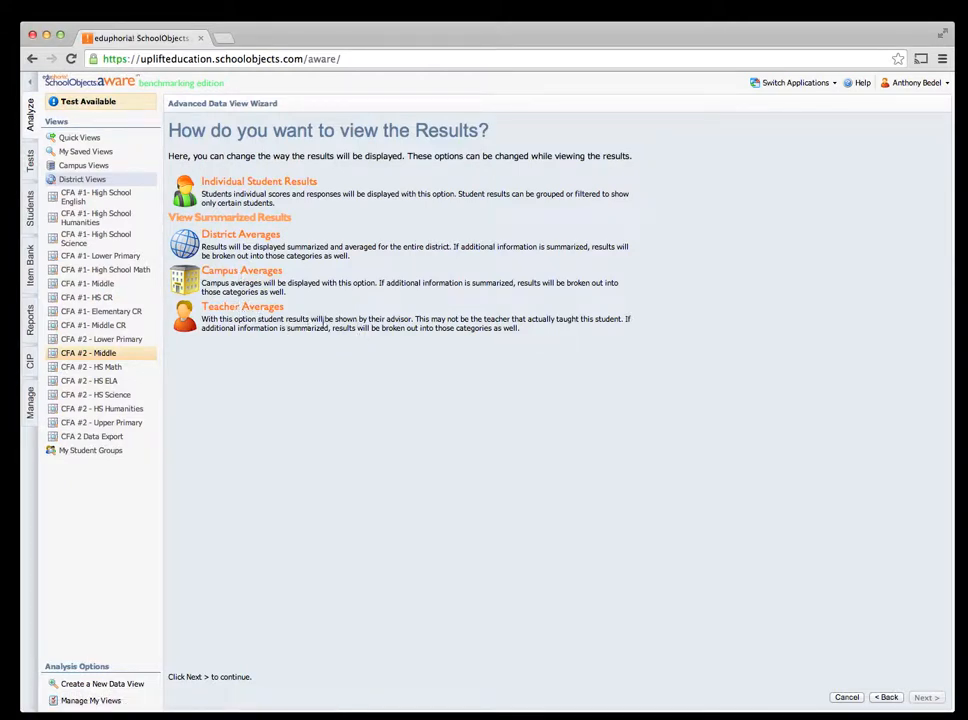
- Set the view to individual student results, based on where students were administered the test
left_click_drag(326, 325, 398, 325)
double_click(396, 321)
left_click(242, 182)
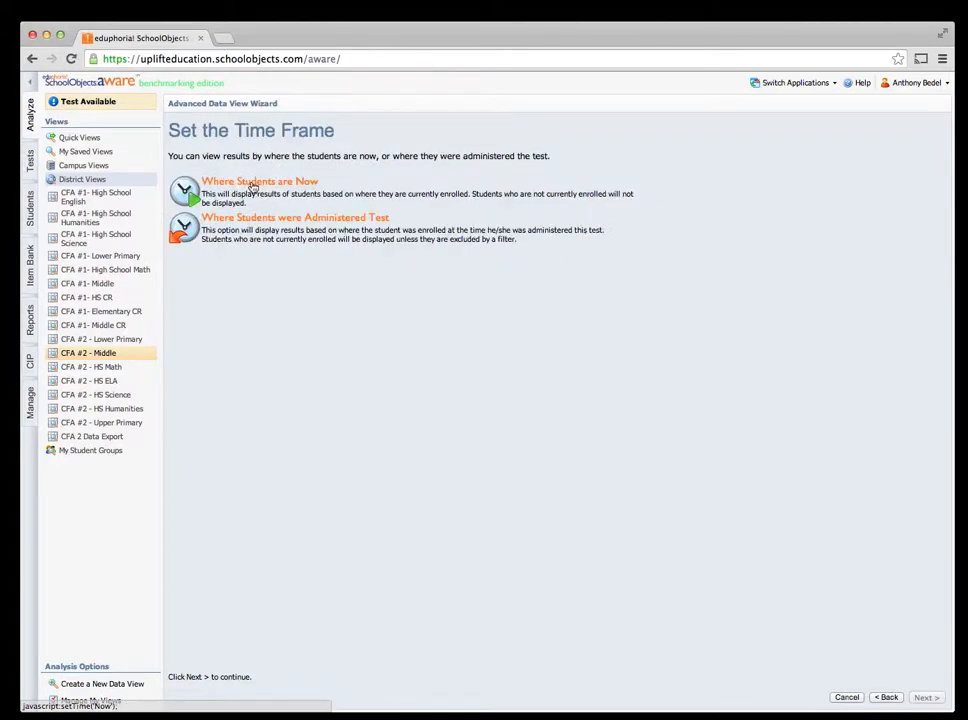
left_click(335, 217)
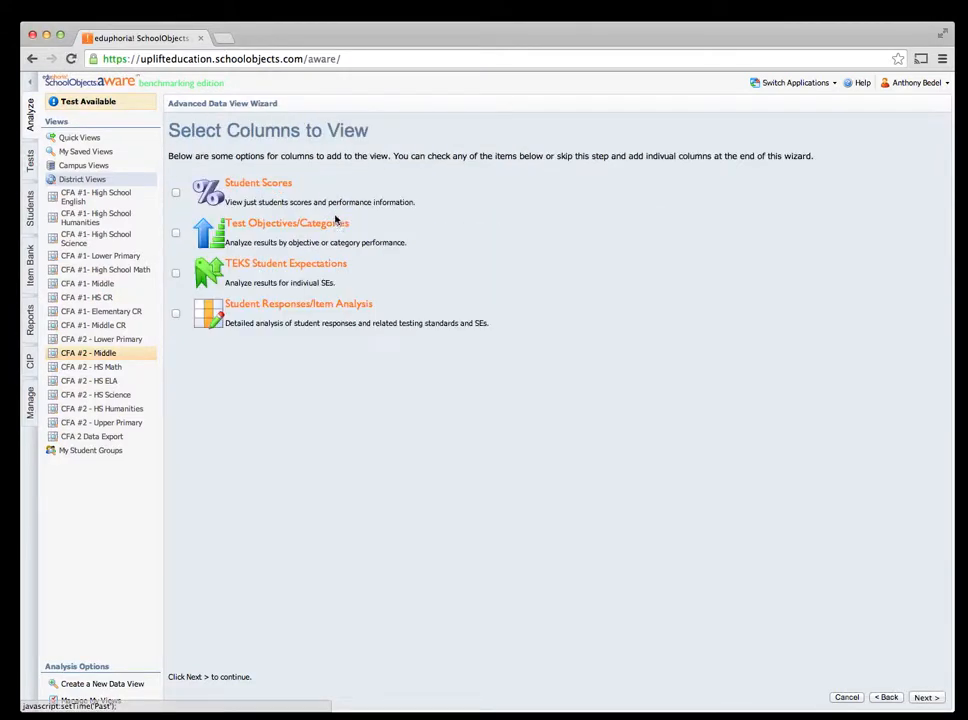
- Include student scores, test objectives/categories, TEKS student expectations and student responses/item analysis as columns, without any extra summary criteria
left_click(176, 191)
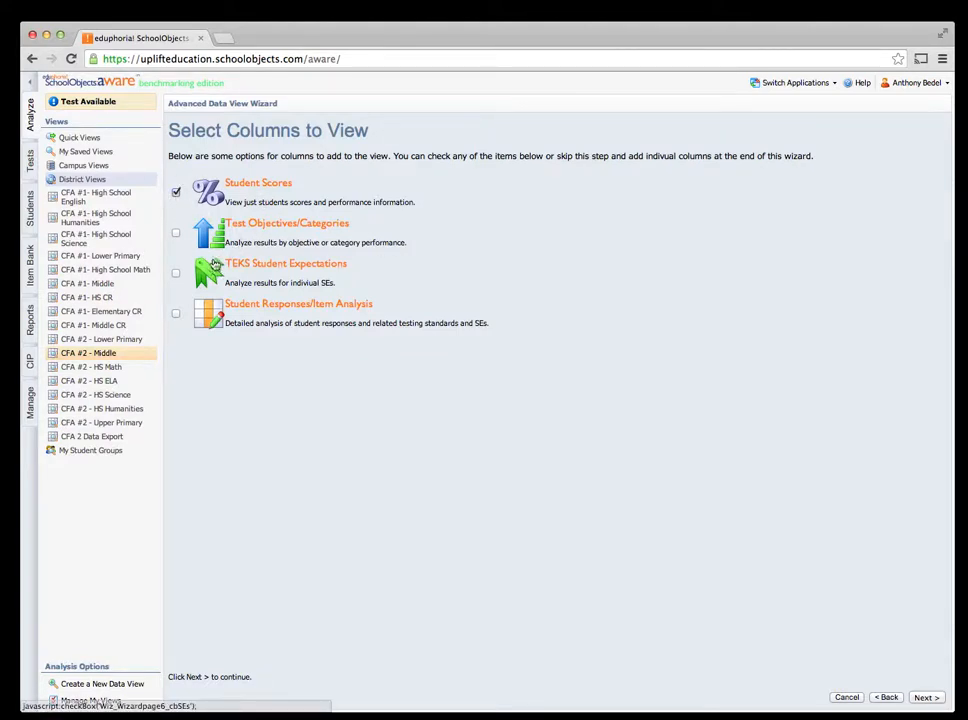
left_click(176, 232)
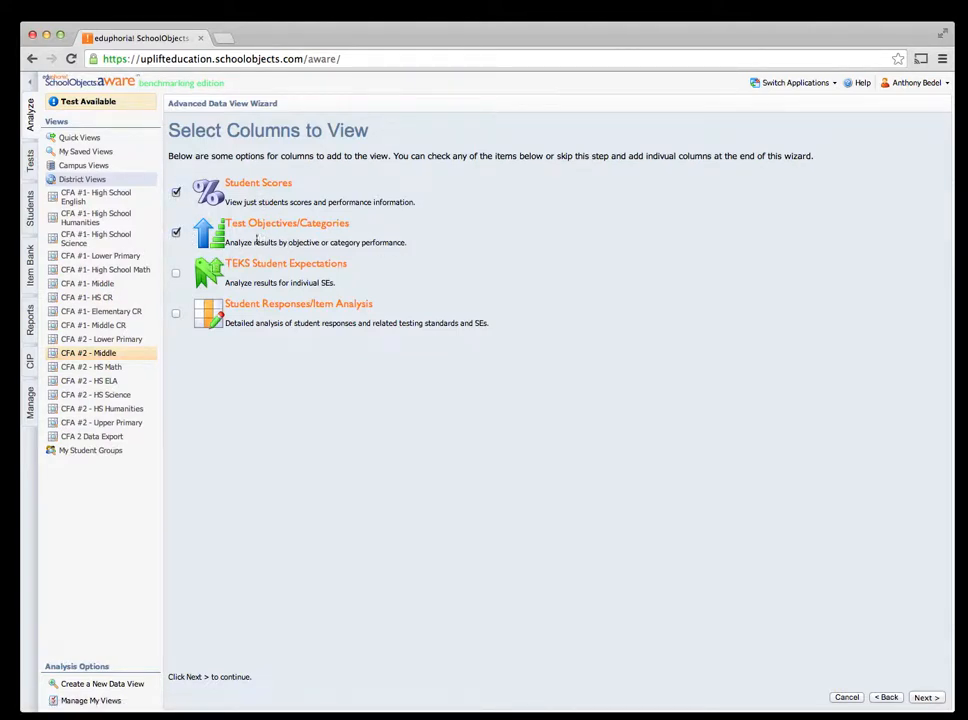
left_click(176, 272)
left_click(176, 313)
left_click(925, 697)
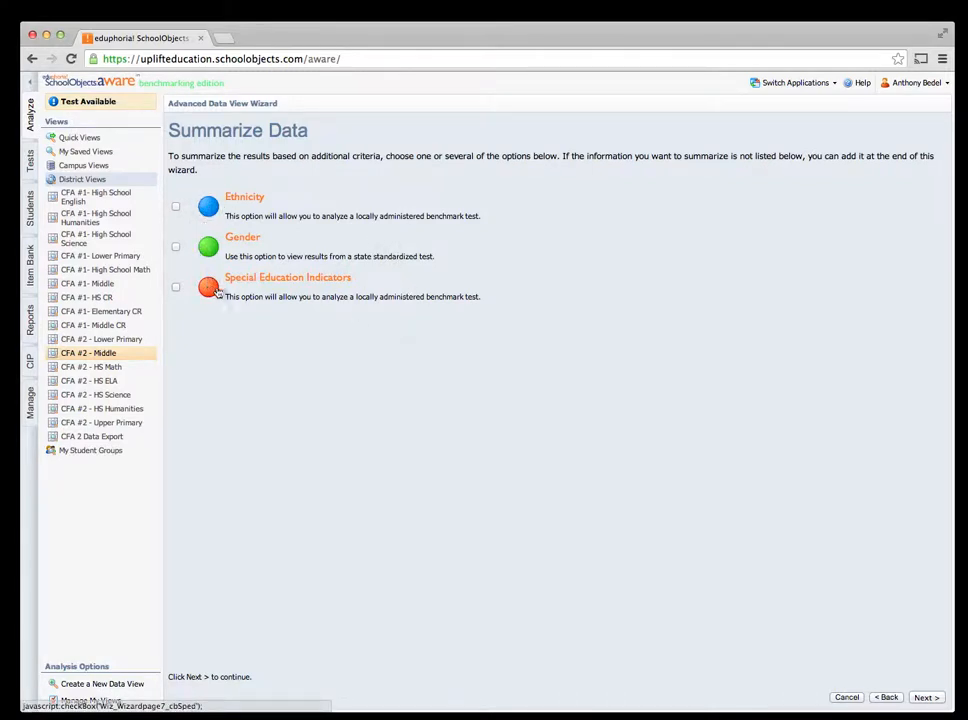
left_click(935, 700)
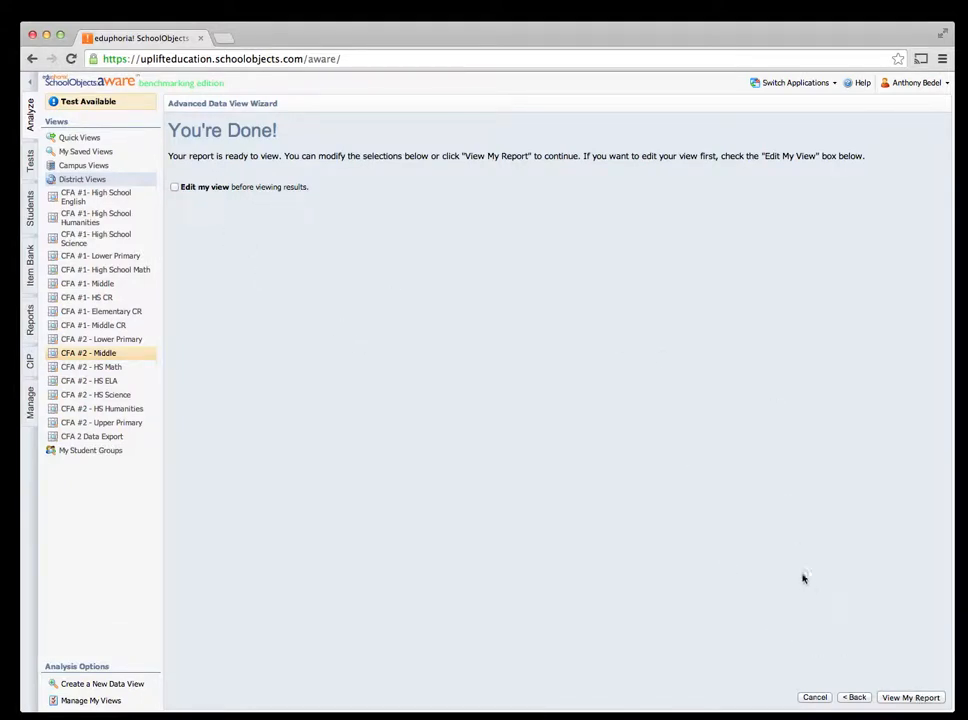
- Shift the browser window partly off screen and open the finished report
left_click_drag(406, 32, 176, 26)
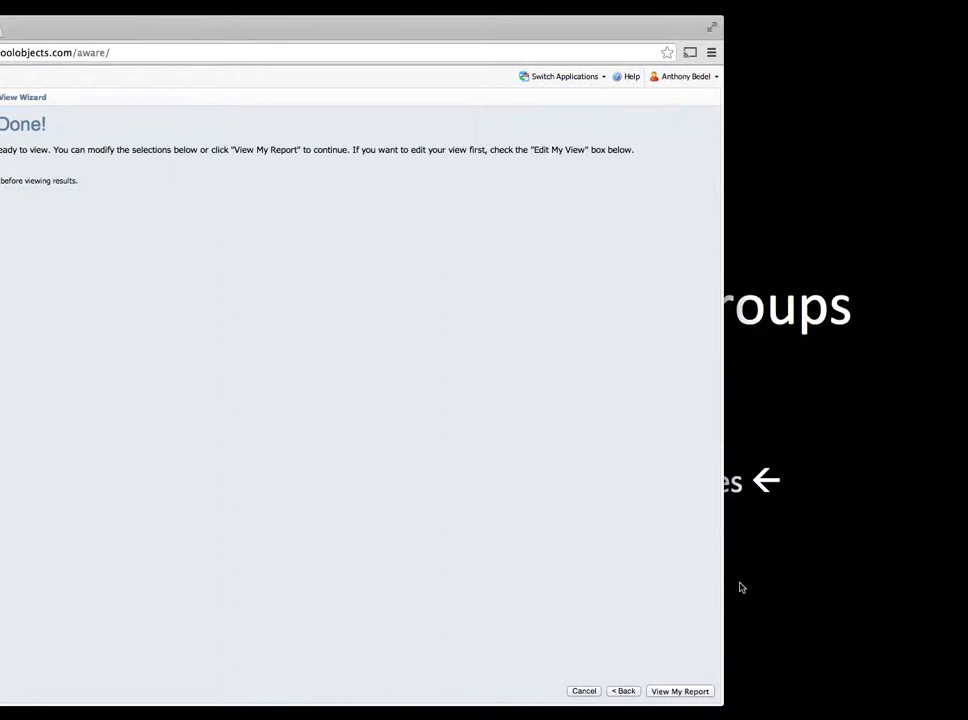
left_click(684, 689)
left_click_drag(346, 39, 250, 3)
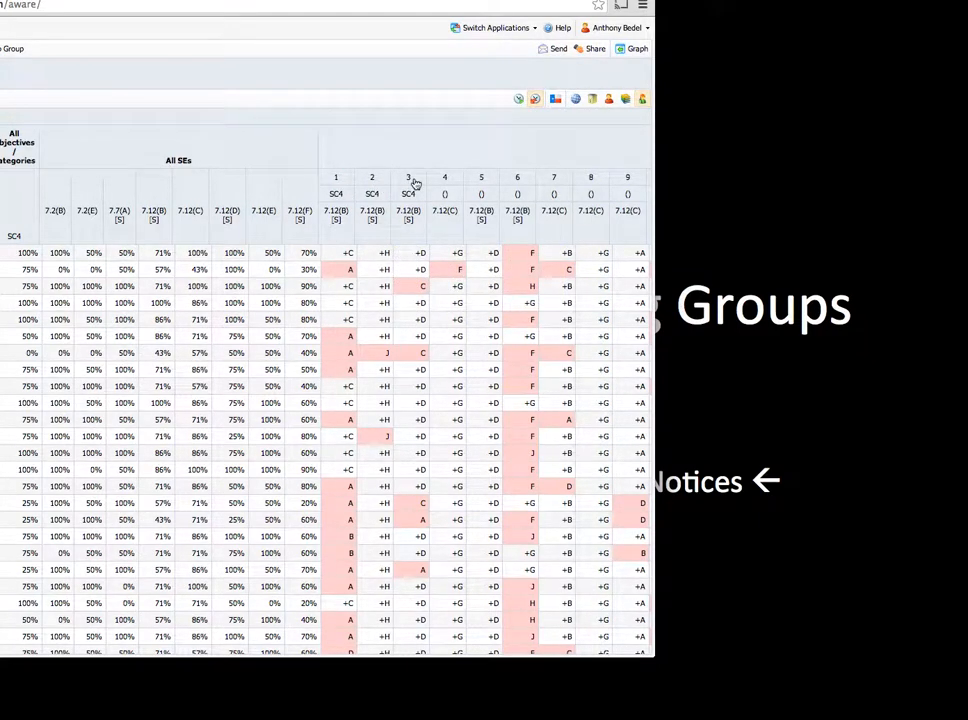
- Examine the report's student responses for each question and the percentages for each student expectation
scroll(410, 185, "right", 5)
scroll(410, 184, "right", 10)
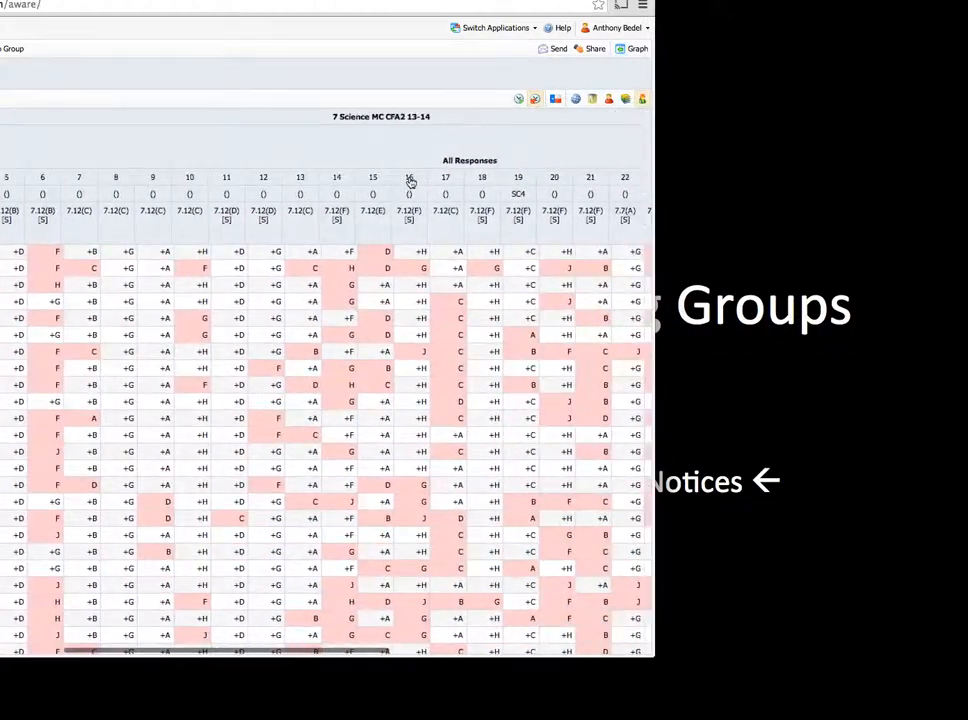
scroll(410, 180, "right", 3)
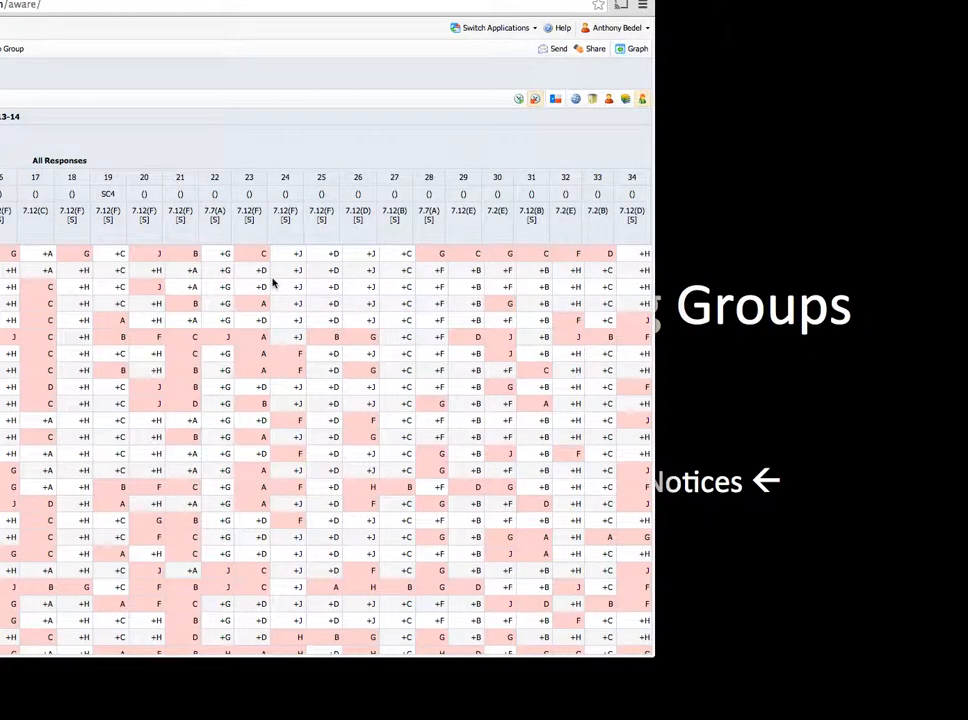
scroll(272, 284, "left", 5)
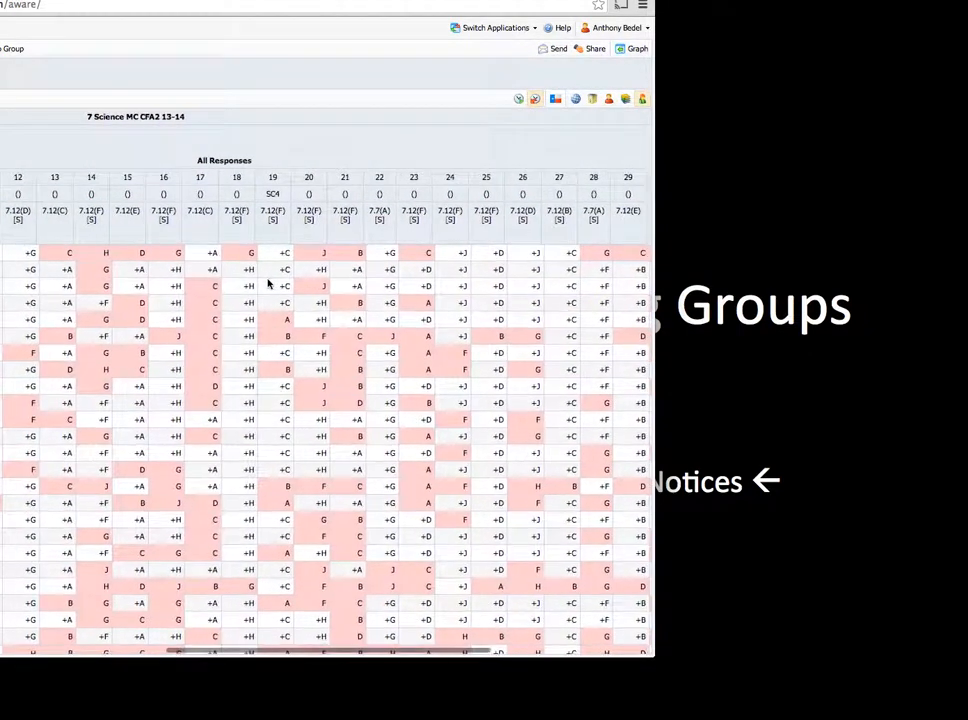
scroll(268, 286, "left", 3)
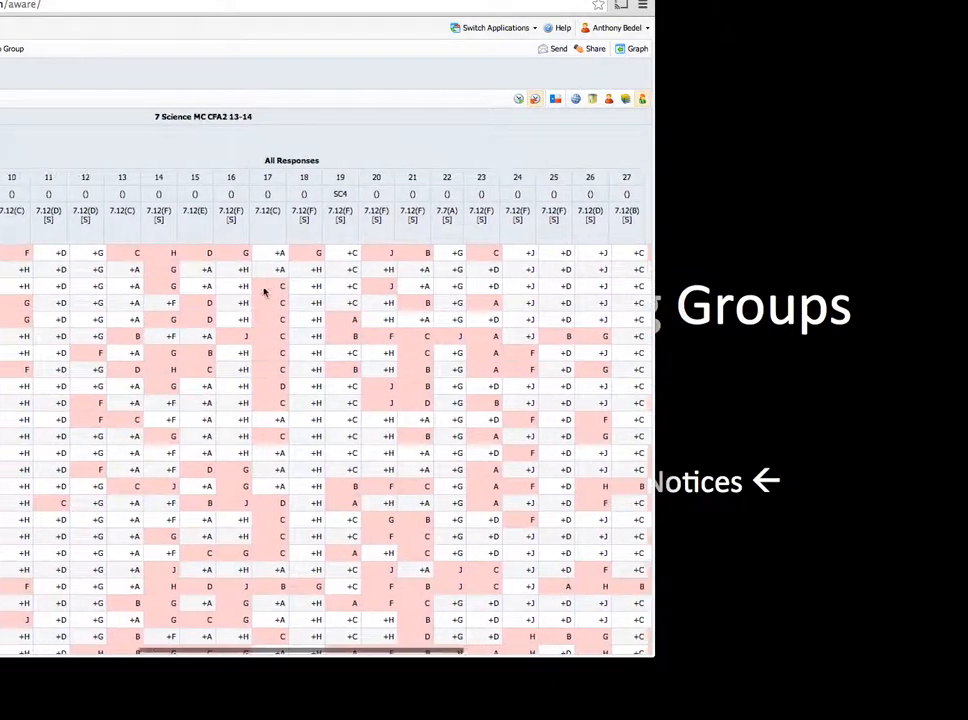
scroll(265, 292, "left", 2)
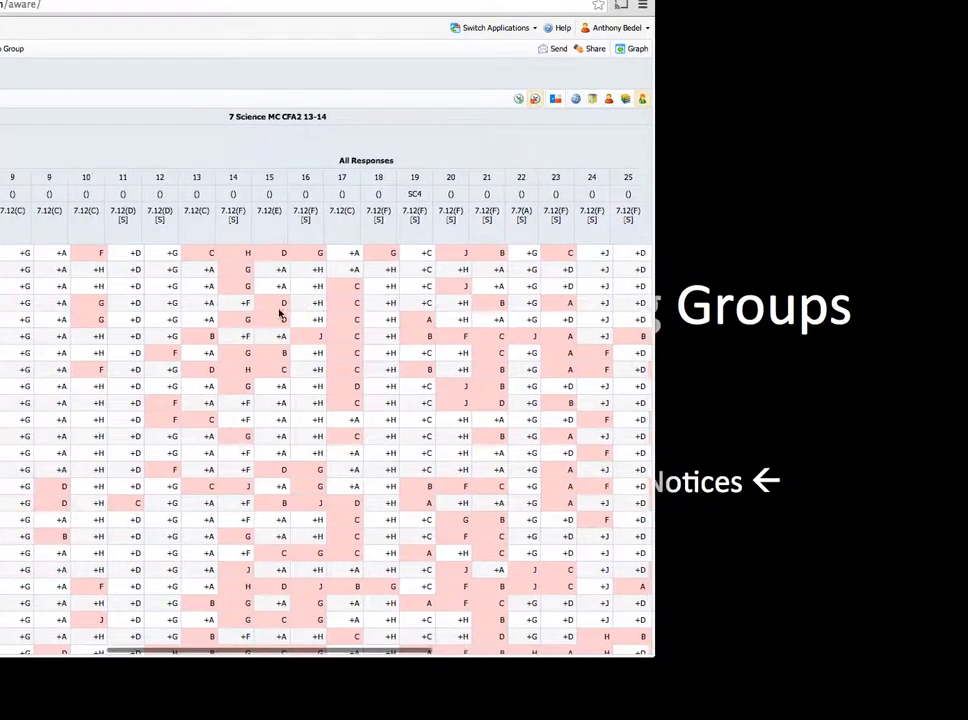
scroll(275, 314, "left", 3)
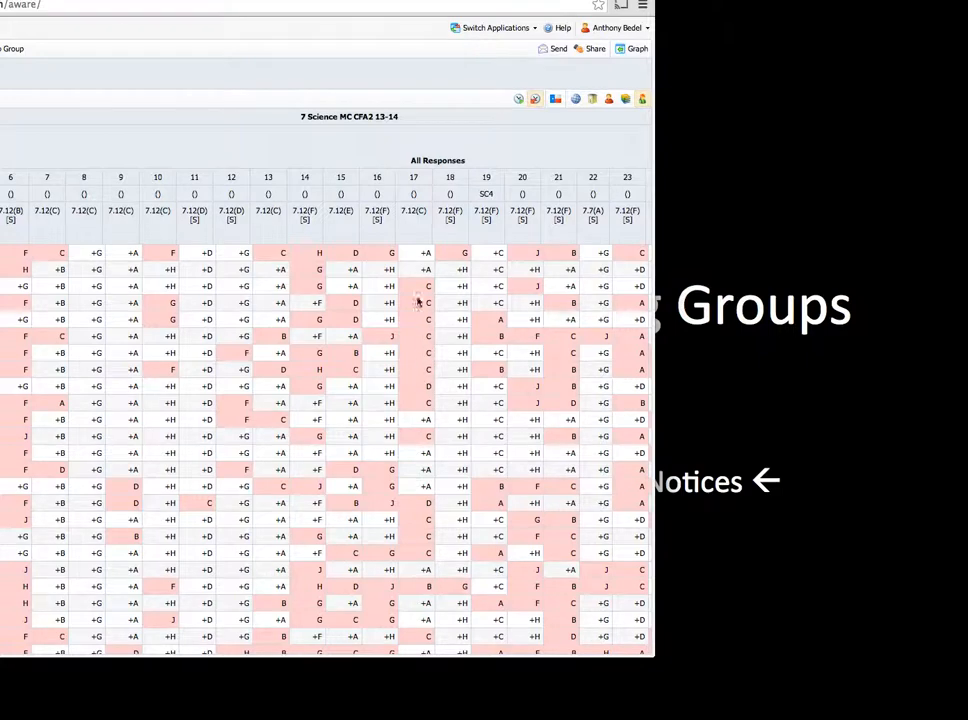
scroll(225, 402, "left", 5)
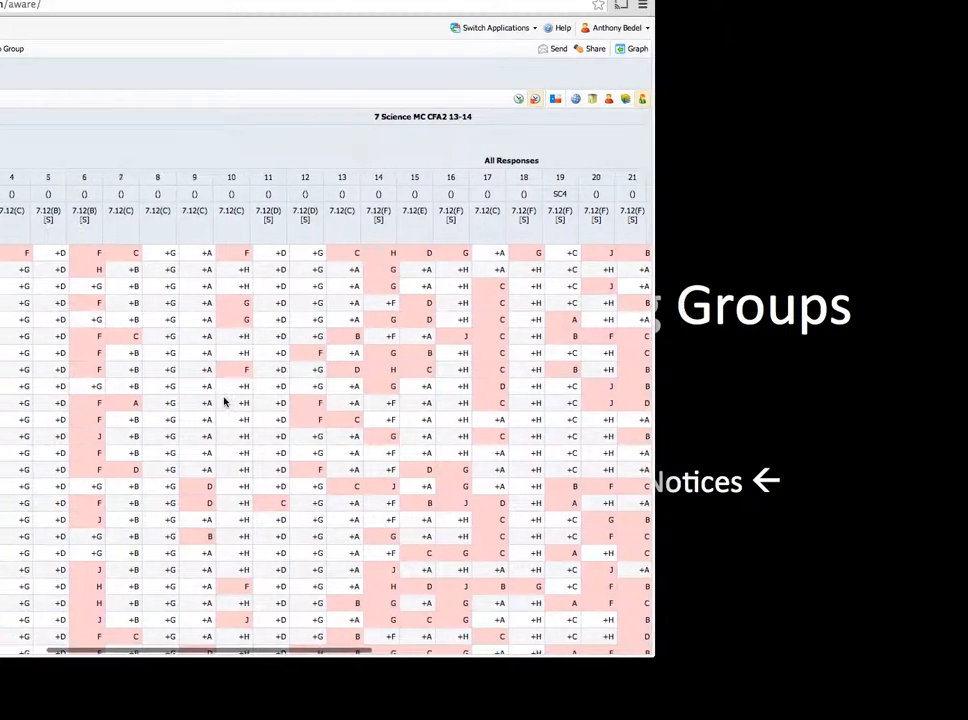
scroll(221, 400, "left", 5)
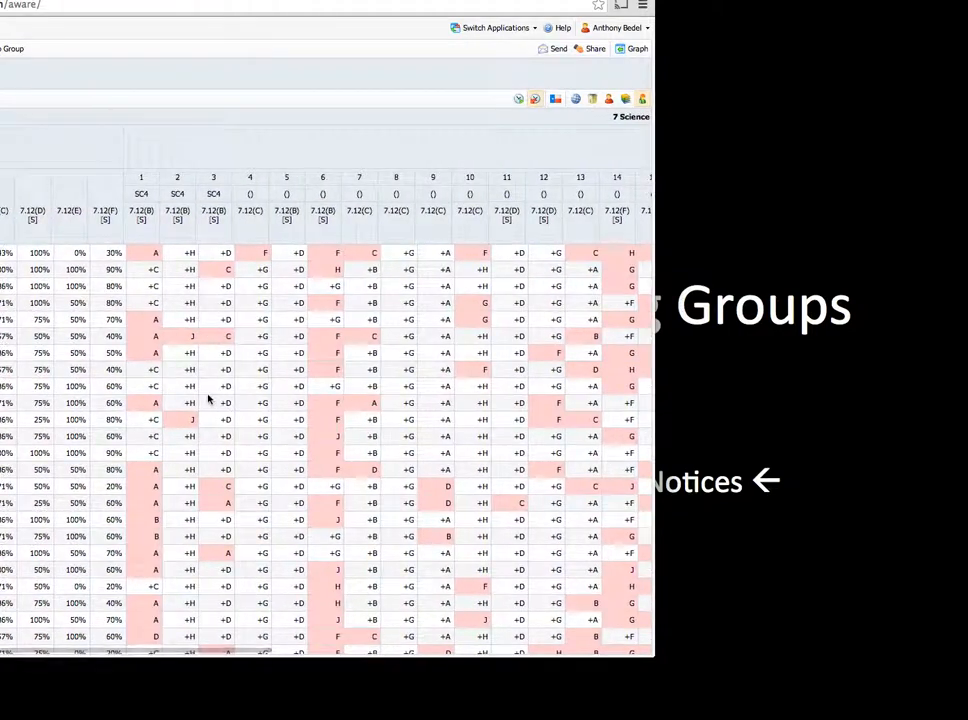
scroll(210, 400, "left", 3)
scroll(205, 400, "left", 3)
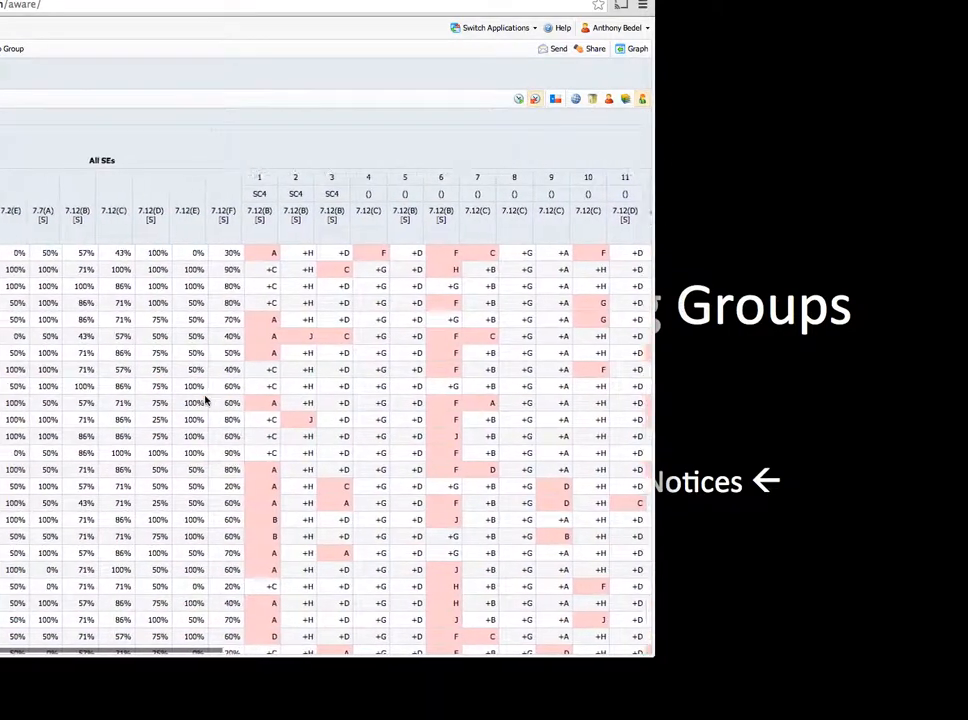
scroll(205, 400, "left", 1)
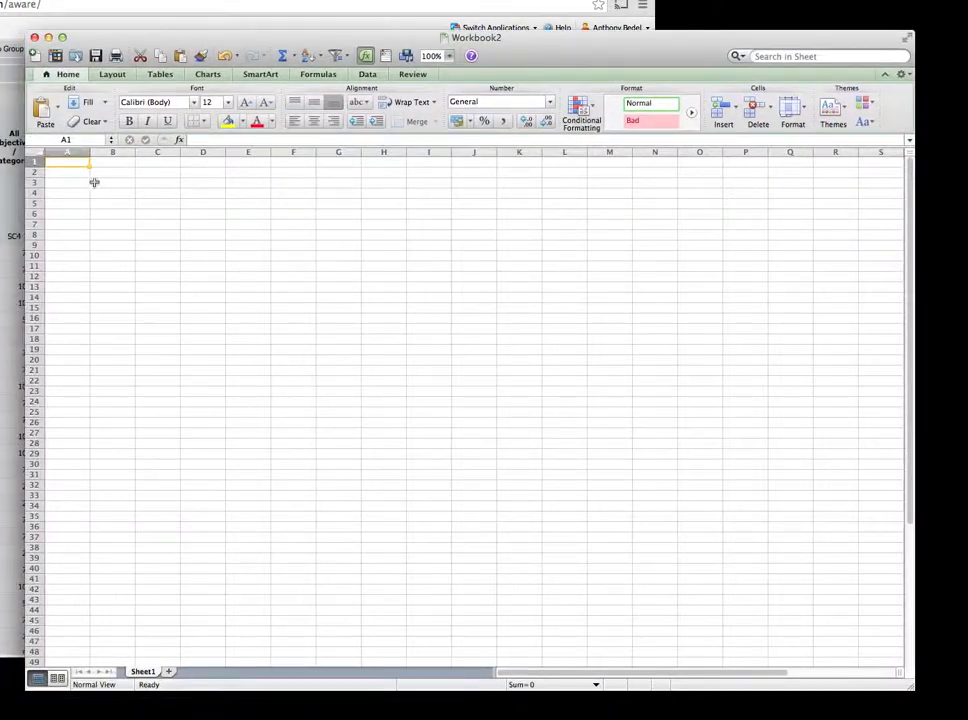
- In the blank Excel workbook, shift the window partly off screen and paste the copied report at cell A1
left_click_drag(594, 42, 159, 48)
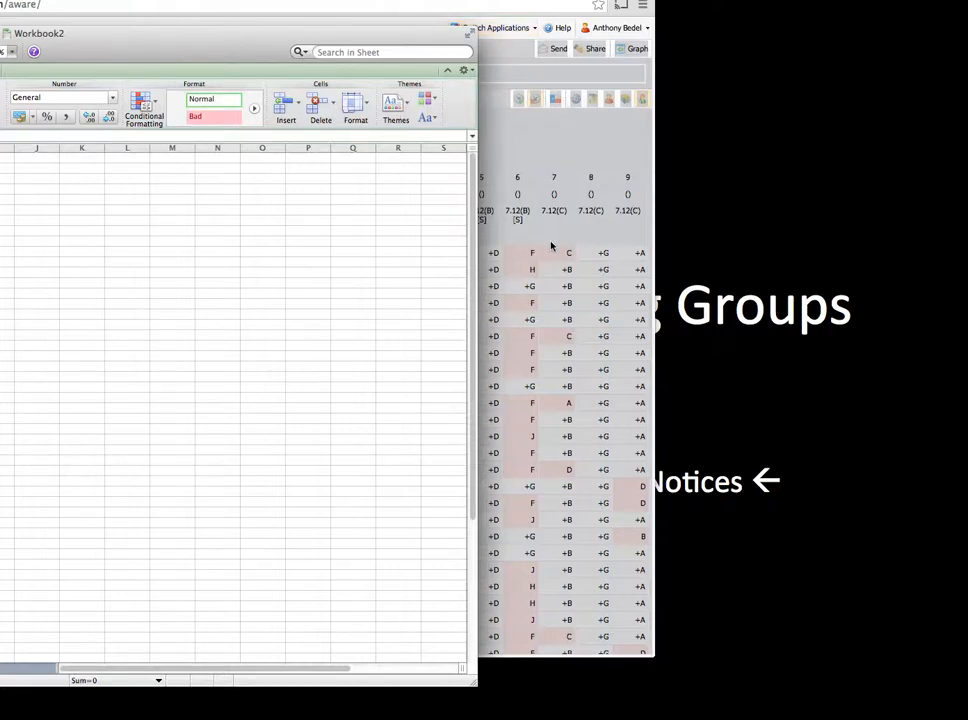
key("super+v")
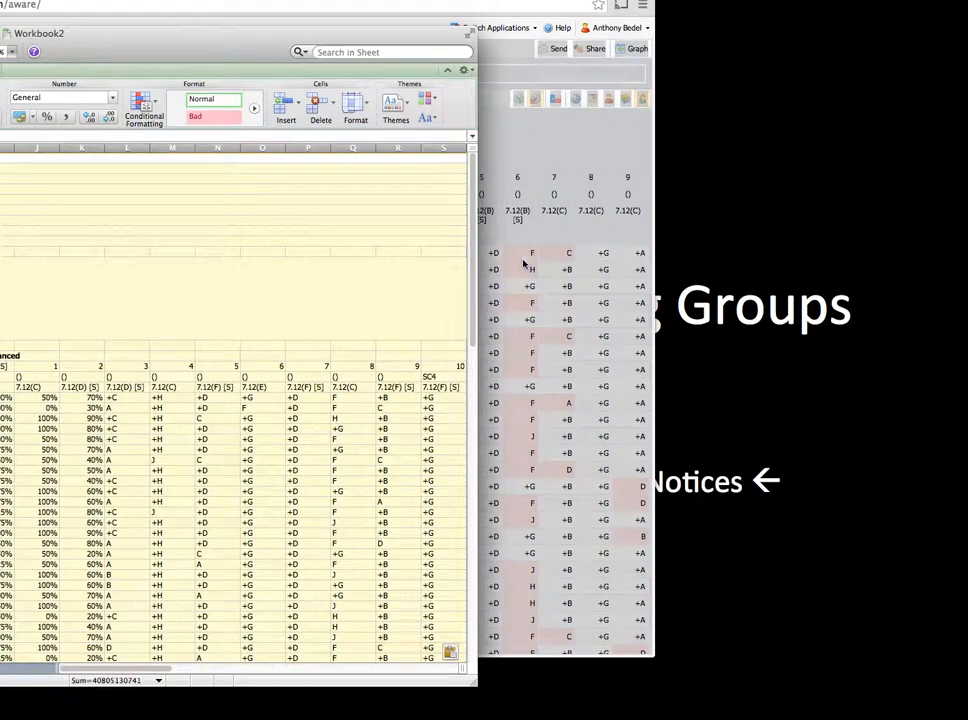
- Return to the browser report, check its last rows, and shorten and move its window away to uncover the Excel workbook
left_click(523, 263)
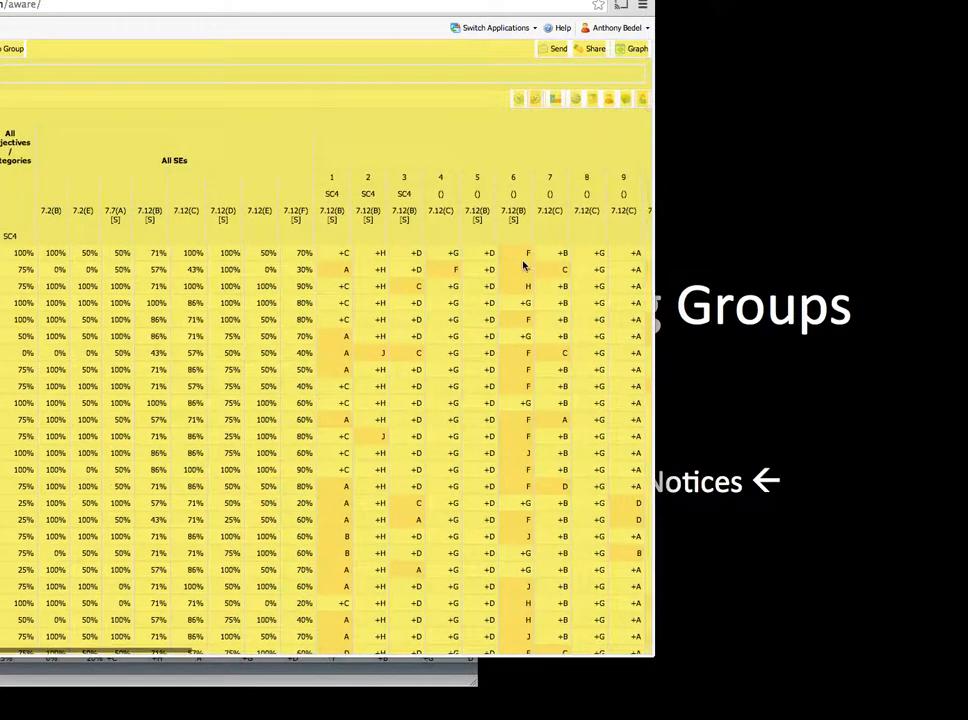
scroll(523, 265, "down", 10)
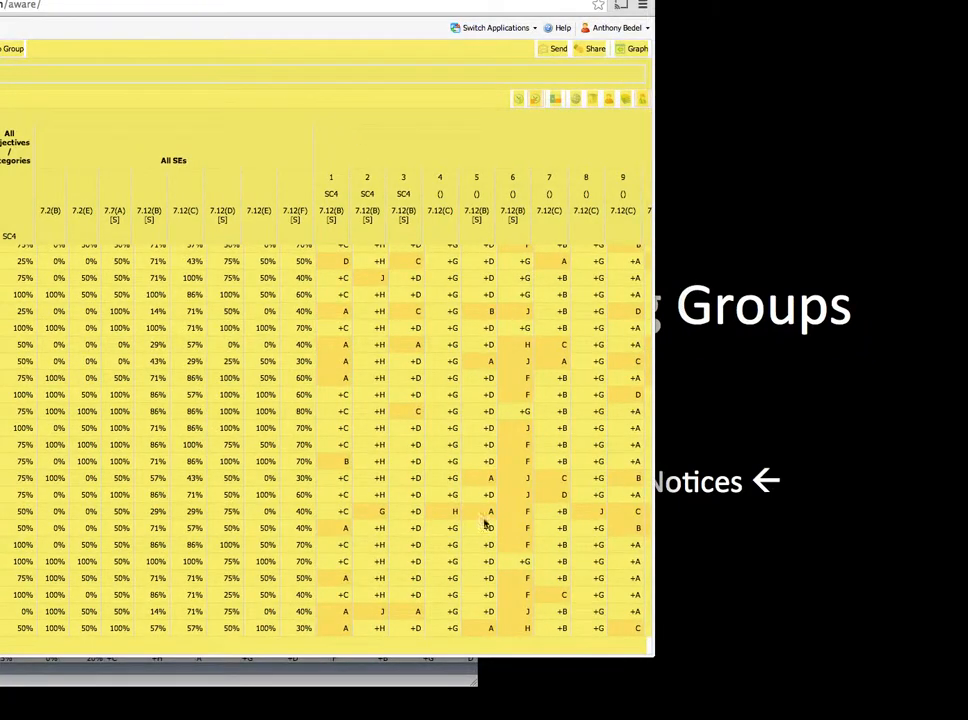
left_click_drag(575, 657, 573, 518)
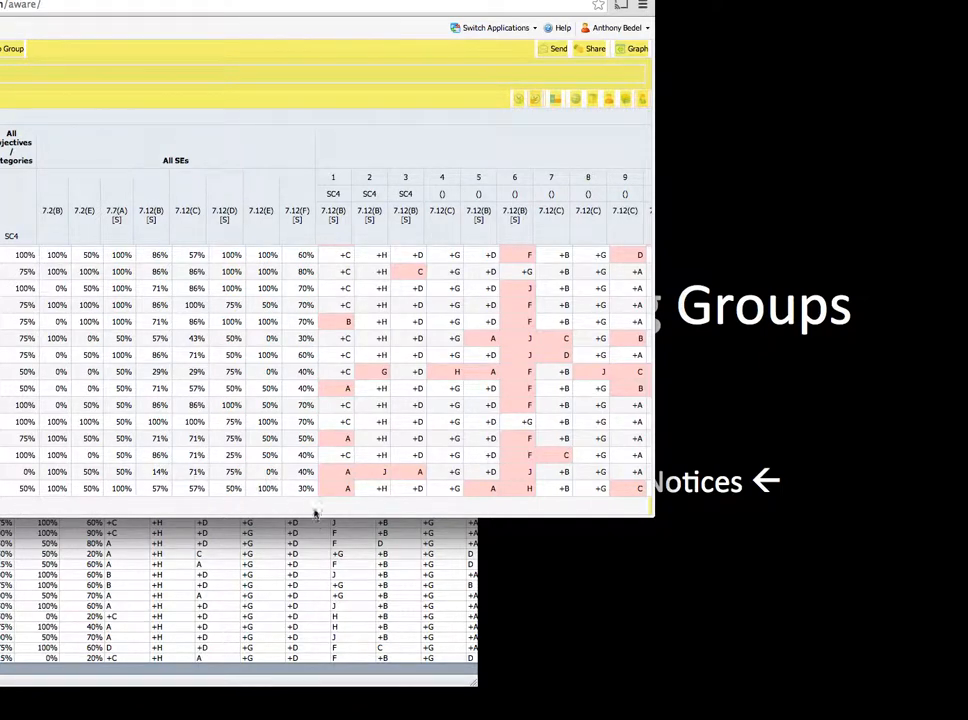
left_click_drag(191, 5, 518, 678)
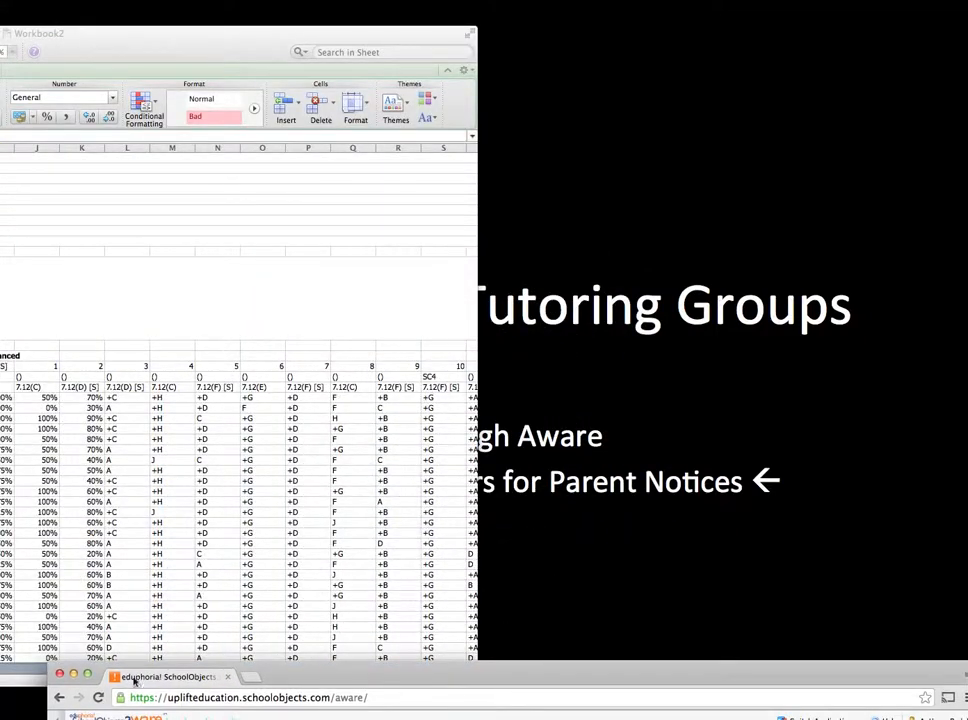
- Close the browser window, bring the Excel workbook forward and move its window fully into view
left_click(60, 675)
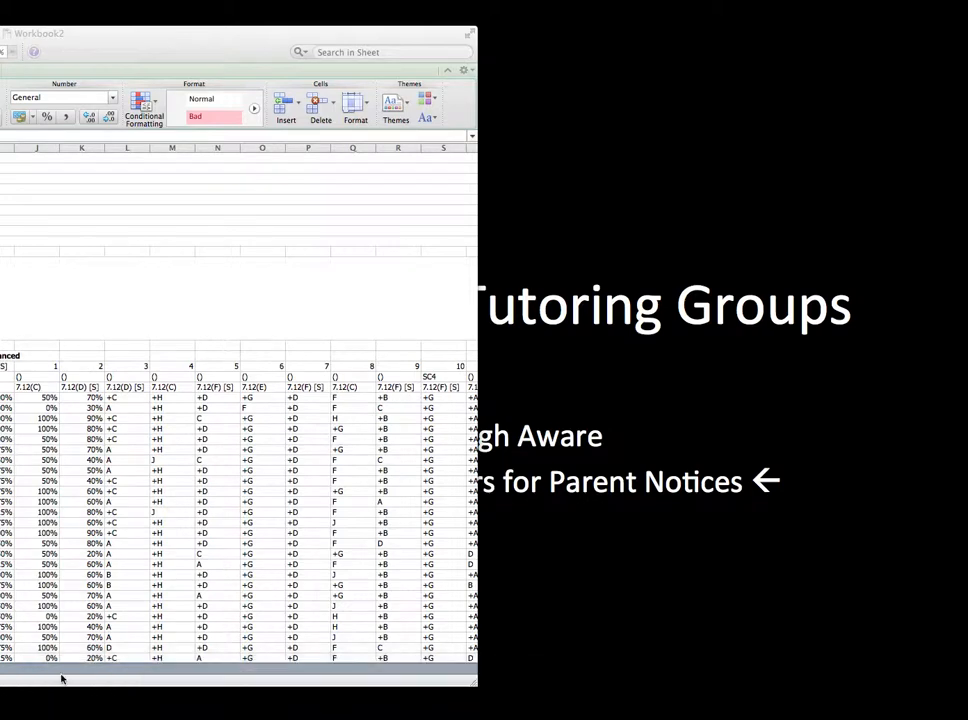
left_click_drag(57, 43, 167, 37)
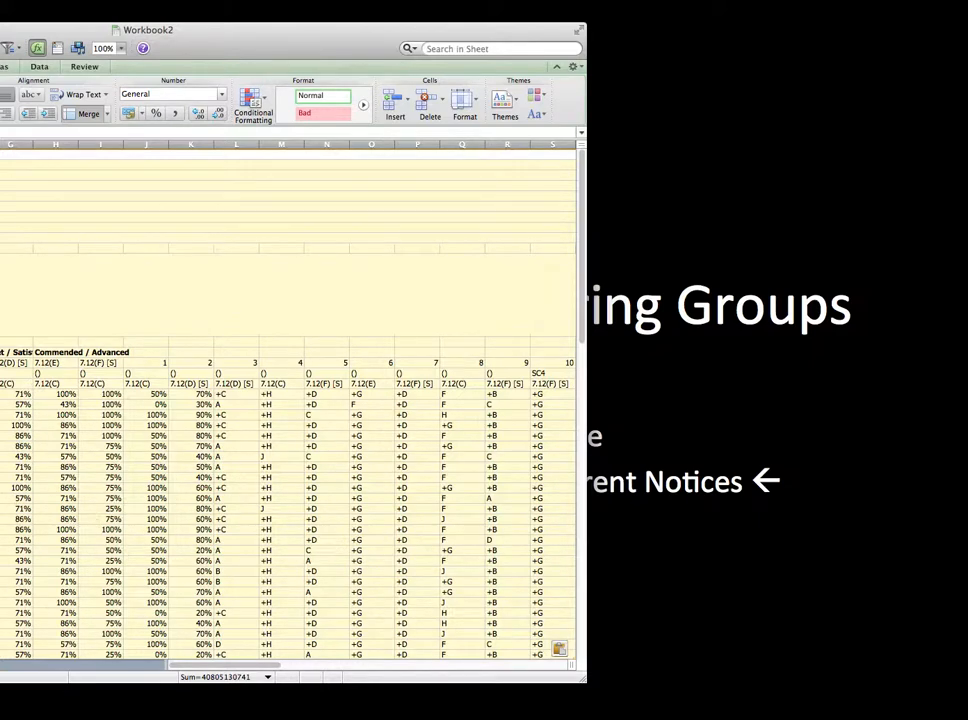
key("super+Tab")
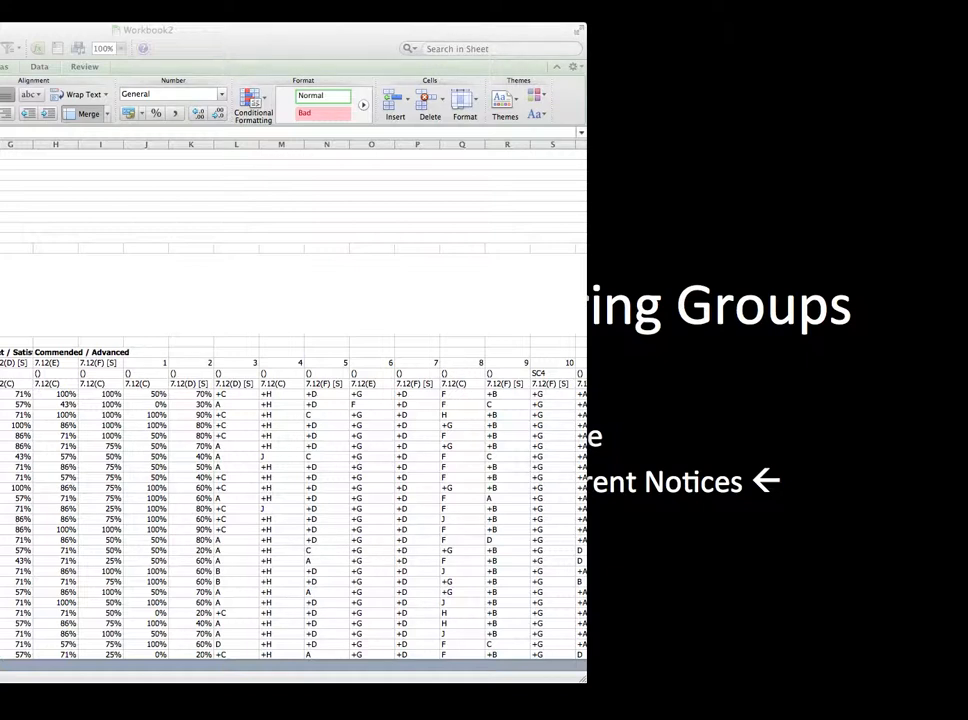
left_click(131, 27)
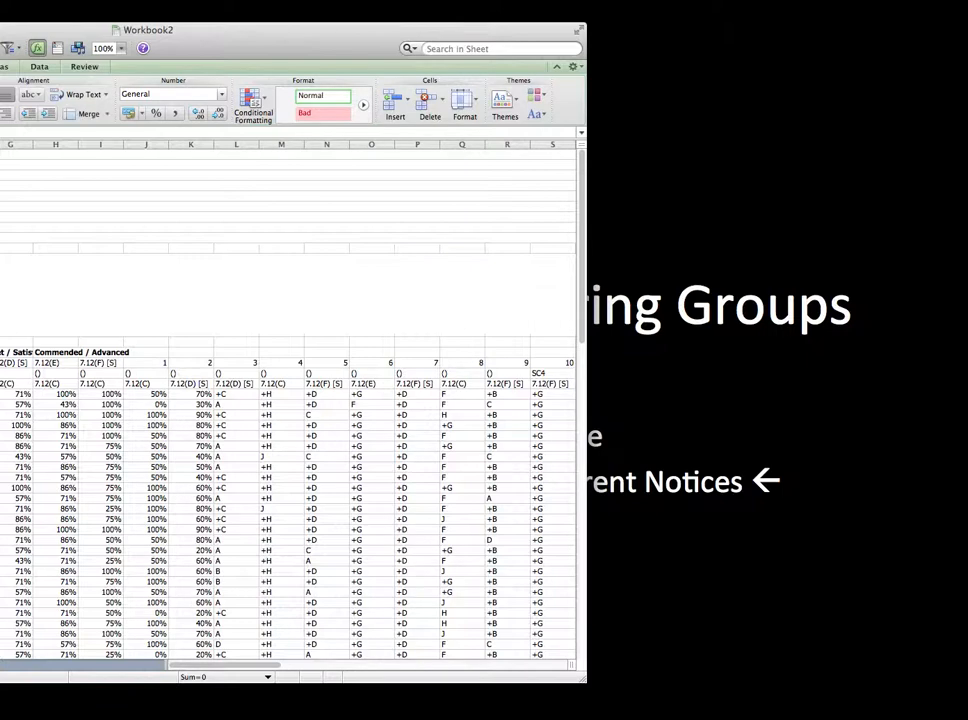
scroll(288, 400, "down", 15)
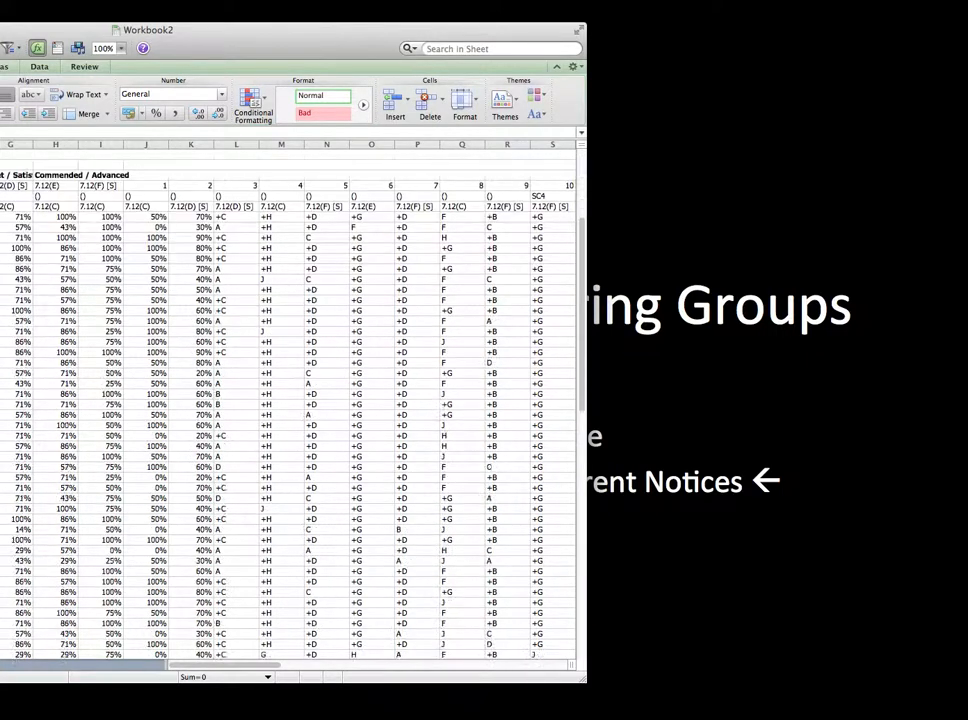
scroll(288, 400, "down", 15)
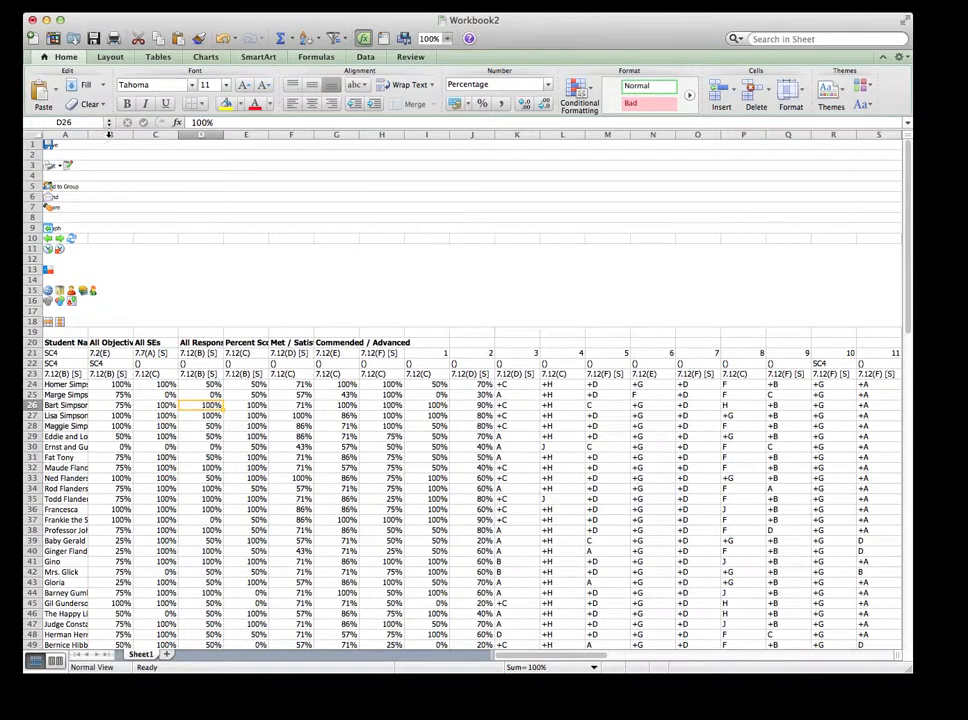
- Check the student name column and the standard labels across row 23 of the pasted report
left_click(110, 134)
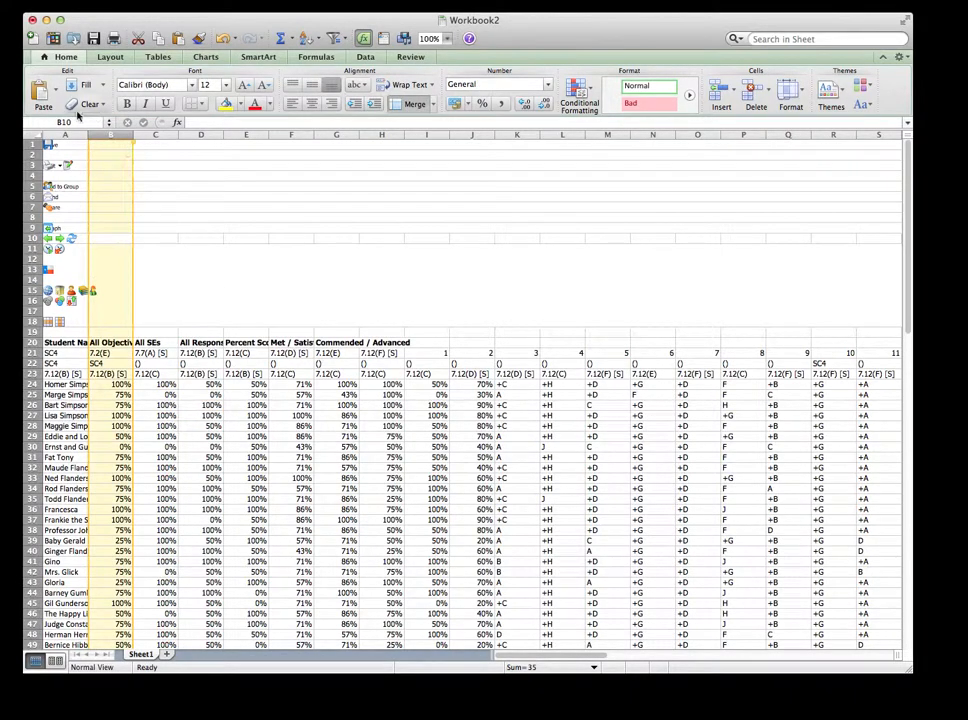
left_click(65, 134)
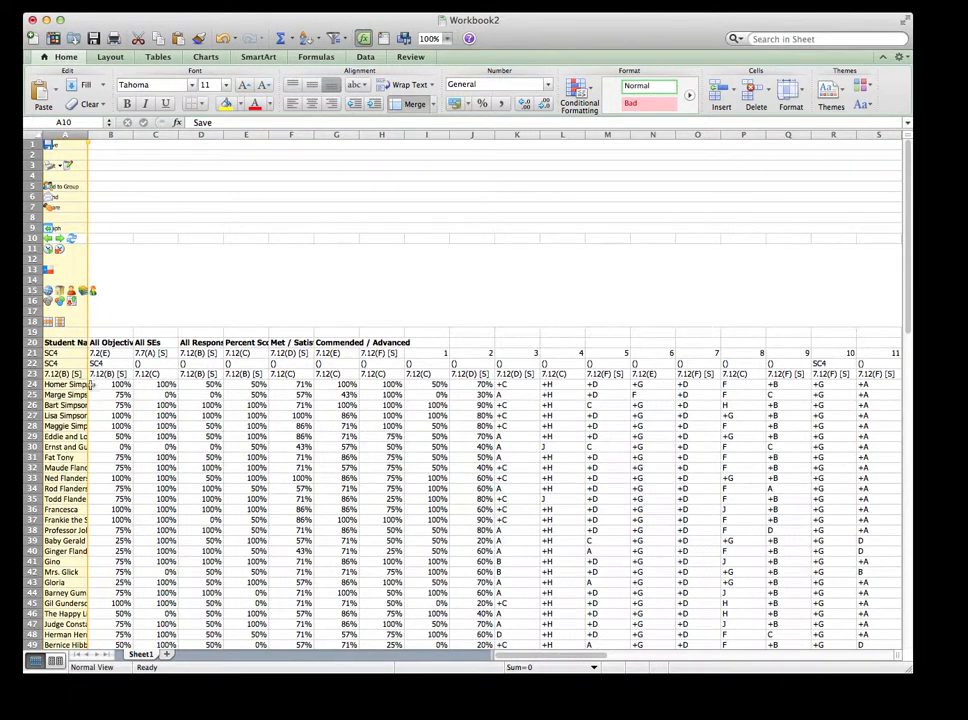
left_click(140, 404)
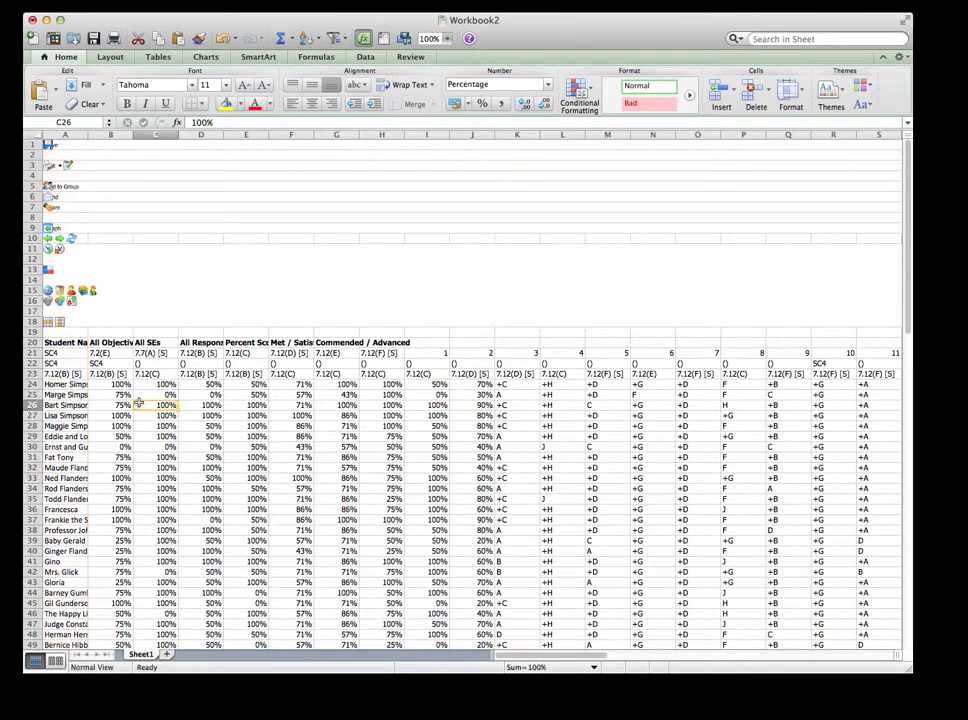
left_click(62, 373)
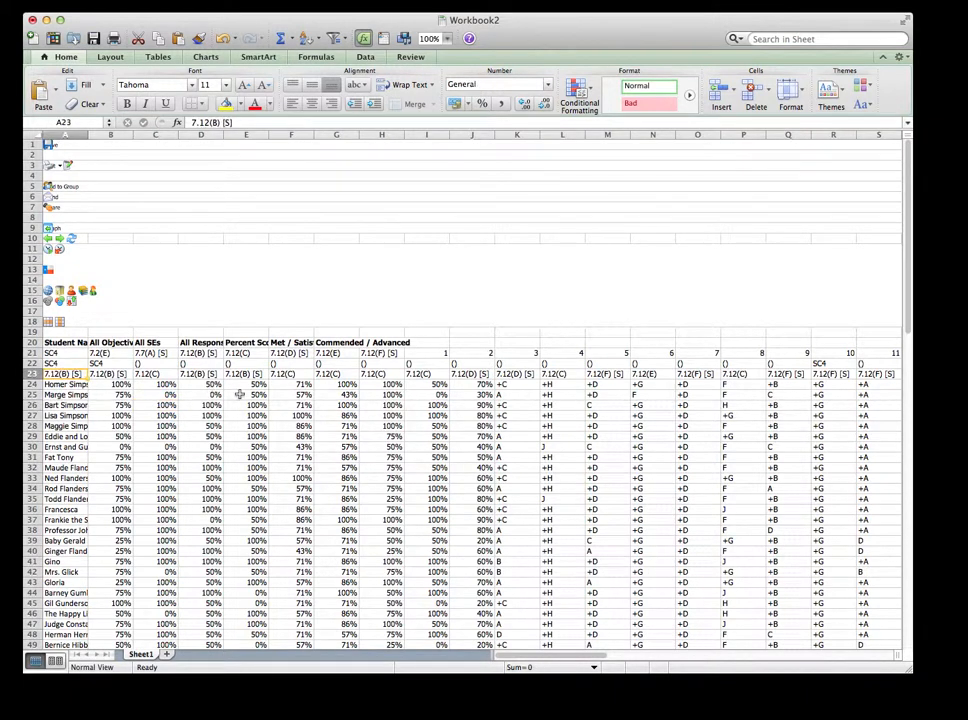
key("Right")
key("Right")
key("Right")
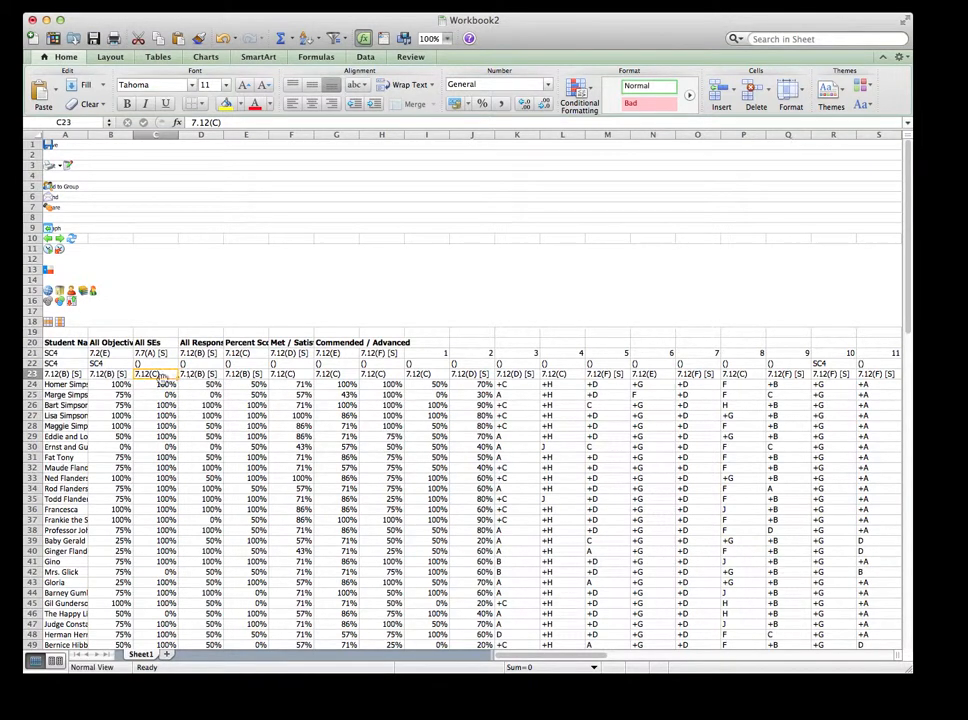
- Clear the misplaced labels from cells A23, A22 and A21 above the student names
left_click(75, 373)
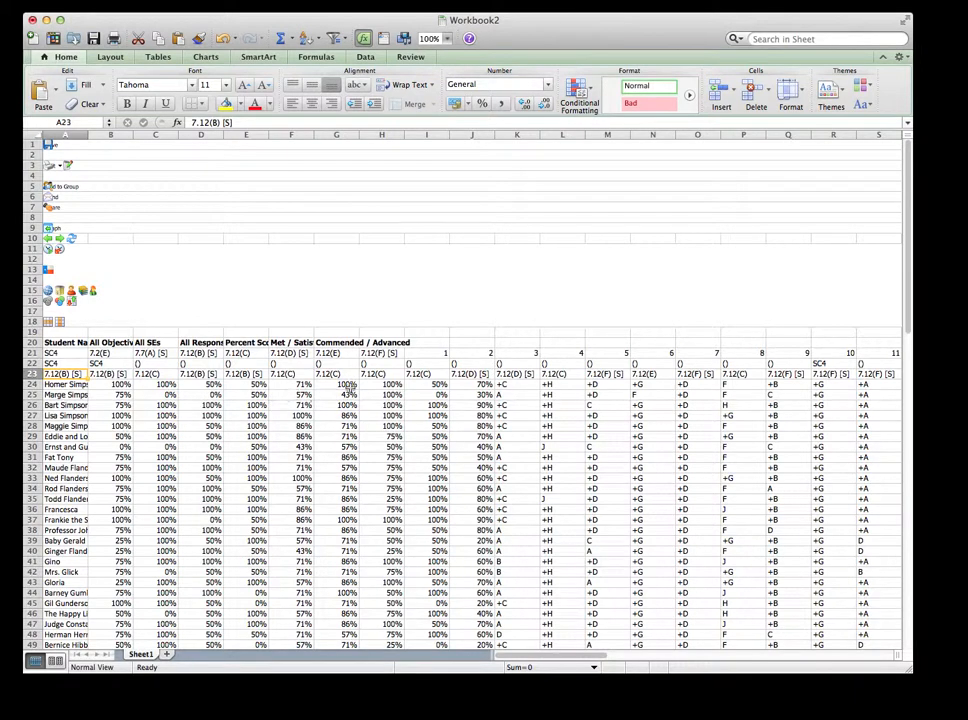
key("Up")
key("Up")
key("Up")
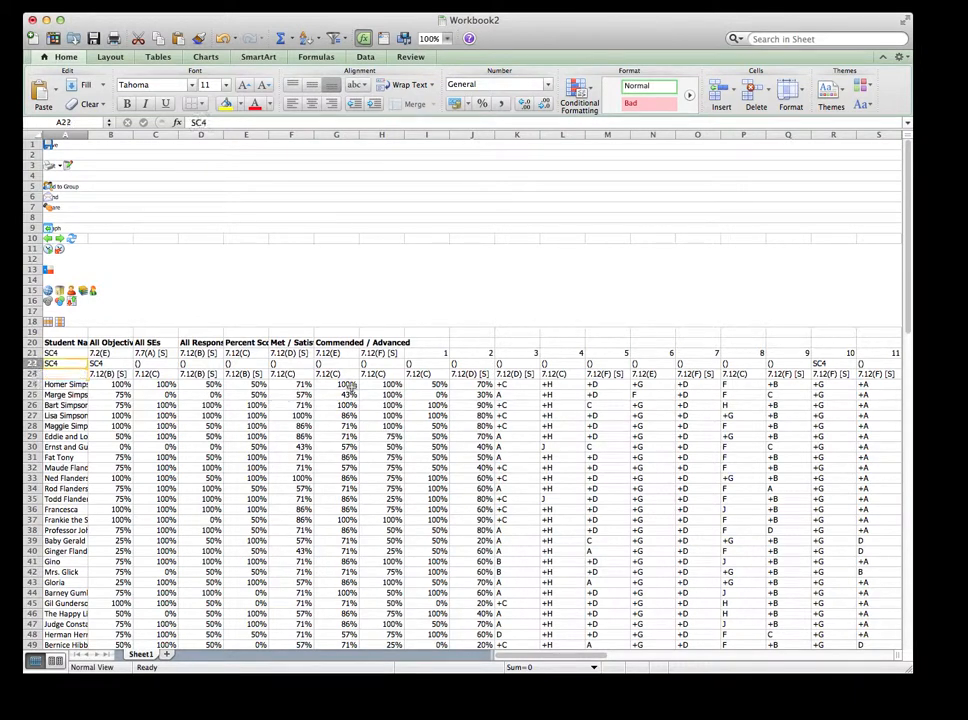
key("Right")
key("Down")
key("Down")
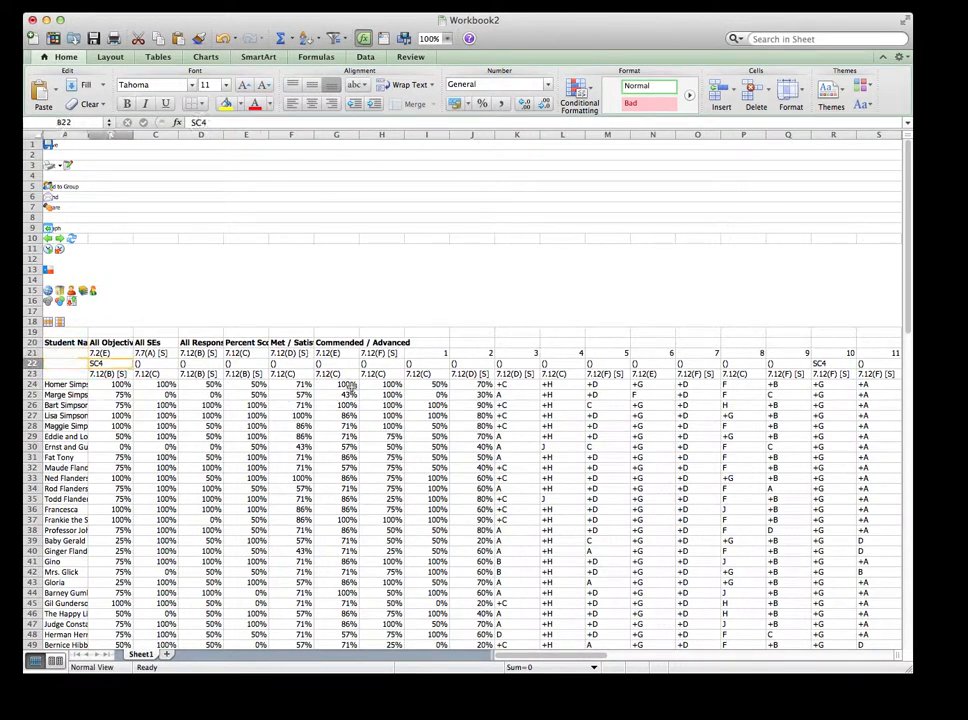
key("Down")
key("Down")
key("Down")
key("Down")
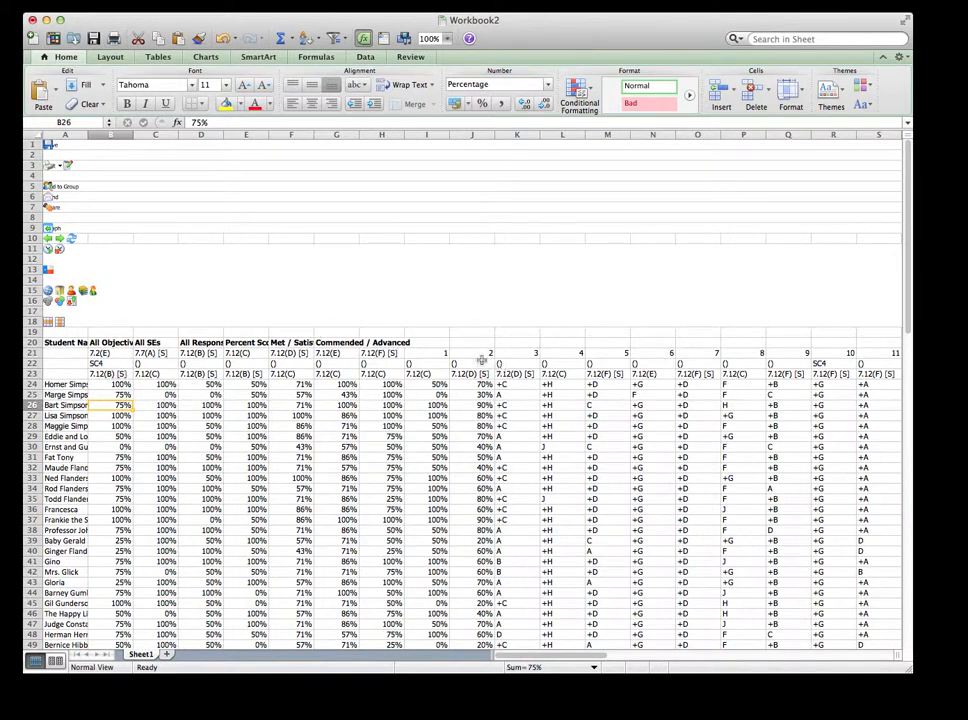
- Delete columns I through AV to remove the individual question responses and overall scores
left_click(432, 134)
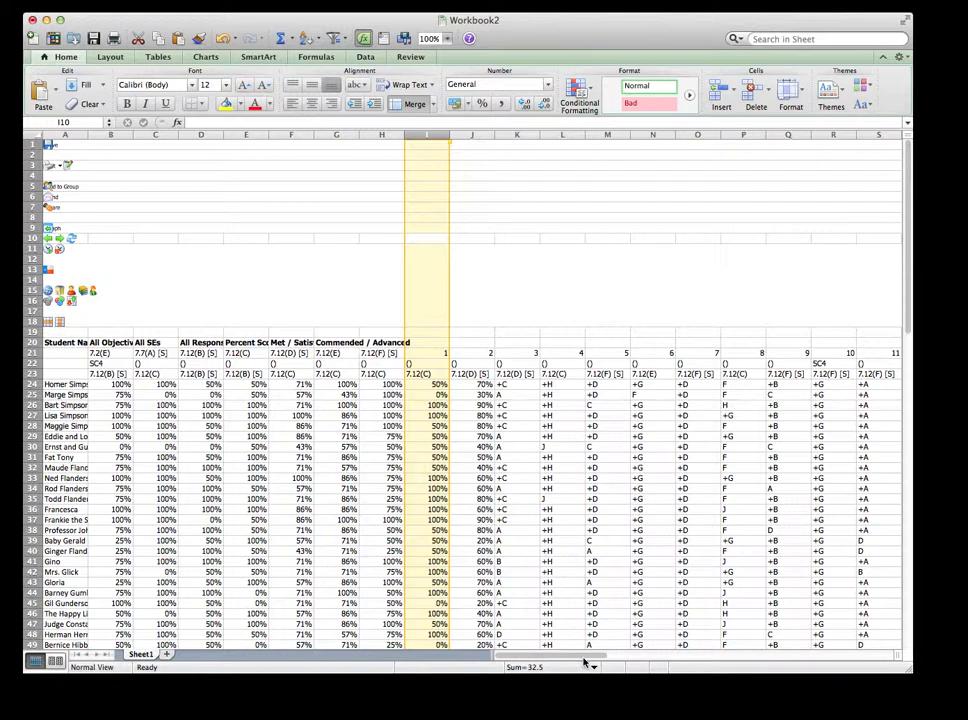
left_click_drag(583, 659, 804, 655)
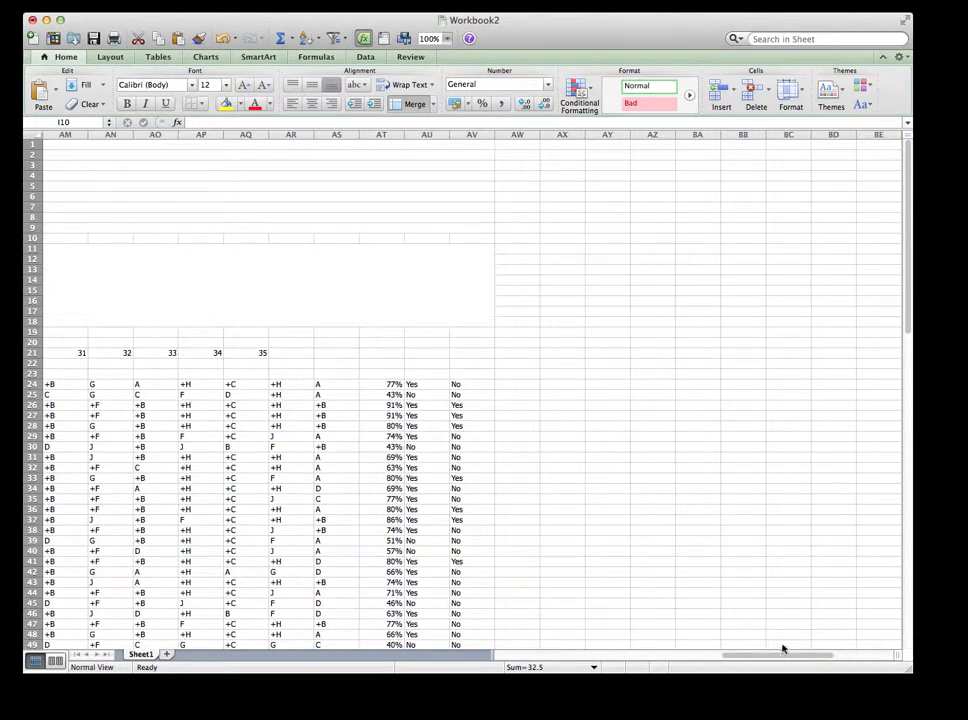
left_click(468, 131, "shift")
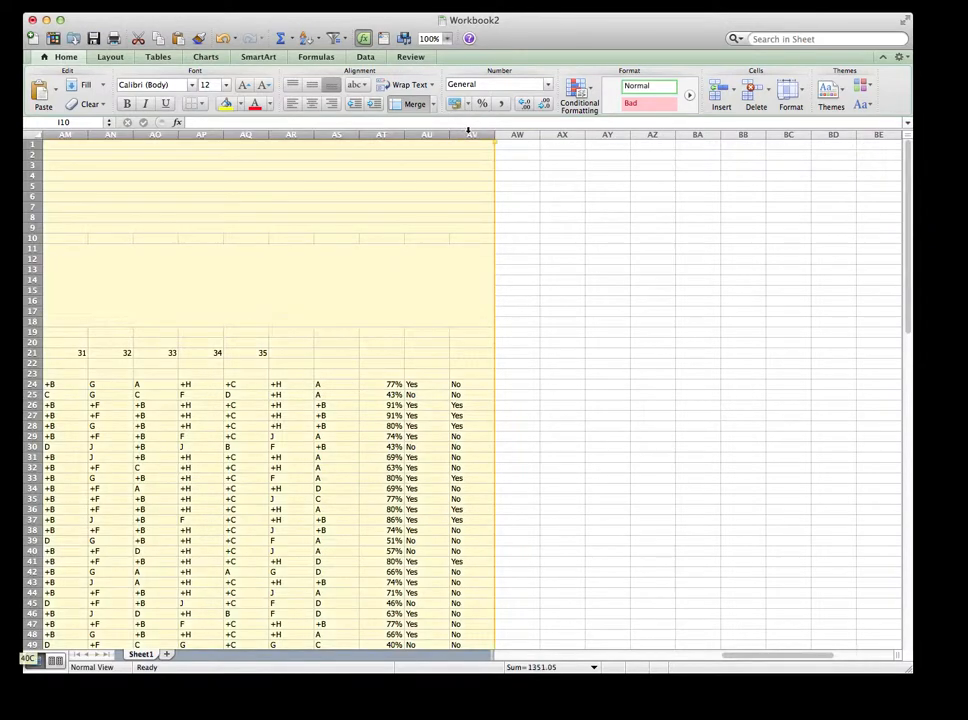
right_click(468, 131)
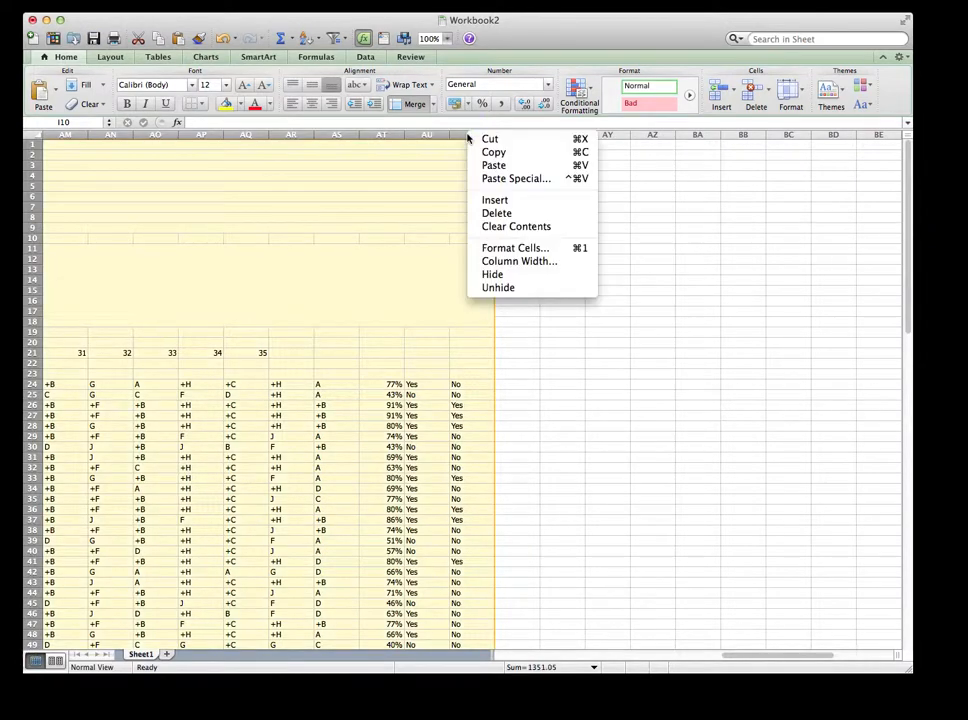
left_click(505, 213)
left_click(200, 392)
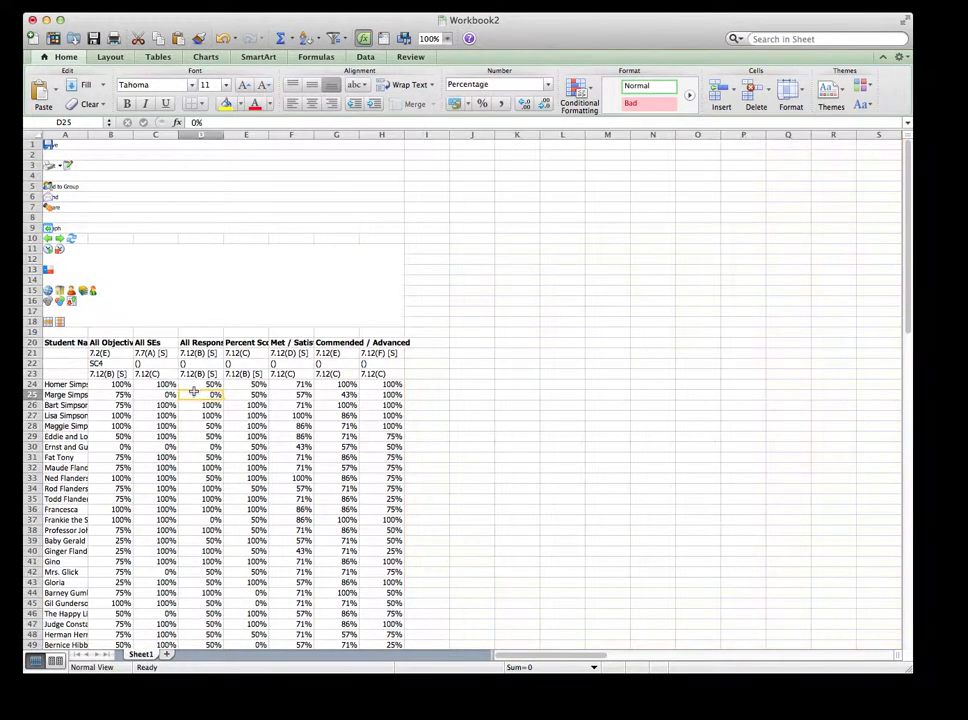
- Copy the range A23:H73, covering the standard labels, student names and their percentages
left_click(66, 374)
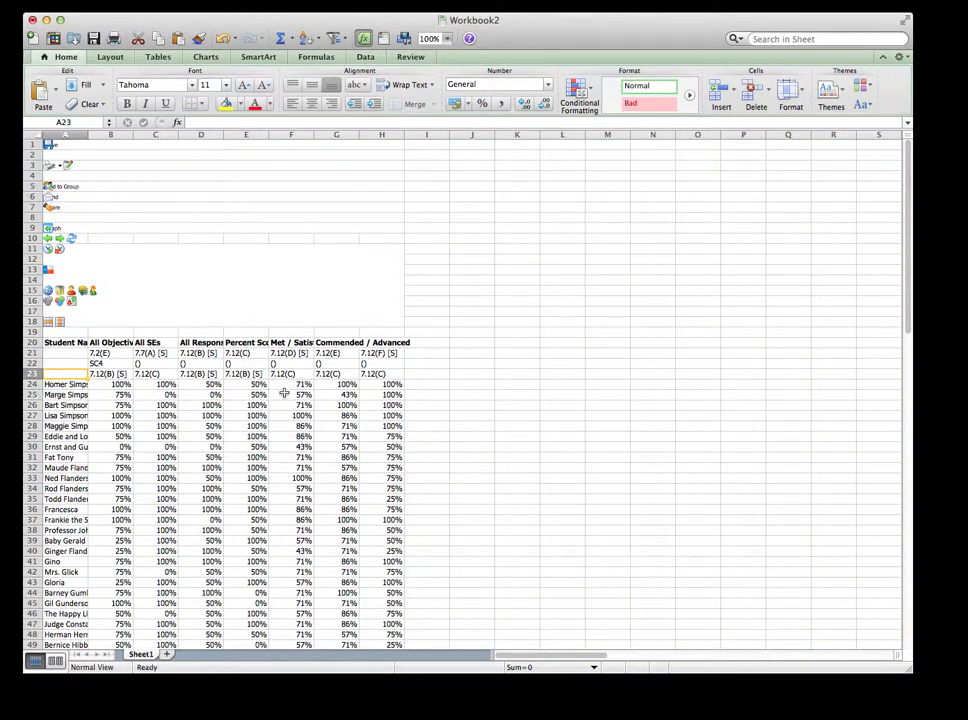
key("shift+Right")
key("shift+Right")
key("shift+Right")
key("shift+Right")
key("shift+Right")
key("shift+Right")
key("shift+Right")
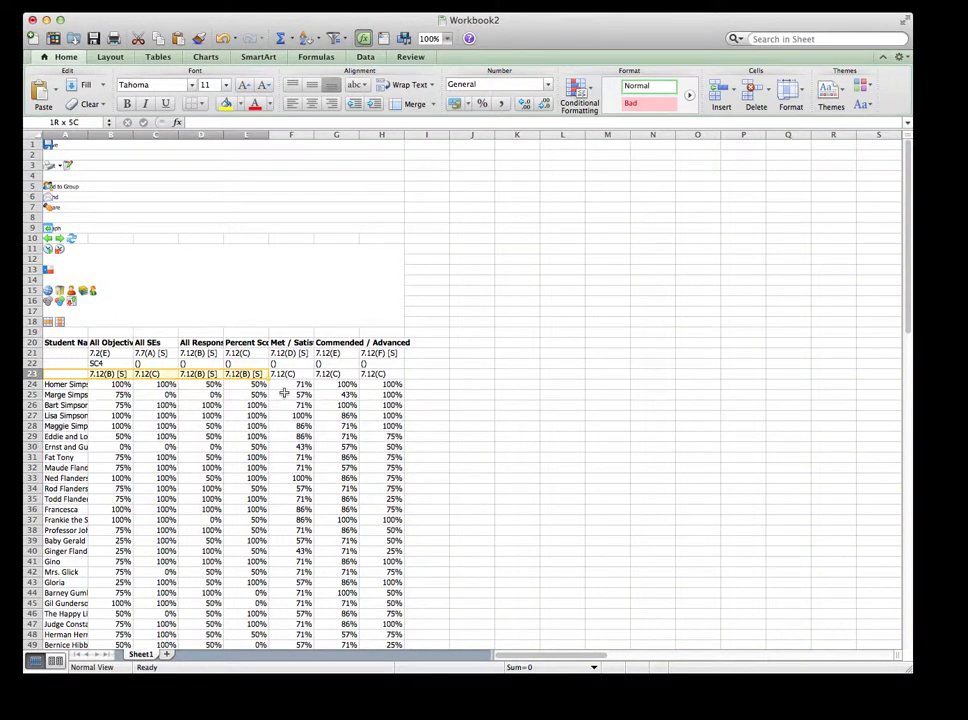
key("shift+Down")
key("shift+Down")
key("shift+Down")
key("shift+Down")
key("shift+Down")
key("shift+Down")
key("shift+Down")
key("shift+Down")
key("shift+Down")
key("shift+Down")
key("shift+Down")
key("shift+Down")
key("shift+Down")
key("shift+Down")
key("shift+Down")
key("shift+Down")
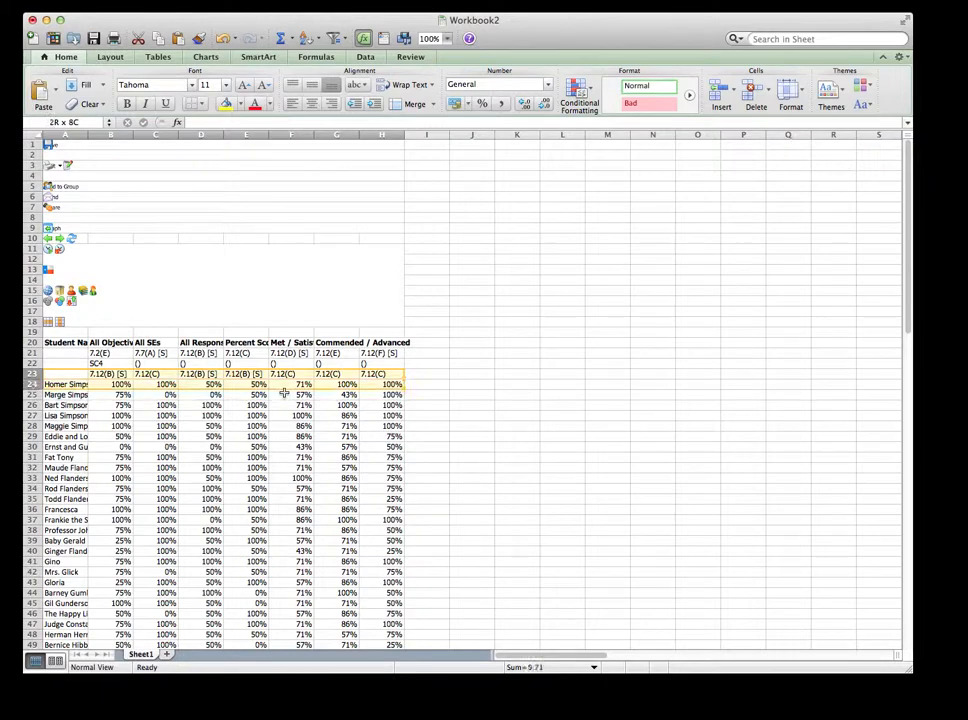
key("shift+Down")
key("shift+Down")
key("shift+Down")
key("shift+Down")
key("shift+Down")
key("shift+Down")
key("shift+Down")
key("shift+Down")
key("shift+Down")
key("shift+Down")
key("shift+Down")
key("shift+Down")
key("shift+Down")
key("shift+Down")
key("shift+Down")
key("shift+Down")
key("shift+Down")
key("shift+Down")
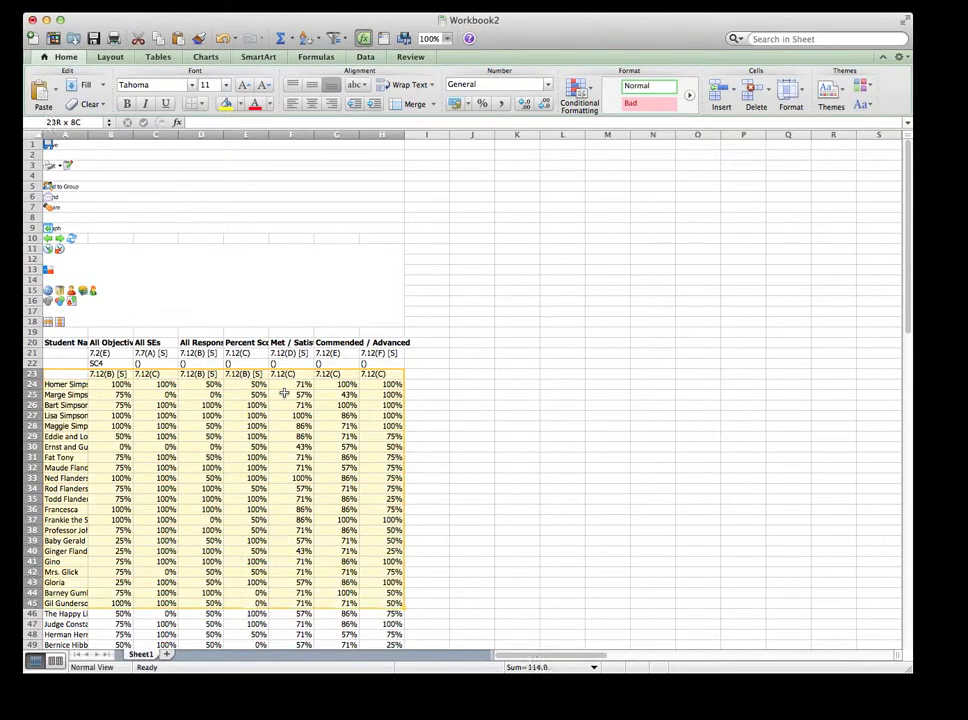
key("shift+Down")
key("shift+Down")
key("shift+Down")
key("shift+Down")
key("shift+Down")
key("shift+Down")
key("shift+Down")
key("shift+Down")
key("shift+Down")
key("shift+Down")
key("shift+Down")
key("shift+Down")
key("shift+Down")
key("shift+Down")
key("shift+Down")
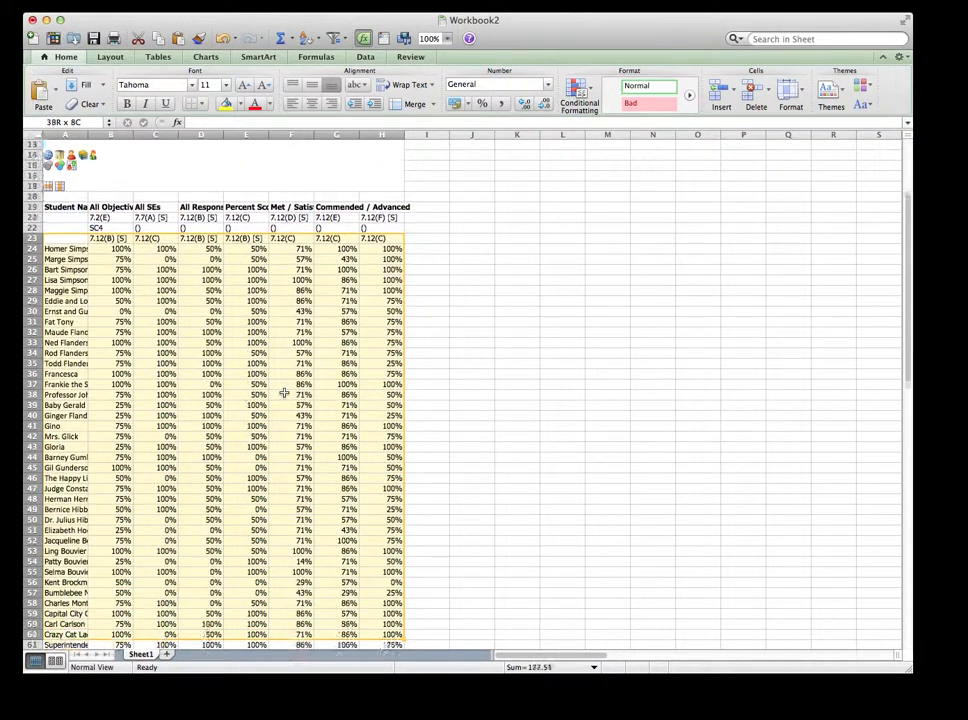
key("shift+Down")
key("shift+Down")
key("shift+Down")
key("shift+Down")
key("shift+Down")
key("shift+Down")
key("shift+Down")
key("shift+Down")
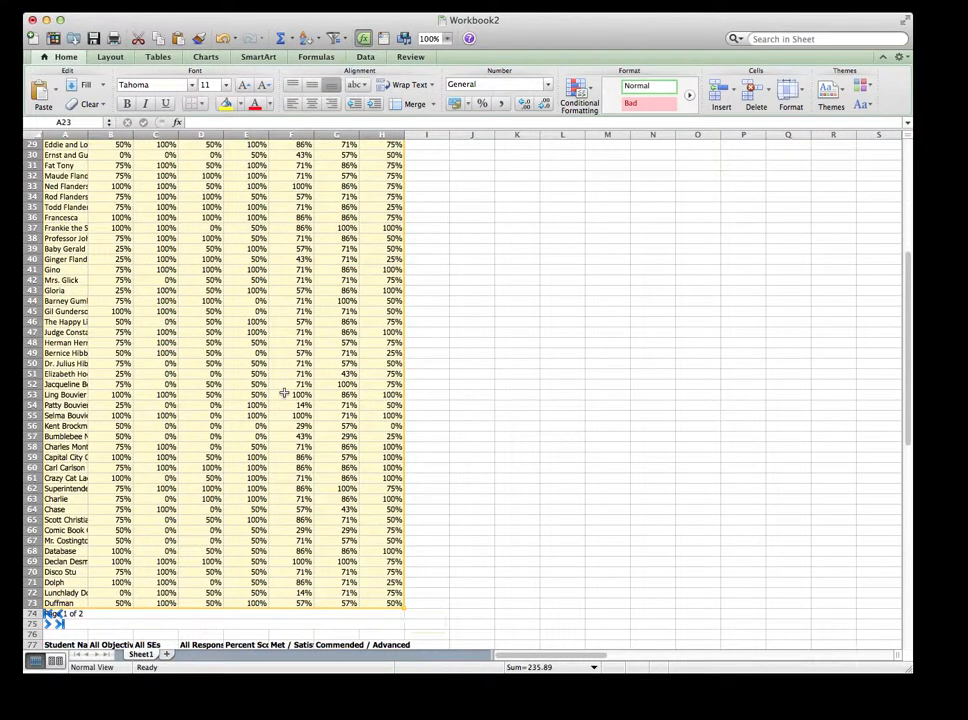
key("super+c")
- Add a new worksheet to the workbook and paste the copied student data at cell A1
scroll(283, 396, "up", 10)
left_click(168, 655)
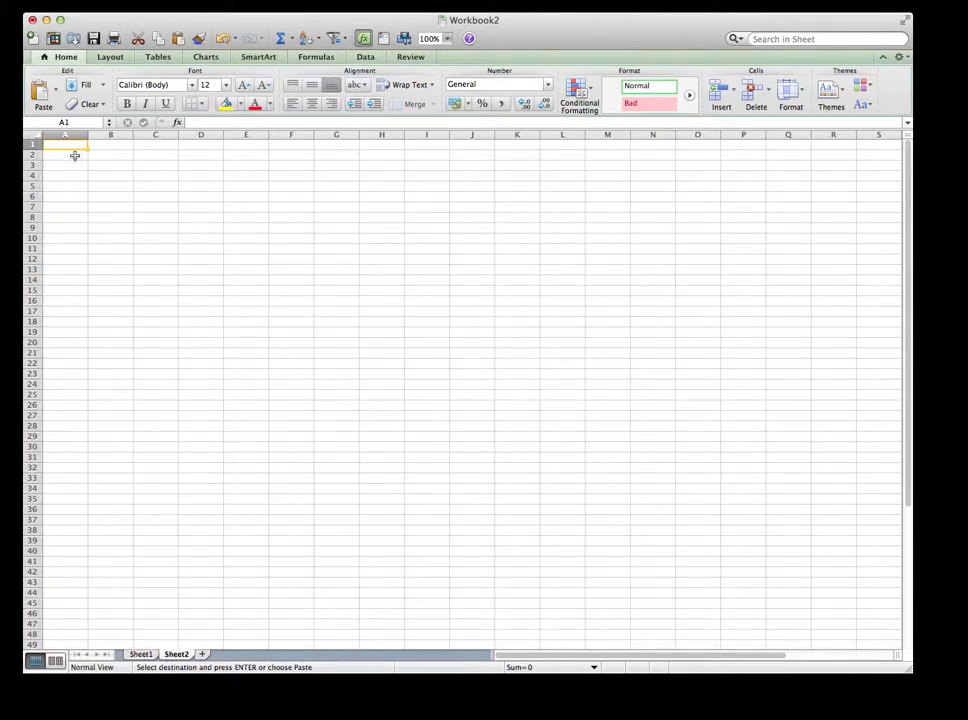
key("super+v")
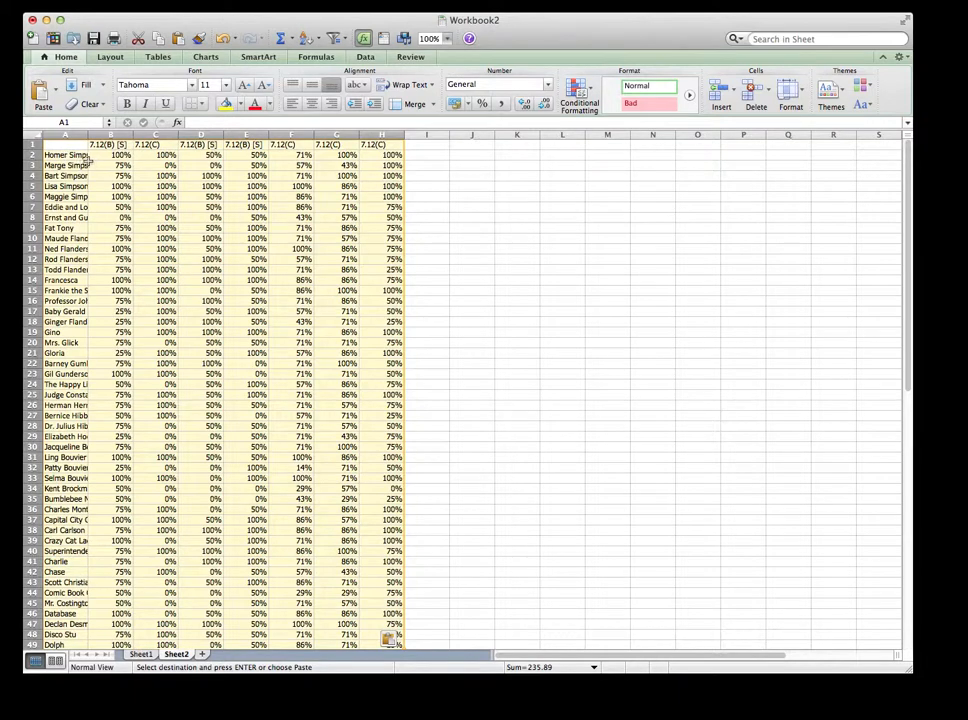
left_click(75, 148)
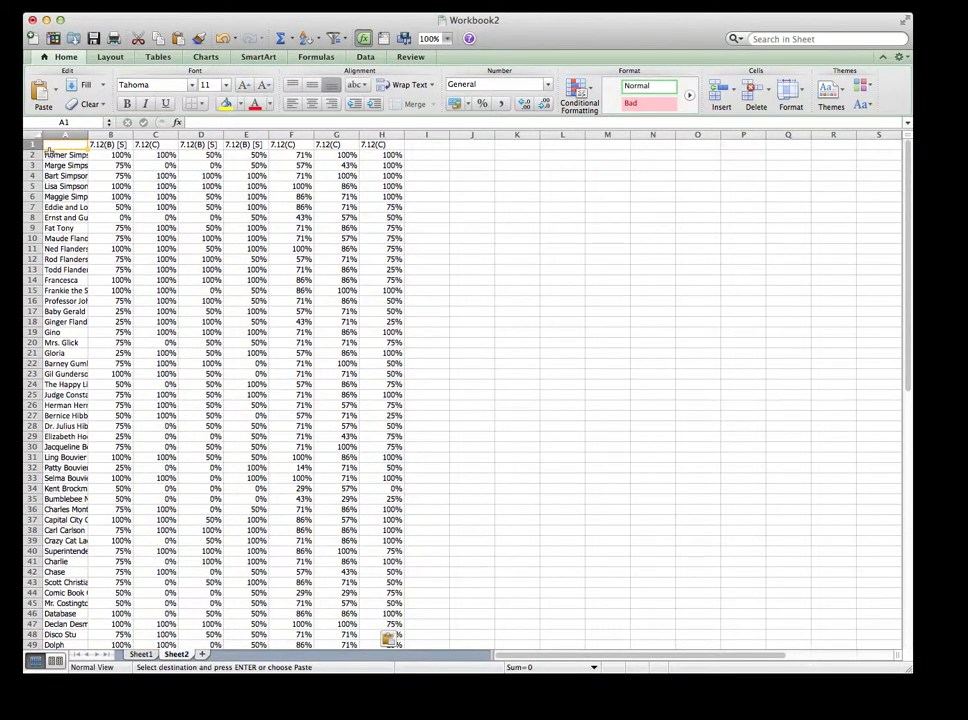
left_click(121, 175)
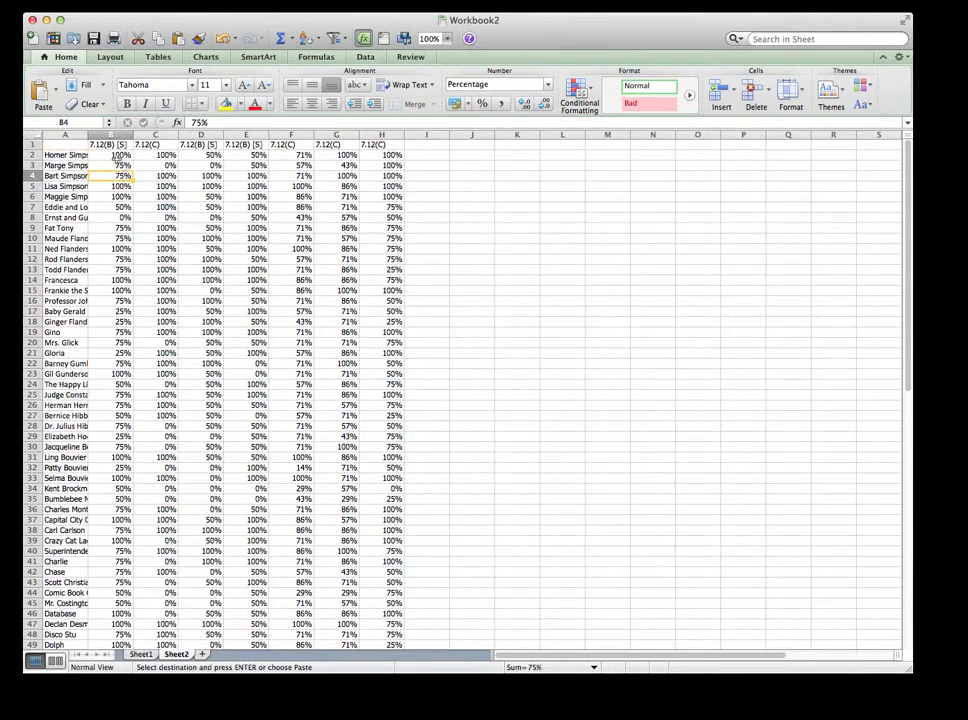
- Replace the standard codes in cells B1 and C1 with the topics "Light and Lazers" and "Earth and Rocks"
left_click(107, 146)
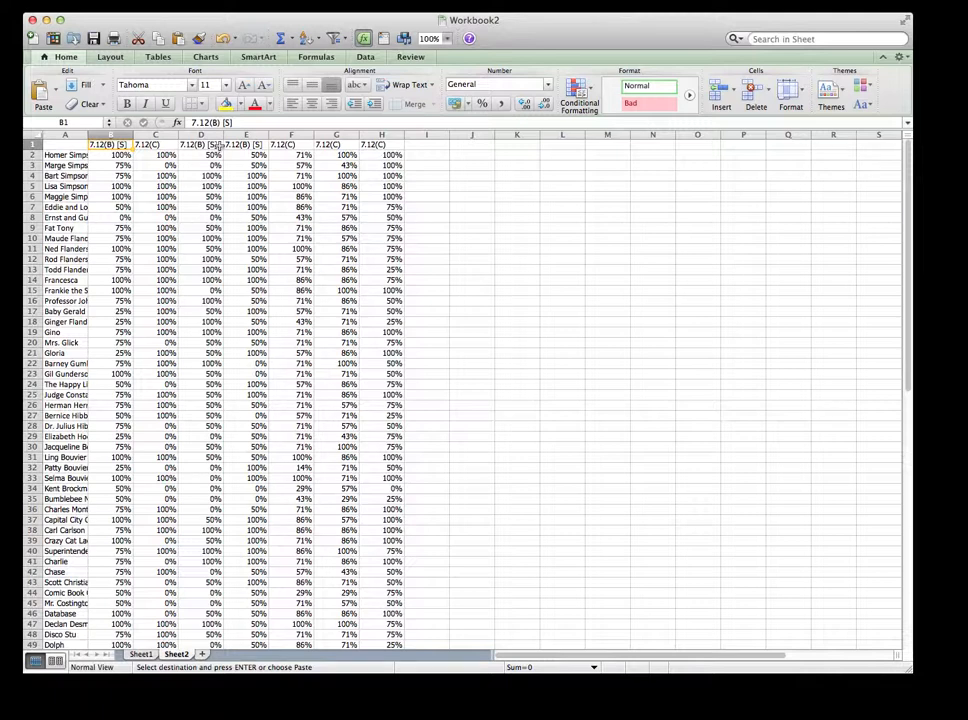
type("L")
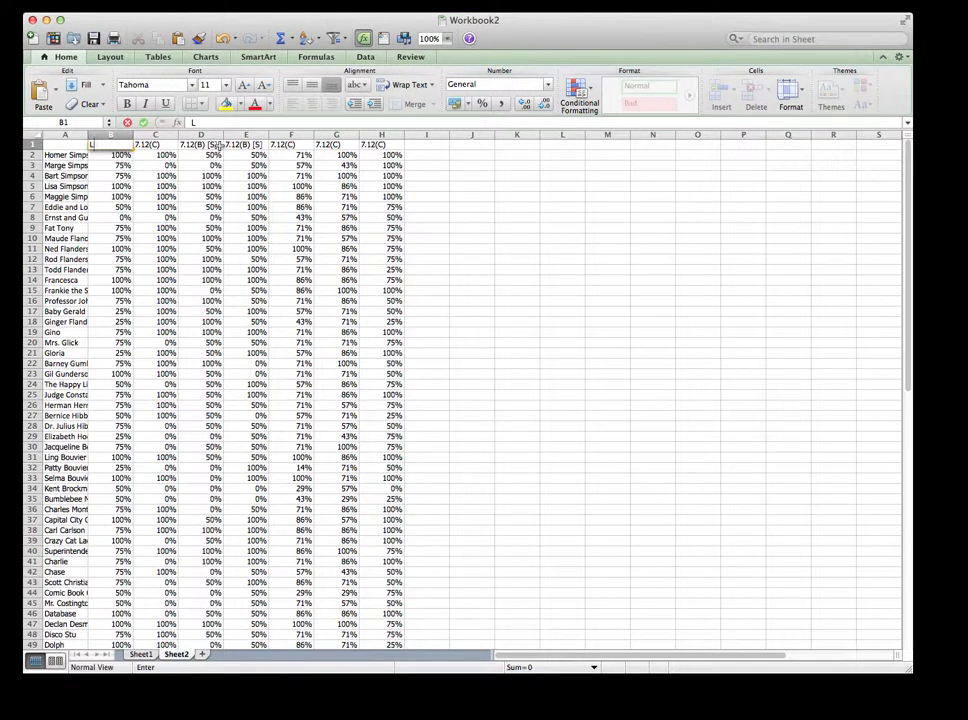
type("ight and Li")
type("ser")
key("Tab")
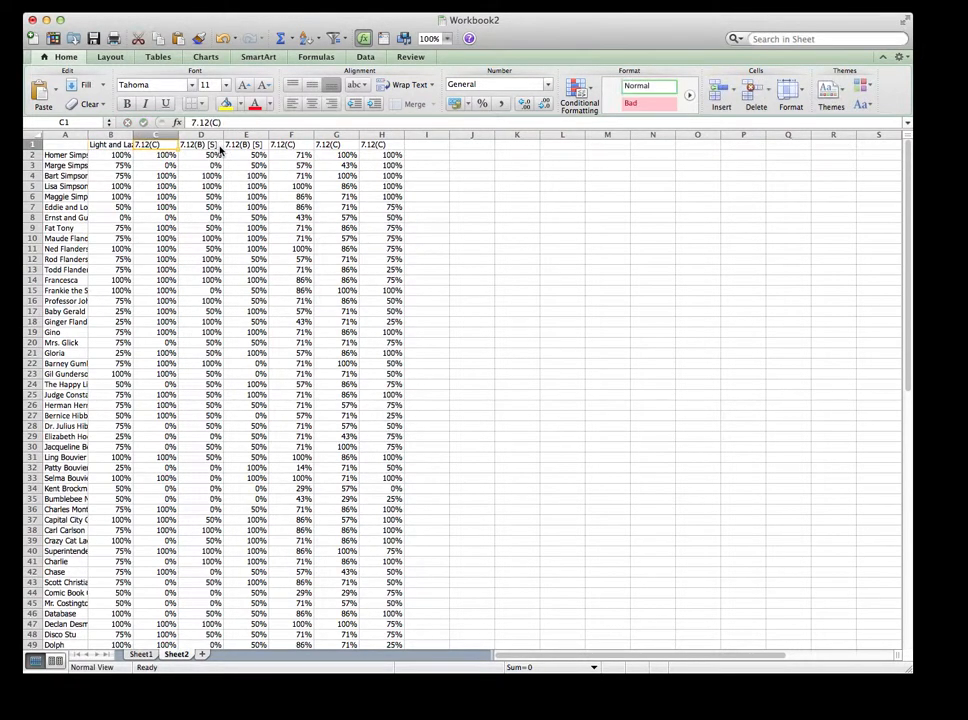
type("Ear")
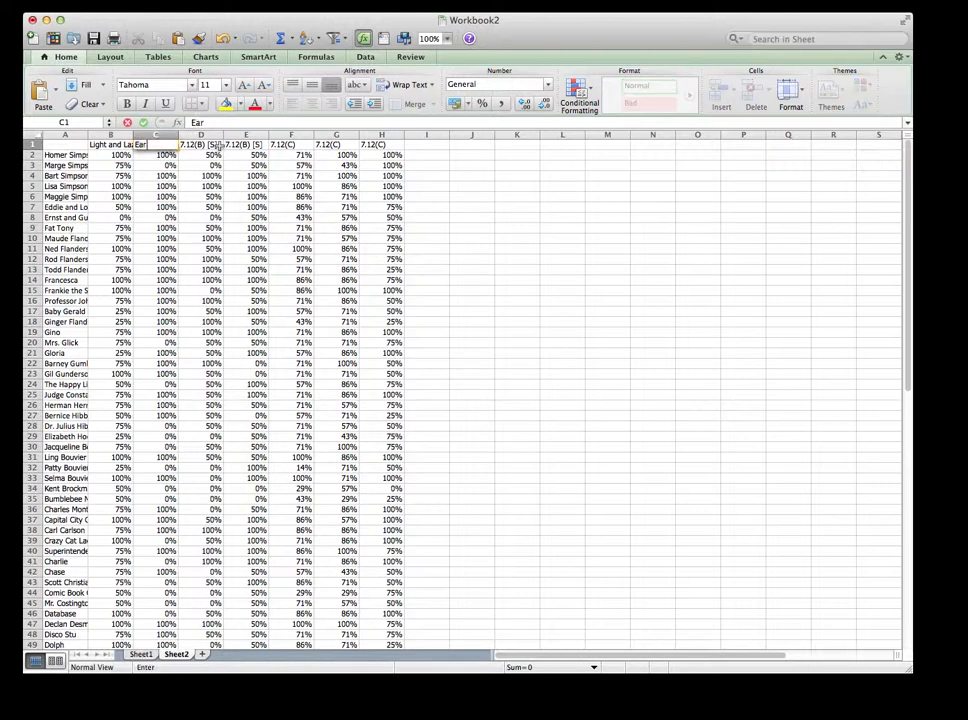
type("th and Rocks")
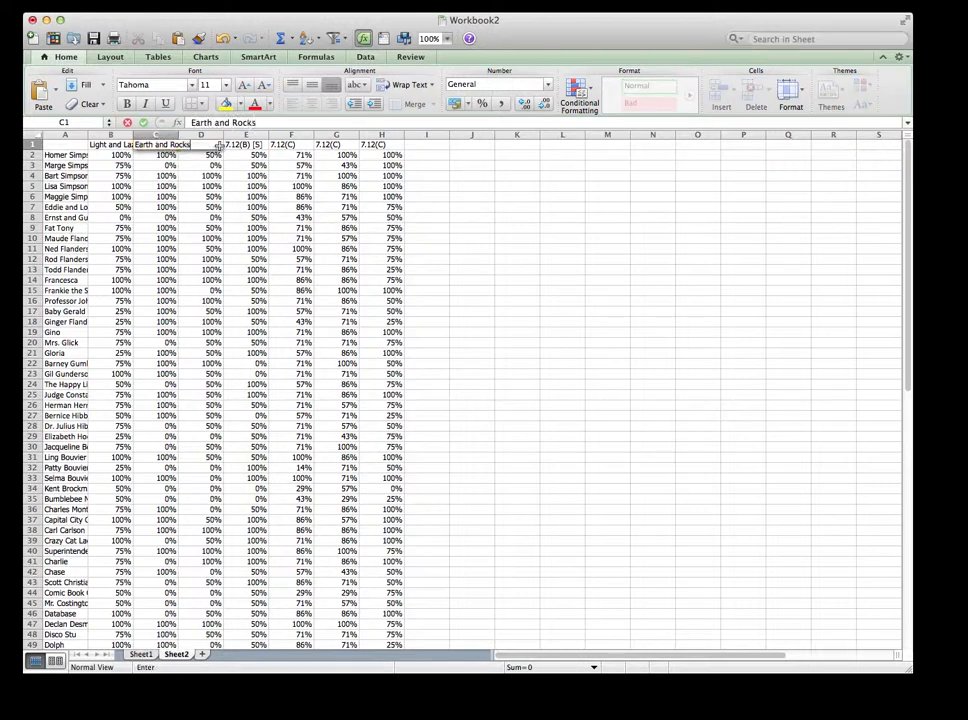
key("Tab")
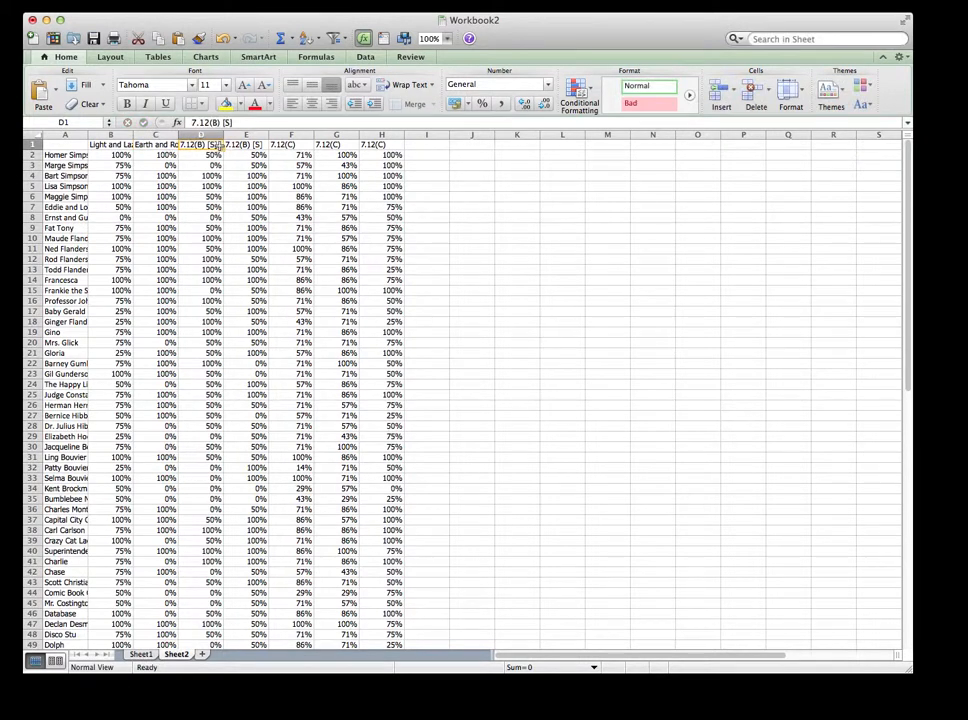
- Replace the standard codes in cells D1 and E1 with the topics "Wind Energy" and "Scientific Method"
type("W")
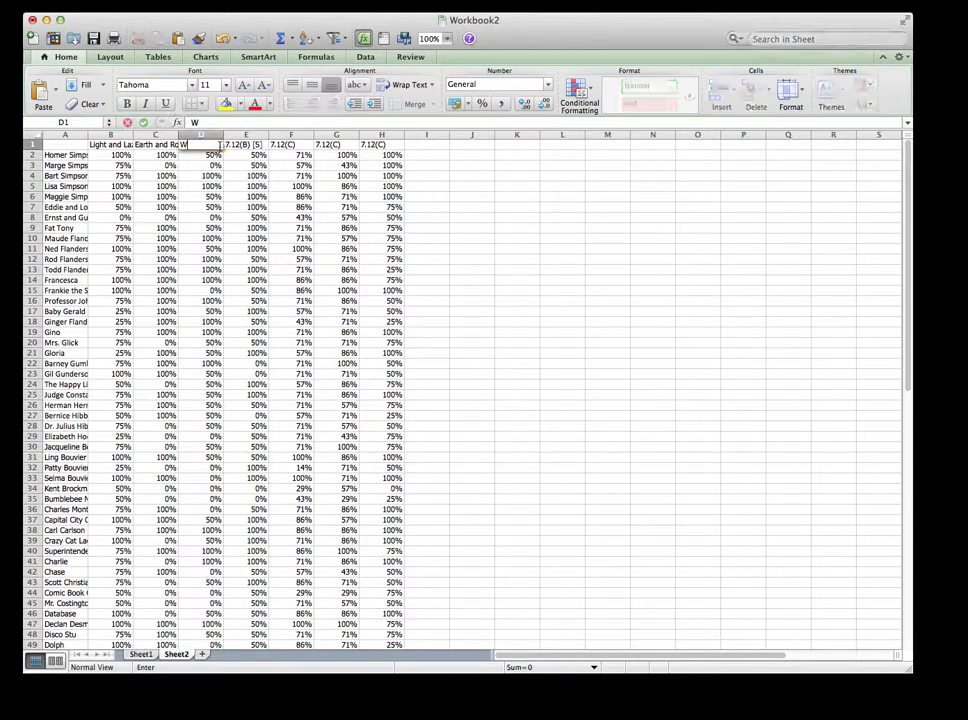
type("ind Energy")
key("Tab")
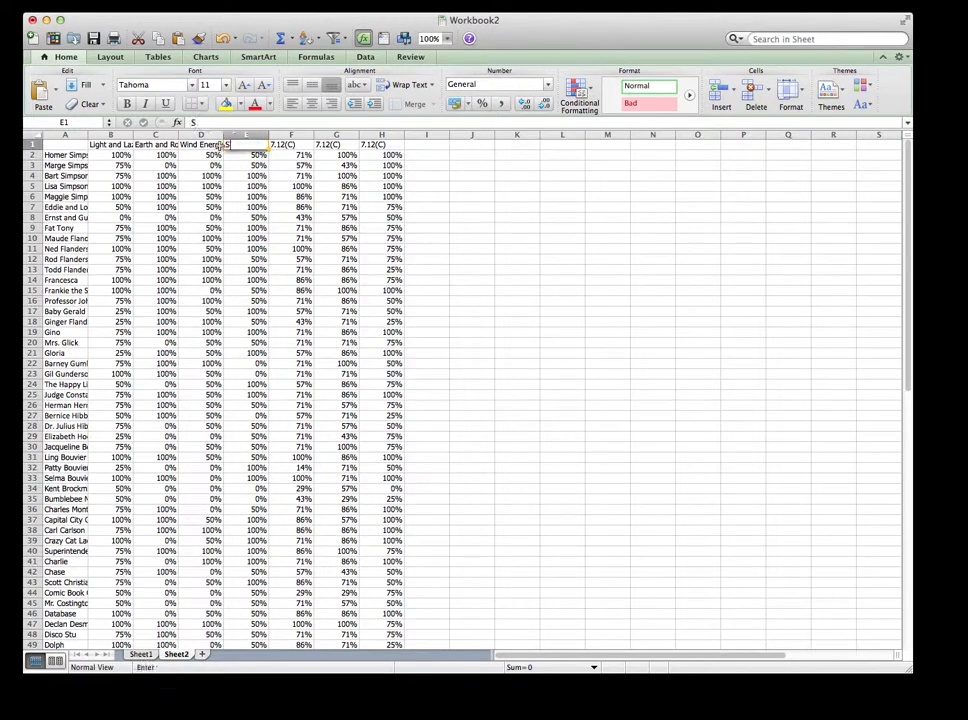
type("Scientif")
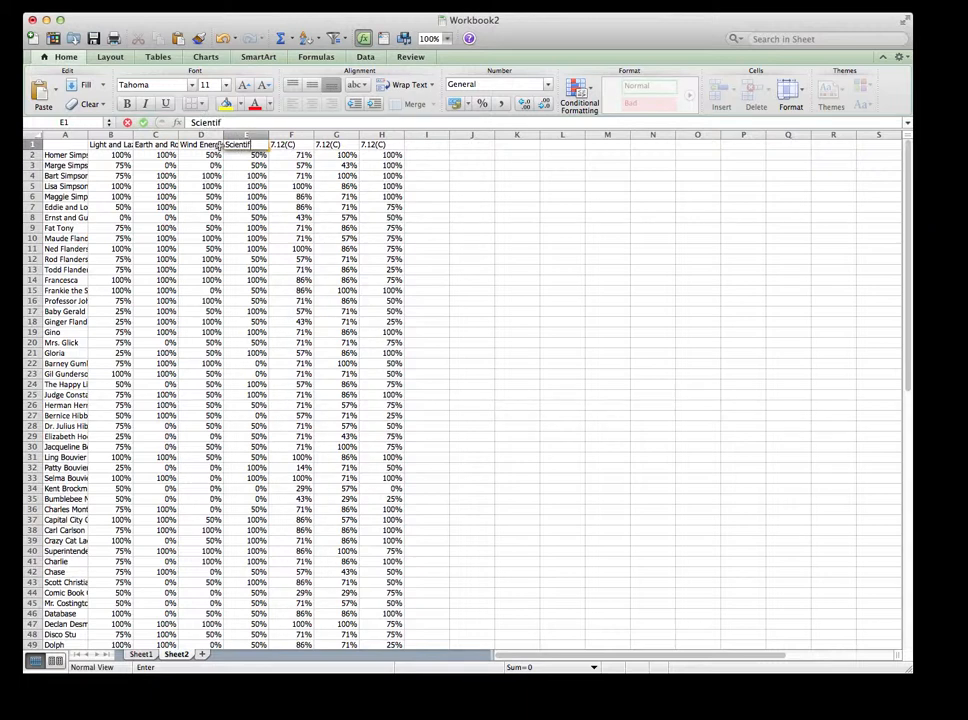
type("ic Metho")
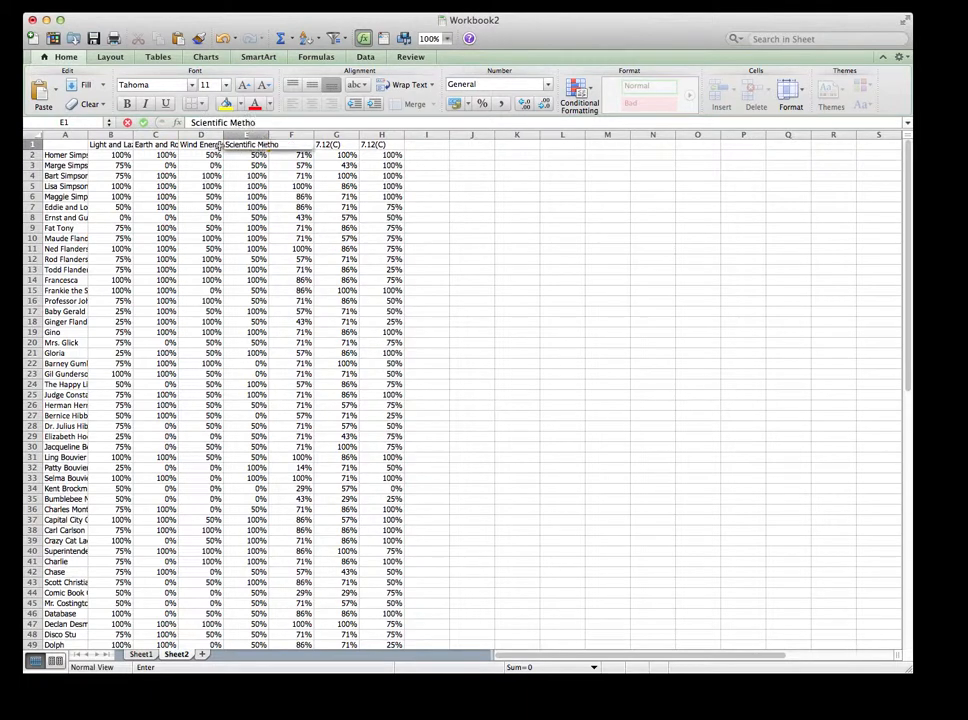
type("d")
key("Tab")
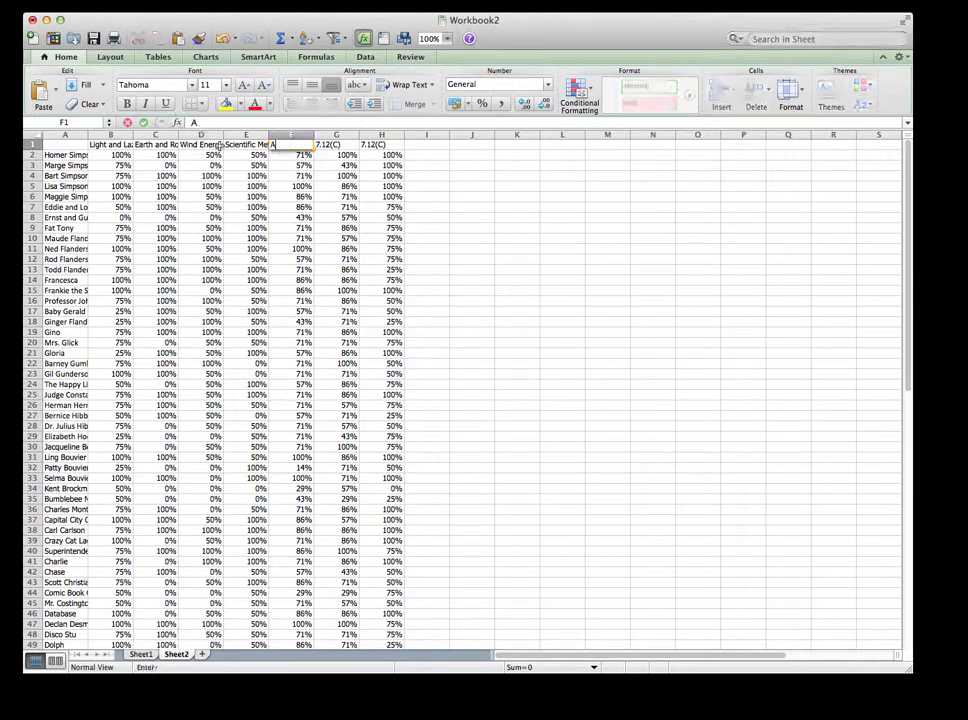
- Replace the standard codes in cells F1, G1 and H1 with the topics "Lizards", "Snakes" and "Bears"
type("Anphibia")
key("BackSpace")
key("BackSpace")
key("BackSpace")
key("BackSpace")
key("BackSpace")
key("BackSpace")
type("Lizards")
key("Tab")
type("Snakes")
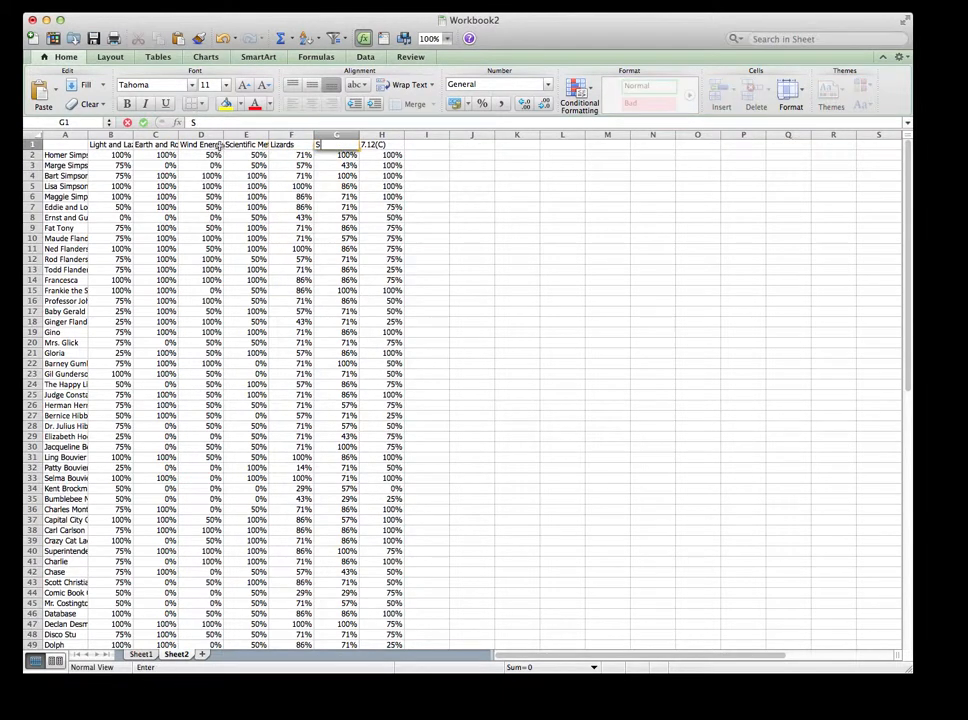
key("Tab")
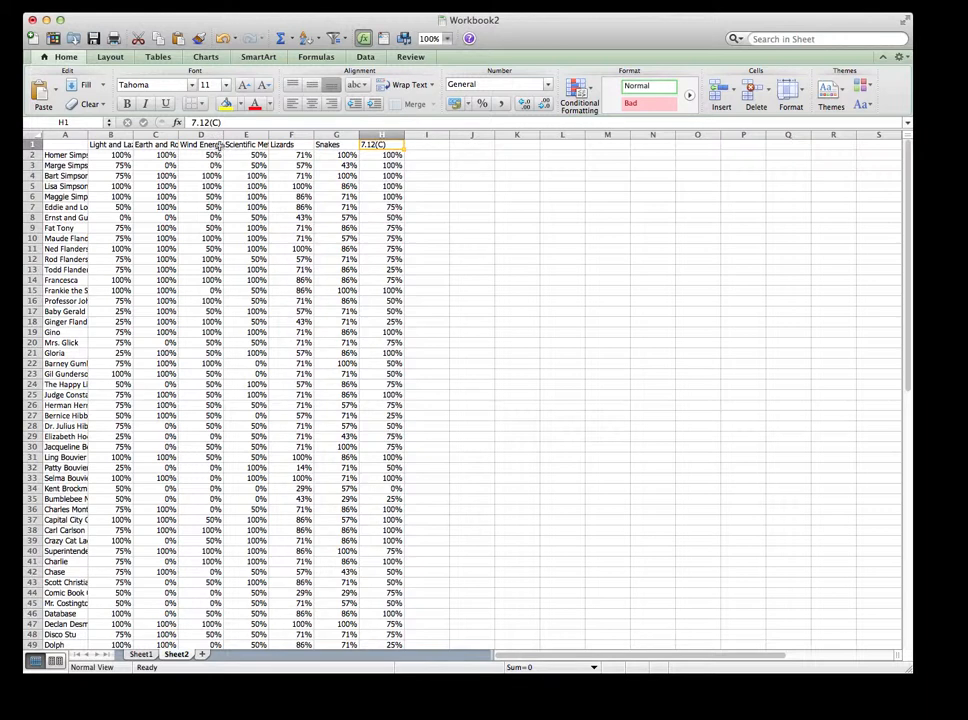
type("Bears")
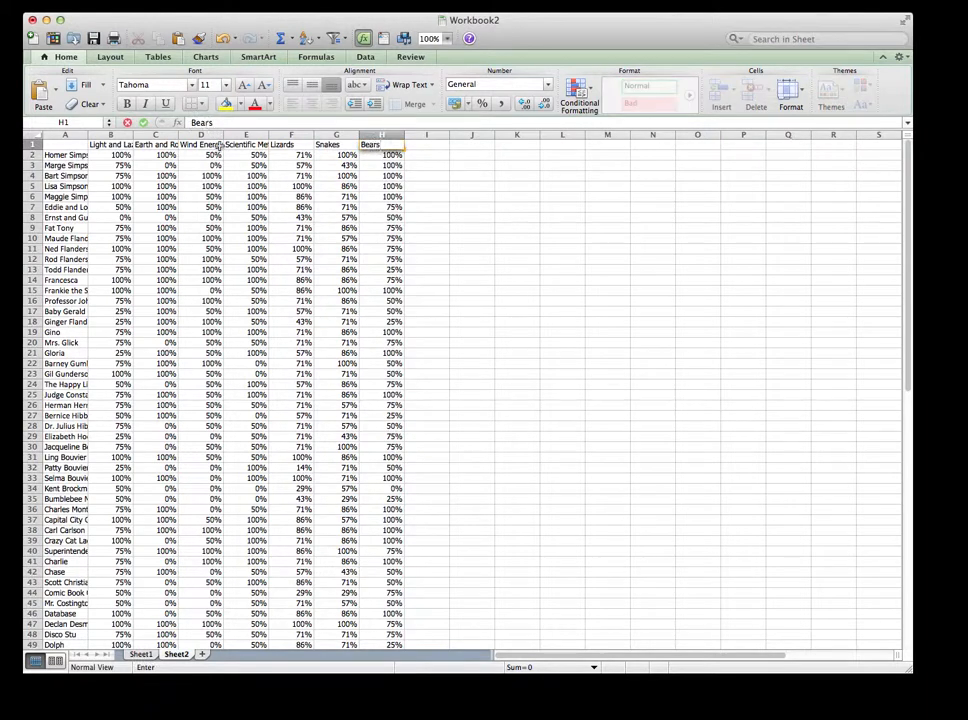
left_click(480, 216)
left_click(93, 143)
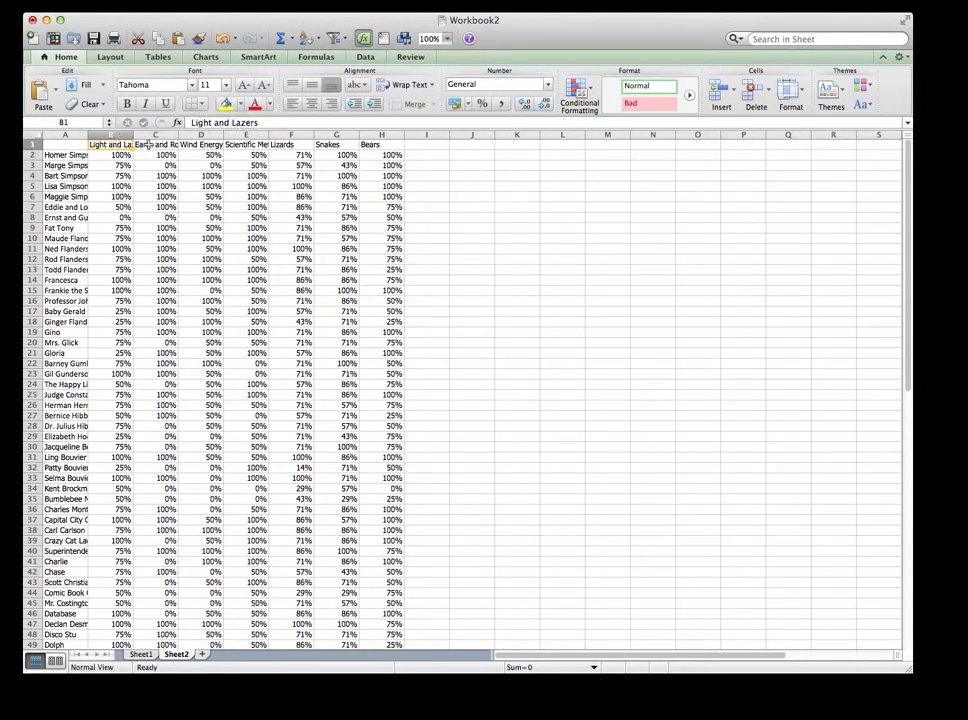
left_click(151, 146)
left_click(209, 146)
left_click(395, 148)
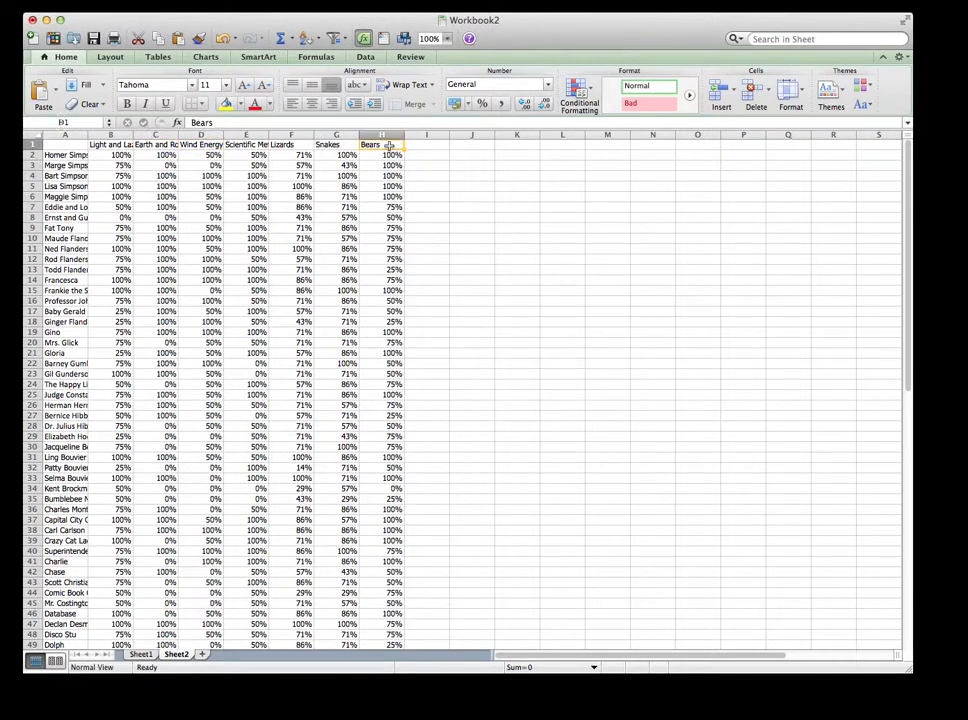
left_click(395, 217)
left_click(397, 207)
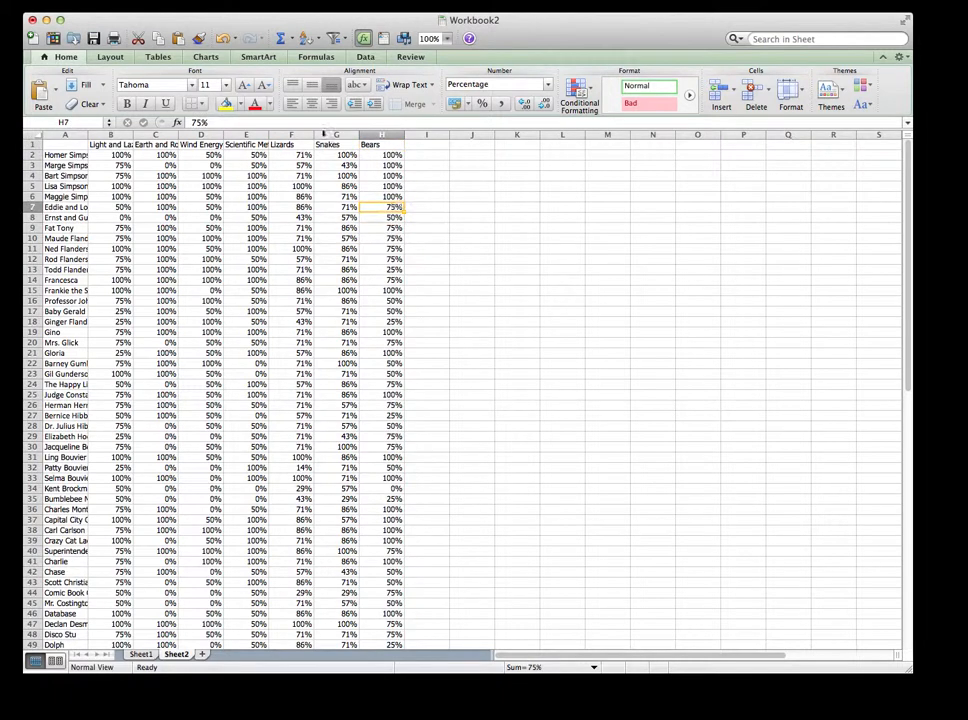
left_click(107, 156)
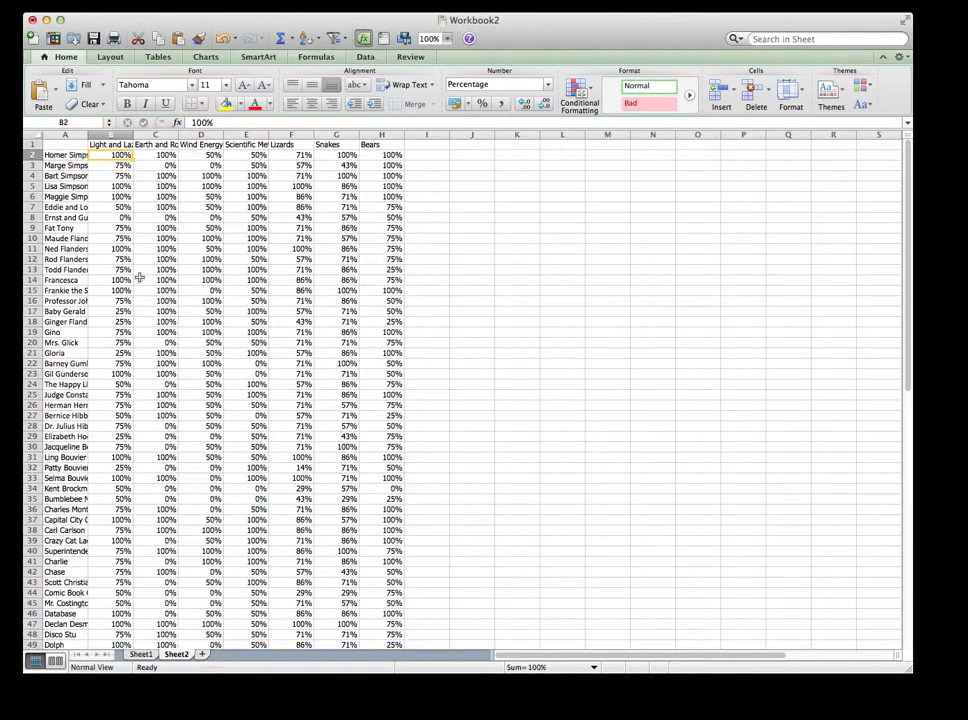
- Copy the range A1:H51, covering the topic headings, all student names and their percentages
left_click(72, 148)
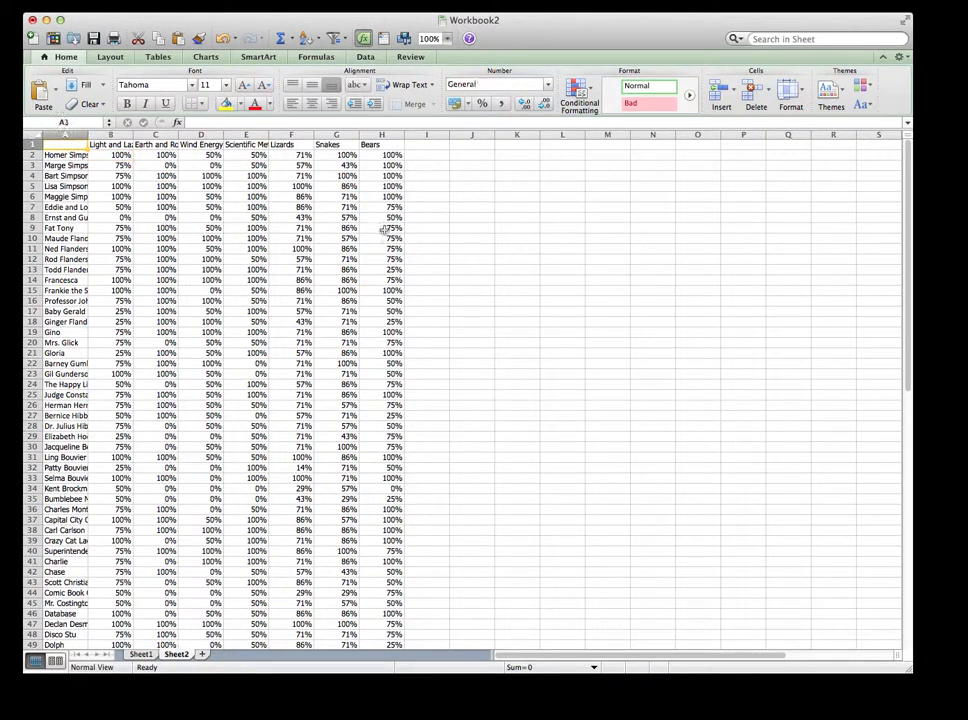
key("shift+Right")
key("shift+Right")
key("shift+Right")
key("shift+Right")
key("shift+Right")
key("shift+Right")
key("shift+Right")
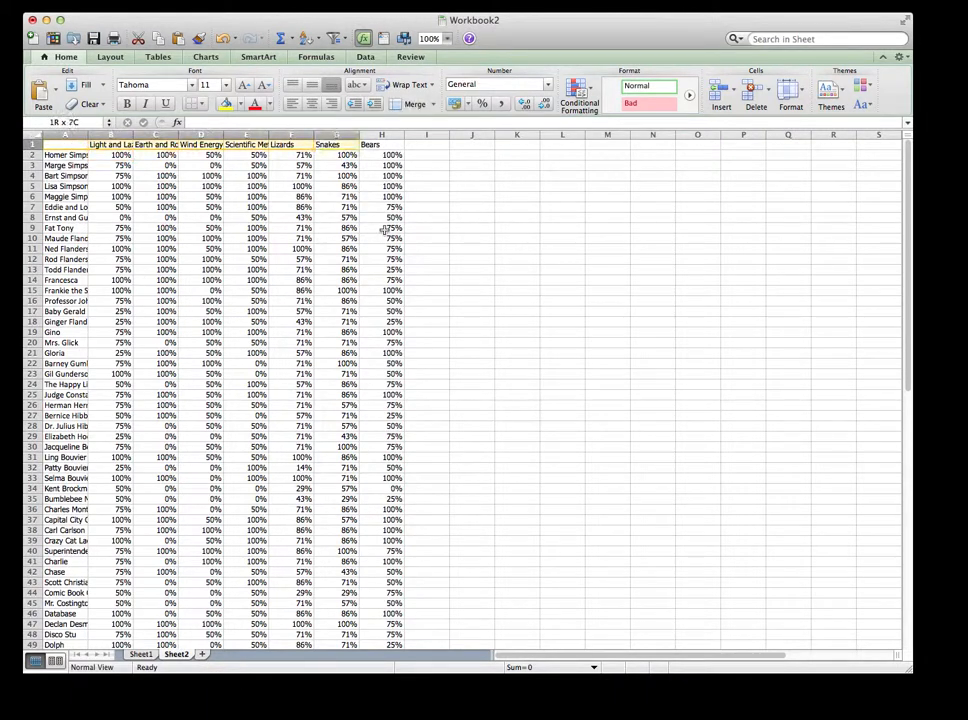
key("shift+Down")
key("shift+Down")
key("shift+Down")
key("shift+Down")
key("shift+Down")
key("shift+Down")
key("shift+Down")
key("shift+Down")
key("shift+Down")
key("shift+Down")
key("shift+Down")
key("shift+Down")
key("shift+Down")
key("shift+Down")
key("shift+Down")
key("shift+Down")
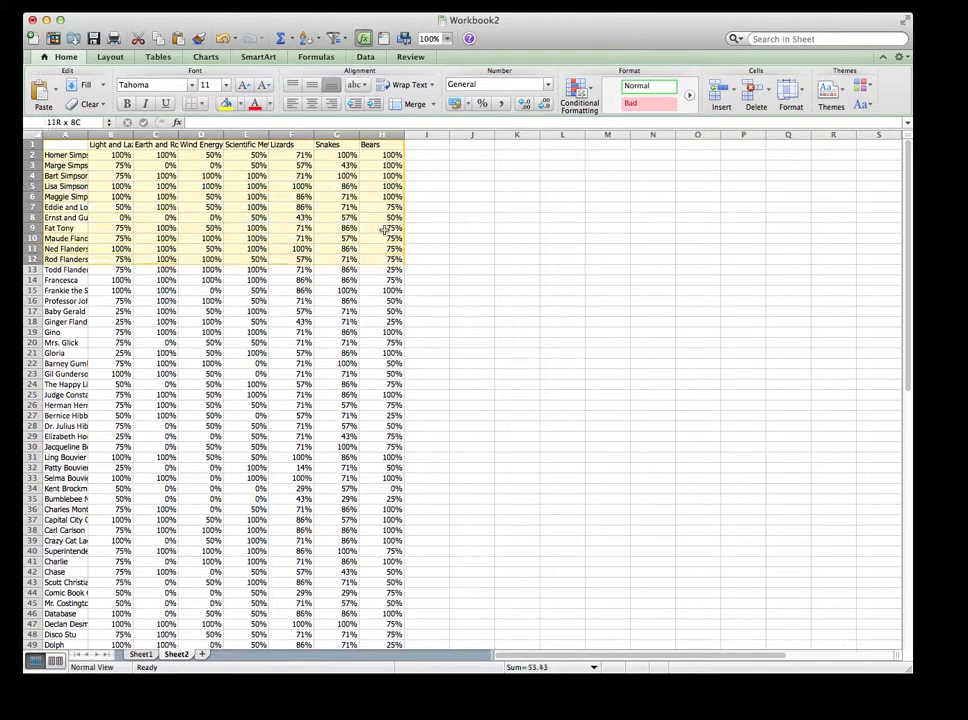
key("shift+Down")
key("shift+Down")
key("shift+Down")
key("shift+Down")
key("shift+Down")
key("shift+Down")
key("shift+Down")
key("shift+Down")
key("shift+Down")
key("shift+Down")
key("shift+Down")
key("shift+Down")
key("shift+Down")
key("shift+Down")
key("shift+Down")
key("shift+Down")
key("shift+Down")
key("shift+Down")
key("shift+Down")
key("shift+Down")
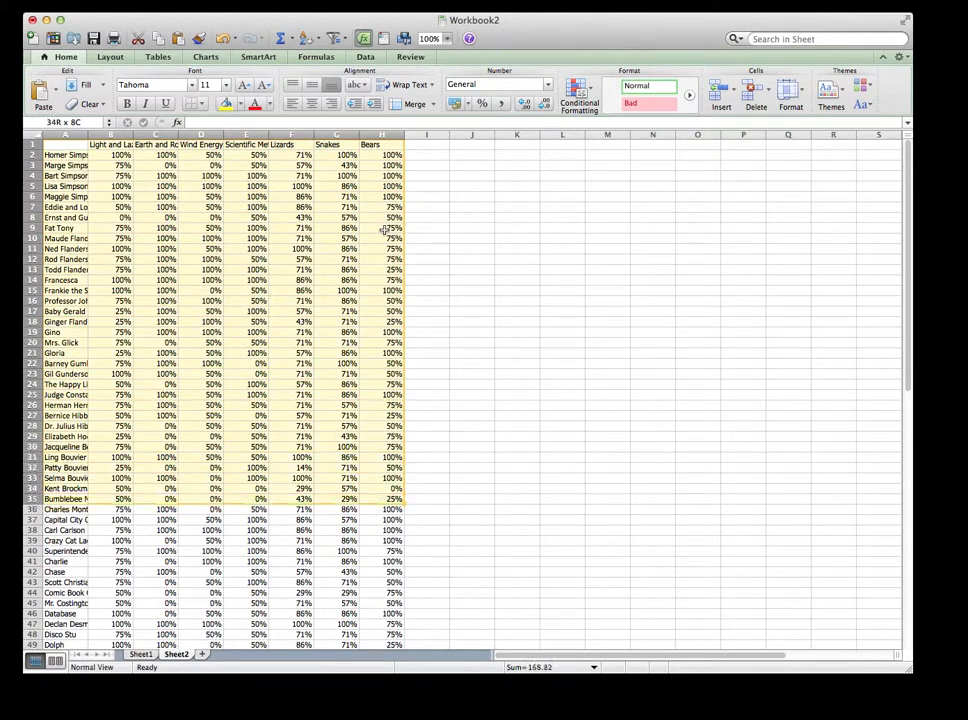
key("shift+Down")
key("shift+Down")
key("shift+Down")
key("shift+Down")
key("shift+Down")
key("shift+Down")
key("shift+Down")
key("shift+Down")
key("shift+Down")
key("shift+Down")
key("shift+Down")
key("shift+Down")
key("shift+Down")
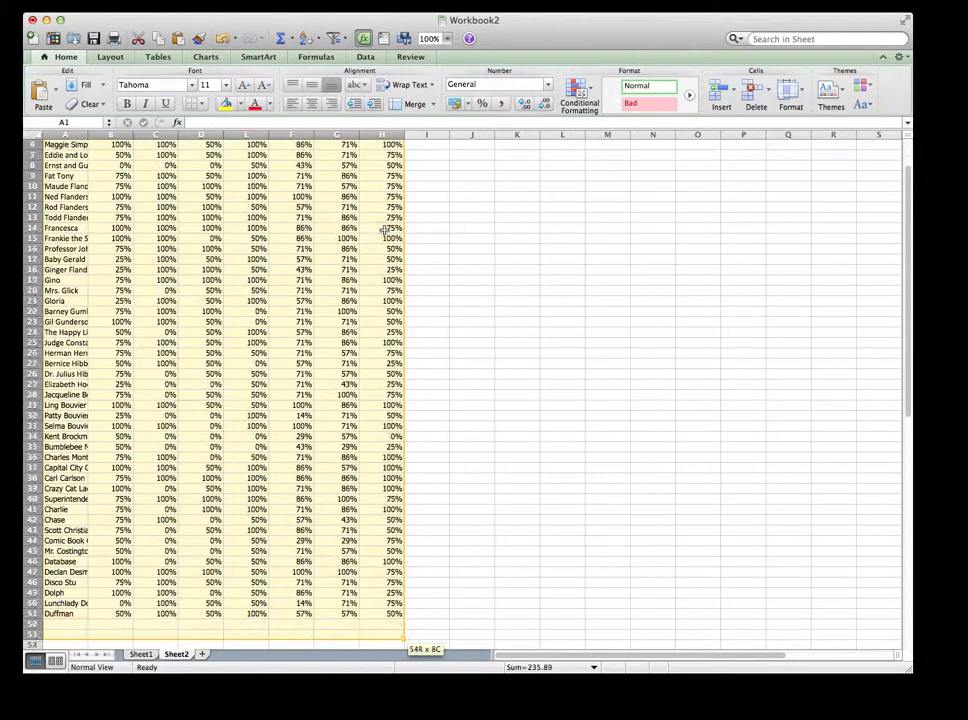
key("shift+Up")
key("shift+Up")
key("shift+Up")
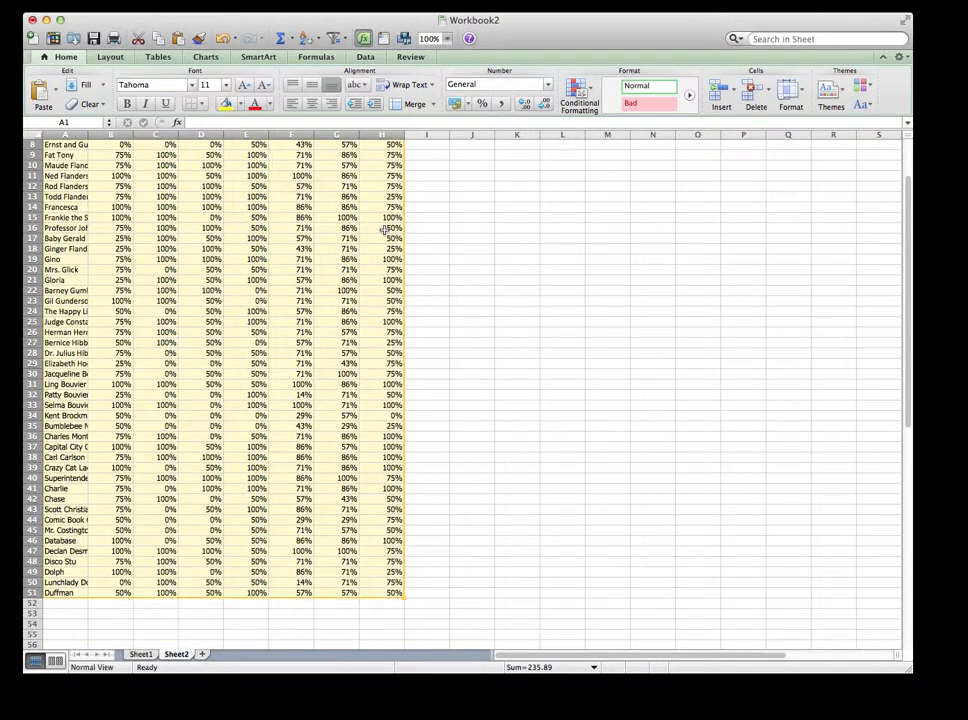
key("super+c")
scroll(340, 200, "up", 3)
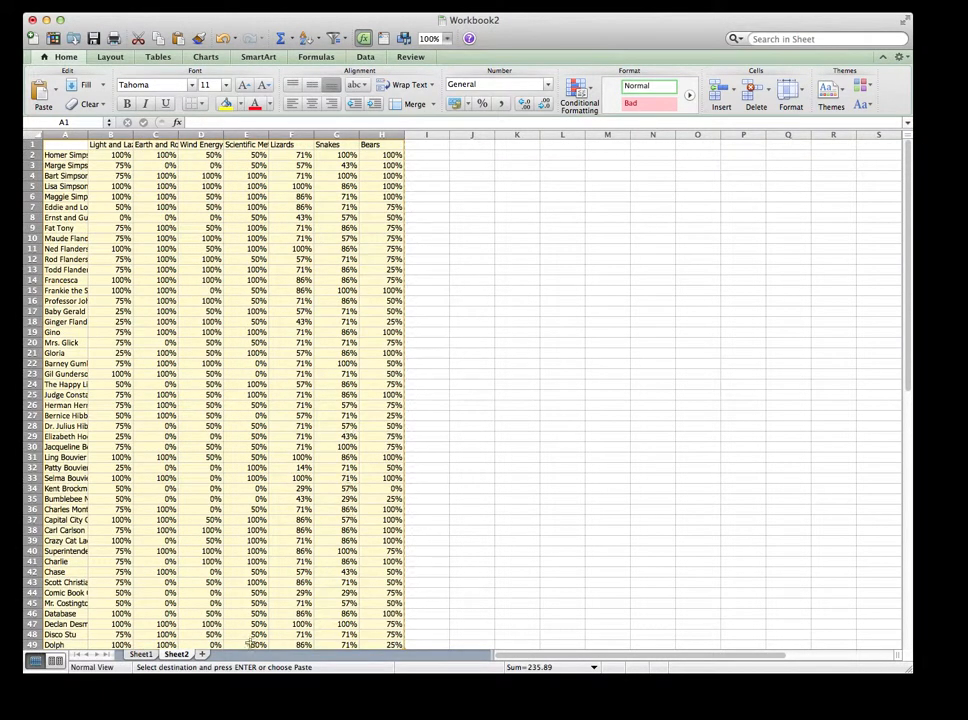
- Add a third worksheet to the workbook and paste the copied table at cell A1
left_click(200, 655)
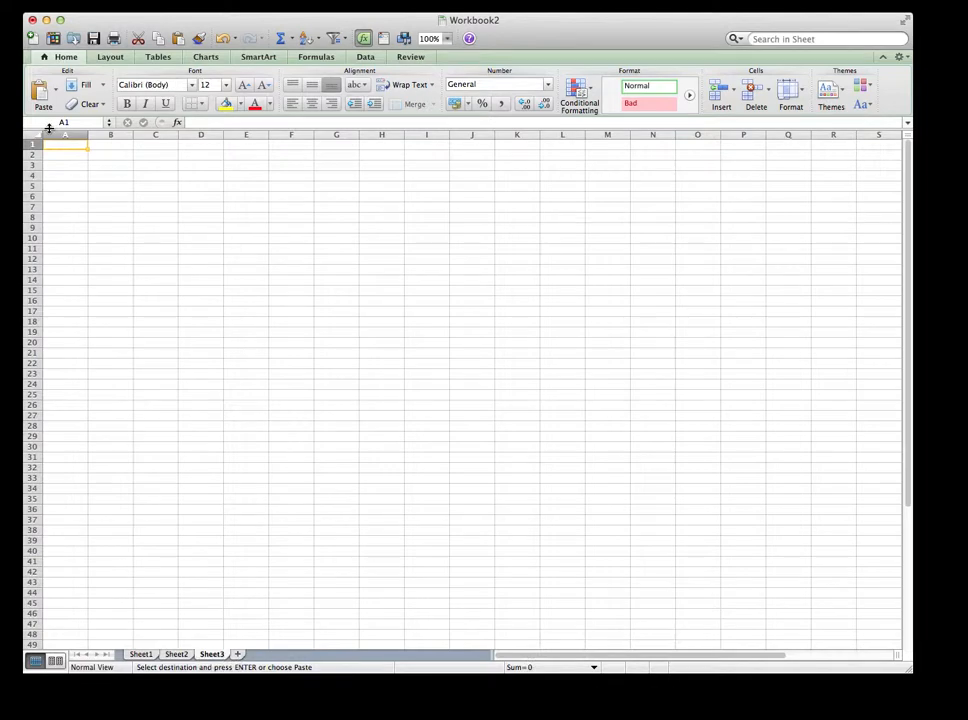
key("super+v")
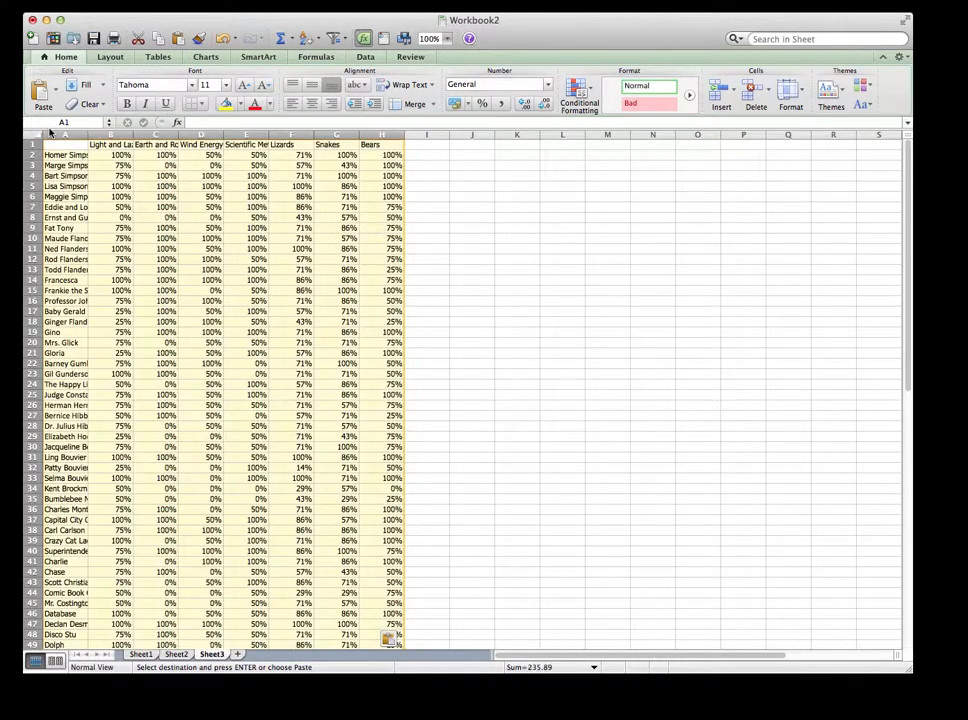
left_click(442, 280)
- Examine the first student's row, going through the percentage under each topic from column B to column H
left_click(107, 155)
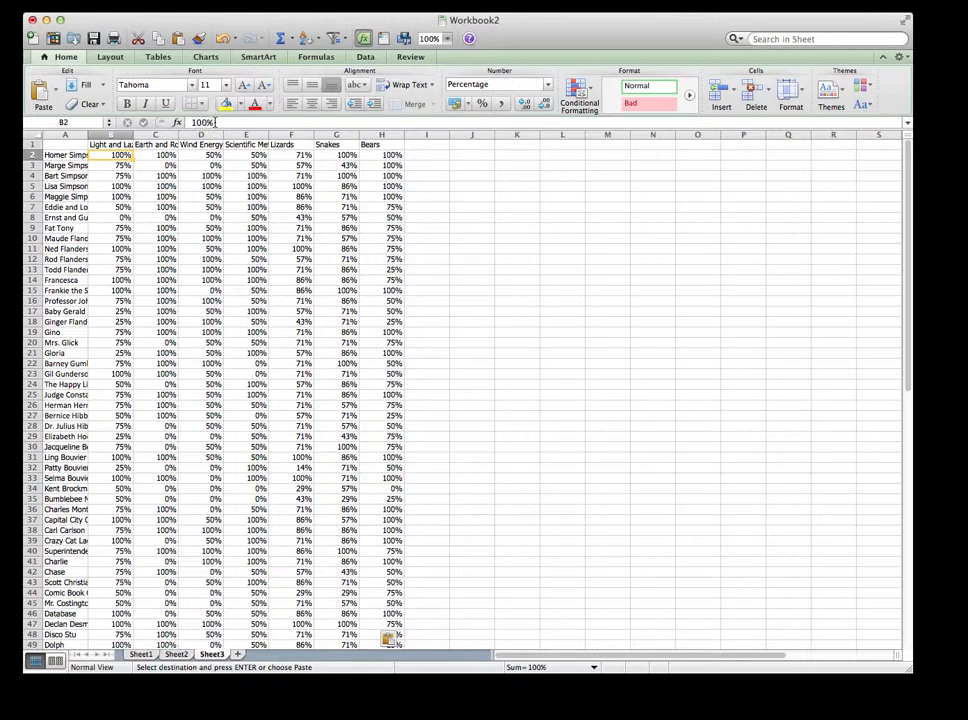
left_click(60, 155)
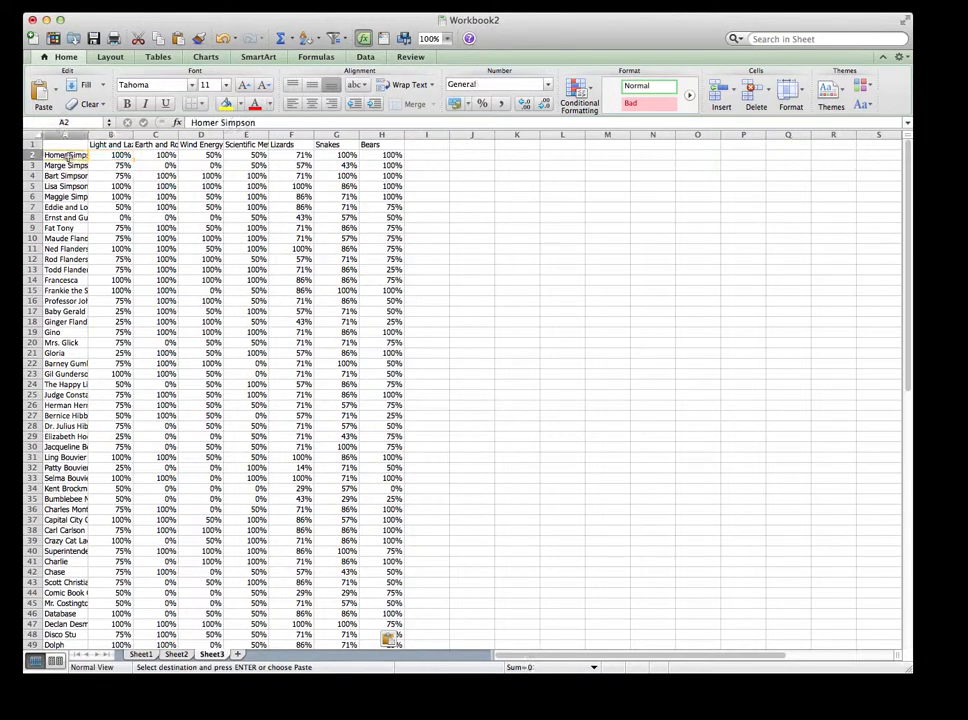
left_click(115, 155)
left_click(163, 155)
left_click(205, 155)
left_click(250, 155)
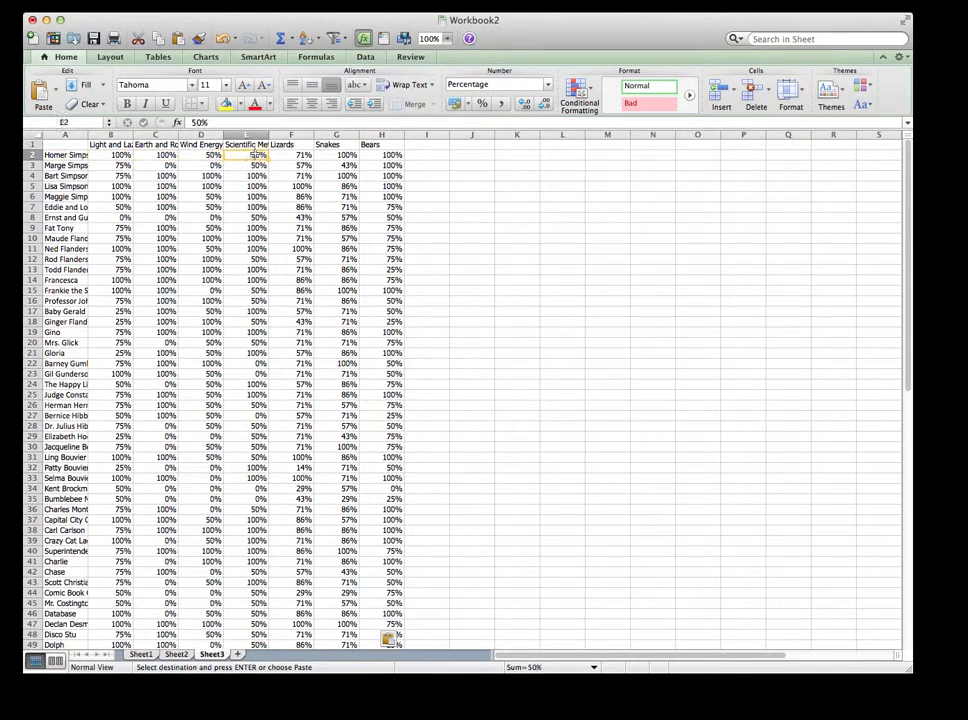
left_click(295, 155)
left_click(340, 155)
left_click(372, 155)
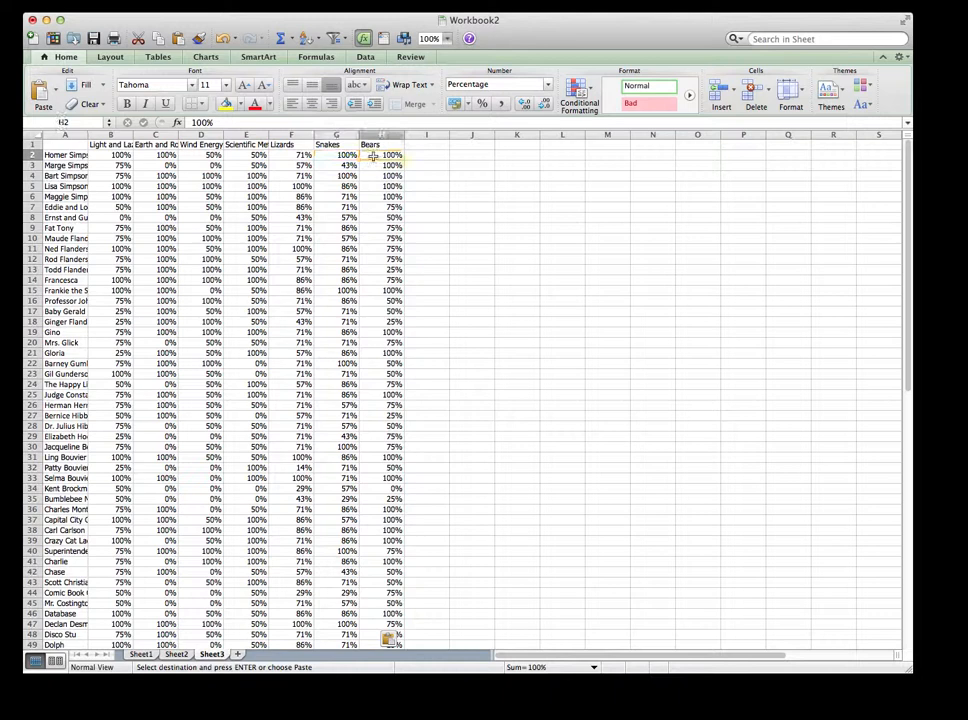
- Replace the percentage in cell B2 of Sheet3 with the empty formula skeleton =IF(,,)
left_click(113, 155)
left_click(228, 123)
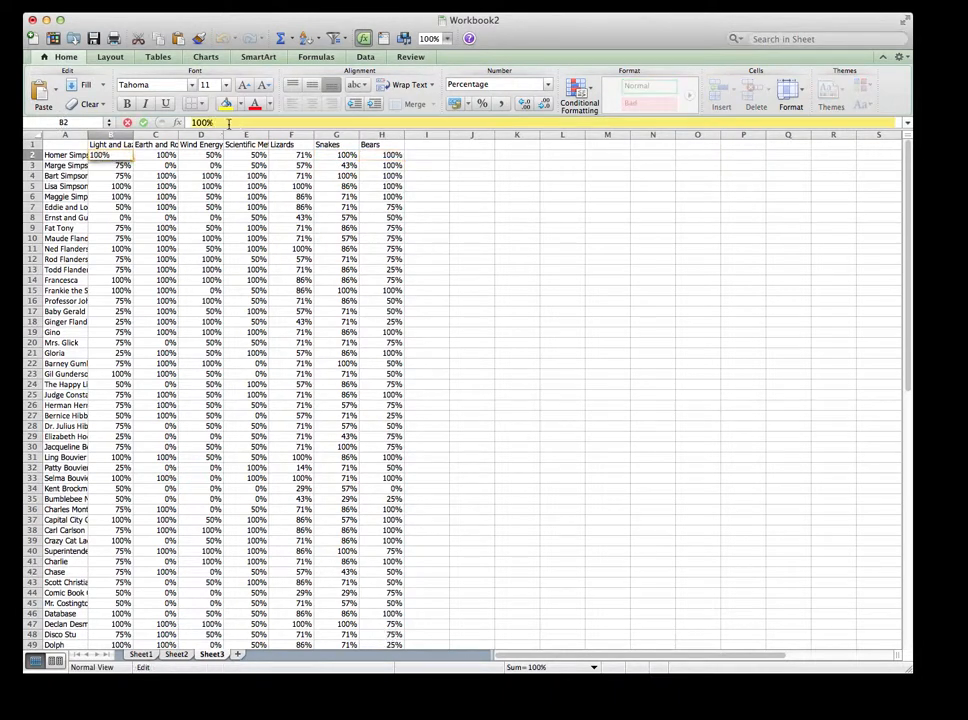
key("BackSpace")
key("BackSpace")
key("BackSpace")
key("BackSpace")
type("=IF")
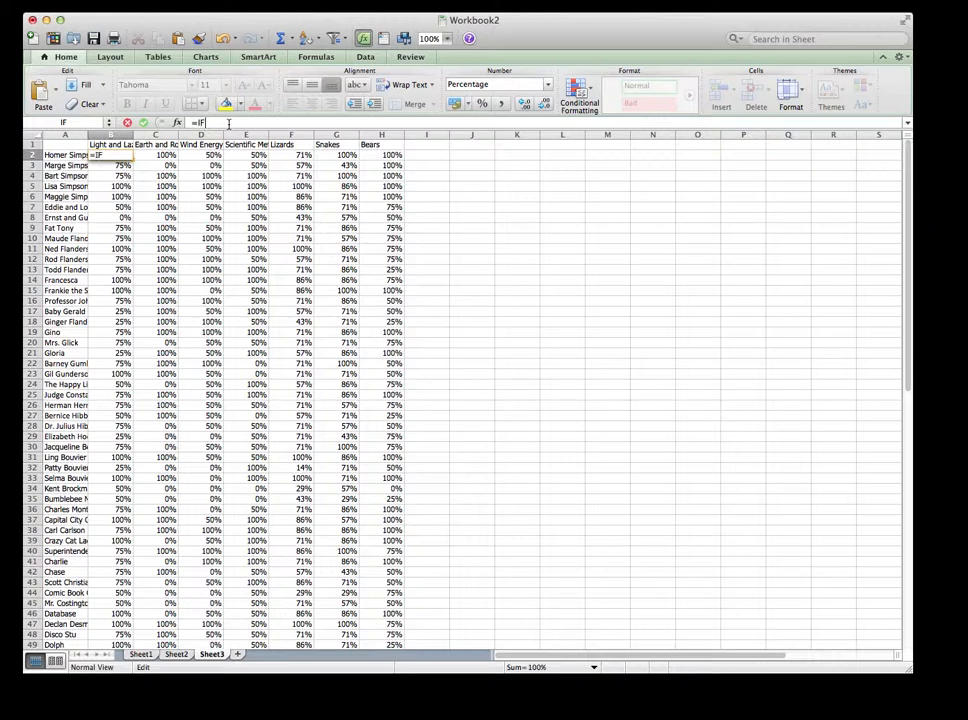
type("(")
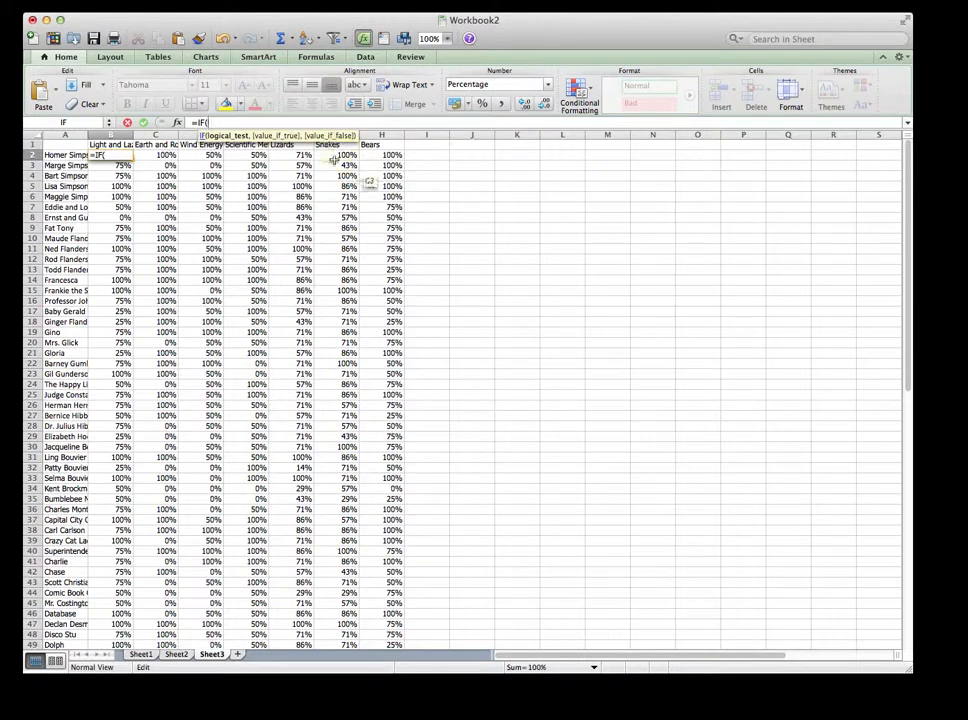
type(",")
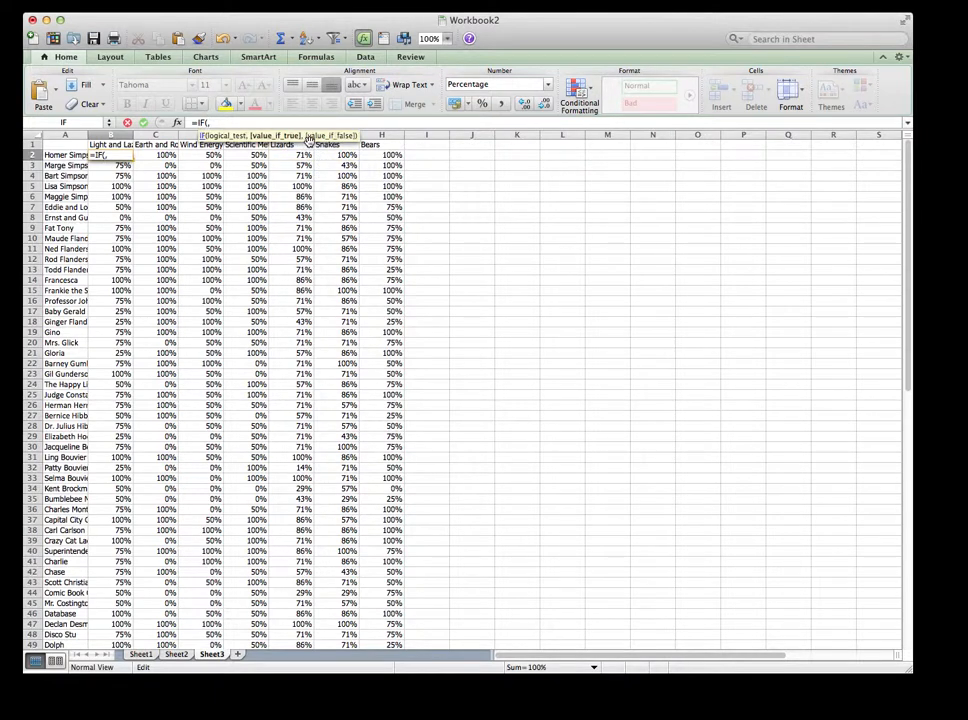
type(",")
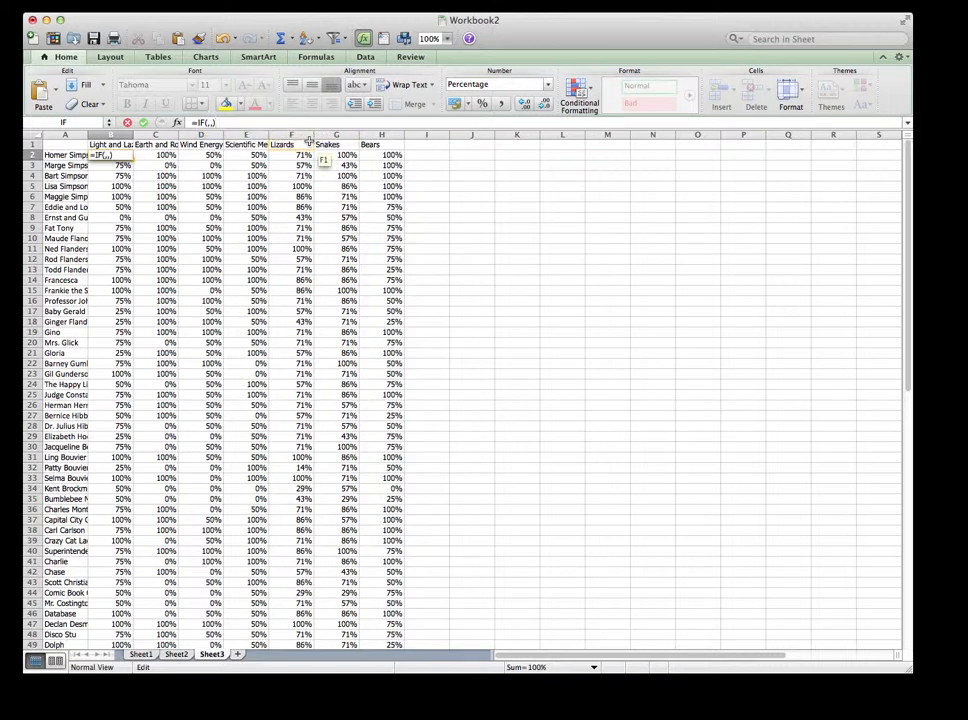
key("Return")
key("Up")
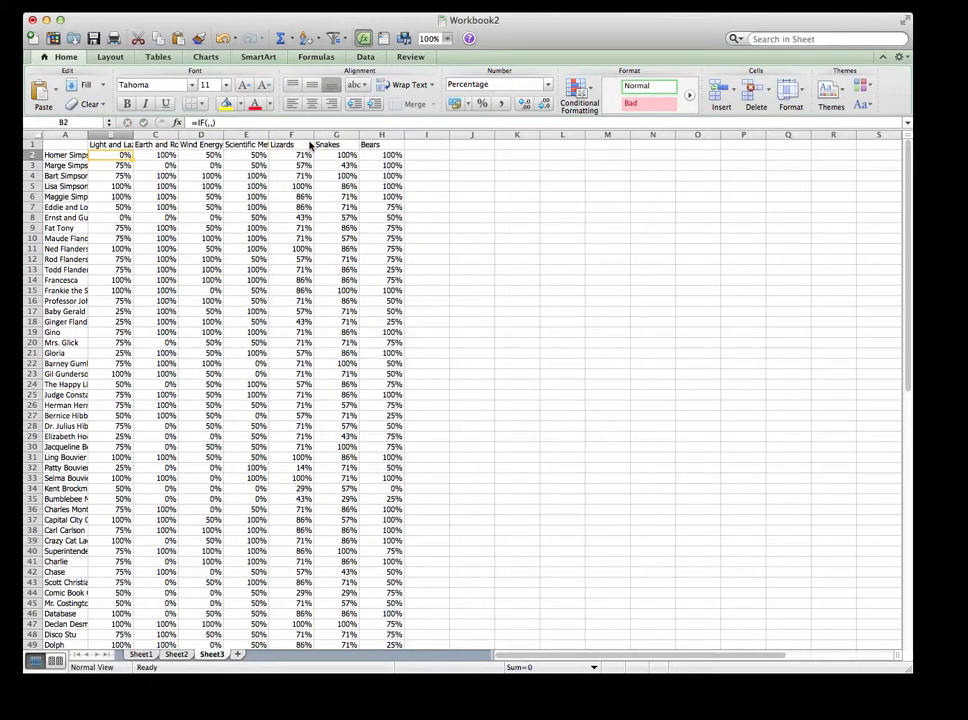
- Fill in the logical test of B2's IF formula as Sheet2!B2<.75
left_click(247, 121)
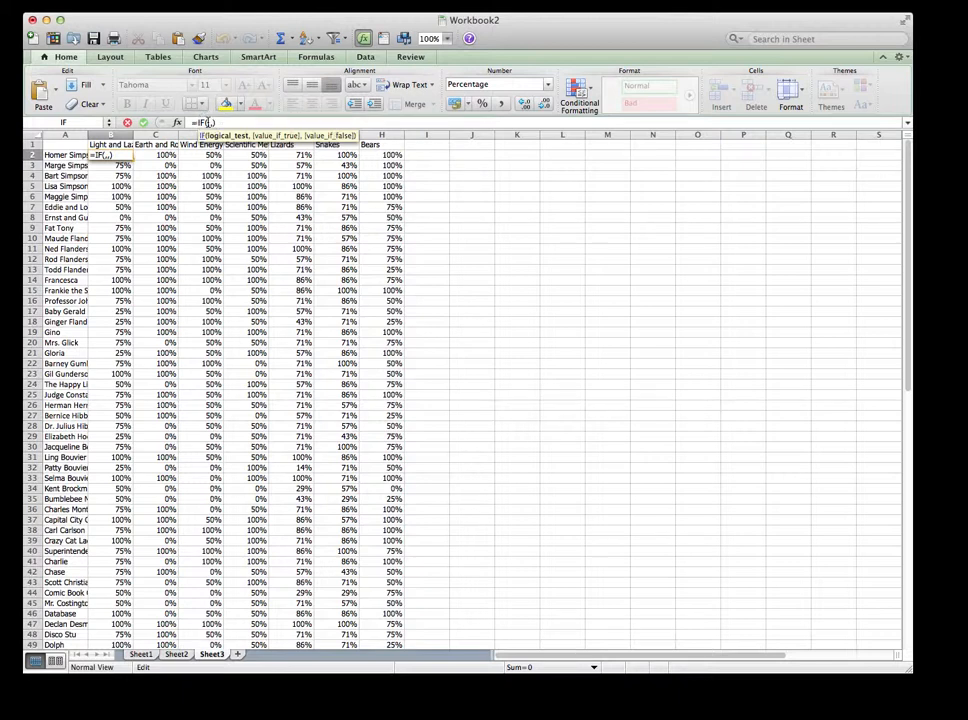
left_click(188, 655)
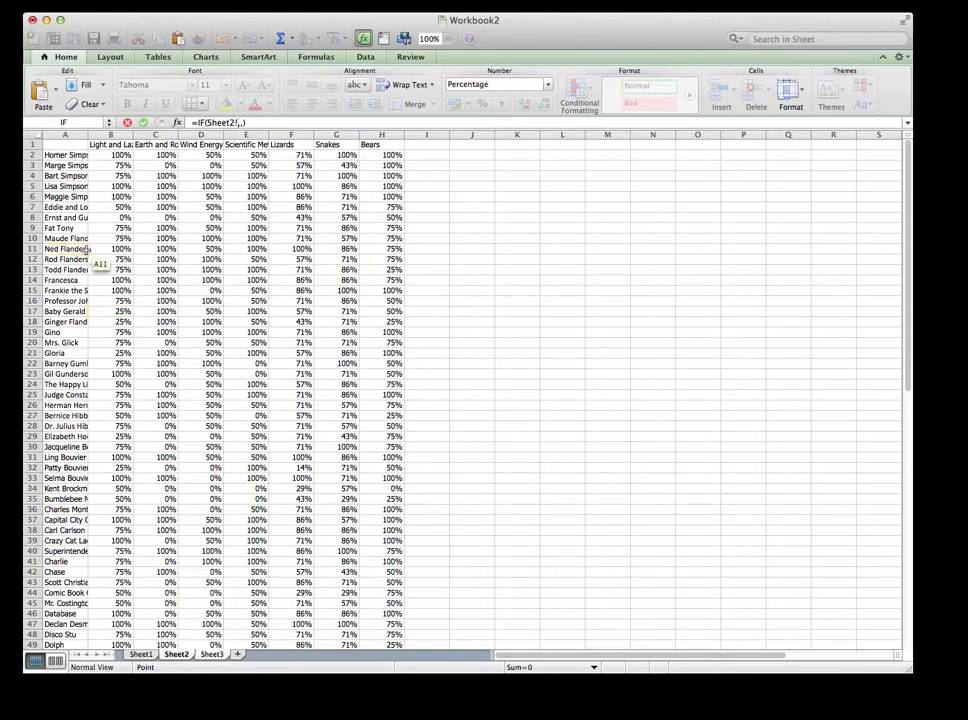
left_click(110, 155)
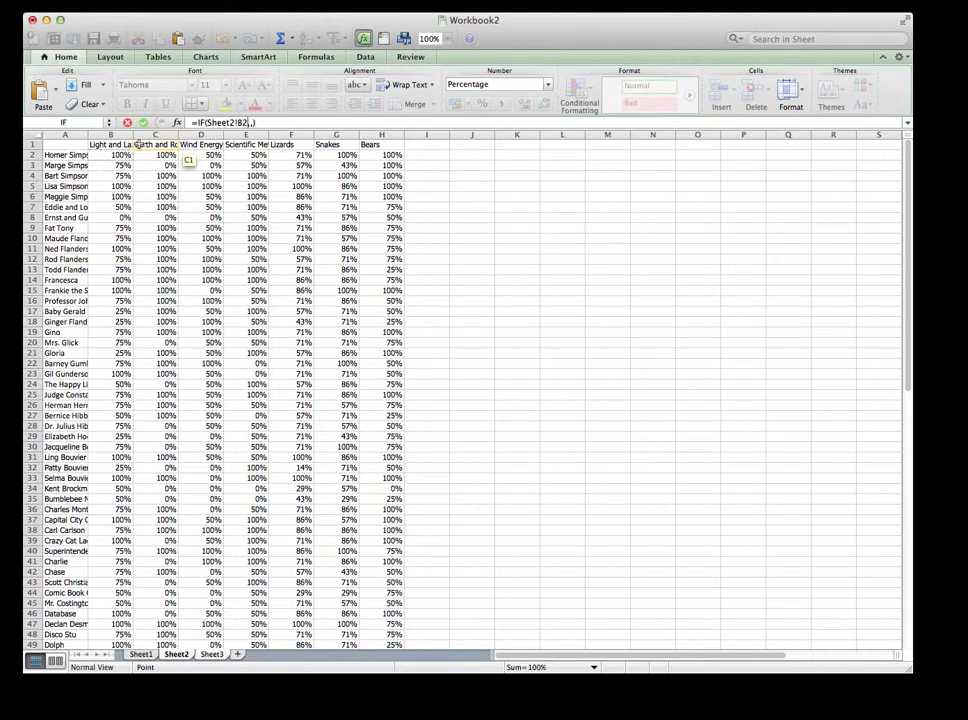
left_click(253, 122)
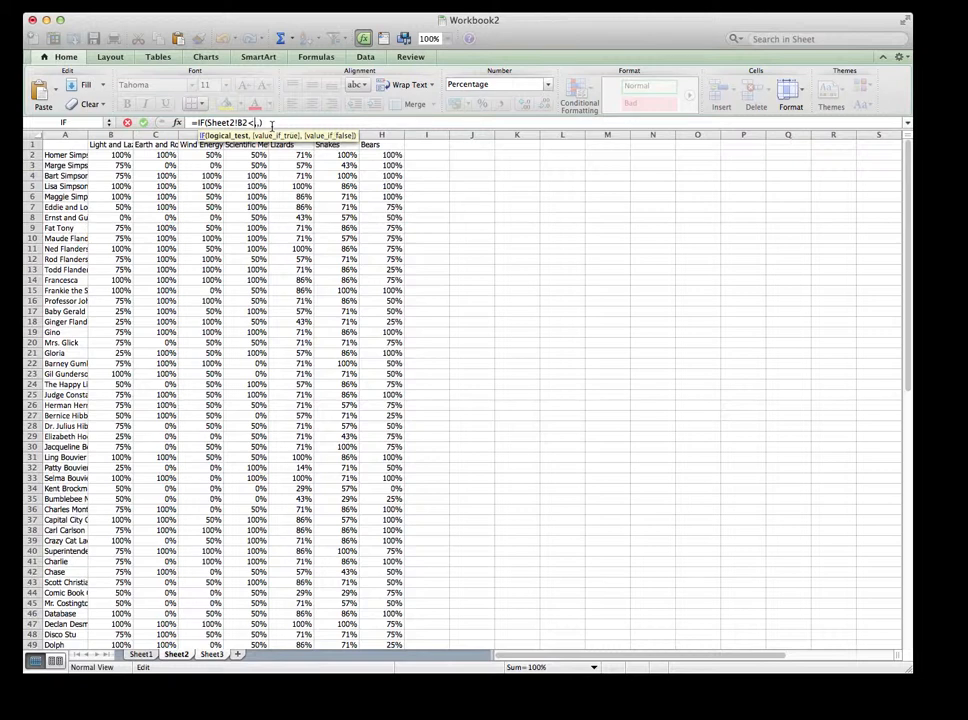
type("75,")
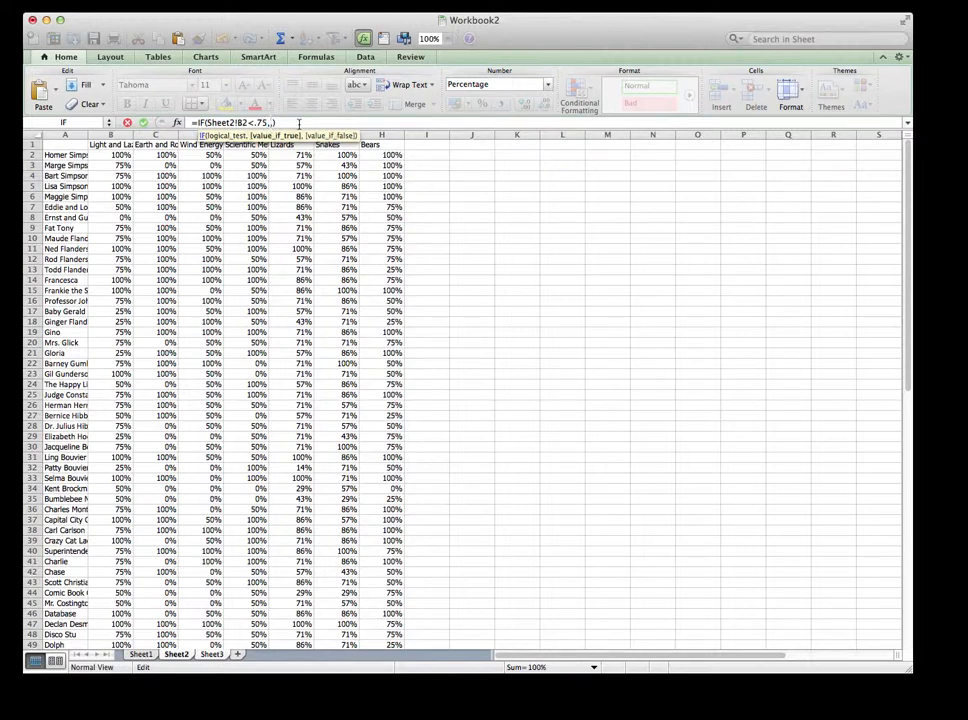
- Complete B2's IF formula with "Light and Lazers" as the true value and an empty string "" as the false value
type(" Light")
key("BackSpace")
key("BackSpace")
key("BackSpace")
type("ht and Lazer")
type("s,")
type(",")
type("\"")
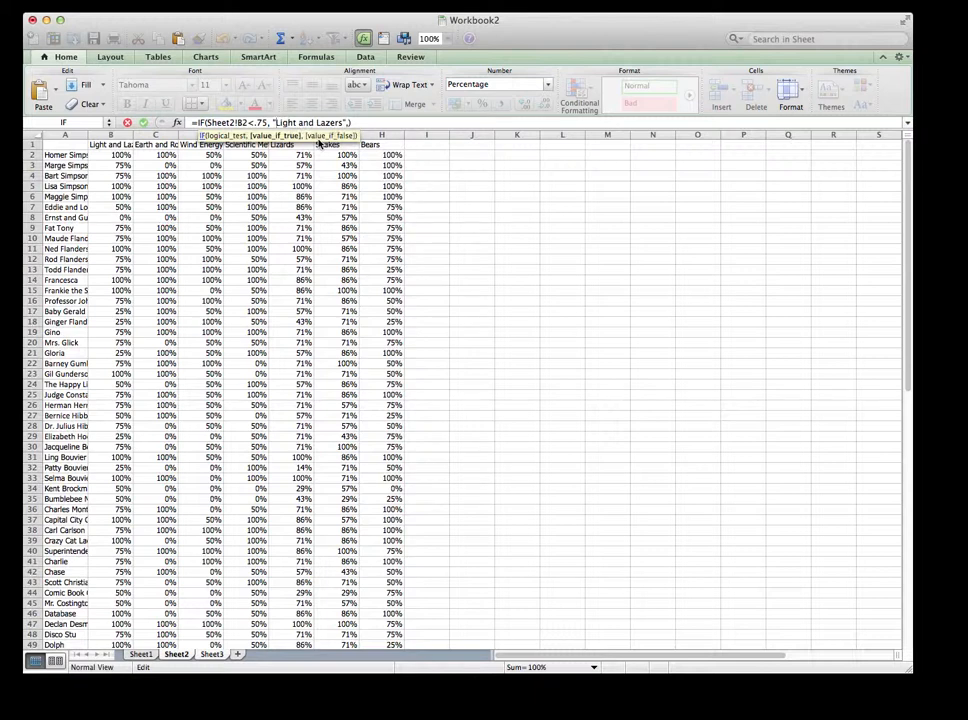
left_click(381, 125)
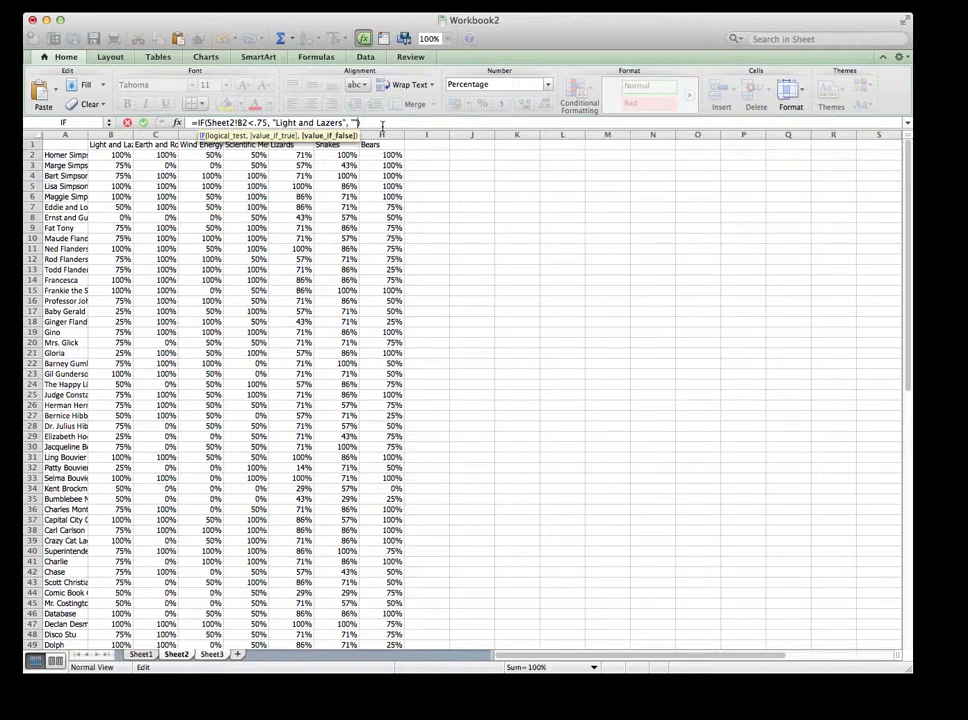
key("Return")
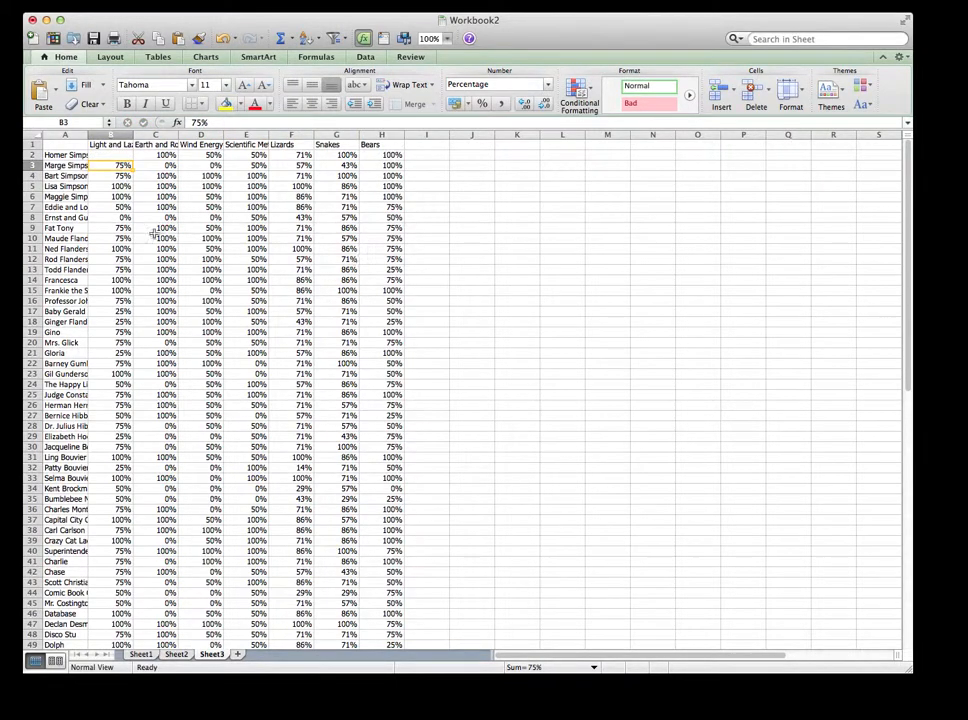
- Check the IF formula in B2 of Sheet3 against the score in cell B2 of Sheet2
left_click(117, 156)
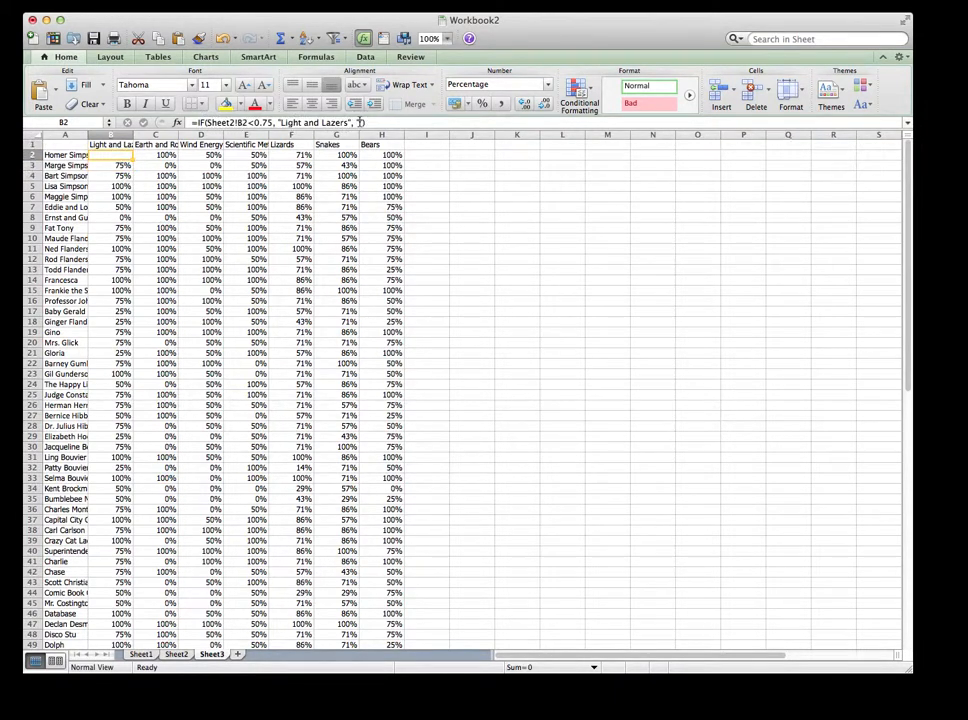
left_click(176, 655)
left_click(113, 156)
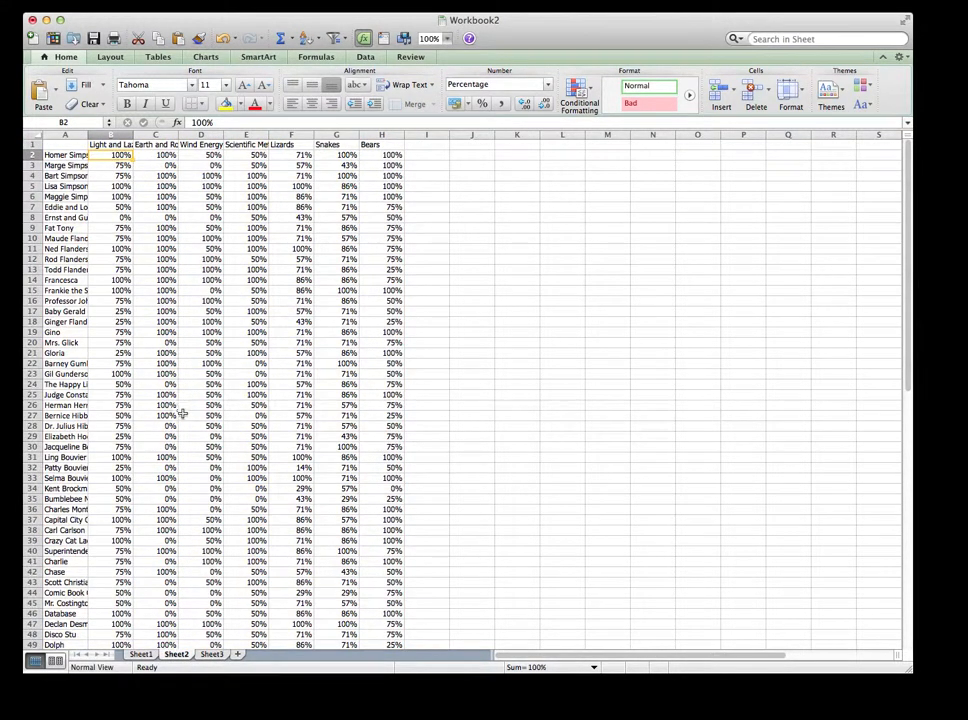
left_click(211, 655)
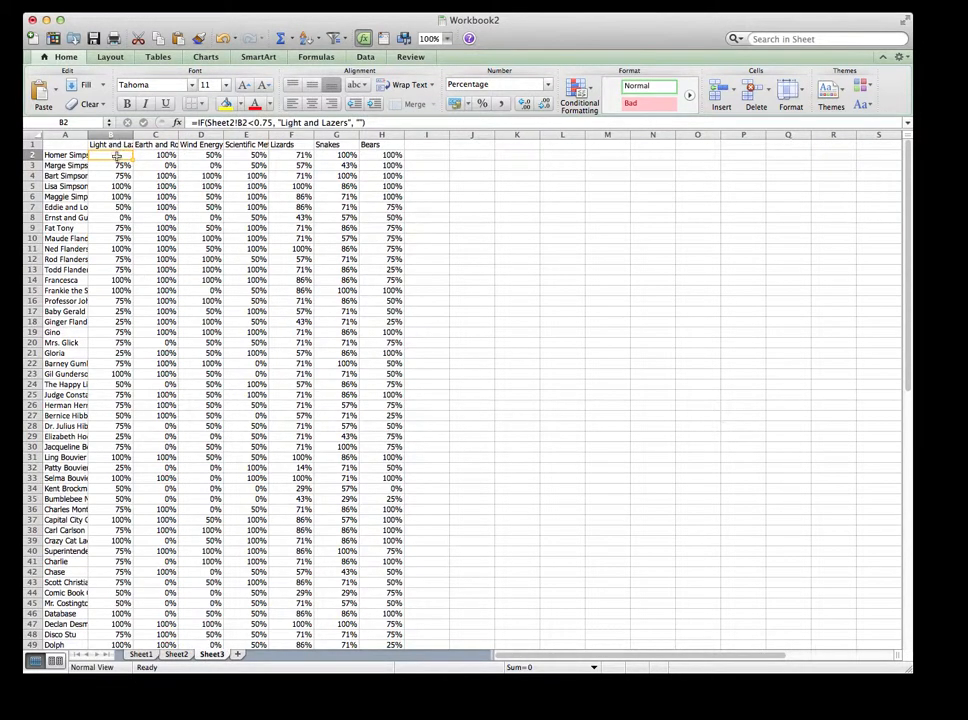
- Copy the IF formula from B2 into B3:B51 so it covers all remaining students in the Light and Lazers column
key("super+c")
key("Down")
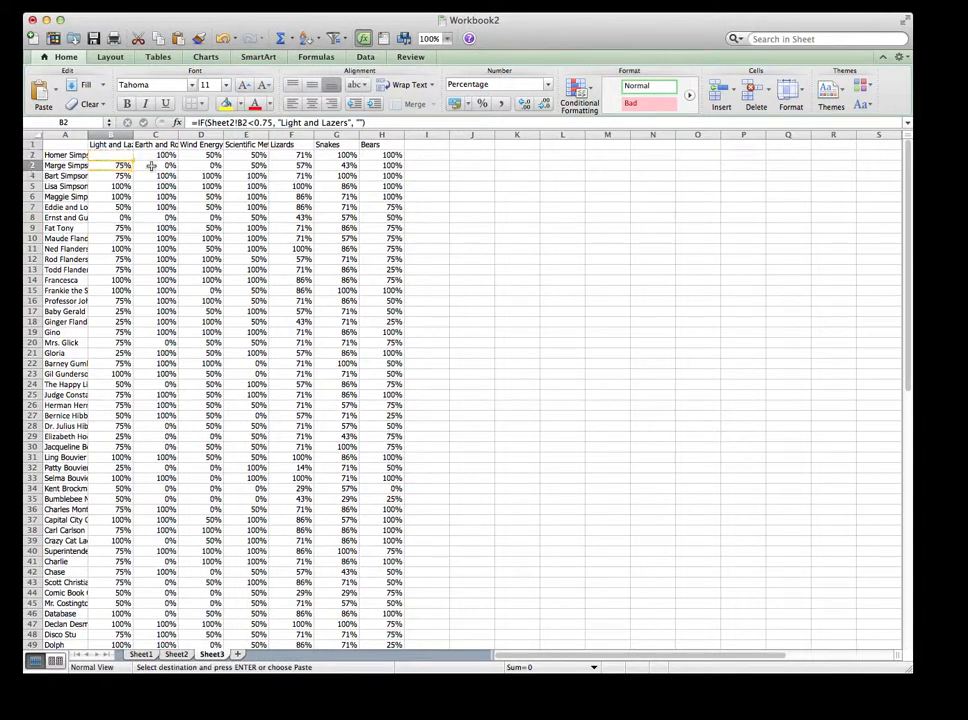
key("shift+Down")
key("shift+Down")
key("shift+Down")
key("shift+Down")
key("shift+Down")
key("shift+Down")
key("shift+Down")
key("shift+Down")
key("shift+Down")
key("shift+Down")
key("shift+Down")
key("shift+Down")
key("shift+Down")
key("shift+Down")
key("shift+Down")
key("shift+Down")
key("shift+Down")
key("shift+Down")
key("shift+Down")
key("shift+Down")
key("shift+Down")
key("shift+Down")
key("shift+Down")
key("shift+Down")
key("shift+Down")
key("shift+Down")
key("shift+Down")
key("shift+Down")
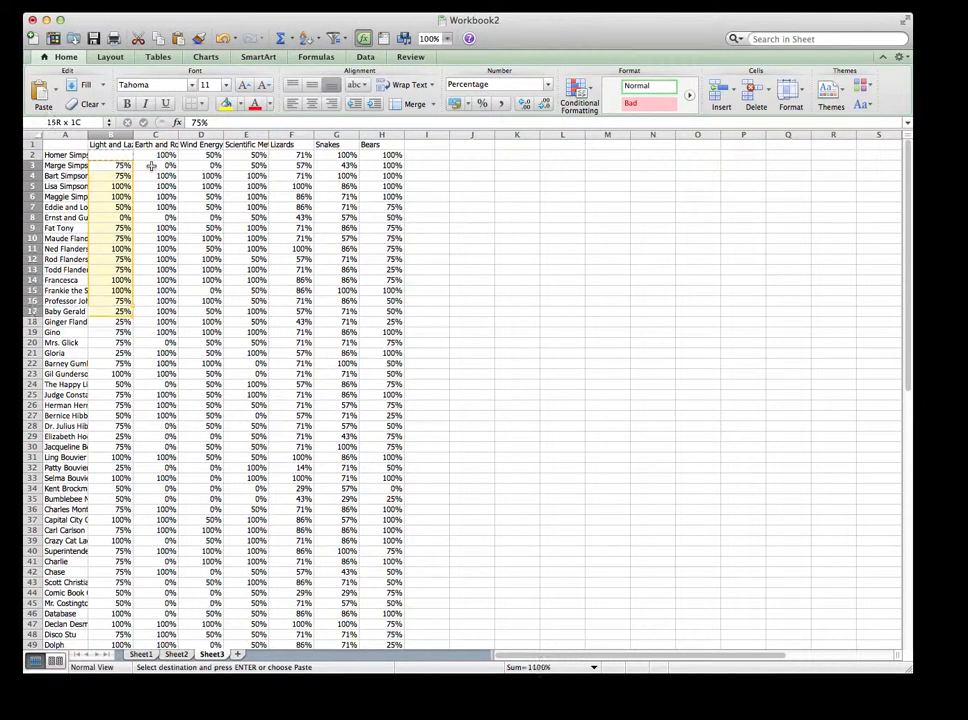
key("shift+Down")
key("shift+Down")
key("shift+Down")
key("shift+Down")
key("shift+Down")
key("shift+Down")
key("shift+Down")
key("shift+Down")
key("shift+Down")
key("shift+Down")
key("shift+Down")
key("shift+Down")
key("shift+Down")
key("shift+Down")
key("shift+Down")
key("shift+Down")
key("shift+Down")
key("shift+Down")
key("shift+Down")
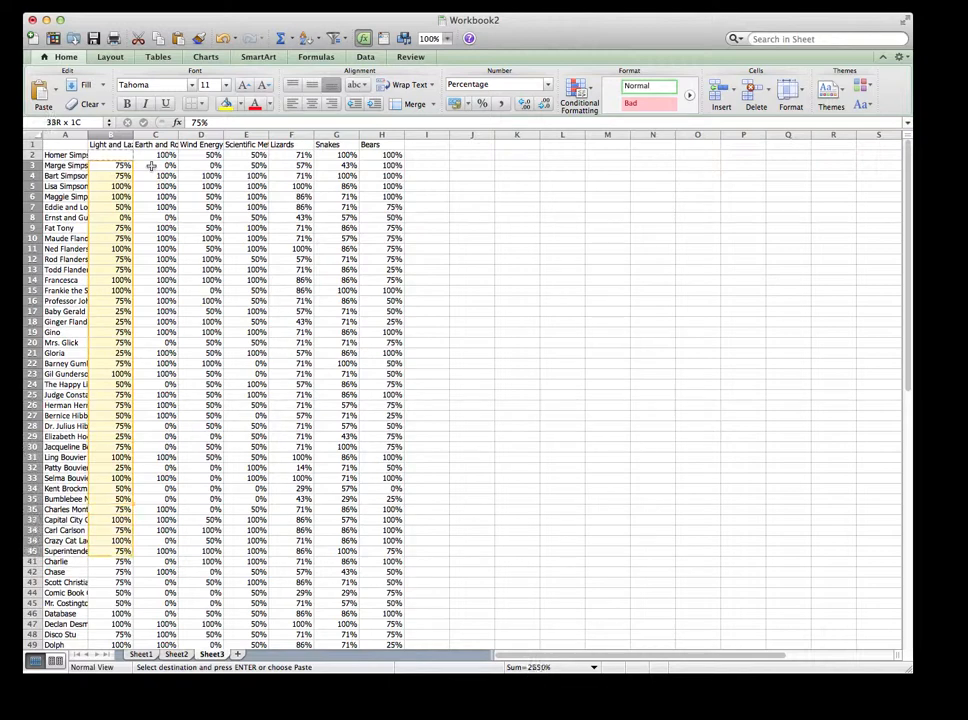
key("shift+Down")
key("shift+Down")
key("shift+Down")
key("shift+Up")
key("shift+Up")
key("shift+Up")
key("shift+Up")
key("shift+Up")
key("shift+Up")
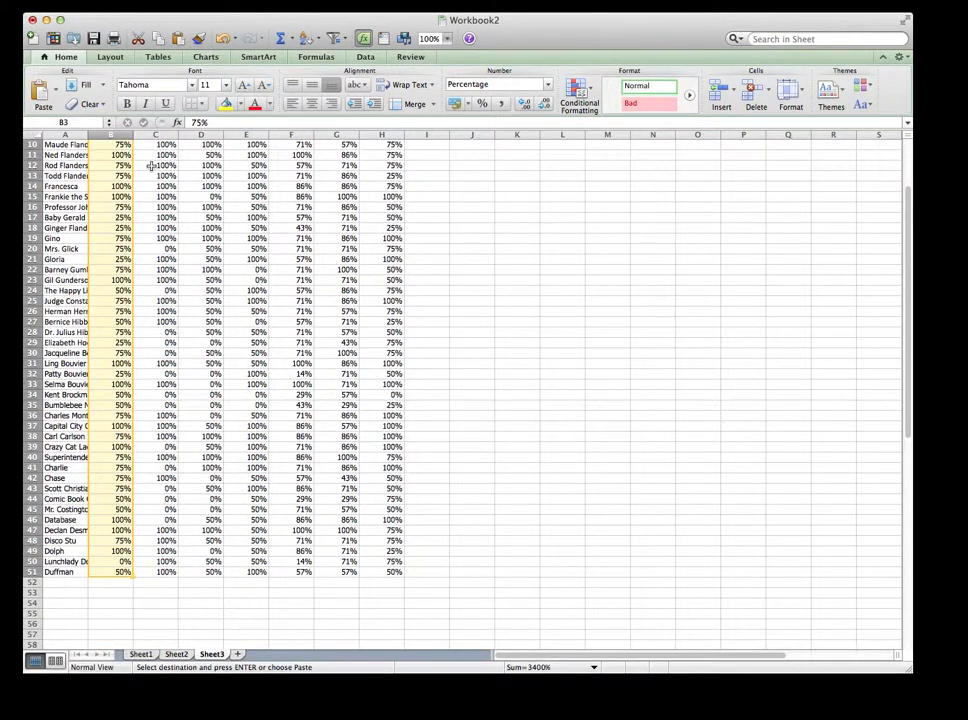
key("super+v")
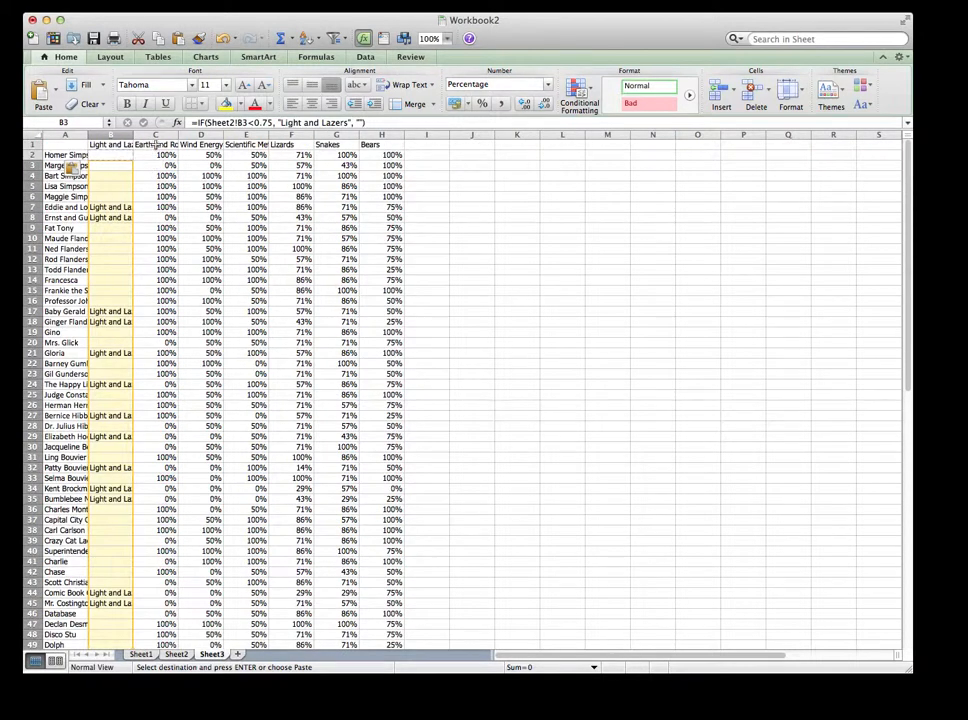
- Compare the formulas in B2 to B4 of Sheet3 with the matching scores in column B of Sheet2
key("Down")
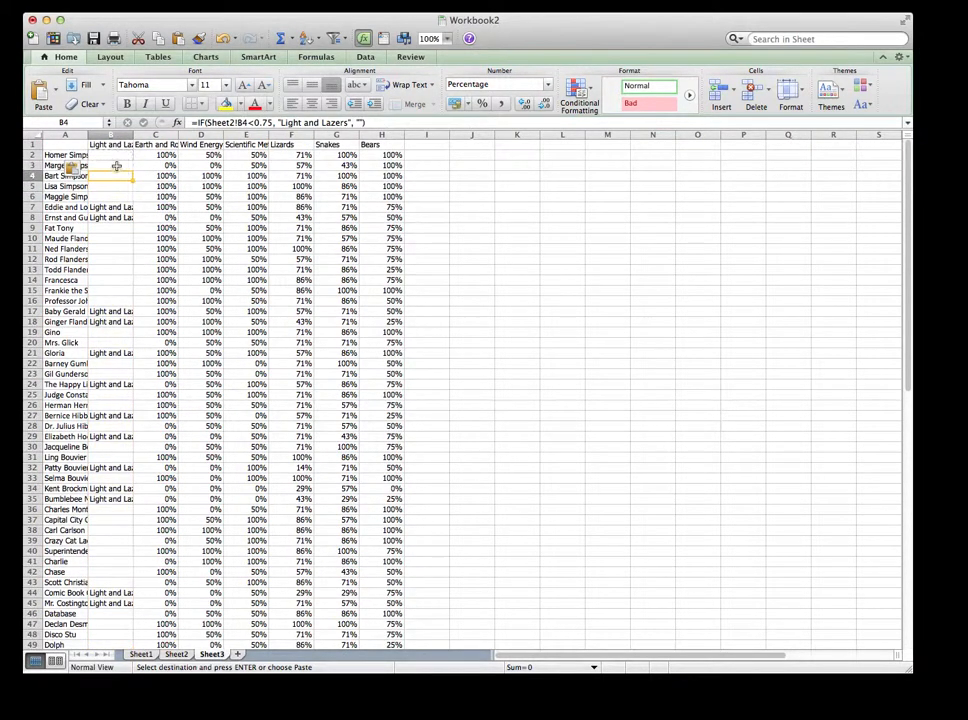
left_click(117, 166)
left_click(118, 157)
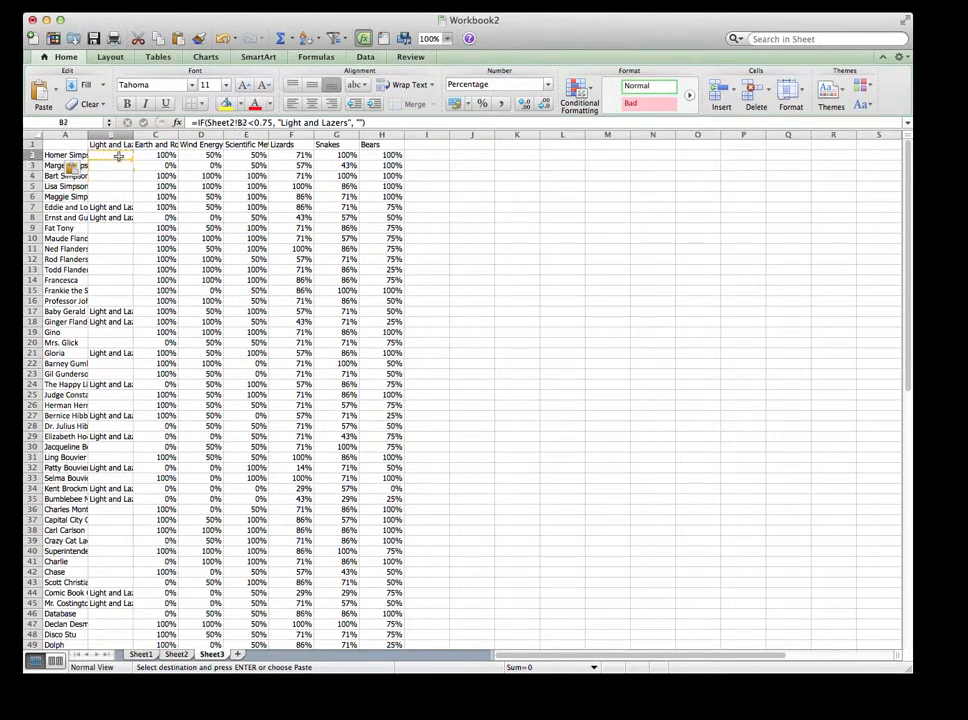
left_click(183, 653)
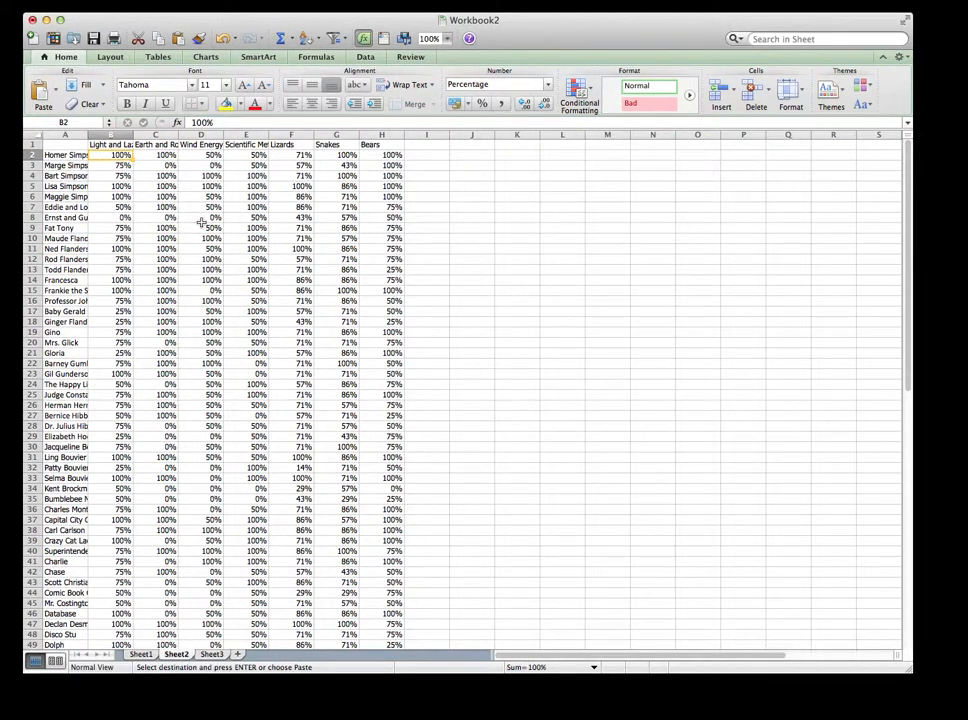
left_click(121, 165)
left_click(201, 655)
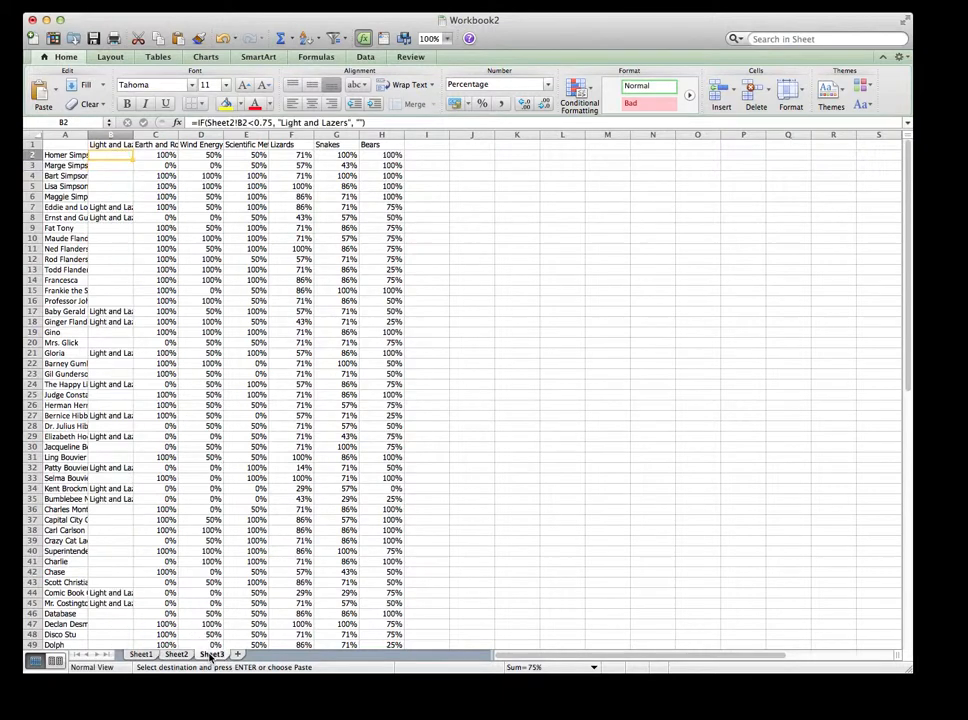
left_click(114, 172)
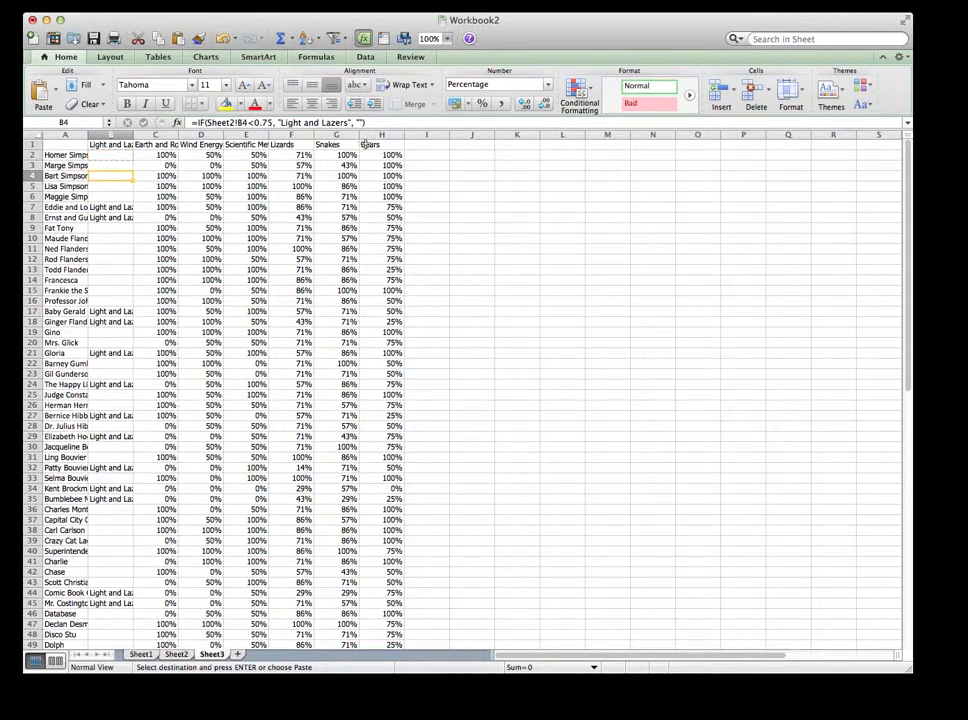
- Try a threshold of 0.76 in cell B3's IF formula and review the flags down the column
left_click(121, 165)
left_click(272, 122)
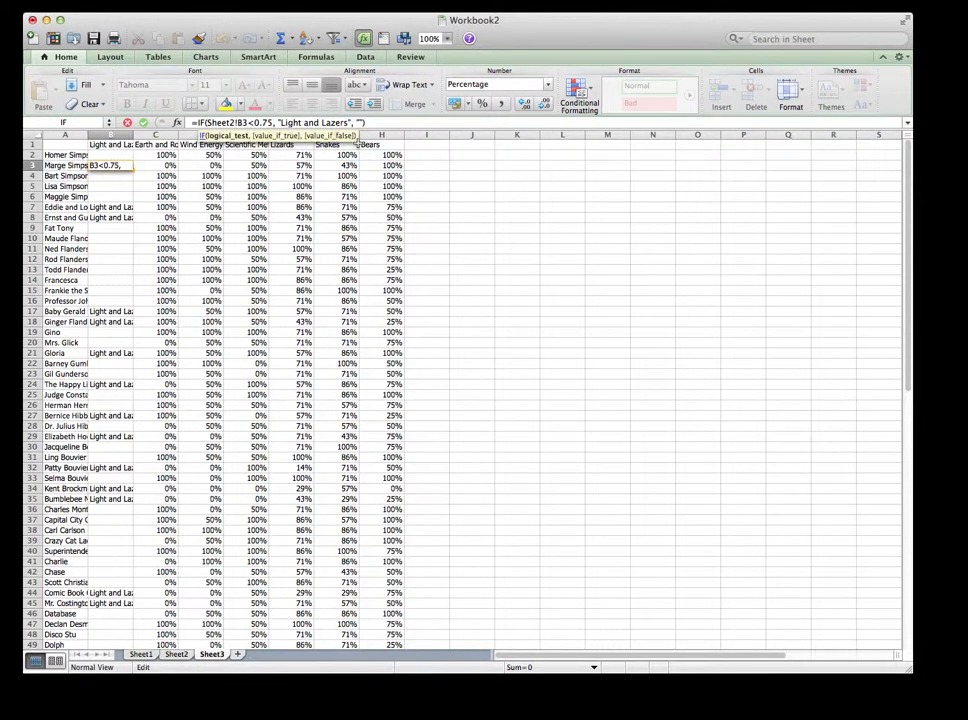
key("BackSpace")
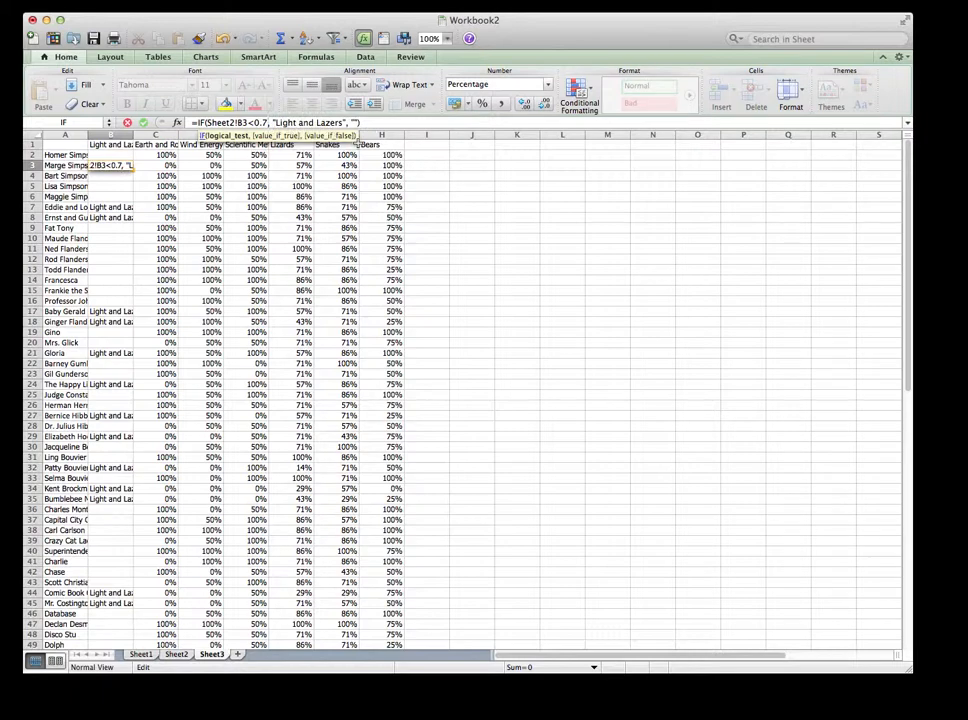
key("Return")
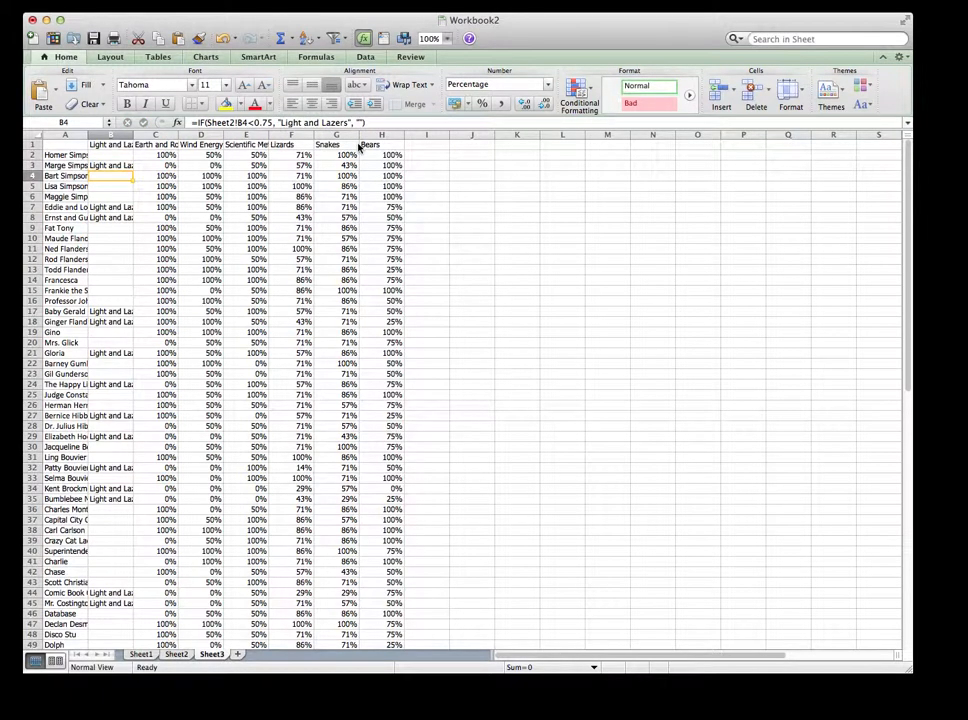
scroll(218, 283, "down", 8)
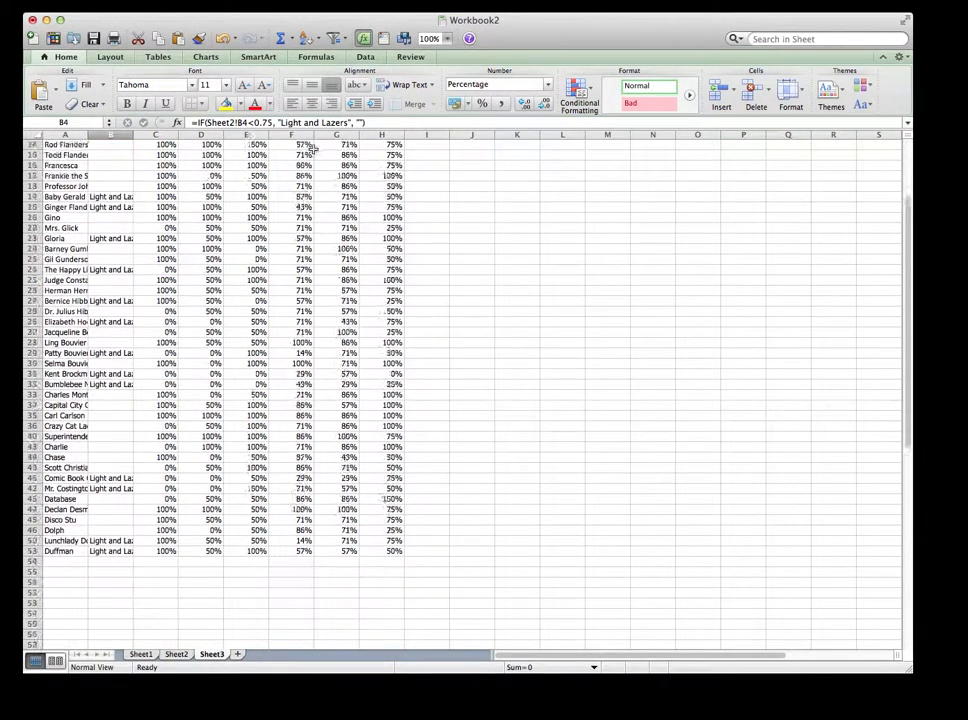
scroll(218, 283, "up", 8)
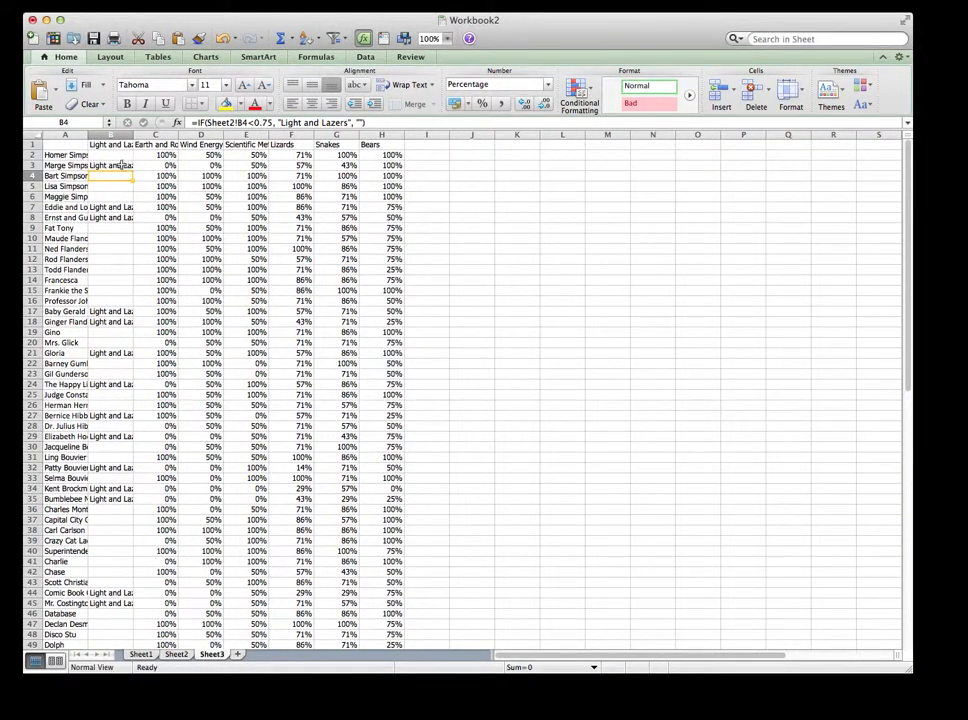
- Restore the threshold in cell B3's IF formula to 0.75
key("Up")
left_click(272, 122)
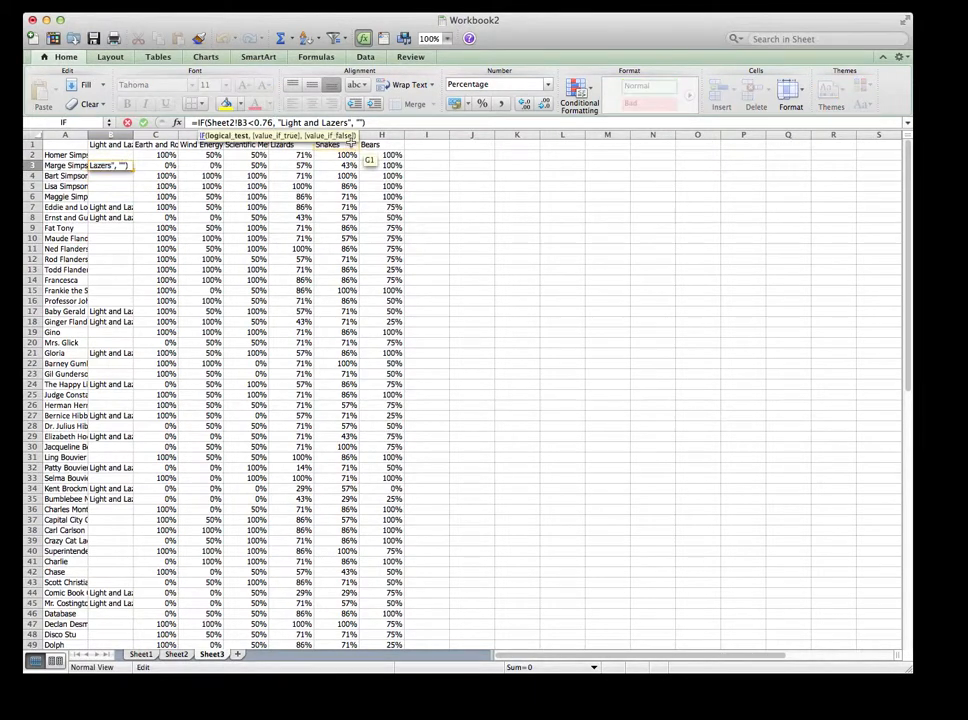
key("BackSpace")
type("5")
key("Return")
- Copy the IF formula from B2 into C2, the first student's cell in the Earth and Rocks column
key("Up")
key("Up")
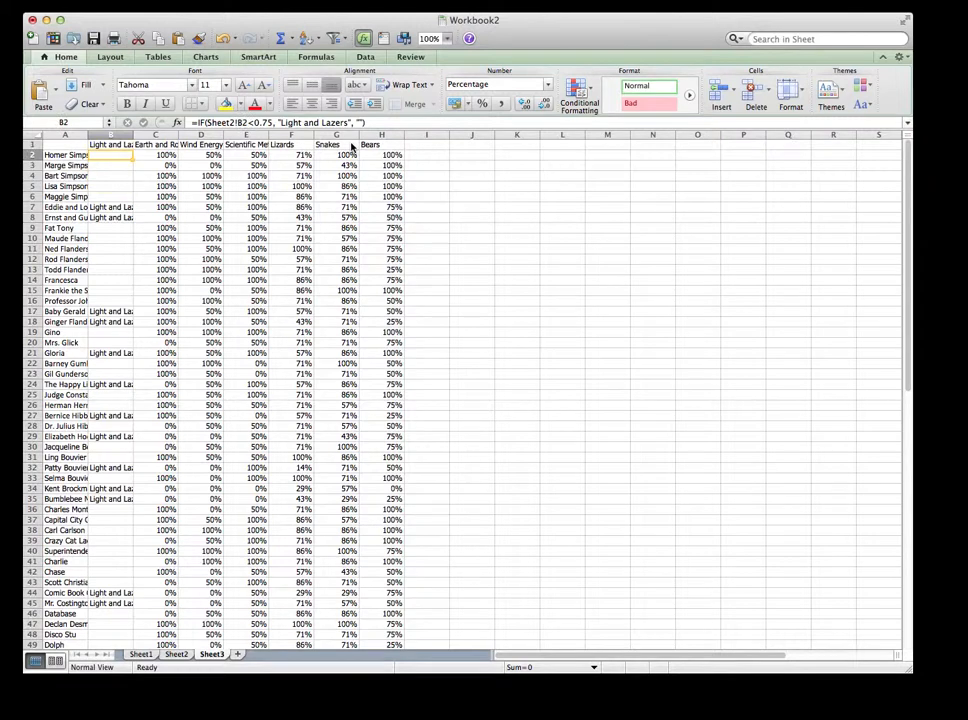
key("Right")
key("Left")
key("Right")
key("Left")
key("super+c")
key("Right")
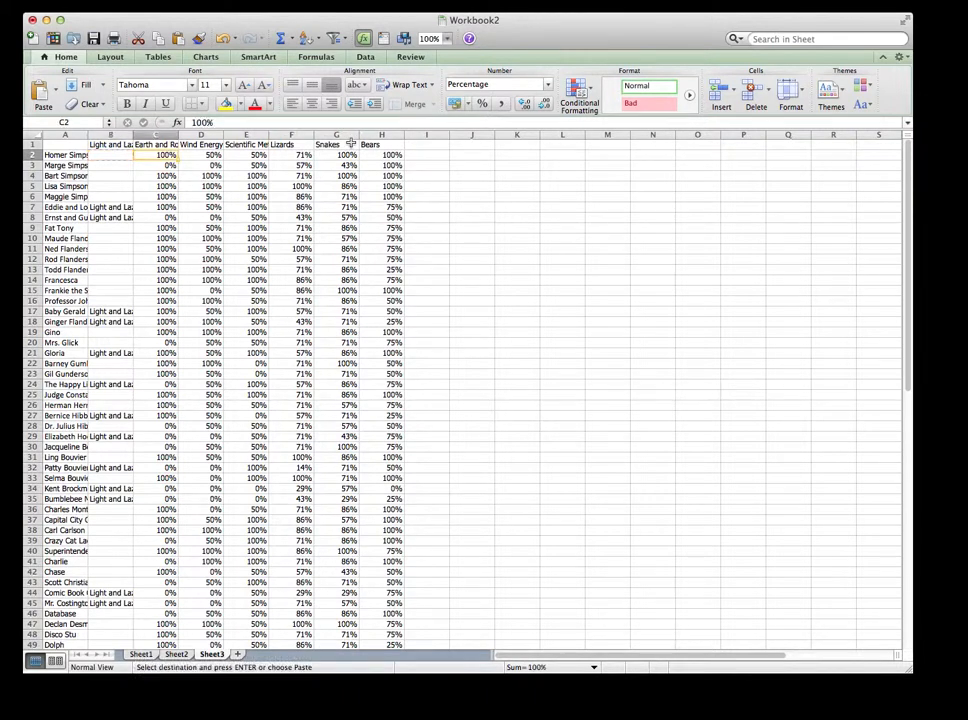
key("super+v")
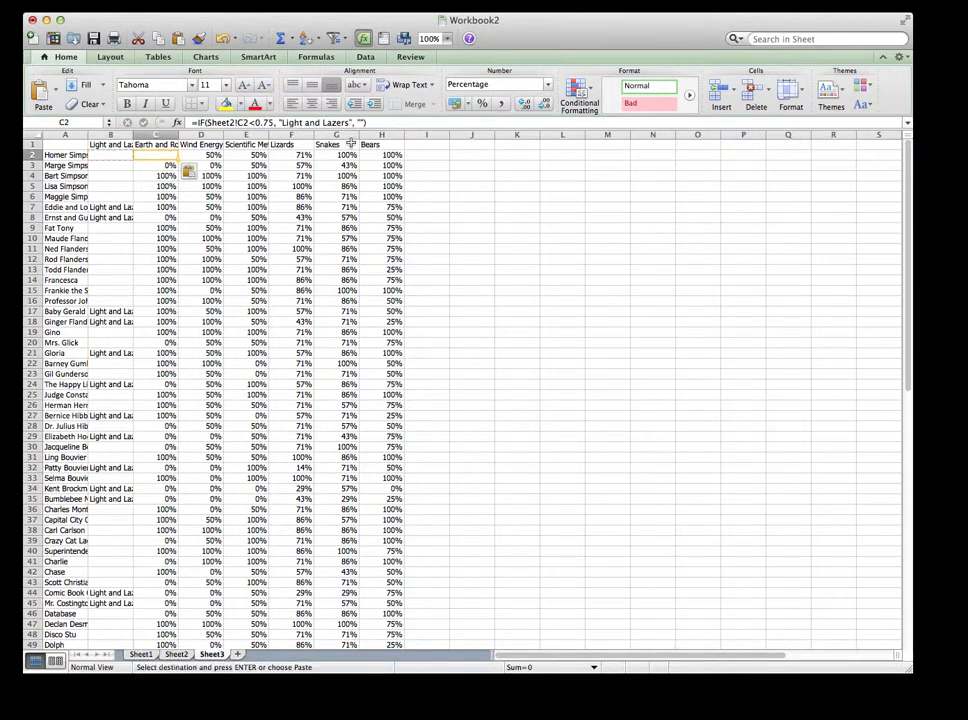
- Compare the cell references in the B2 and C2 formulas and check them against the scores on Sheet2
left_click(119, 155)
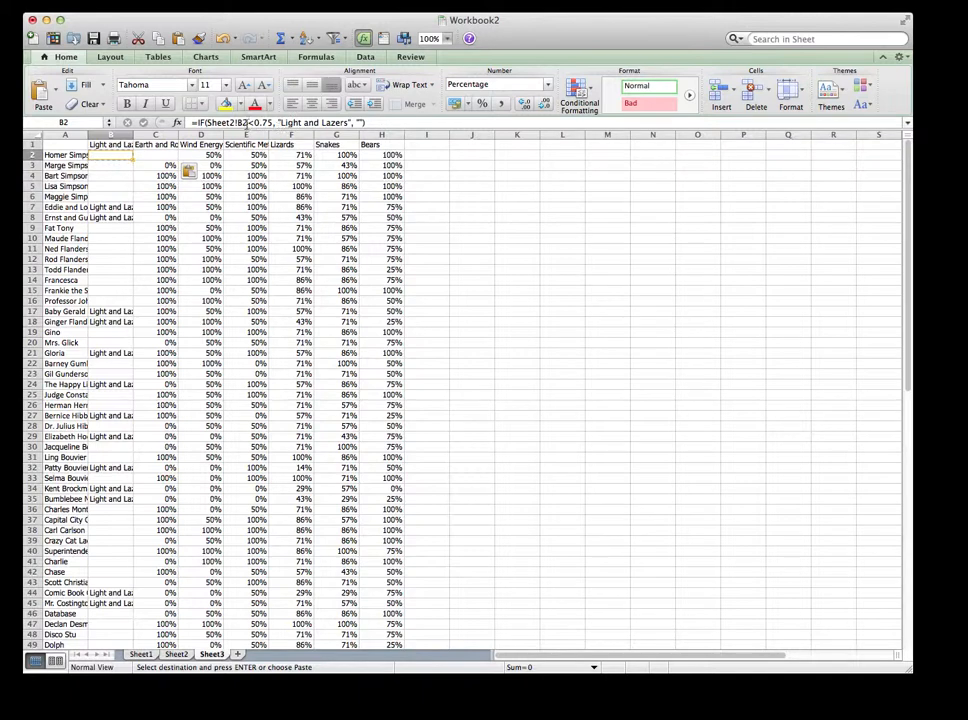
left_click(155, 156)
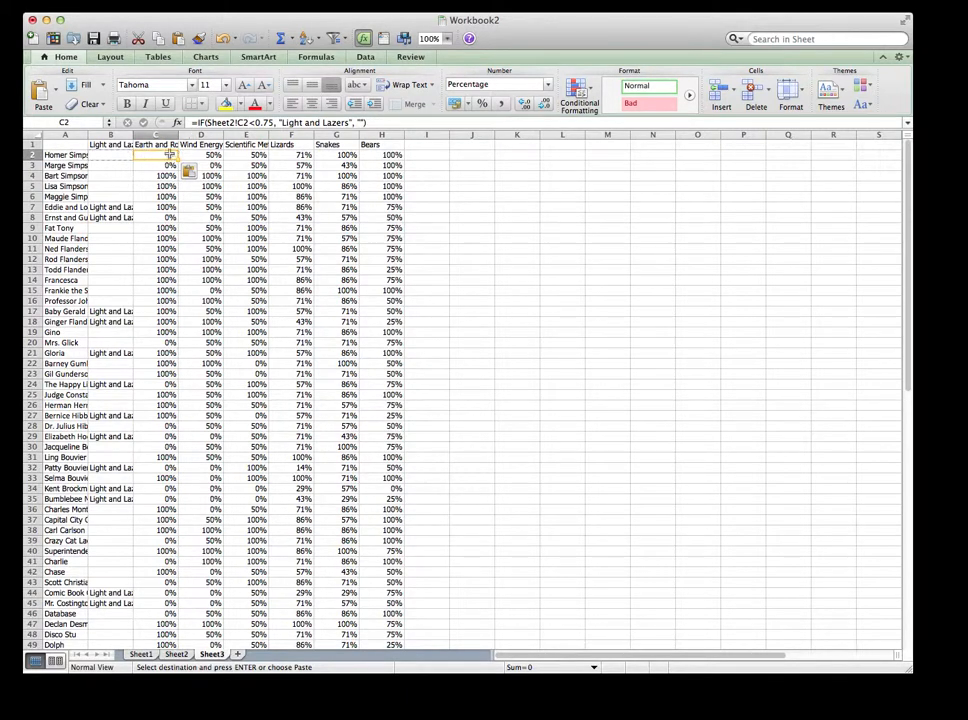
left_click(176, 654)
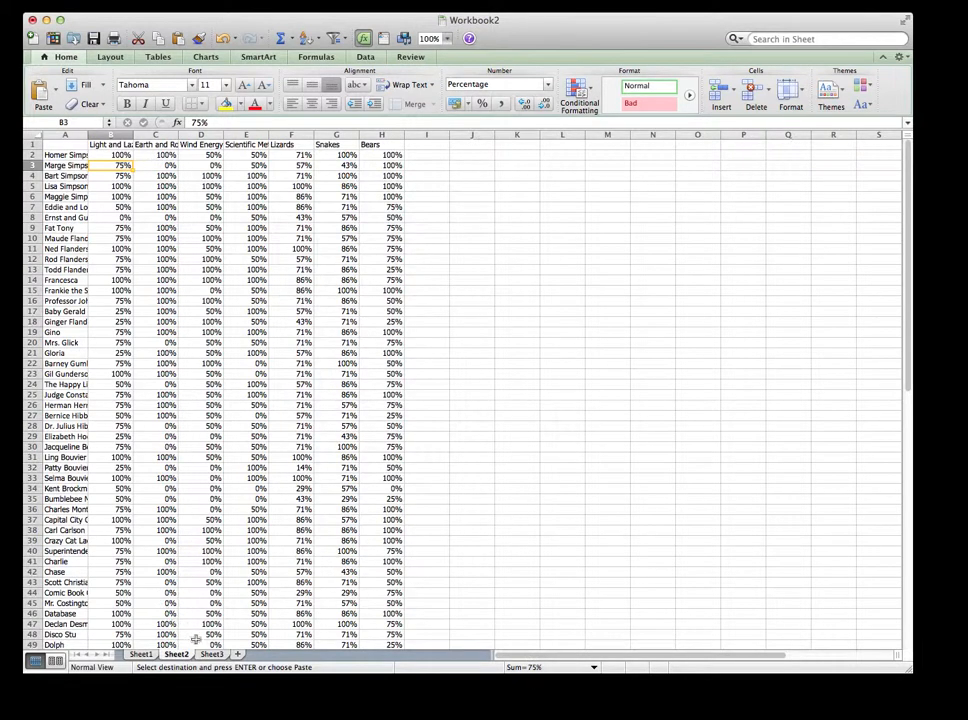
left_click(208, 654)
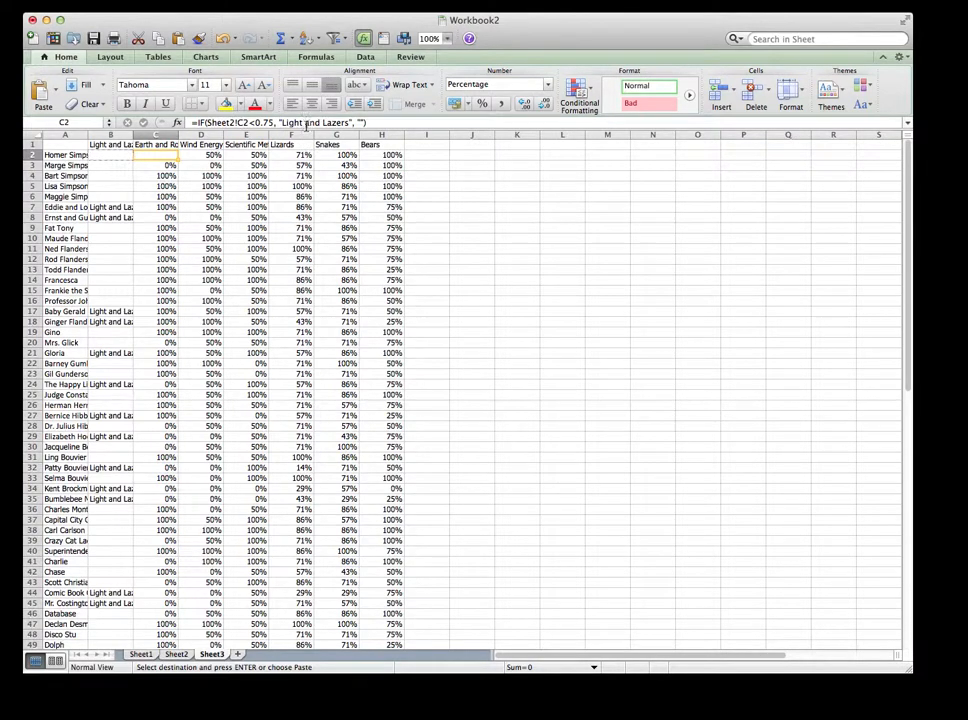
- Change the text returned by C2's IF formula to "Earth and Rocks"
left_click(349, 122)
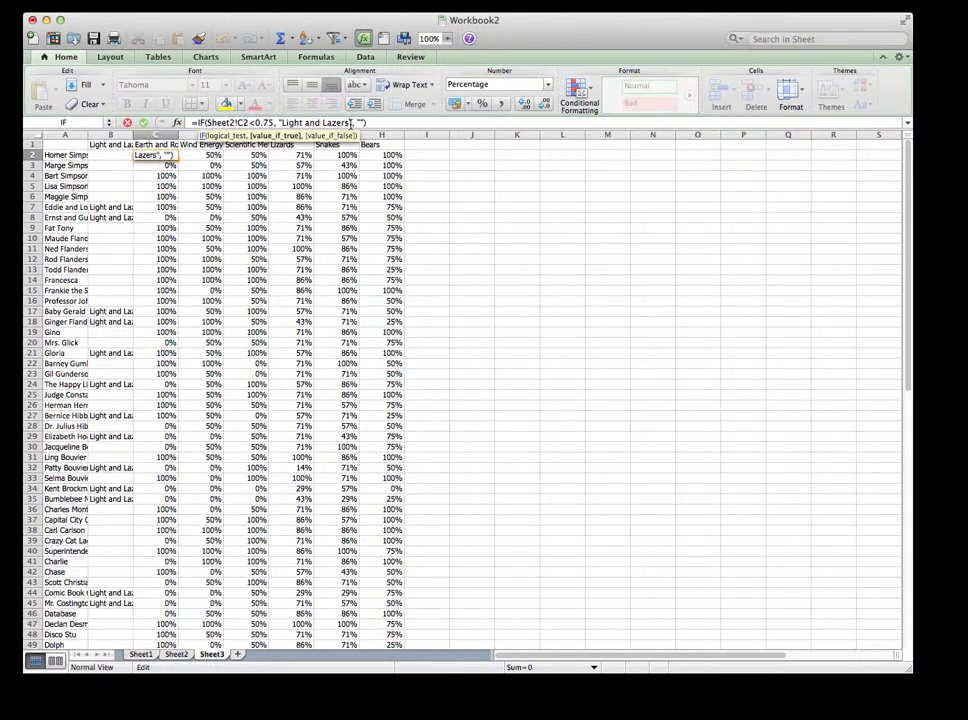
left_click_drag(349, 122, 283, 124)
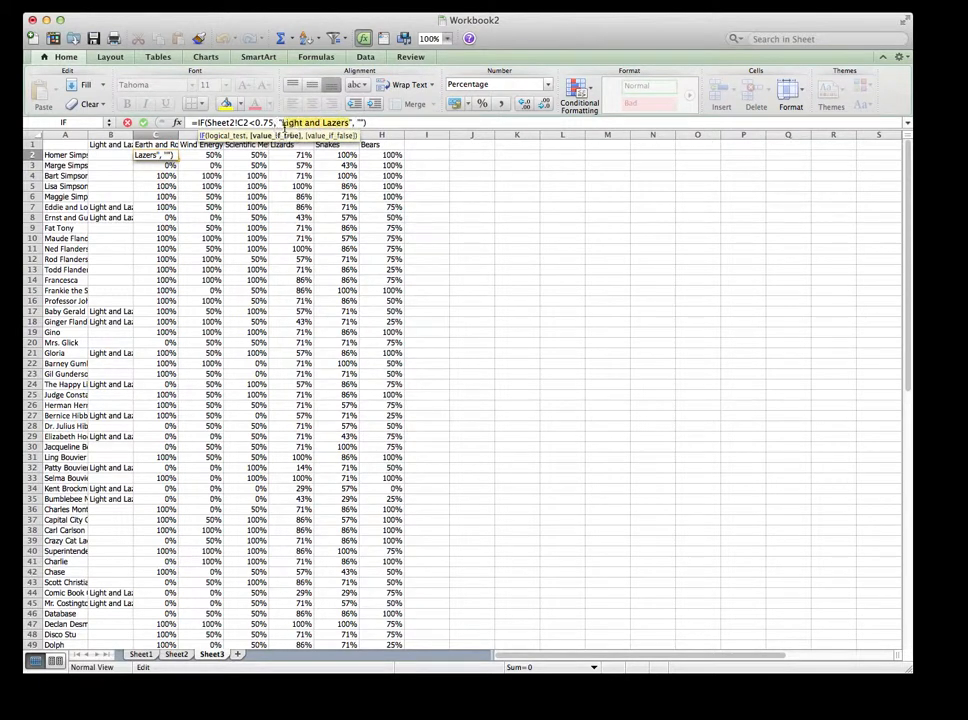
type("Earth and Rock")
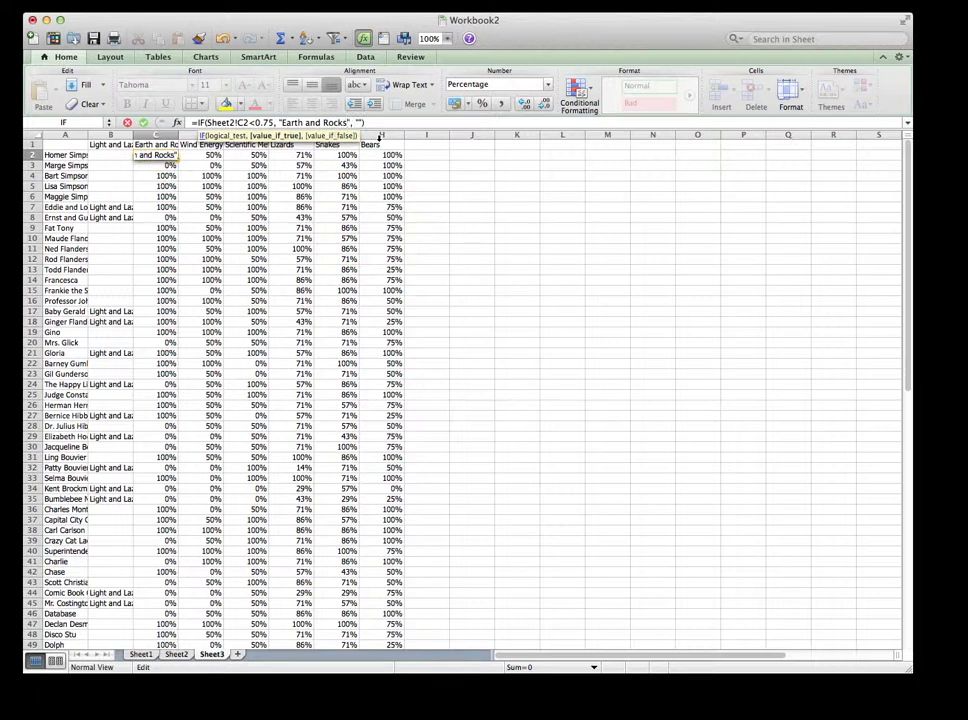
key("Return")
key("Up")
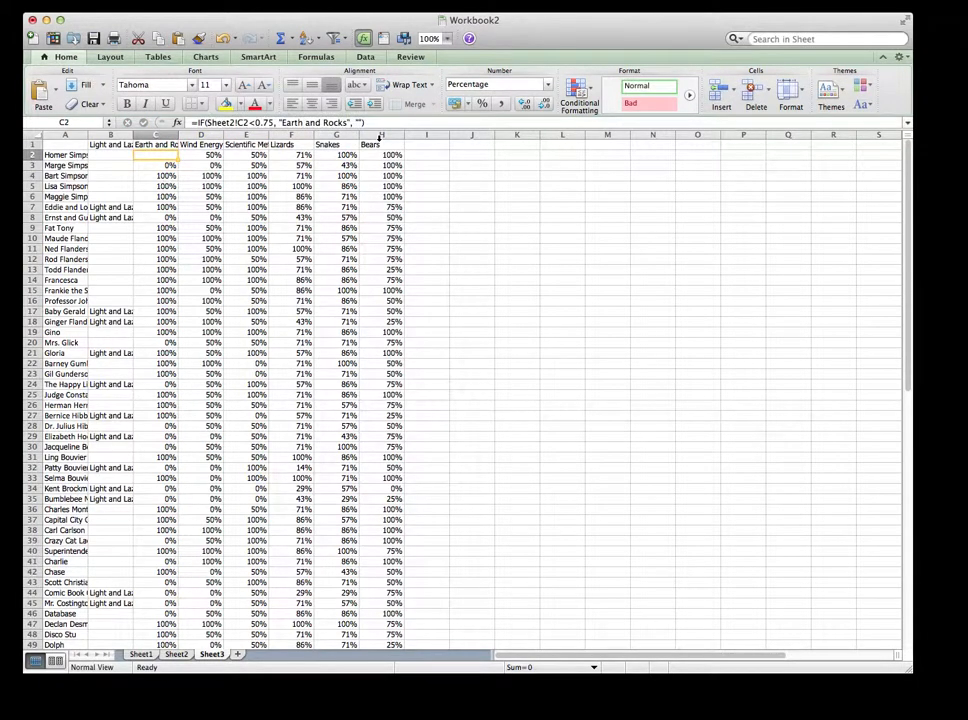
- Copy the IF formula from C2 into C3:C51 to cover all remaining students in the Earth and Rocks column
key("ctrl+c")
key("Down")
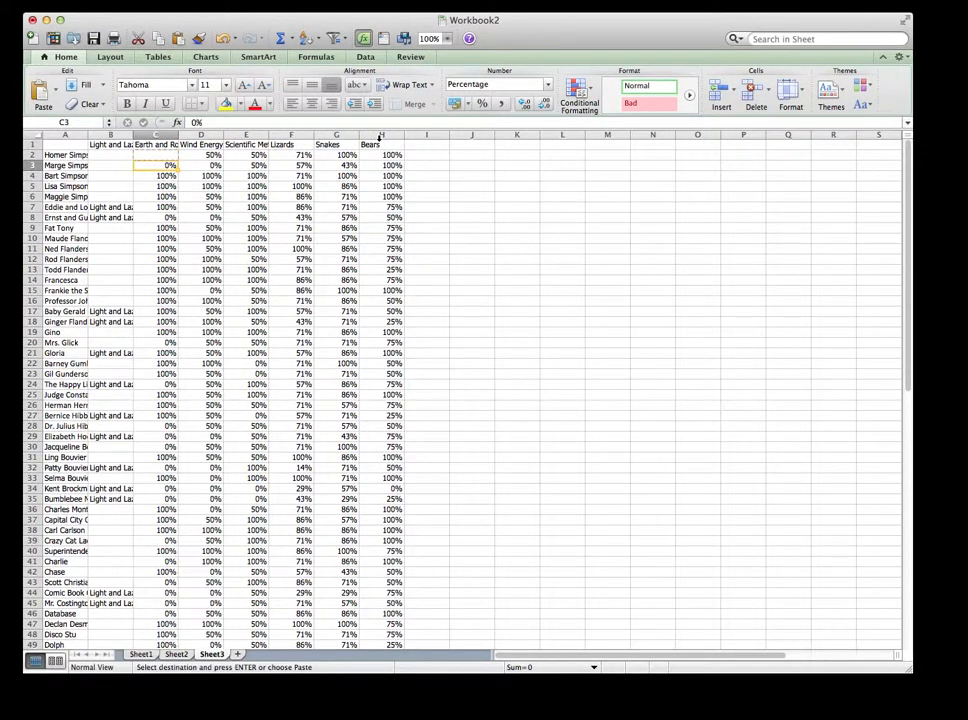
key("shift+Down")
key("shift+Down")
key("shift+Down")
key("shift+Down")
key("shift+Down")
key("shift+Down")
key("shift+Down")
key("shift+Down")
key("shift+Down")
key("shift+Down")
key("shift+Down")
key("shift+Down")
key("shift+Down")
key("shift+Down")
key("shift+Down")
key("shift+Down")
key("shift+Down")
key("shift+Down")
key("shift+Down")
key("shift+Down")
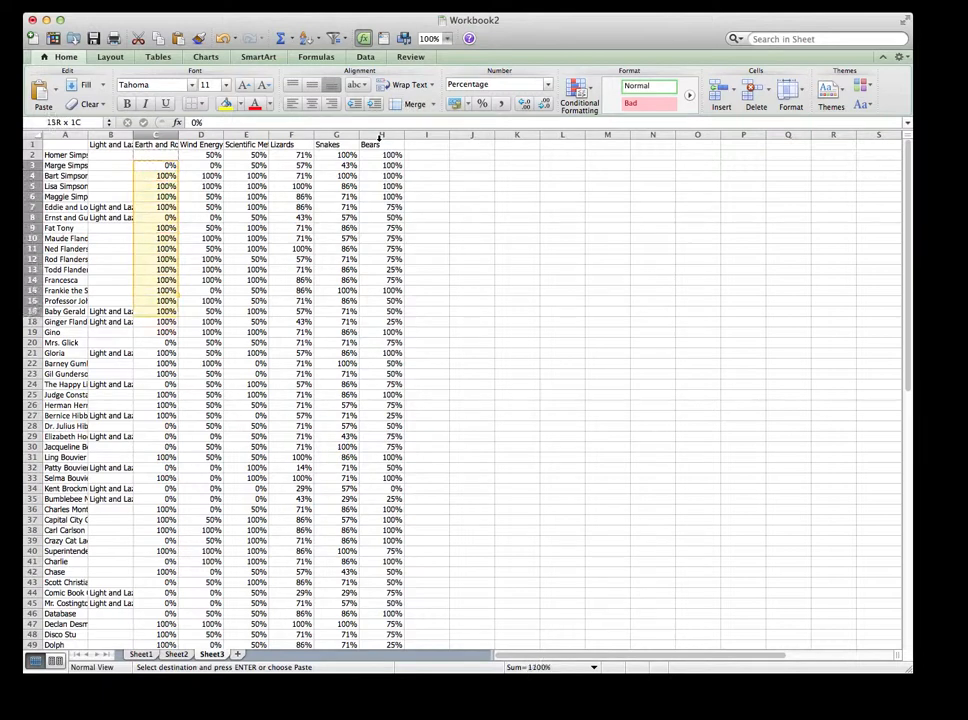
key("shift+Down")
key("shift+Down")
key("shift+Down")
key("shift+Down")
key("shift+Down")
key("shift+Down")
key("shift+Down")
key("shift+Down")
key("shift+Down")
key("shift+Down")
key("shift+Down")
key("shift+Down")
key("shift+Down")
key("shift+Down")
key("shift+Down")
key("shift+Down")
key("shift+Down")
key("shift+Down")
key("shift+Down")
key("shift+Down")
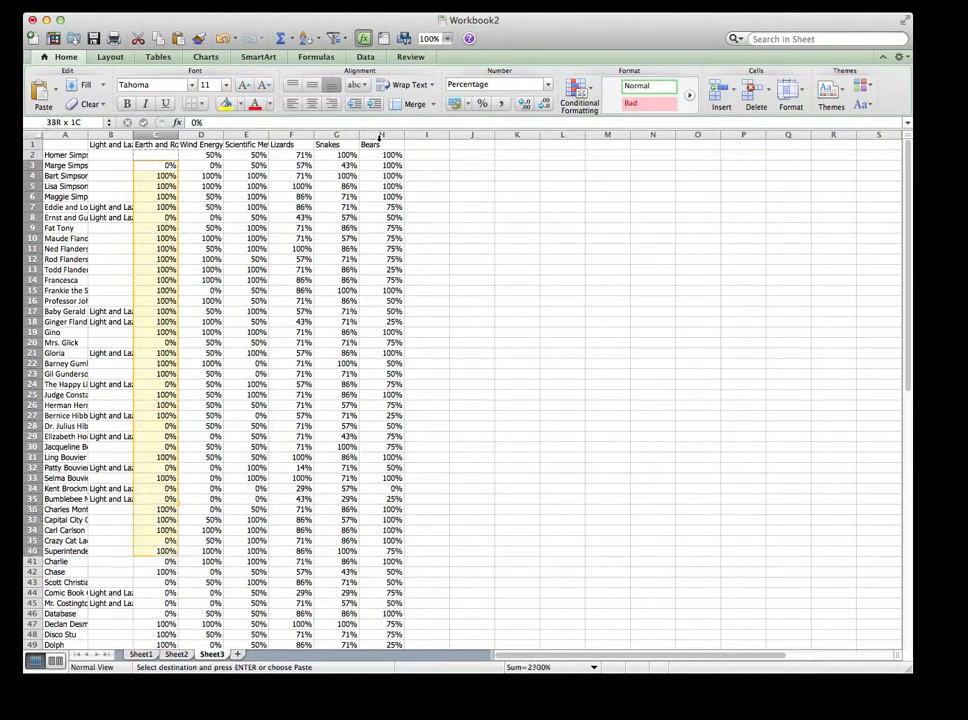
key("shift+Down")
key("shift+Down")
key("shift+Down")
key("shift+Down")
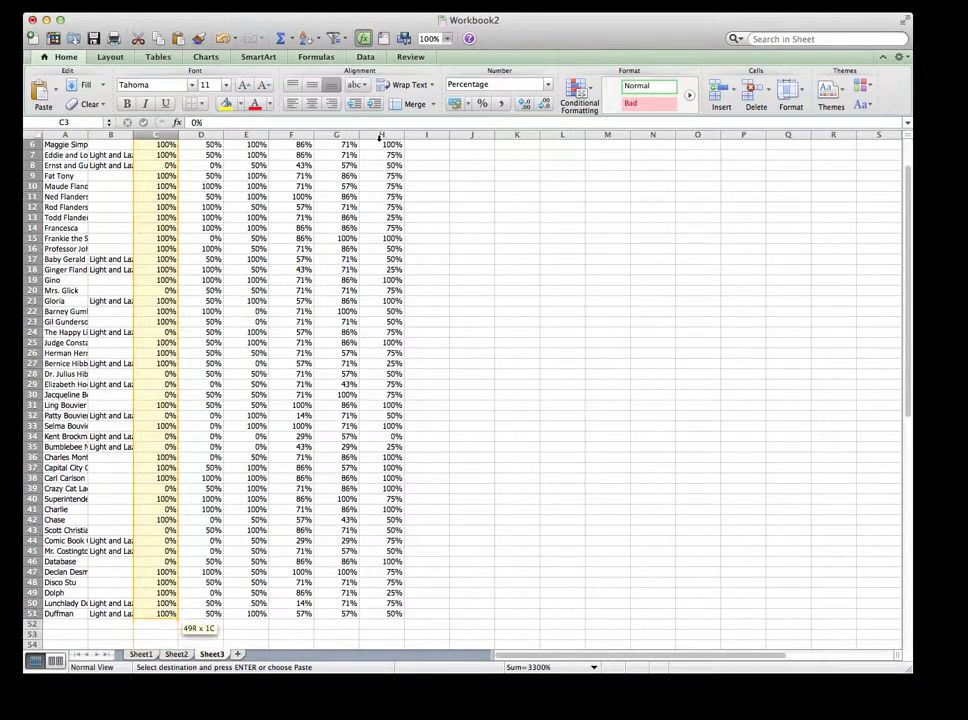
key("super+v")
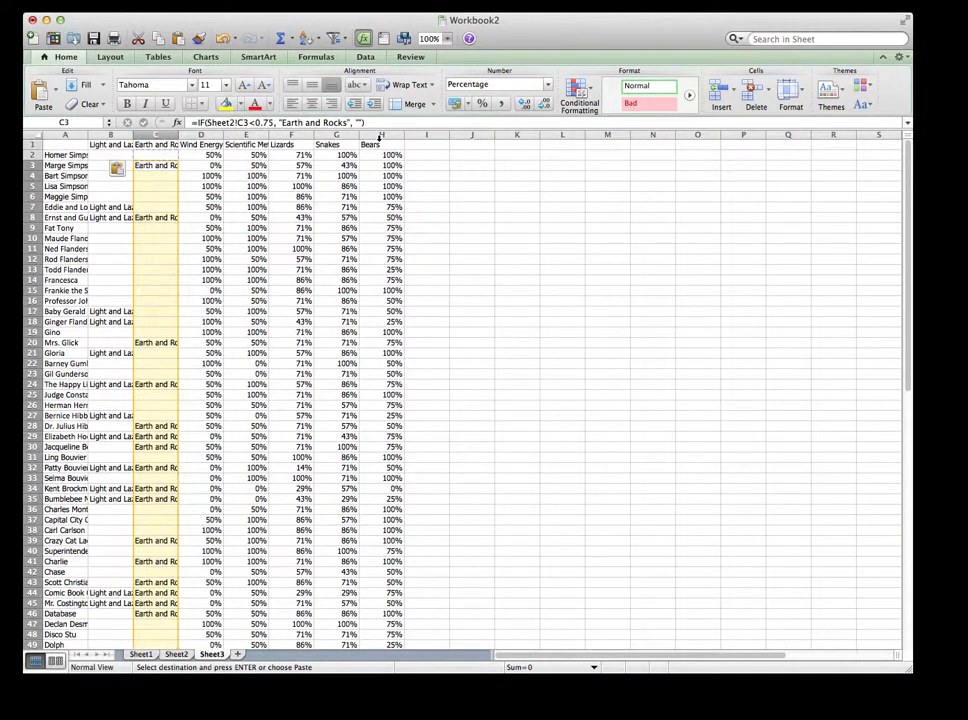
- Check the Earth and Rocks flags on Sheet3 against the scores on Sheet2, using cell C39 as the example
left_click(140, 250)
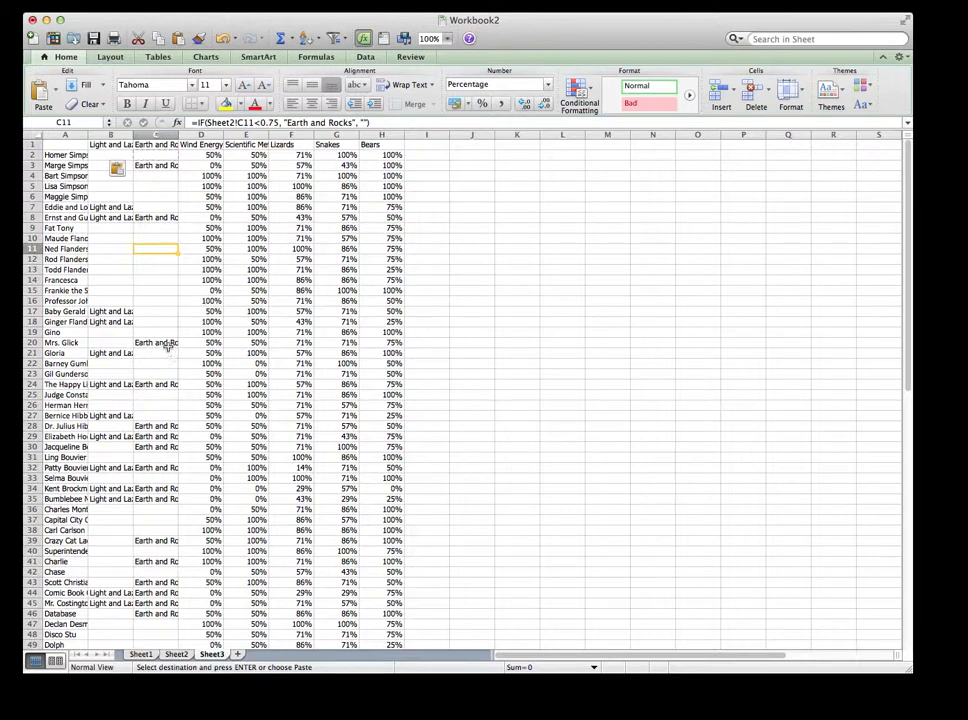
scroll(182, 388, "down", 4)
scroll(182, 388, "up", 1)
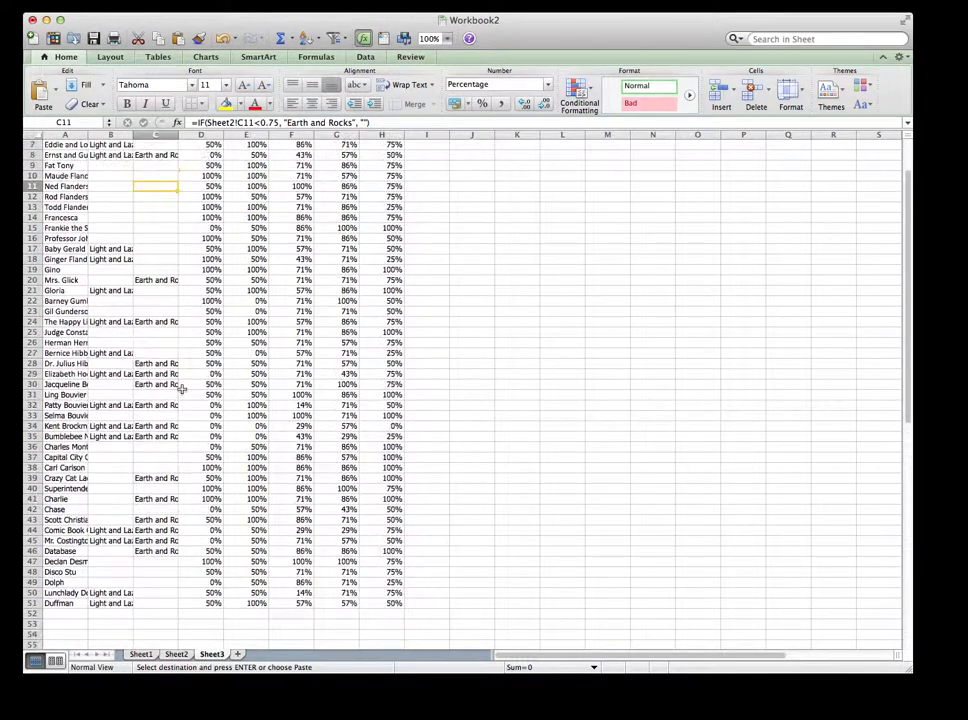
left_click(172, 478)
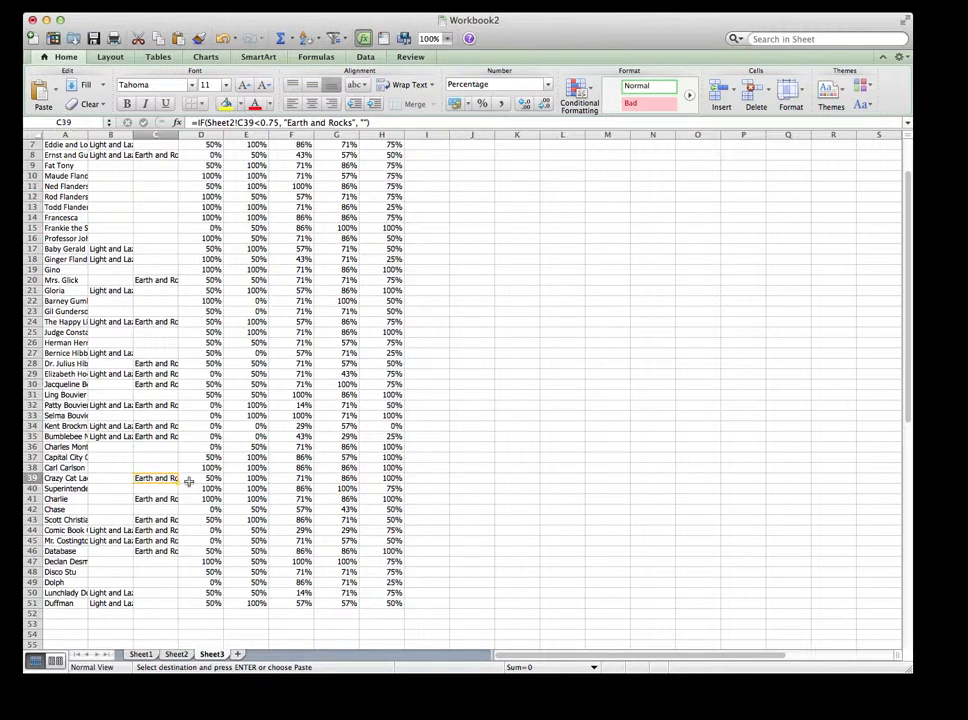
left_click(176, 654)
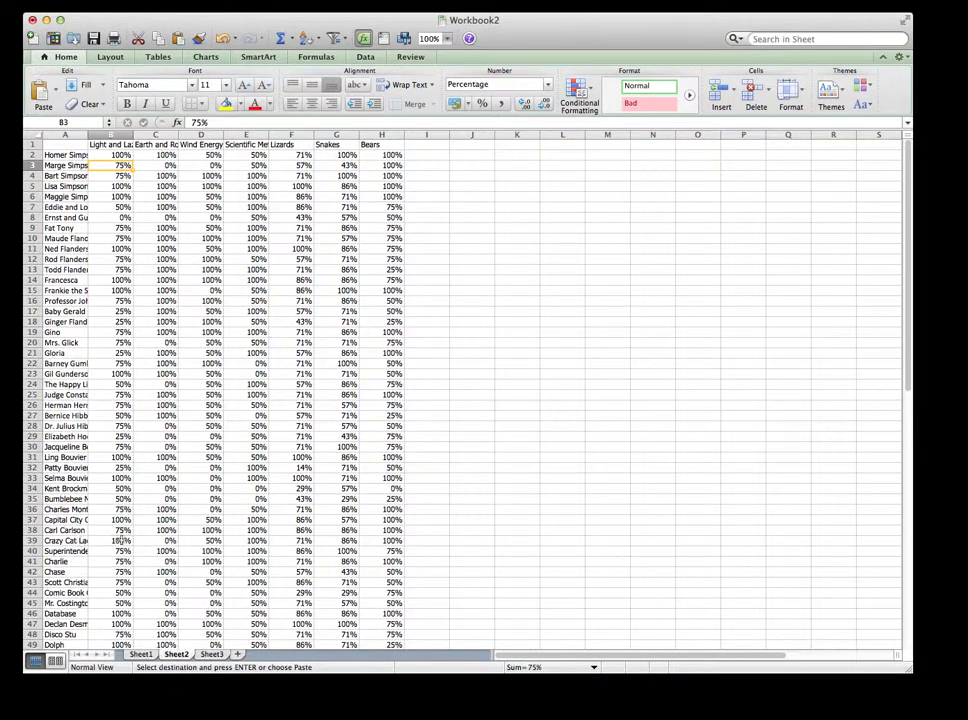
left_click(166, 541)
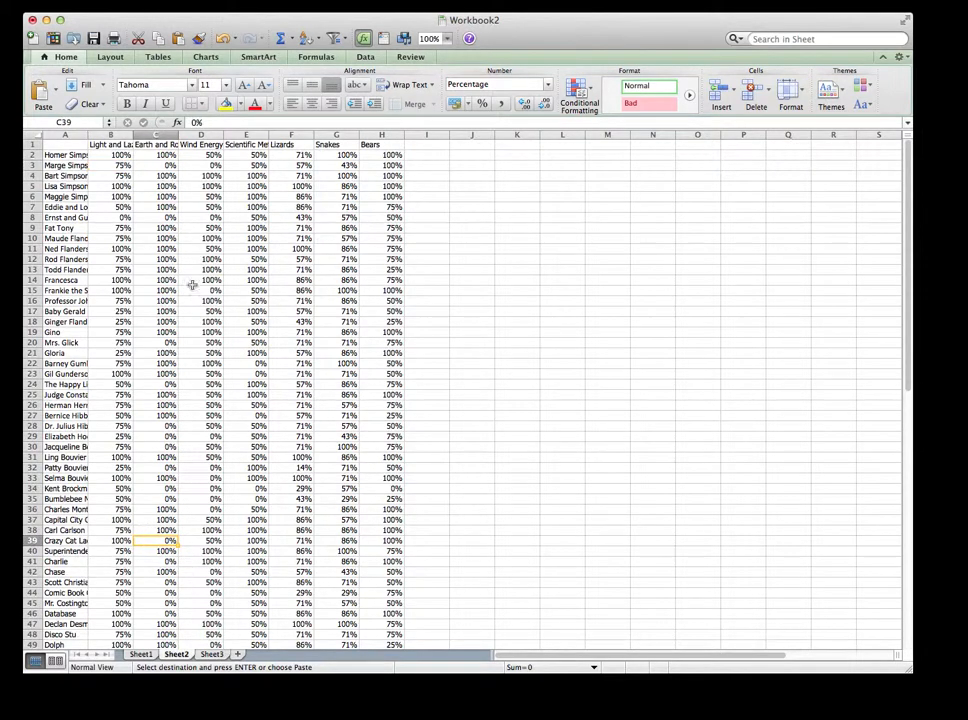
left_click(156, 144)
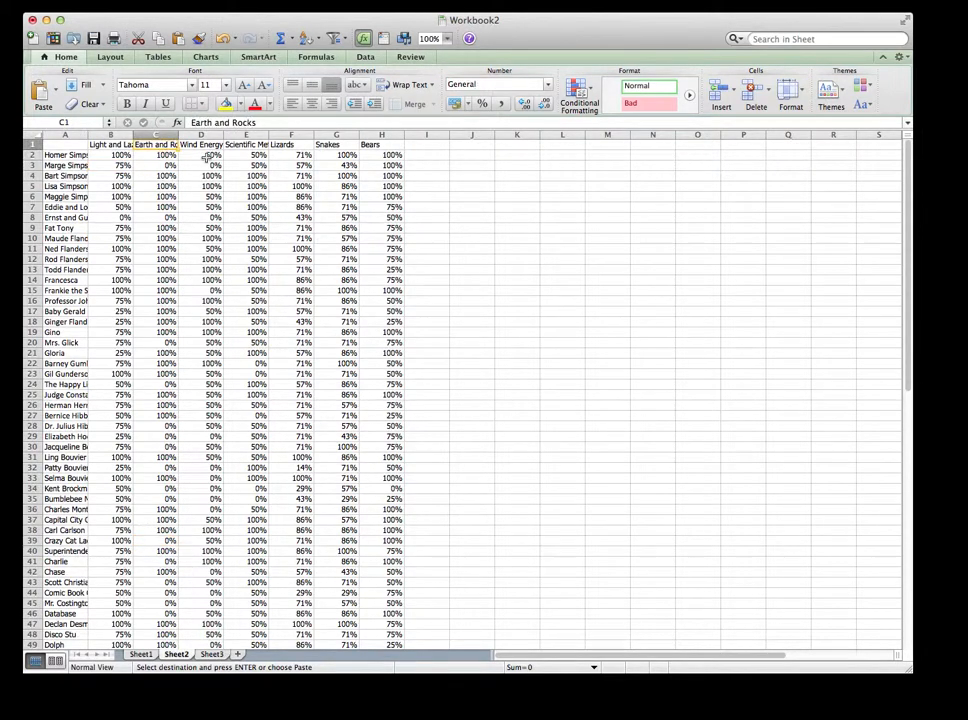
left_click(212, 655)
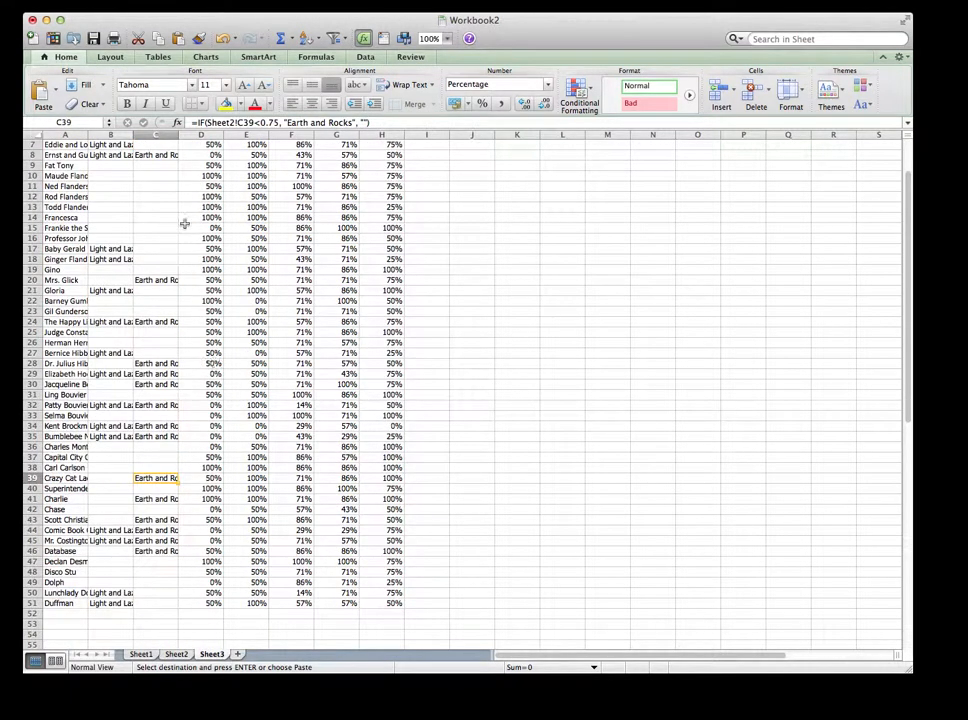
scroll(183, 222, "up", 1)
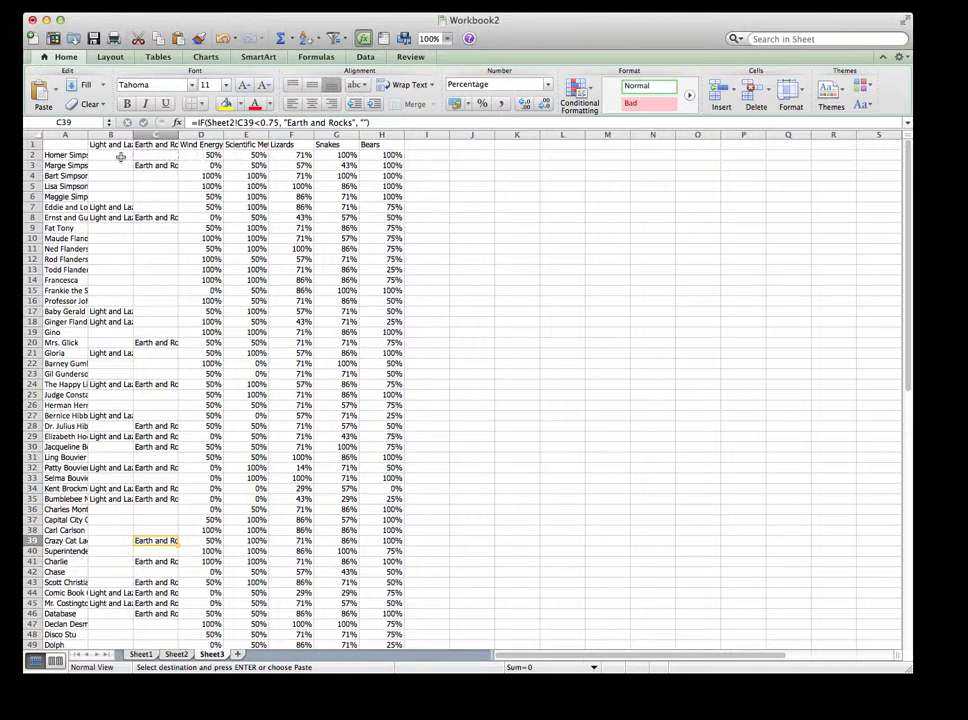
- Copy the IF formula from C2 across D2:H2 for the remaining topics
left_click(170, 156)
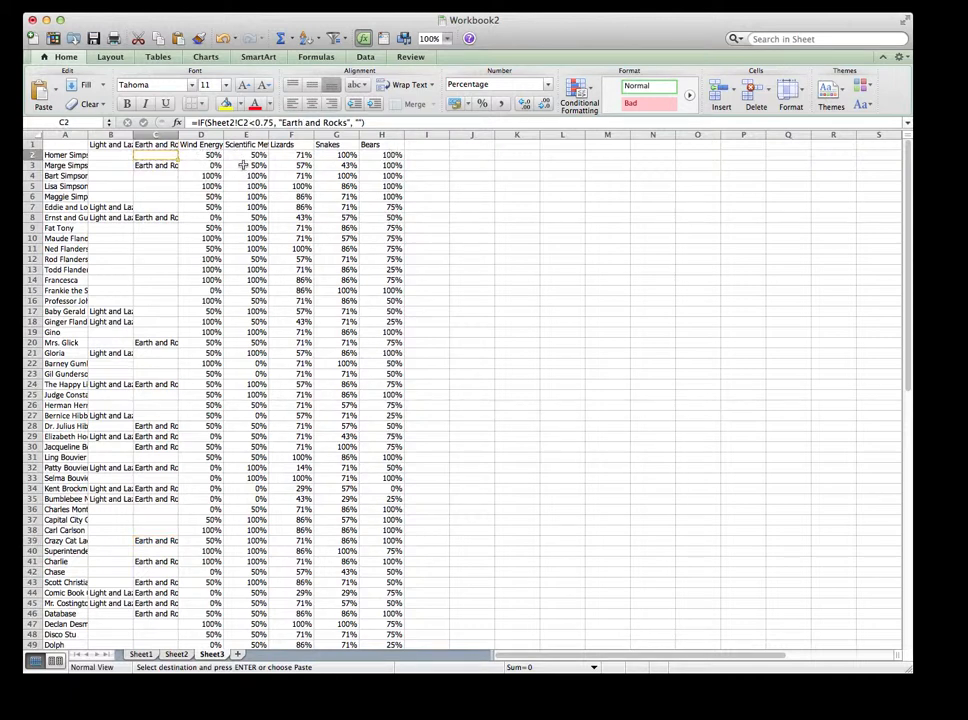
key("Right")
key("shift+Right")
key("shift+Right")
key("shift+Right")
key("shift+Right")
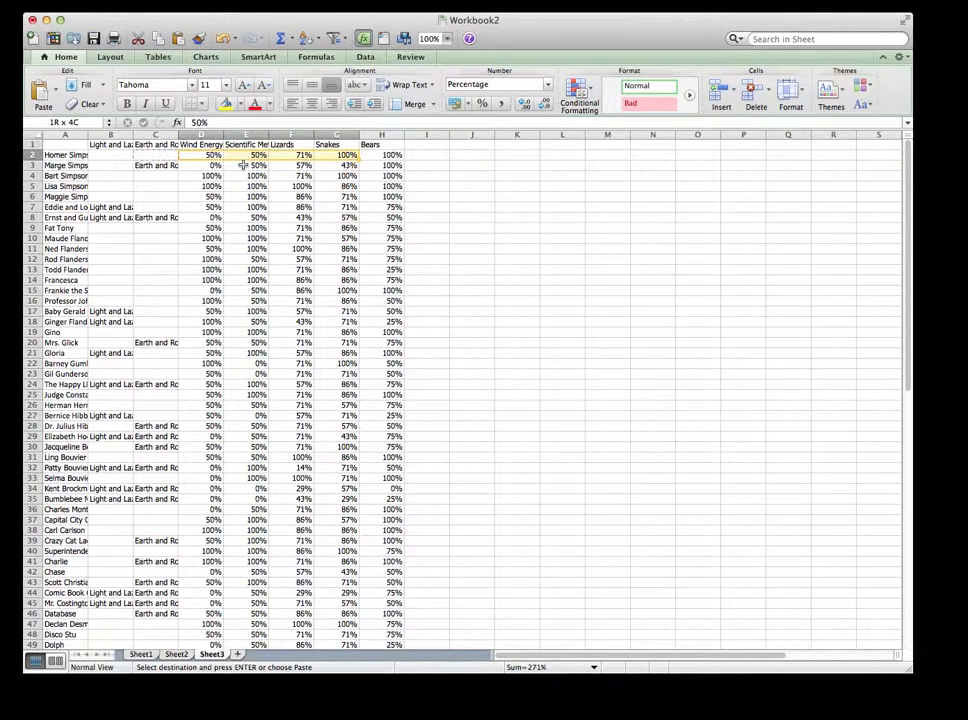
key("super+v")
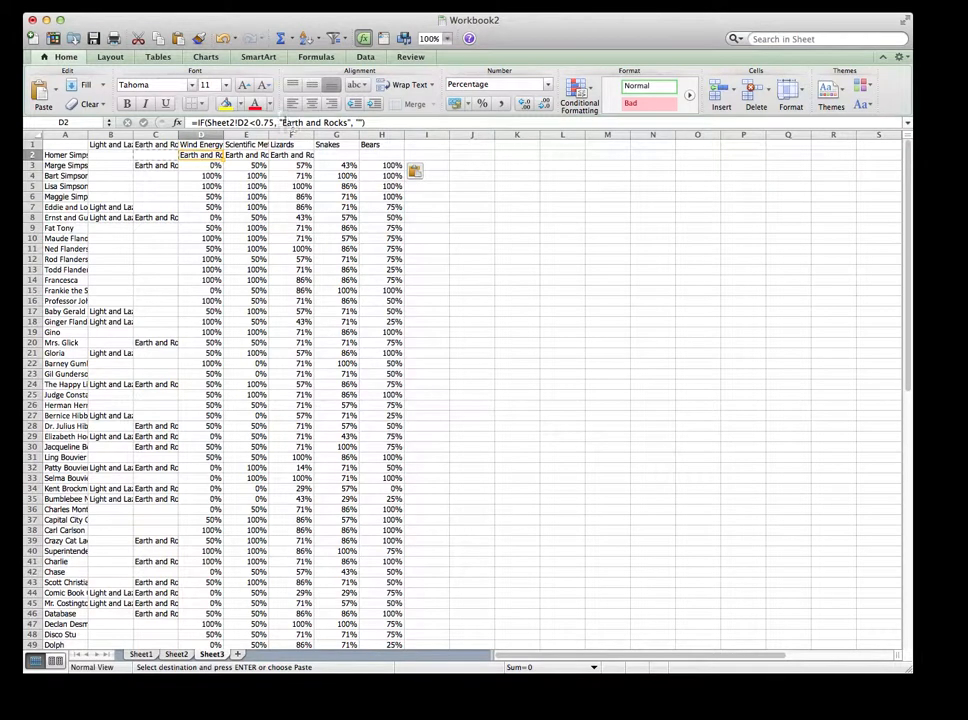
- Change the text returned by D2's IF formula to "Wind Energy"
left_click_drag(283, 122, 347, 122)
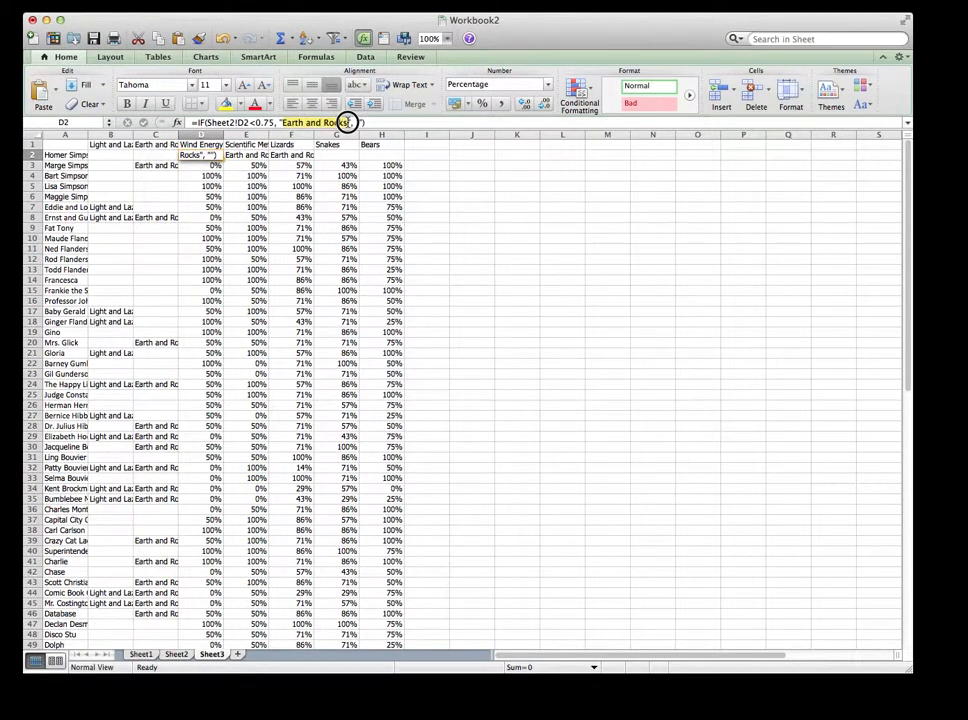
type("Wind Ene")
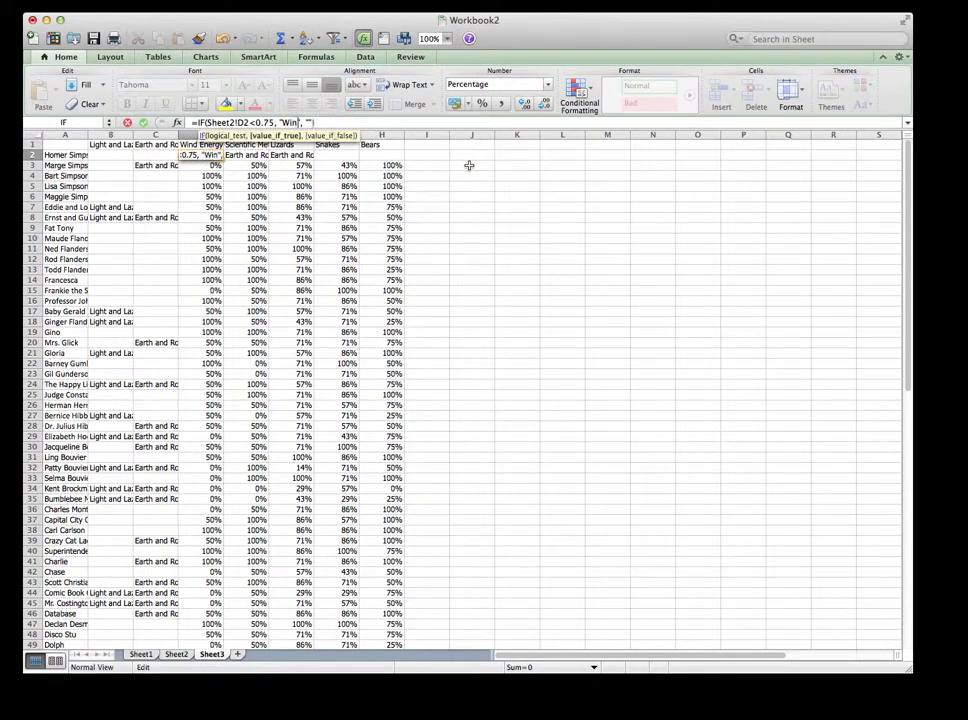
type("rgy")
key("Return")
key("Up")
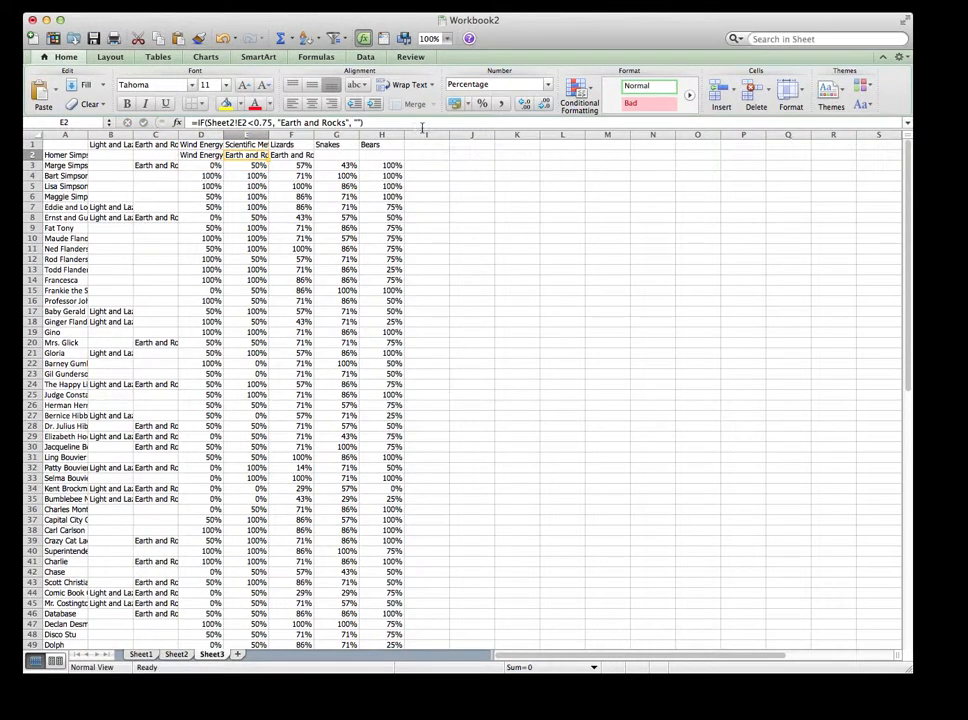
- Change the text returned by E2's IF formula to "Scientific Method"
left_click_drag(345, 122, 282, 122)
type("S")
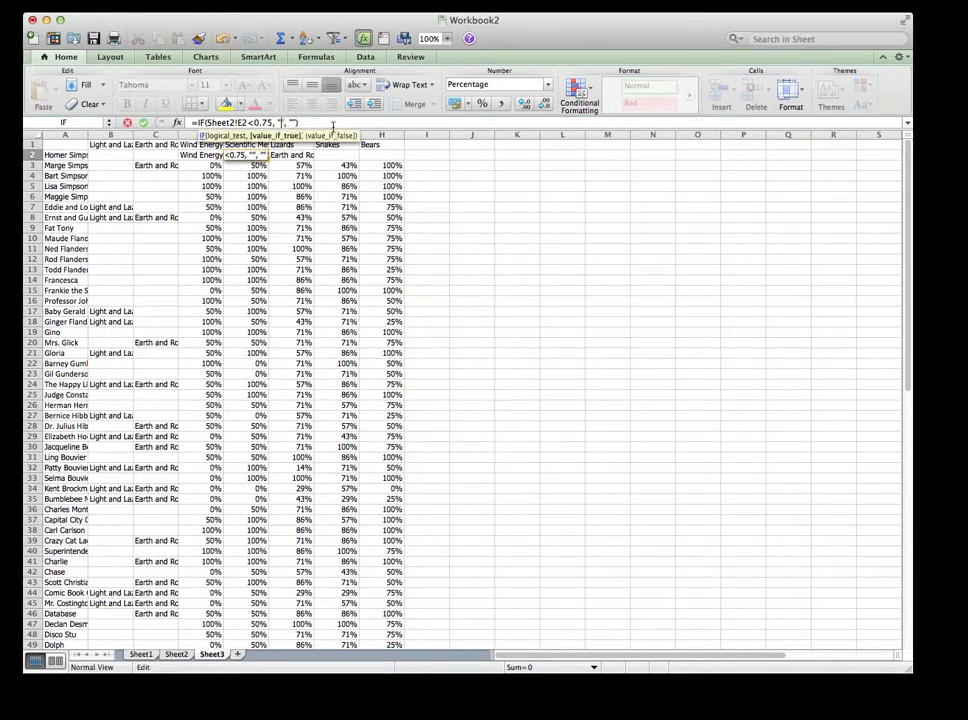
type("cientif")
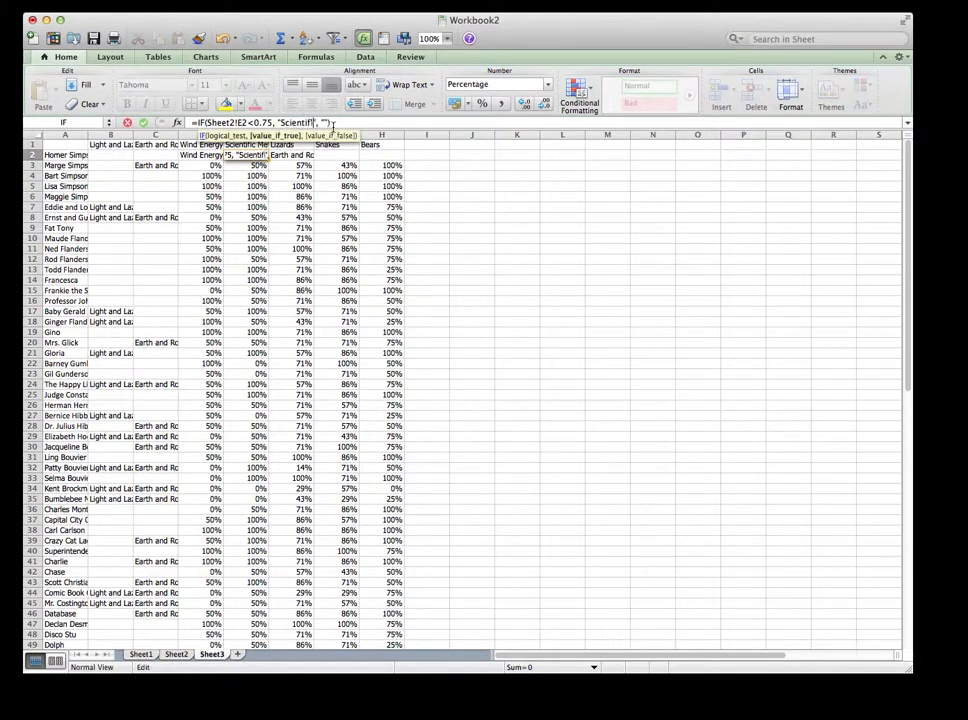
type("ic Method")
key("Return")
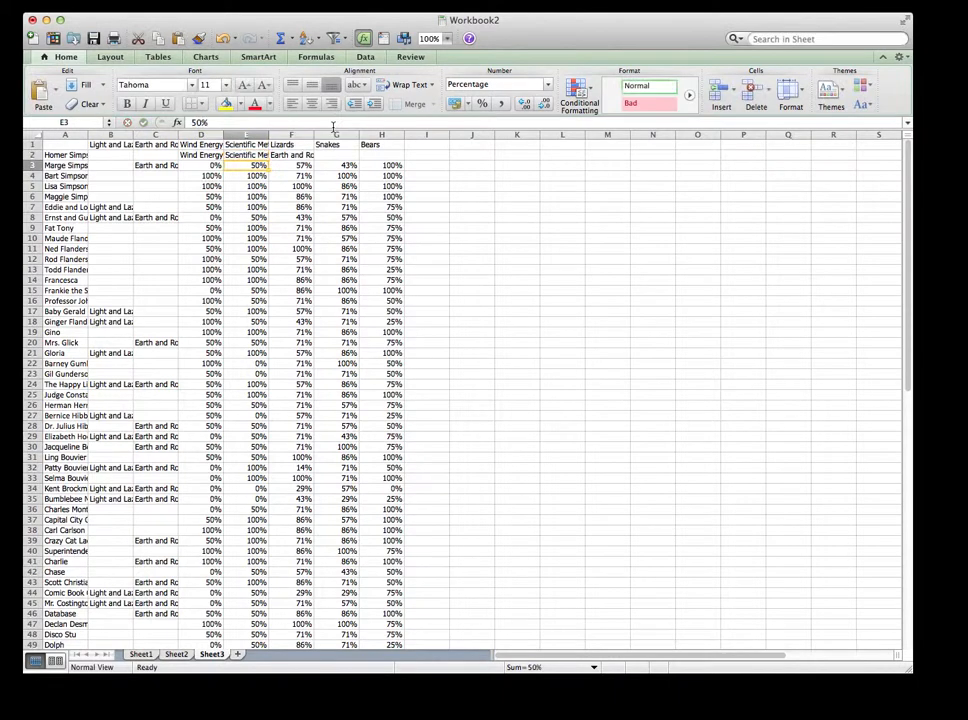
- Change the text returned by F2's IF formula to "Lizards"
key("Up")
key("Right")
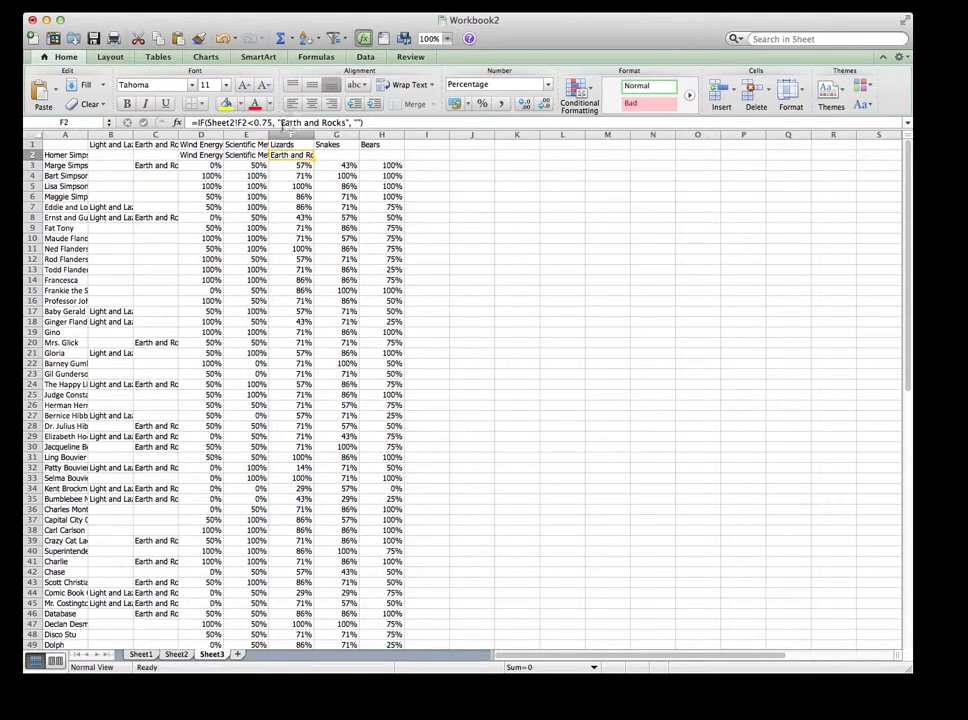
left_click_drag(283, 123, 349, 123)
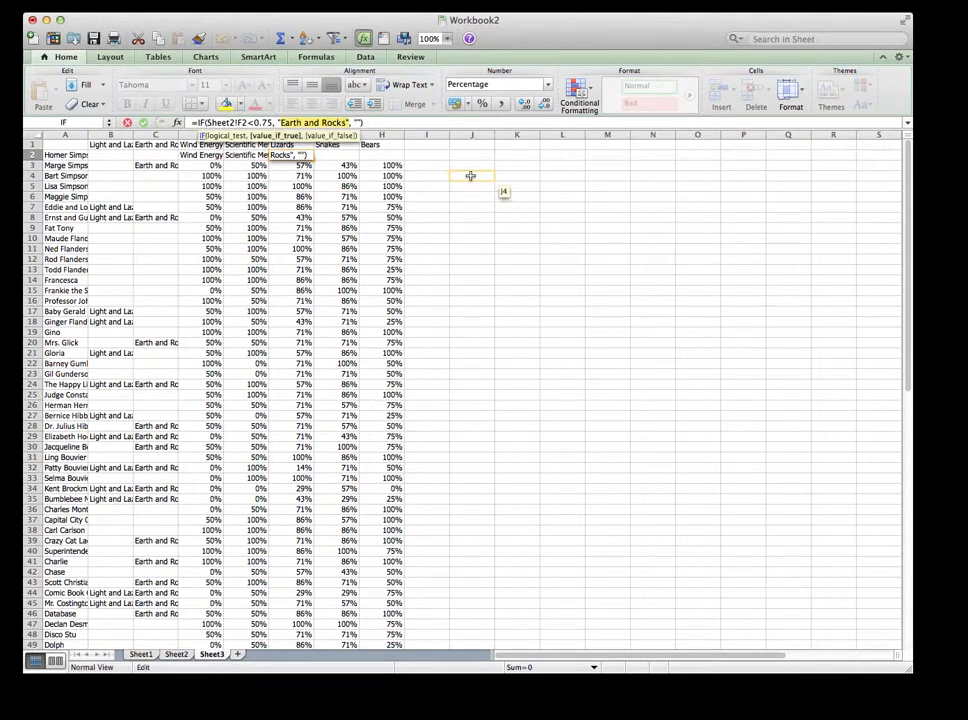
type("Lizards")
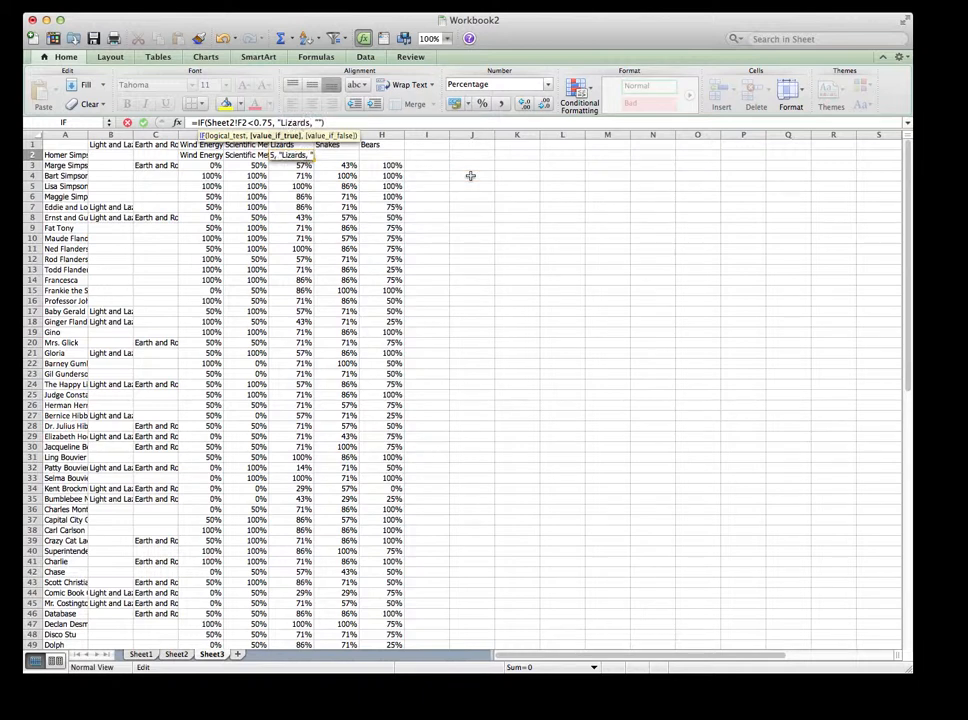
key("Return")
- Change the text returned by G2's IF formula to "Snakes"
key("Right")
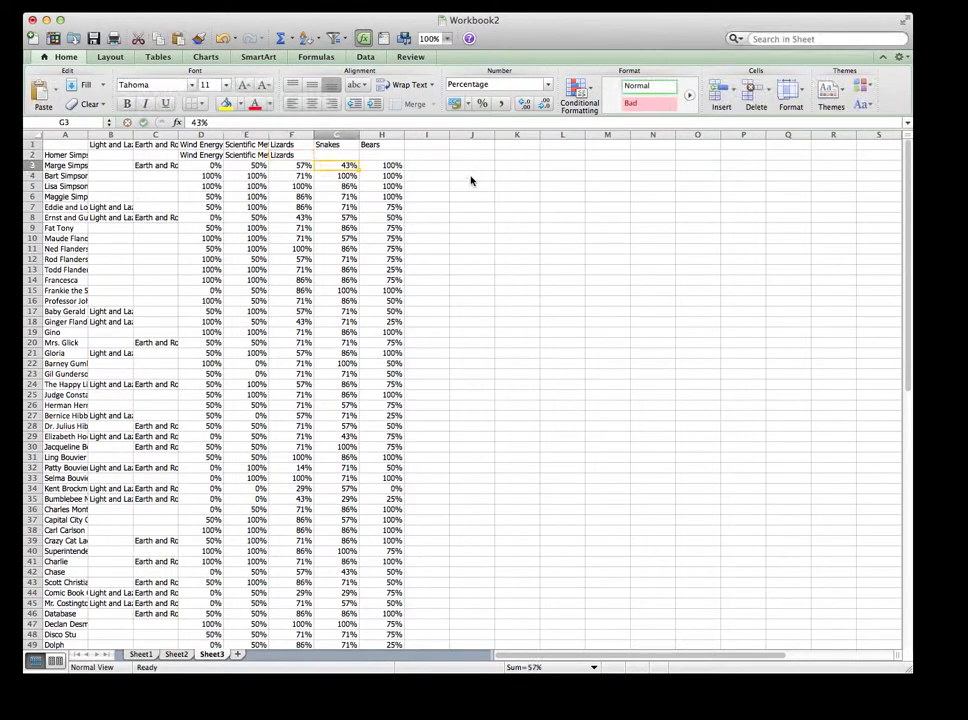
key("Up")
key("Up")
key("Down")
scroll(472, 181, "right", 2)
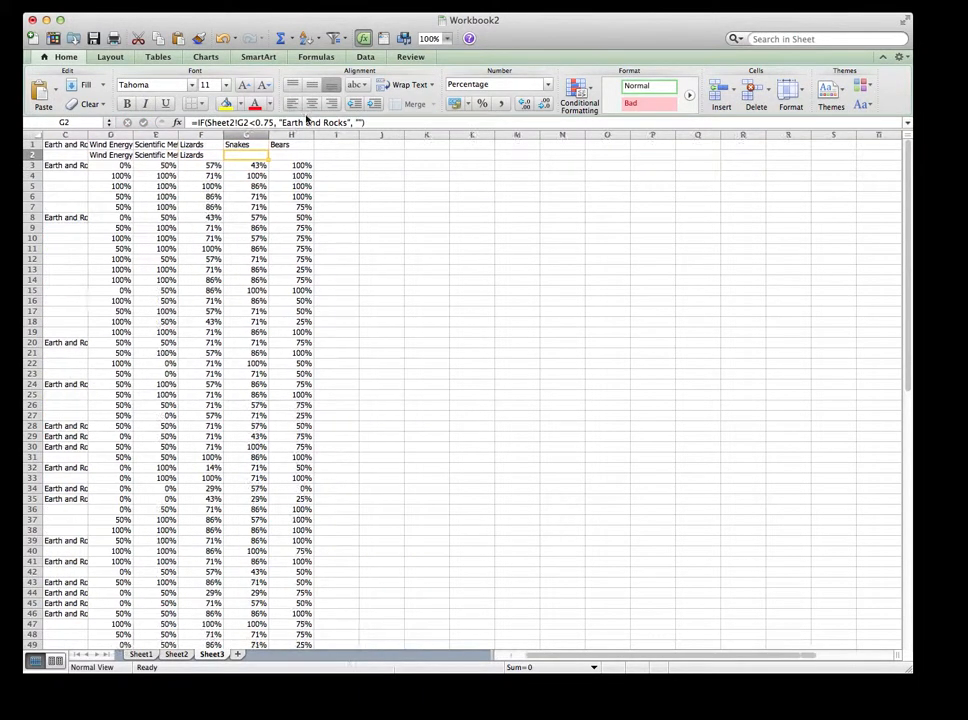
mouse_move(284, 122)
left_mouse_down()
mouse_move(349, 122)
mouse_move(281, 122)
left_mouse_up()
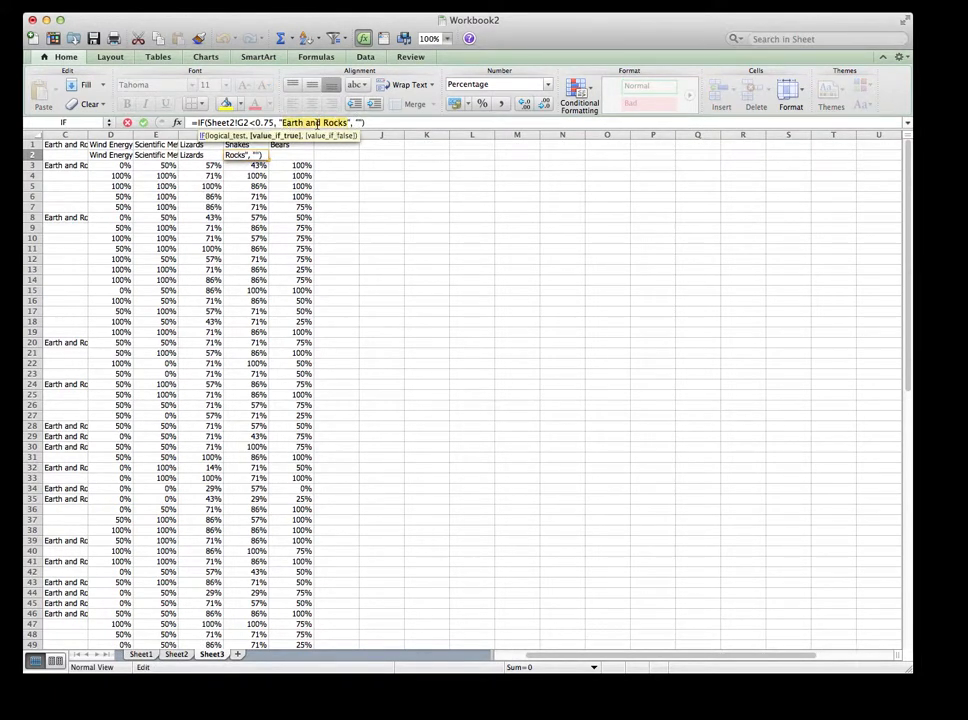
type("Snakes")
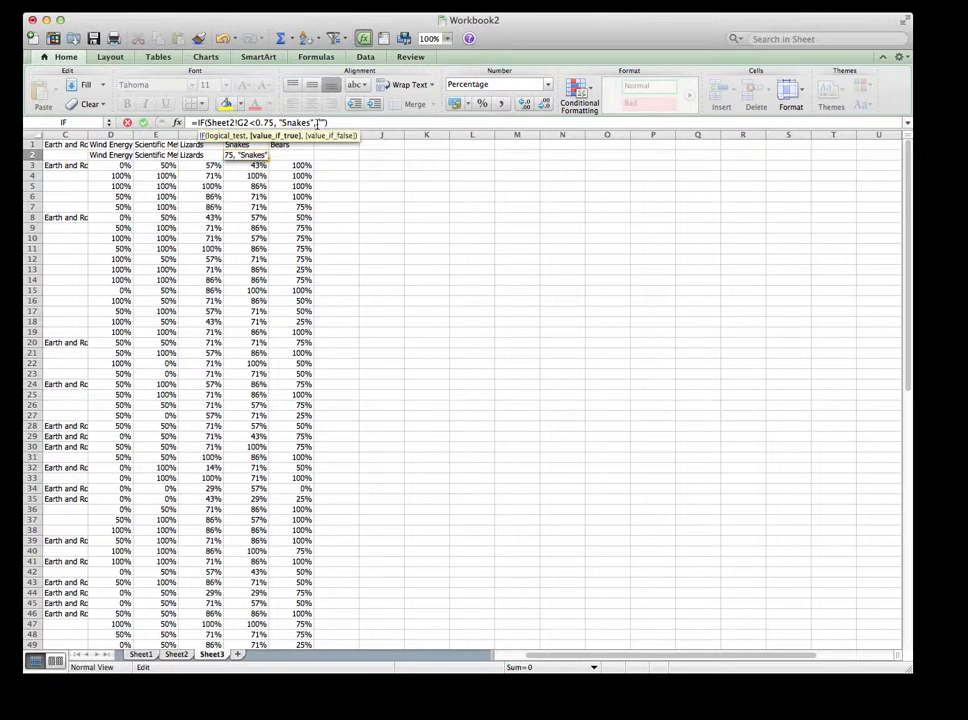
key("Return")
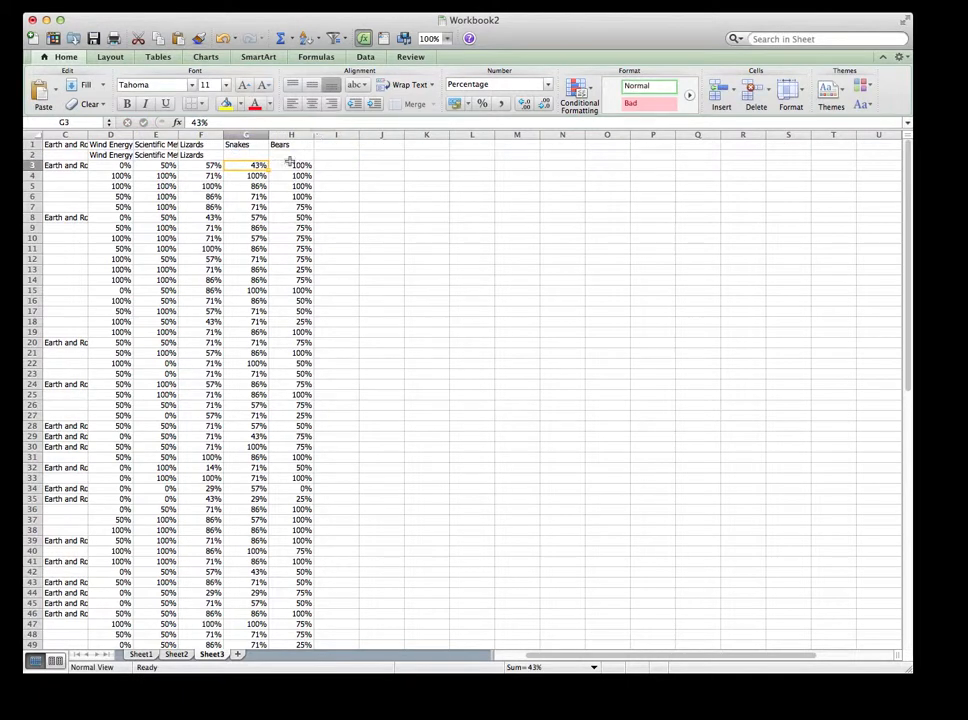
- Change the text returned by H2's IF formula to "Bears"
left_click(289, 155)
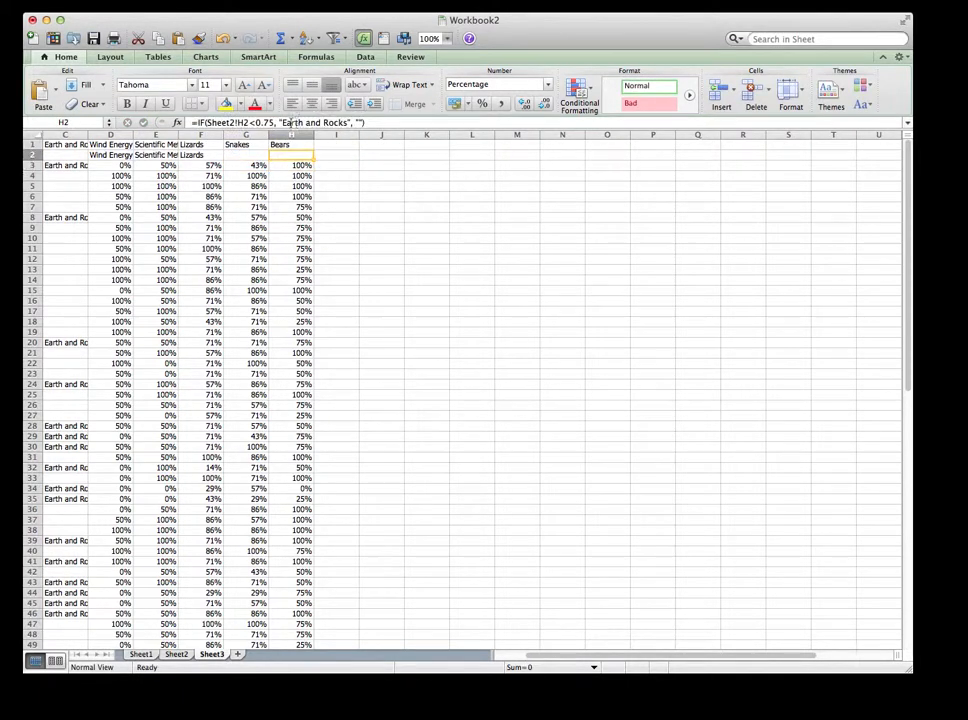
left_click_drag(283, 122, 350, 123)
type("Bears")
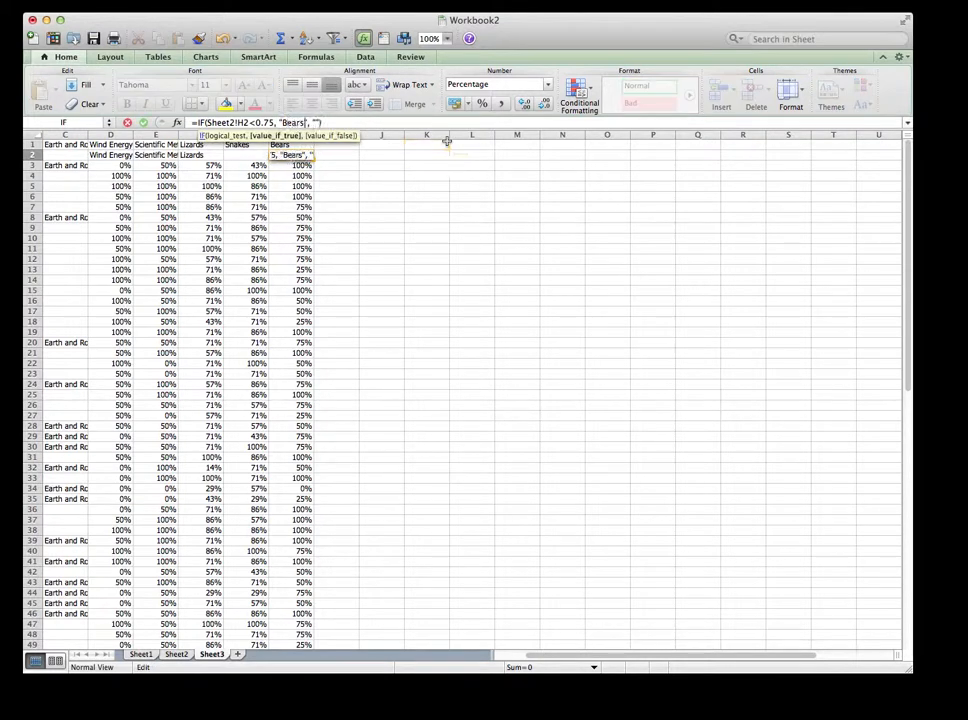
key("Return")
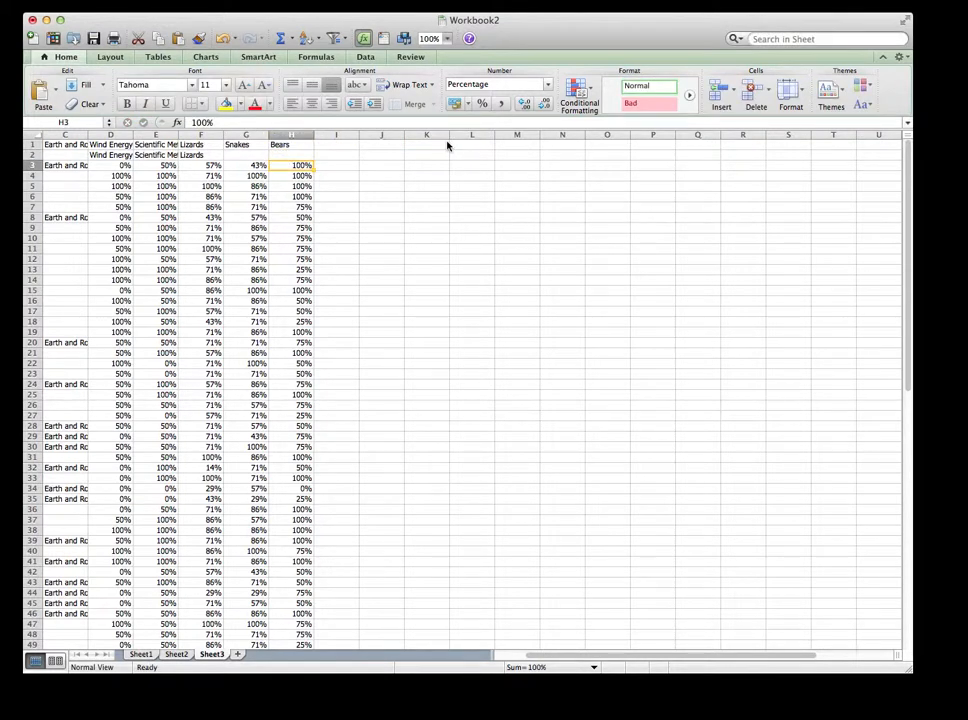
type("1")
key("Tab")
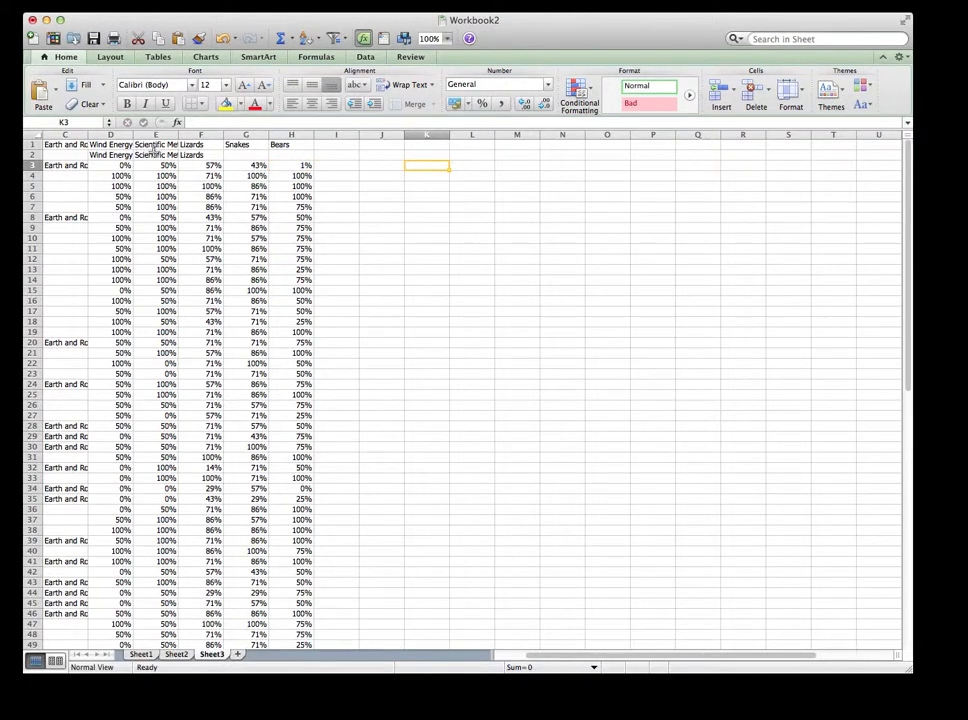
- Copy the Wind Energy IF formula from D2 down to D3:D51, replacing the scores there
left_click(117, 156)
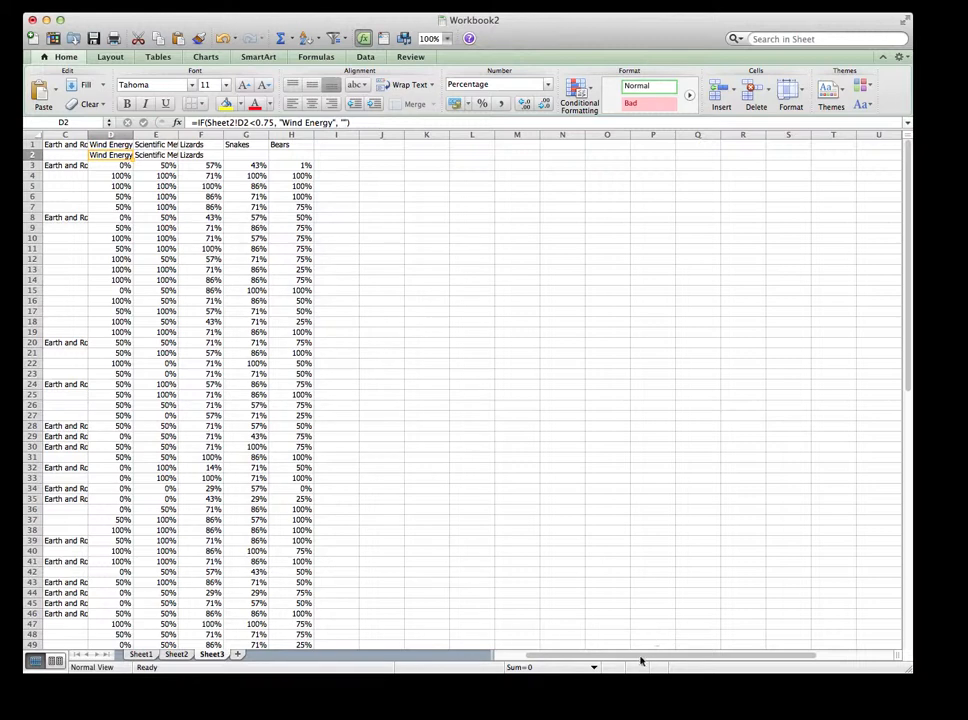
left_click_drag(641, 660, 536, 657)
key("ctrl+c")
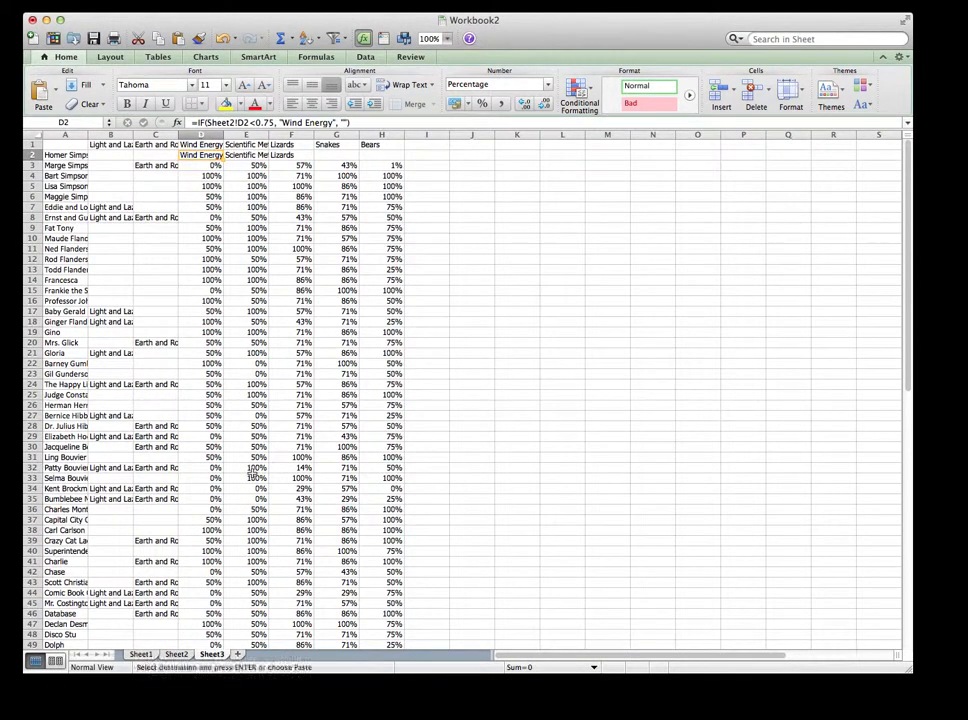
left_click_drag(205, 165, 205, 606)
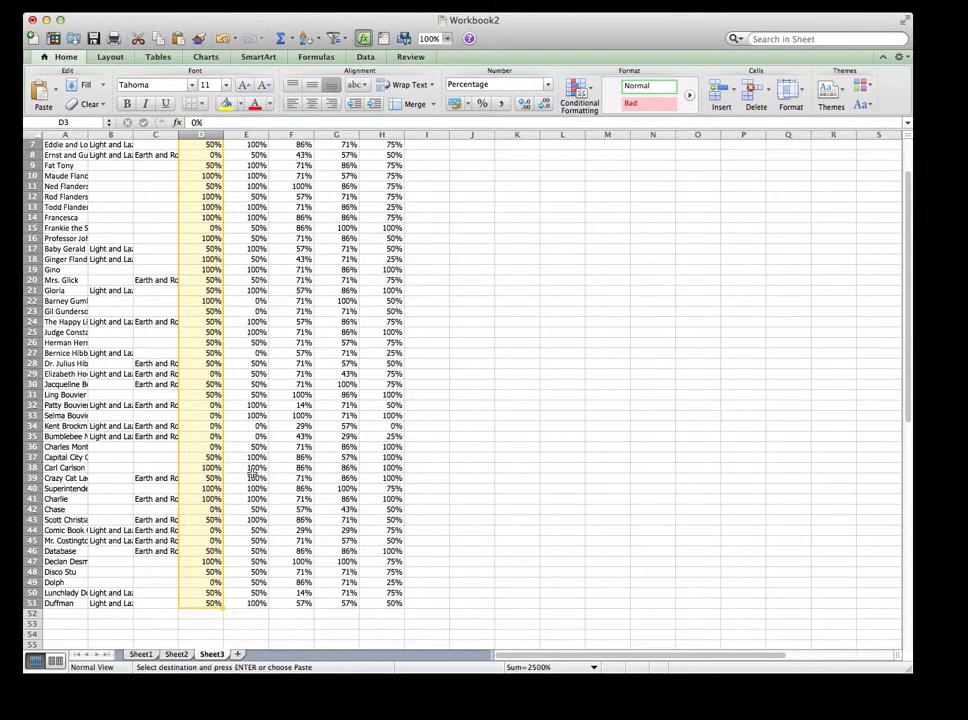
key("super+v")
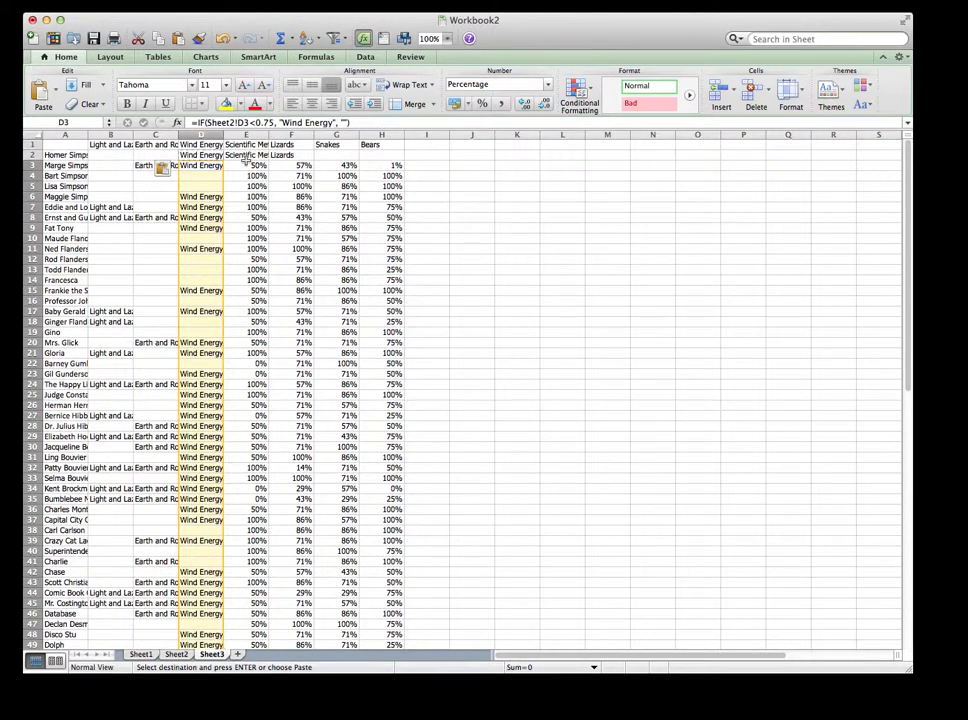
- Copy the Scientific Method IF formula from E2 down to E3:E51, replacing the scores there
left_click(247, 156)
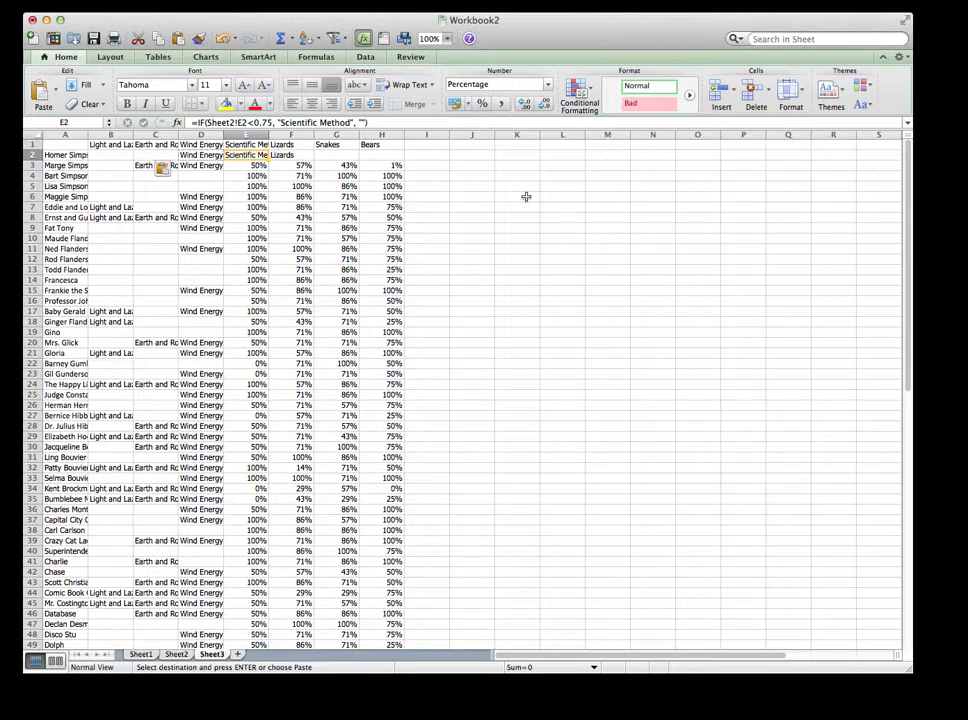
key("super+c")
key("Down")
key("shift+Down")
key("shift+Down")
key("shift+Down")
key("shift+Down")
key("shift+Down")
key("shift+Down")
key("shift+Down")
key("shift+Down")
key("shift+Down")
key("shift+Down")
key("shift+Down")
key("shift+Down")
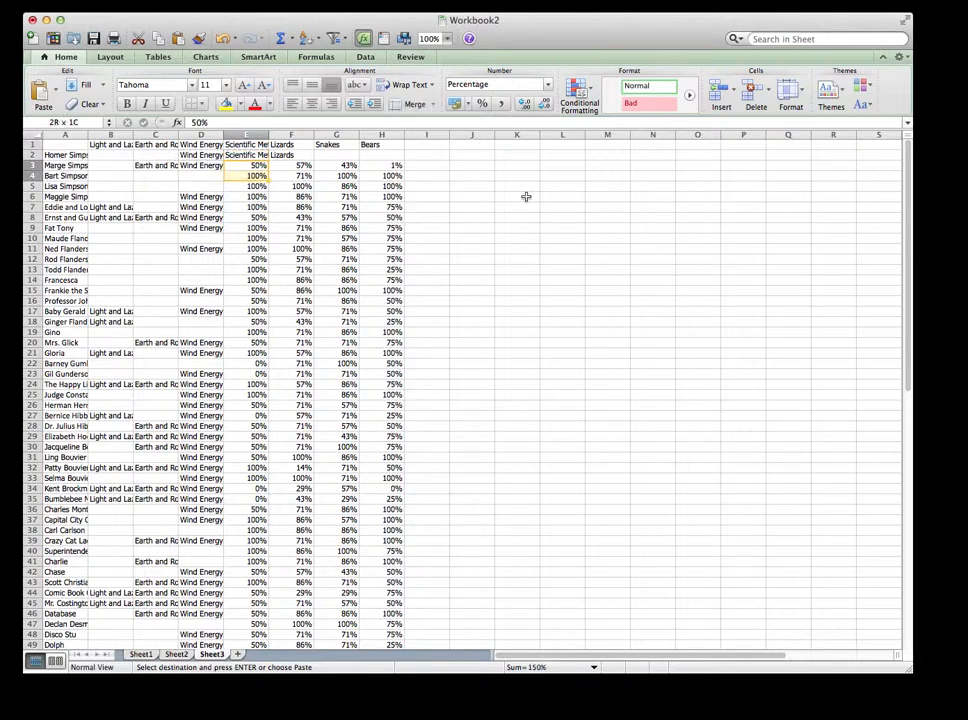
key("shift+Down")
key("shift+Down")
key("shift+Down")
key("shift+Down")
key("shift+Down")
key("shift+Down")
key("shift+Down")
key("shift+Down")
key("shift+Down")
key("shift+Down")
key("shift+Down")
key("shift+Down")
key("shift+Down")
key("shift+Down")
key("shift+Down")
key("shift+Down")
key("shift+Down")
key("shift+Down")
key("shift+Down")
key("shift+Down")
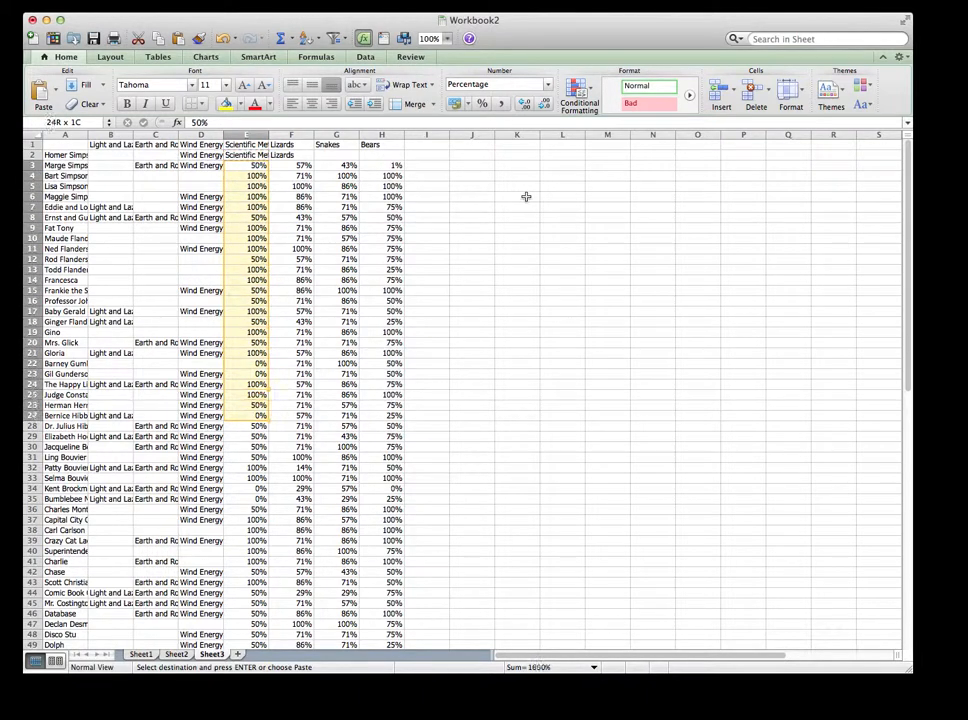
key("shift+Down")
key("shift+Down")
key("shift+Down")
key("shift+Down")
key("shift+Down")
key("shift+Down")
key("shift+Down")
key("shift+Down")
key("shift+Down")
key("shift+Down")
key("shift+Down")
key("shift+Down")
key("shift+Down")
key("shift+Down")
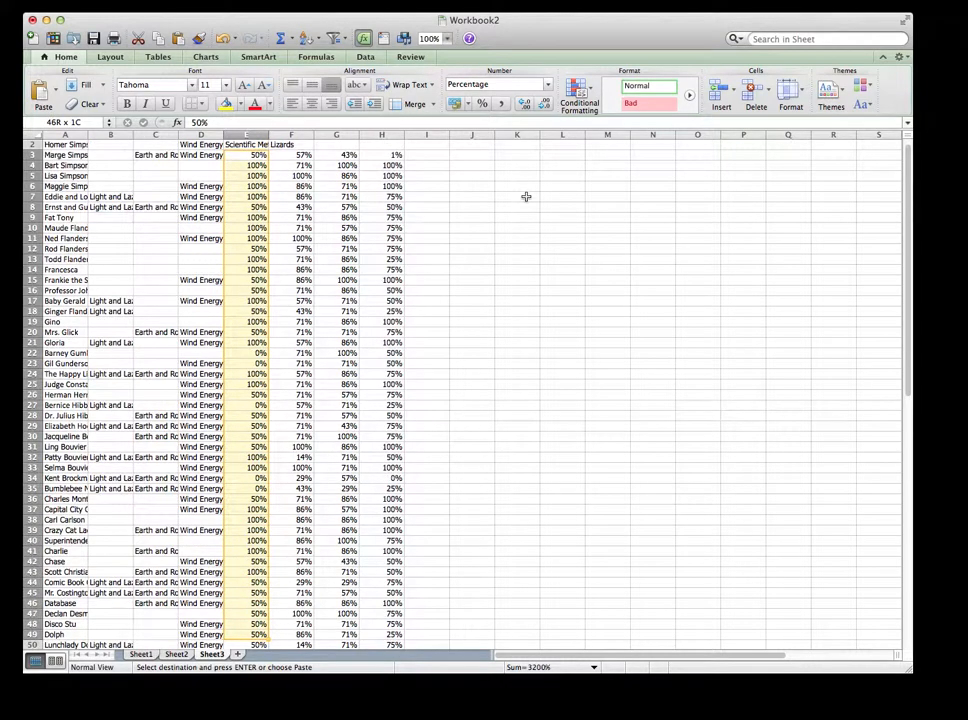
key("shift+Up")
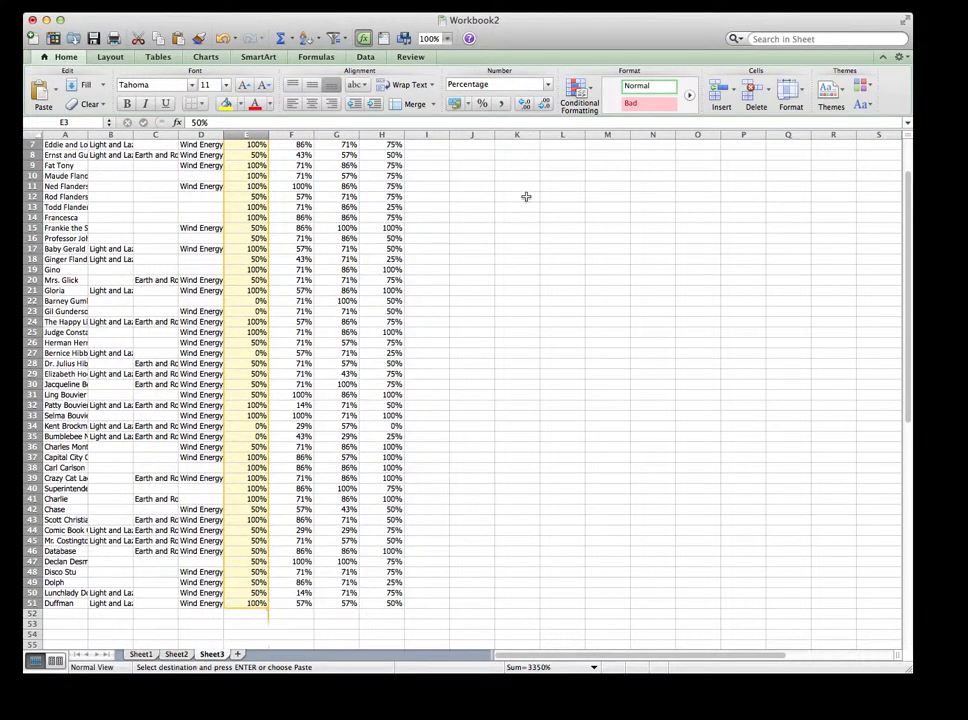
key("super+v")
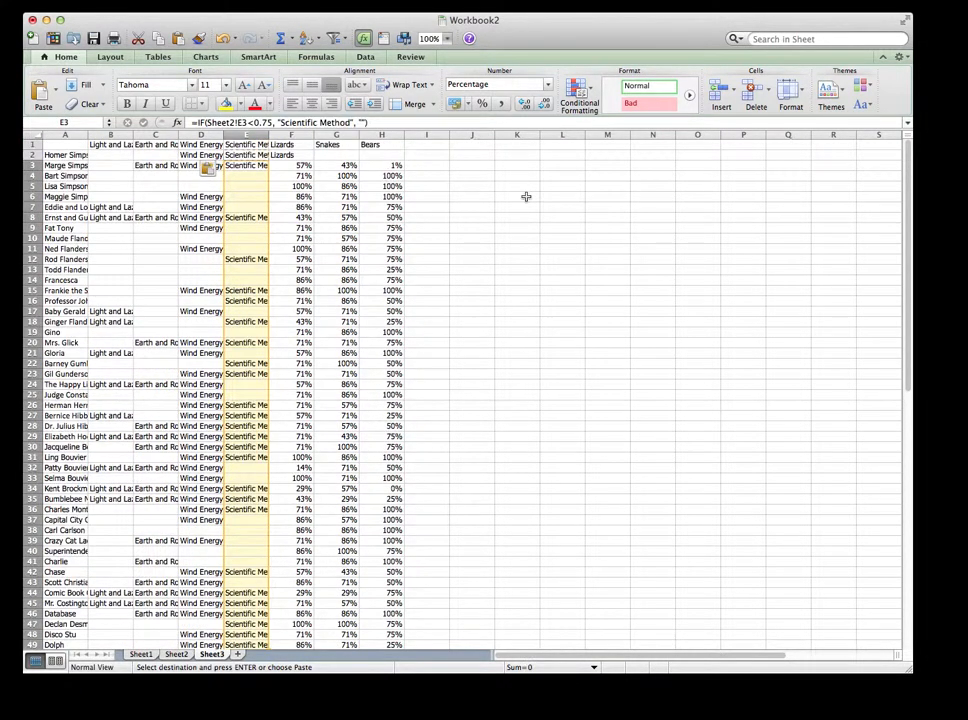
- Copy the Lizards IF formula from F2 down to F3:F51, replacing the scores there
left_click(285, 155)
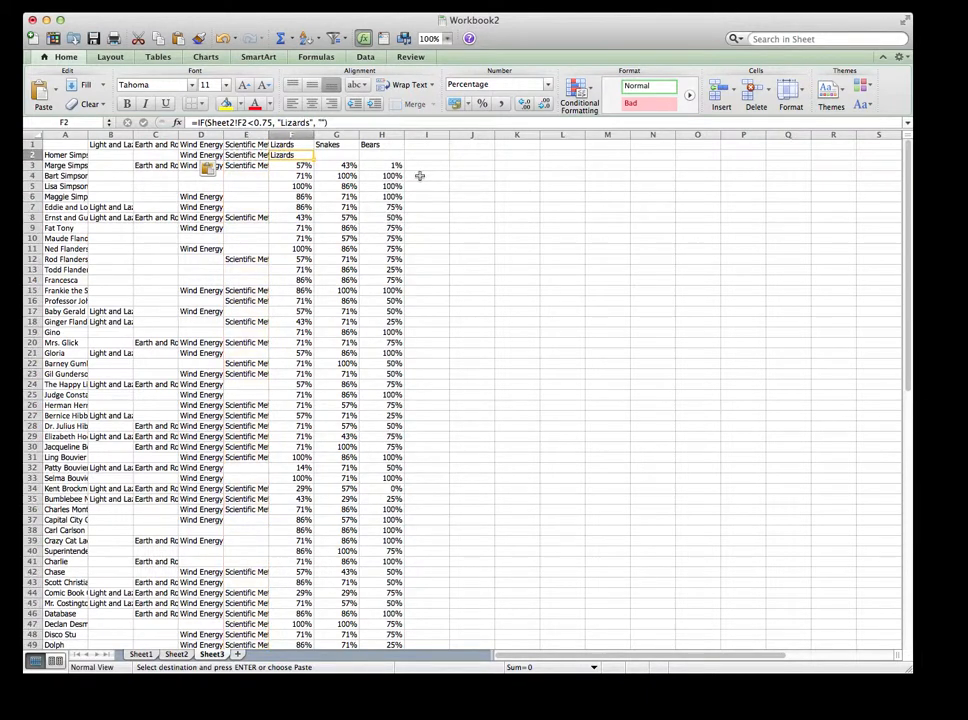
key("super+c")
key("Down")
key("shift+Down")
key("shift+Down")
key("shift+Down")
key("shift+Down")
key("shift+Down")
key("shift+Down")
key("shift+Down")
key("shift+Down")
key("shift+Down")
key("shift+Down")
key("shift+Down")
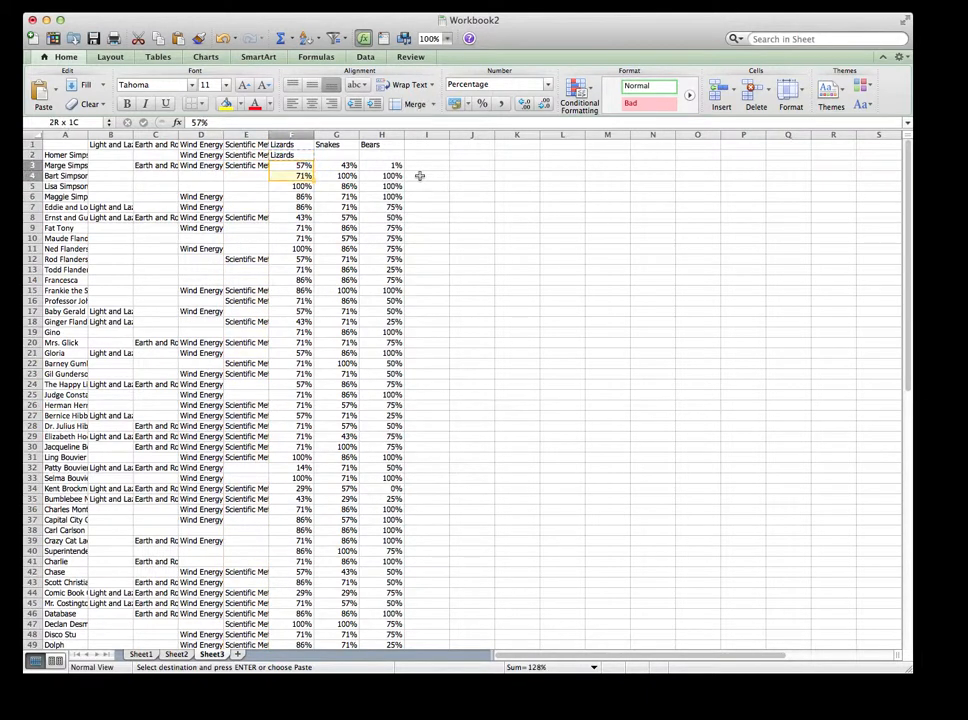
key("shift+Down")
key("shift+Down")
key("shift+Down")
key("shift+Down")
key("shift+Down")
key("shift+Down")
key("shift+Down")
key("shift+Down")
key("shift+Down")
key("shift+Down")
key("shift+Down")
key("shift+Down")
key("shift+Down")
key("shift+Down")
key("shift+Down")
key("shift+Down")
key("shift+Down")
key("shift+Down")
key("shift+Down")
key("shift+Down")
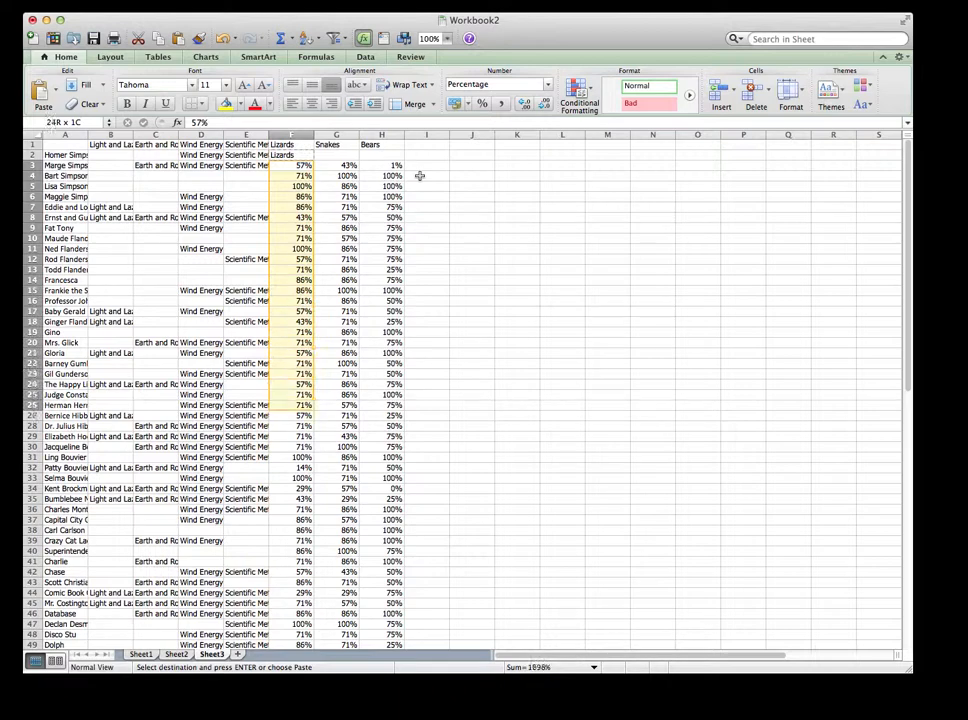
key("shift+Down")
key("shift+Down")
key("shift+Down")
key("shift+Down")
key("shift+Down")
key("shift+Down")
key("shift+Down")
key("shift+Down")
key("shift+Down")
key("shift+Down")
key("shift+Down")
key("shift+Down")
key("shift+Down")
key("shift+Down")
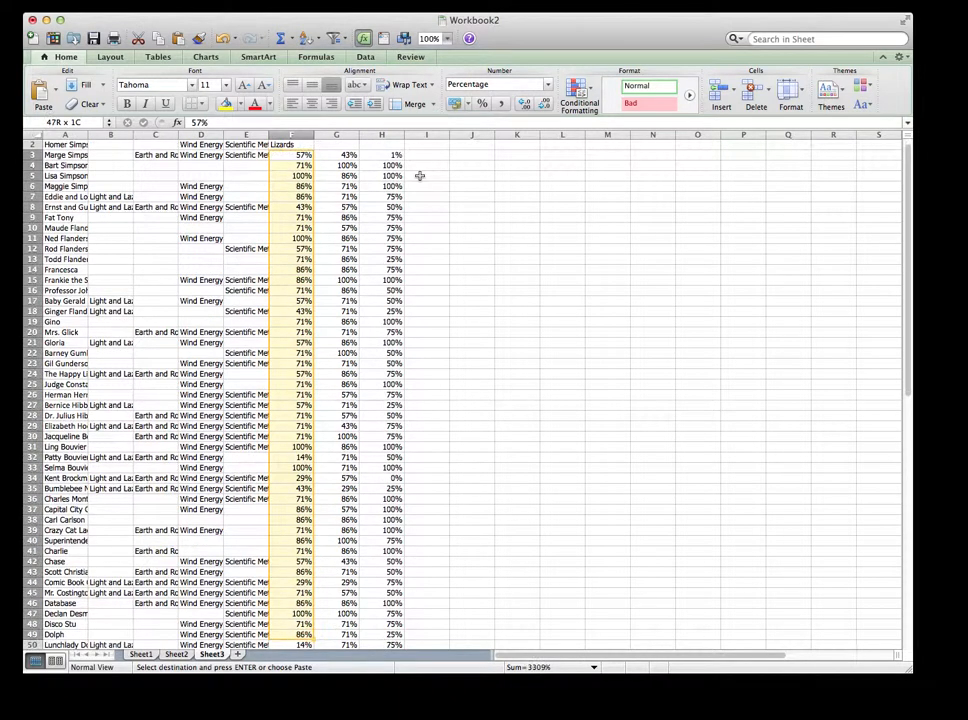
key("shift+Up")
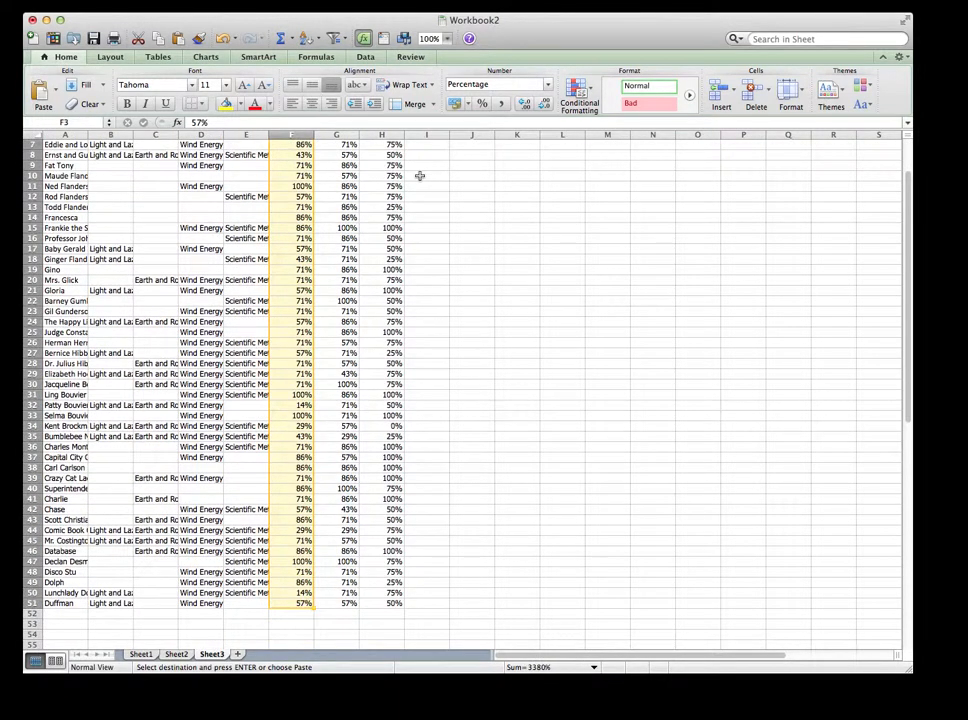
key("super+v")
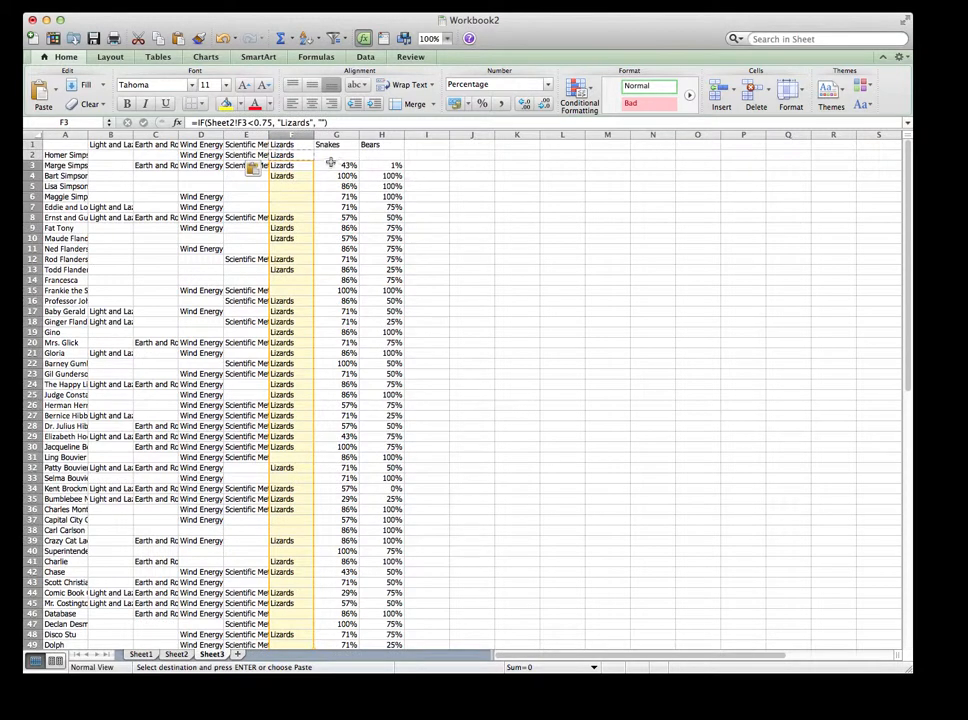
- Copy the Snakes and Bears IF formulas from G2:H2 down to G3:H51, replacing the scores there
left_click(331, 157)
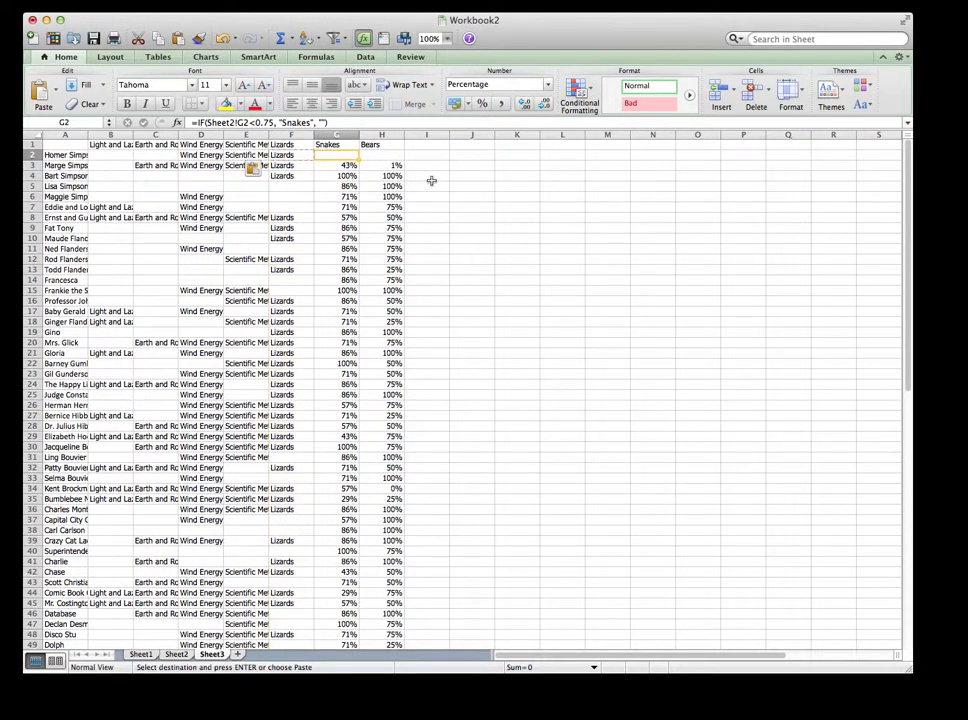
key("shift+Right")
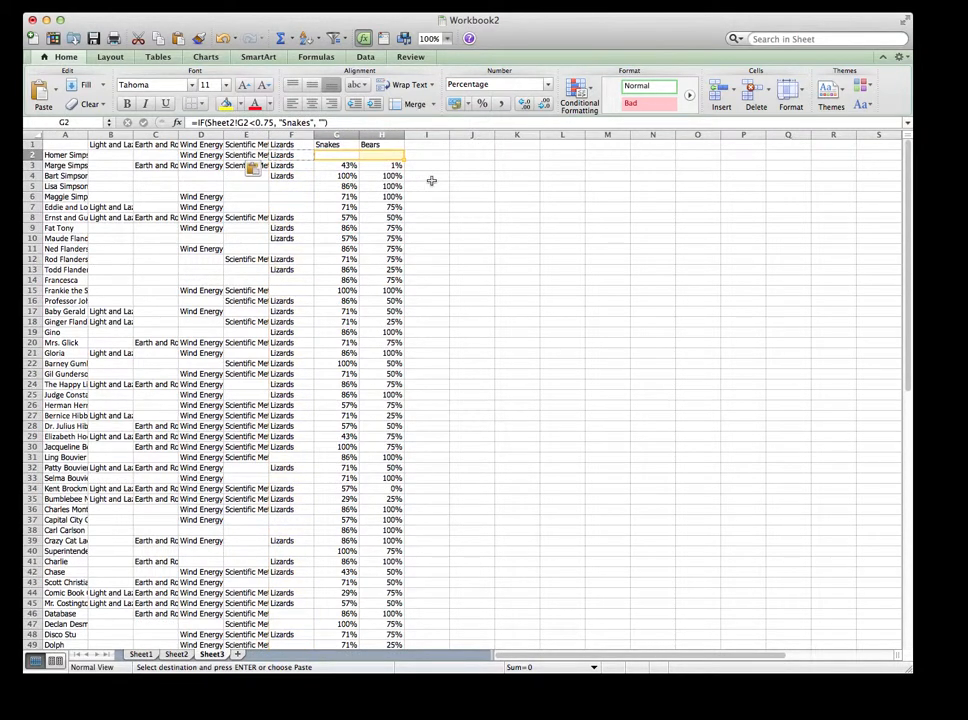
key("Down")
key("shift+Right")
key("shift+Down")
key("shift+Down")
key("shift+Down")
key("shift+Down")
key("shift+Down")
key("shift+Down")
key("shift+Down")
key("shift+Down")
key("shift+Down")
key("shift+Down")
key("shift+Down")
key("shift+Down")
key("shift+Down")
key("shift+Down")
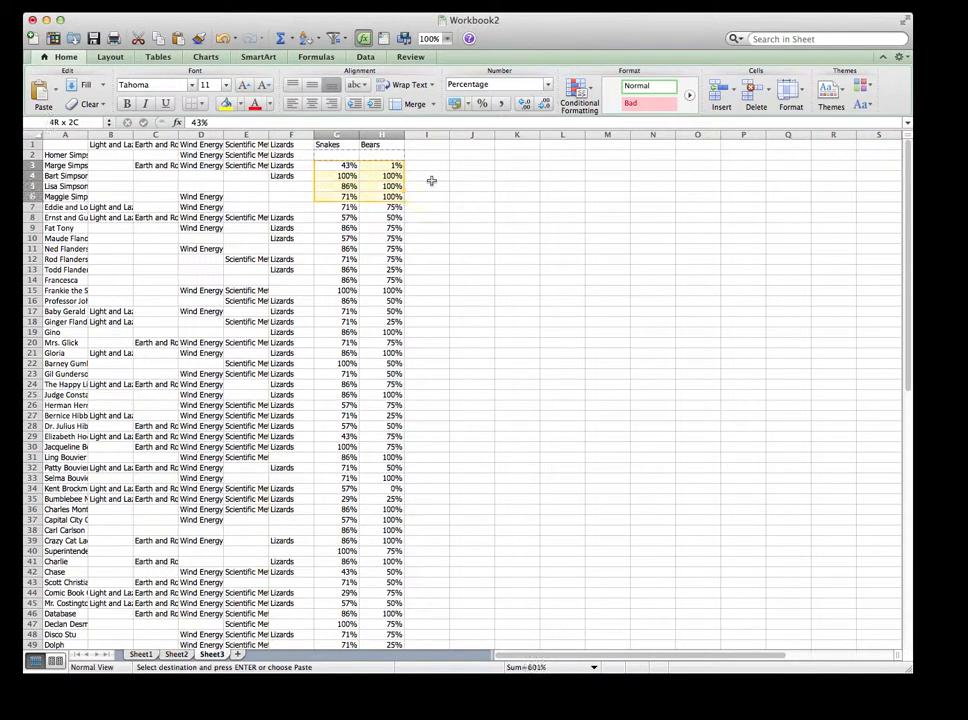
key("shift+Down")
key("shift+Down")
key("shift+Down")
key("shift+Down")
key("shift+Down")
key("shift+Down")
key("shift+Down")
key("shift+Down")
key("shift+Down")
key("shift+Down")
key("shift+Down")
key("shift+Down")
key("shift+Down")
key("shift+Down")
key("shift+Down")
key("shift+Down")
key("shift+Down")
key("shift+Down")
key("shift+Down")
key("shift+Down")
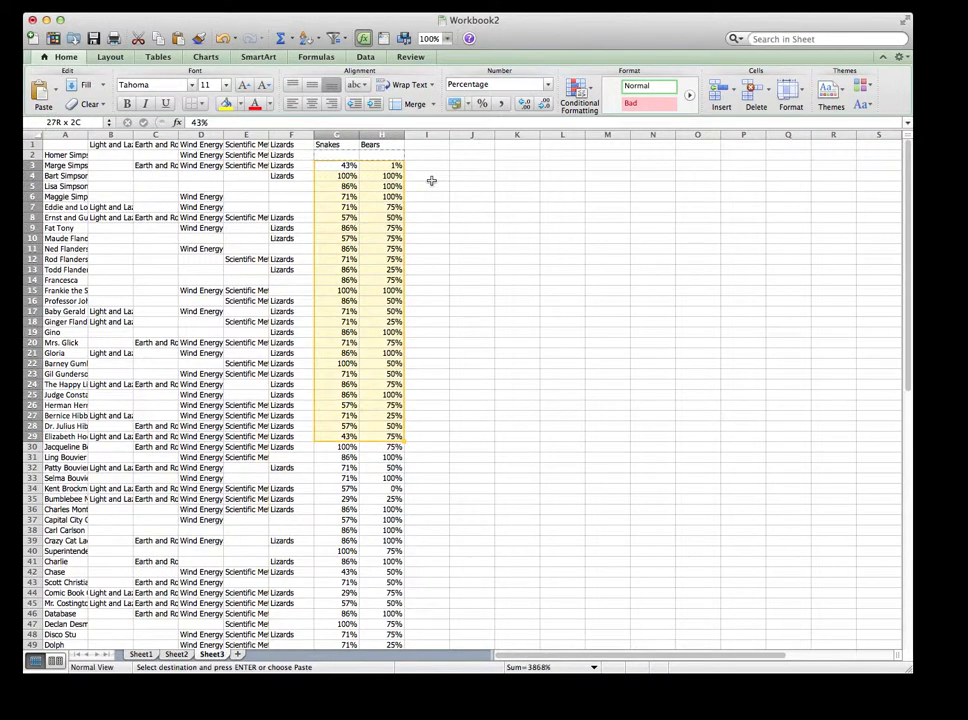
key("shift+Down")
key("shift+Down")
key("shift+Down")
key("shift+Down")
key("shift+Down")
key("shift+Down")
key("shift+Down")
key("shift+Down")
key("shift+Down")
key("shift+Down")
key("shift+Down")
key("shift+Down")
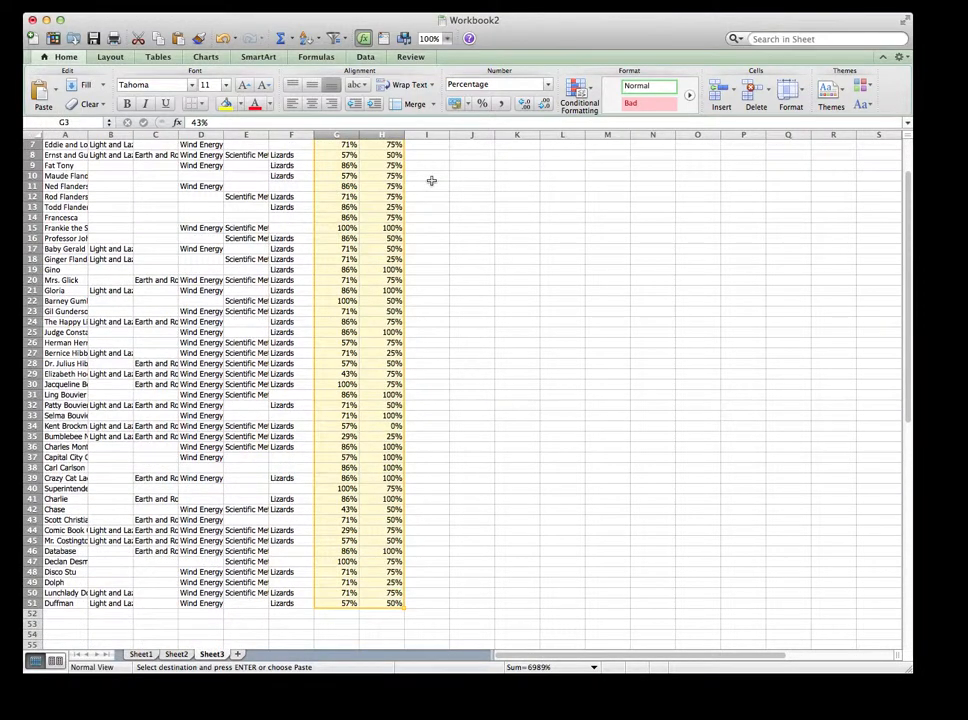
key("super+v")
left_click(468, 248)
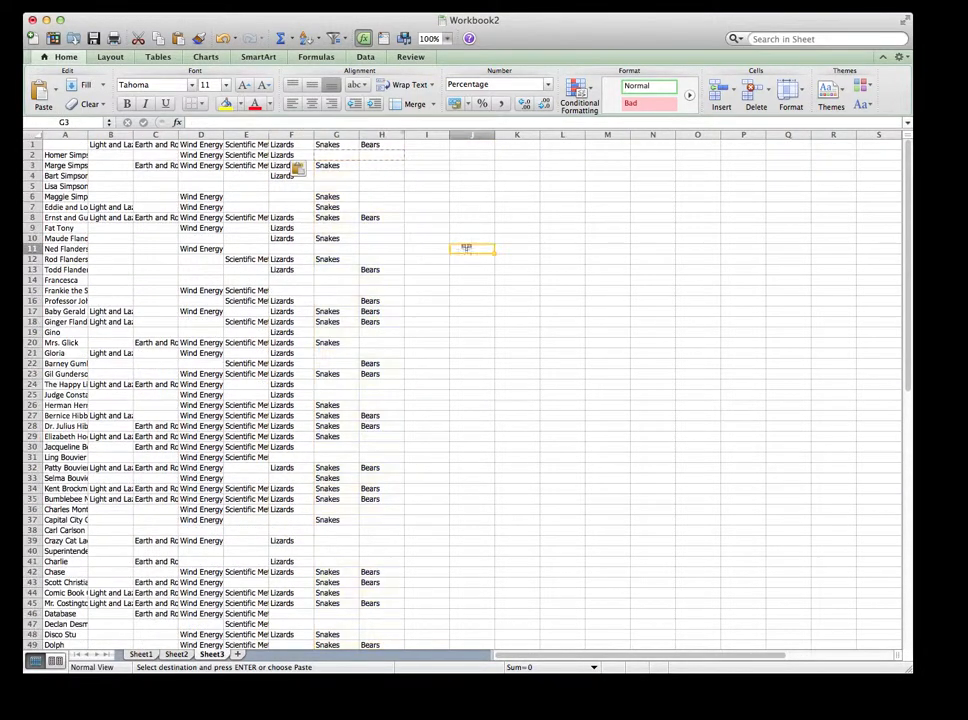
- Examine row 24's topic results across columns B to H, and look over the whole student list down to row 51
left_click(65, 384)
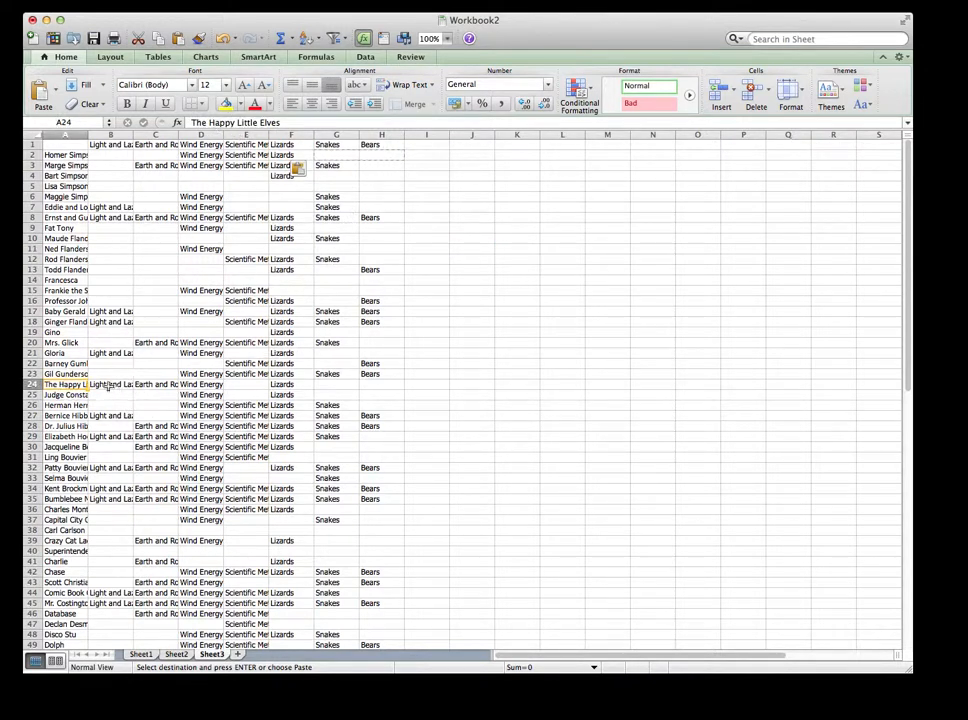
key("Right")
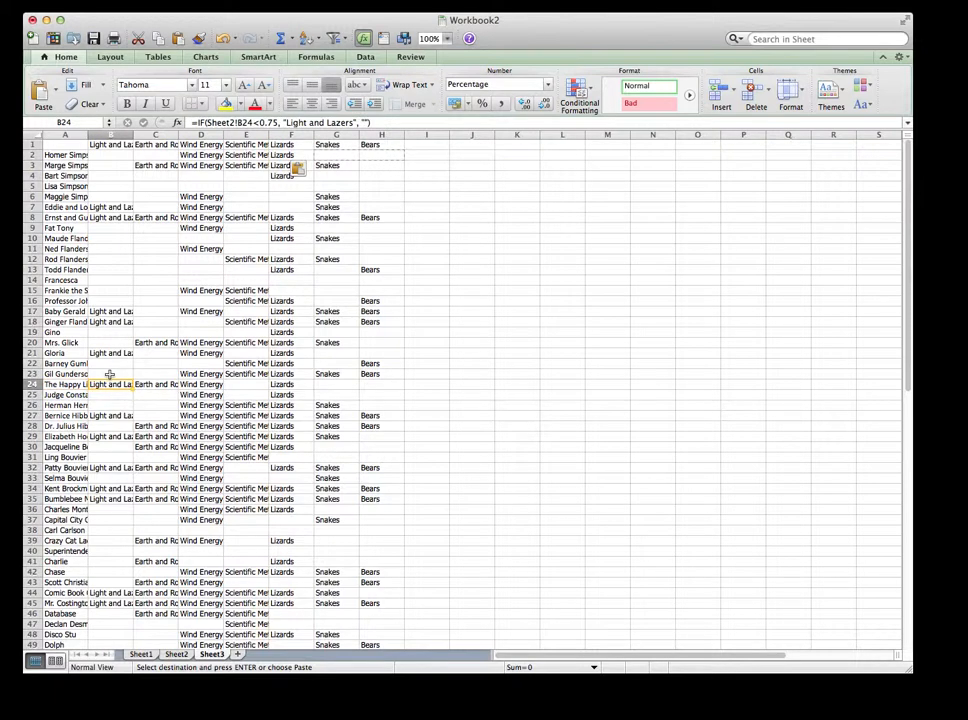
key("Right")
key("Right")
key("Right")
key("Right")
key("Right")
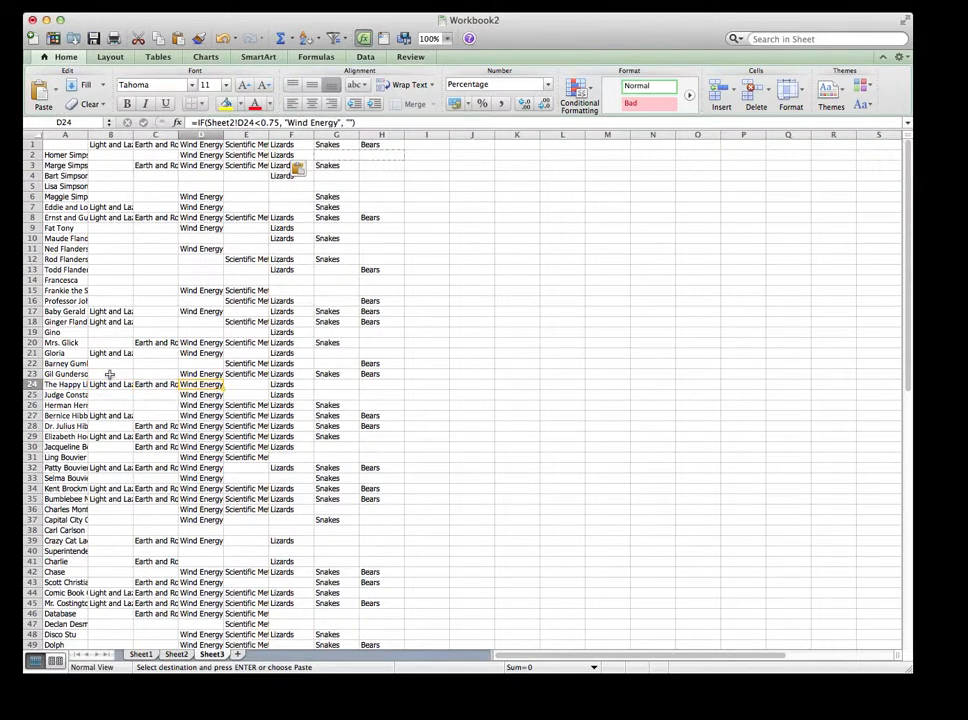
key("Right")
key("Right")
key("Right")
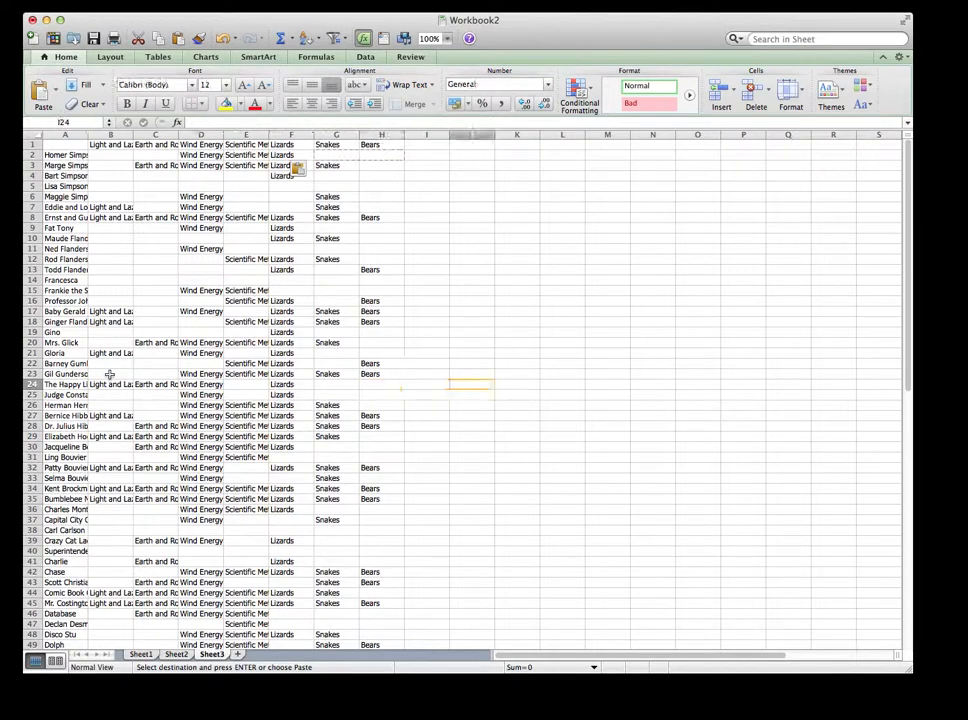
scroll(233, 405, "down", 7)
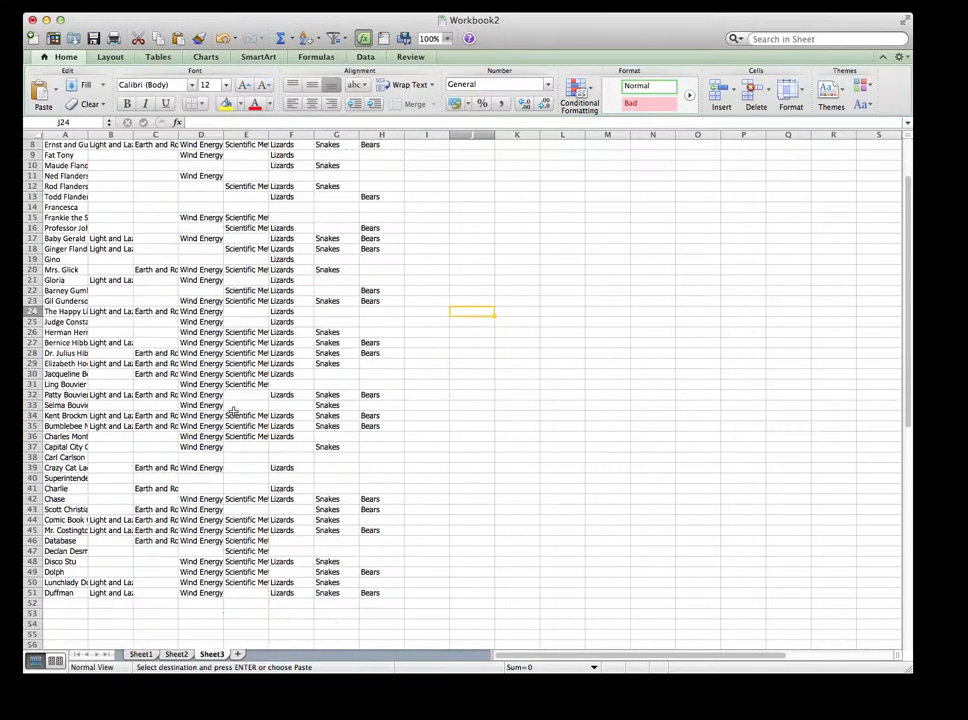
scroll(230, 468, "down", 4)
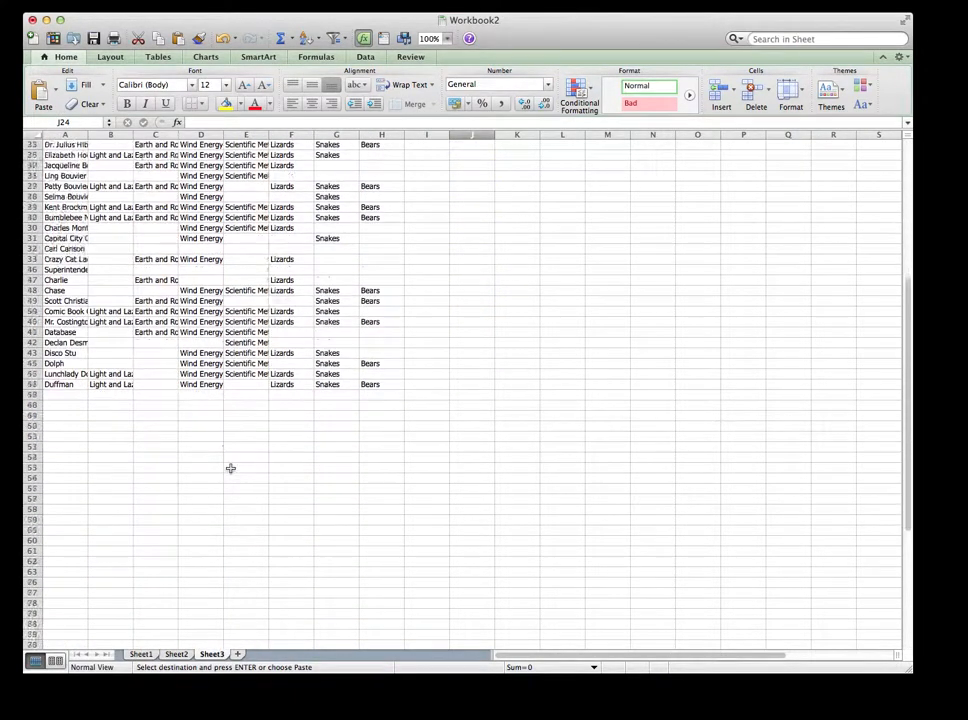
scroll(229, 467, "up", 11)
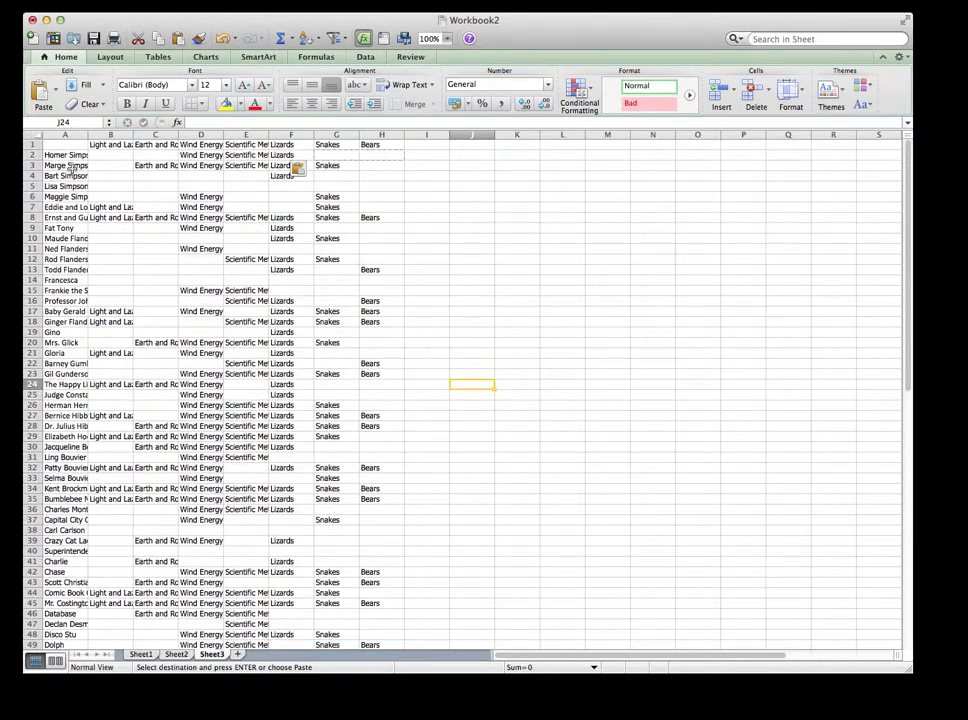
left_click(440, 228)
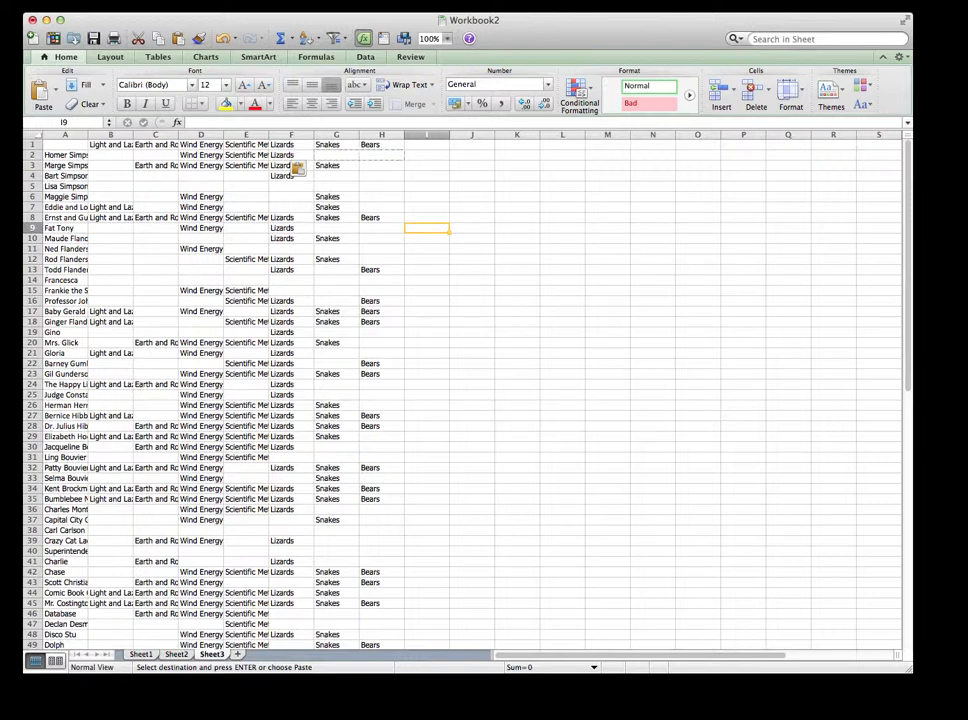
- Save the workbook to the Desktop as "SCI tutoring CFA2" in Excel Workbook (.xlsx) format
key("super+s")
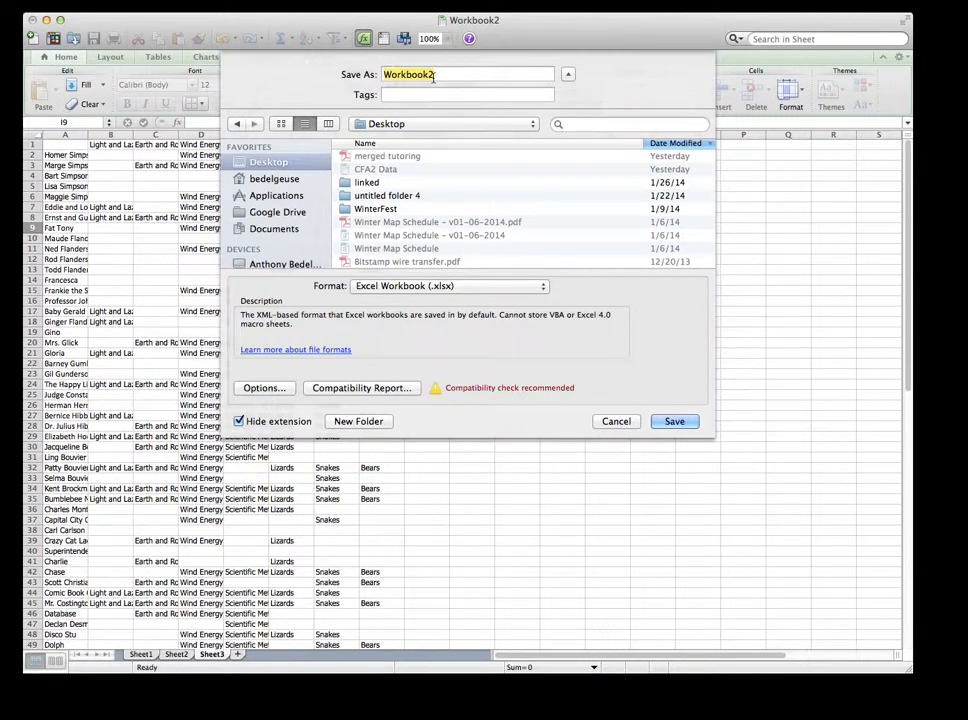
type("SCI tutoring CFA2")
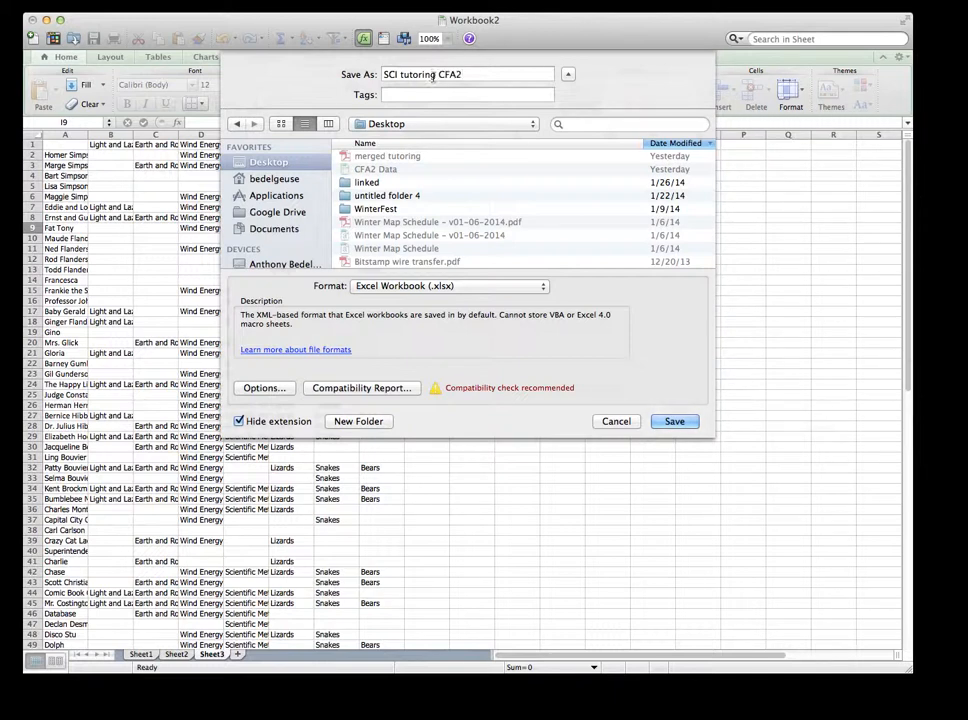
left_click(687, 426)
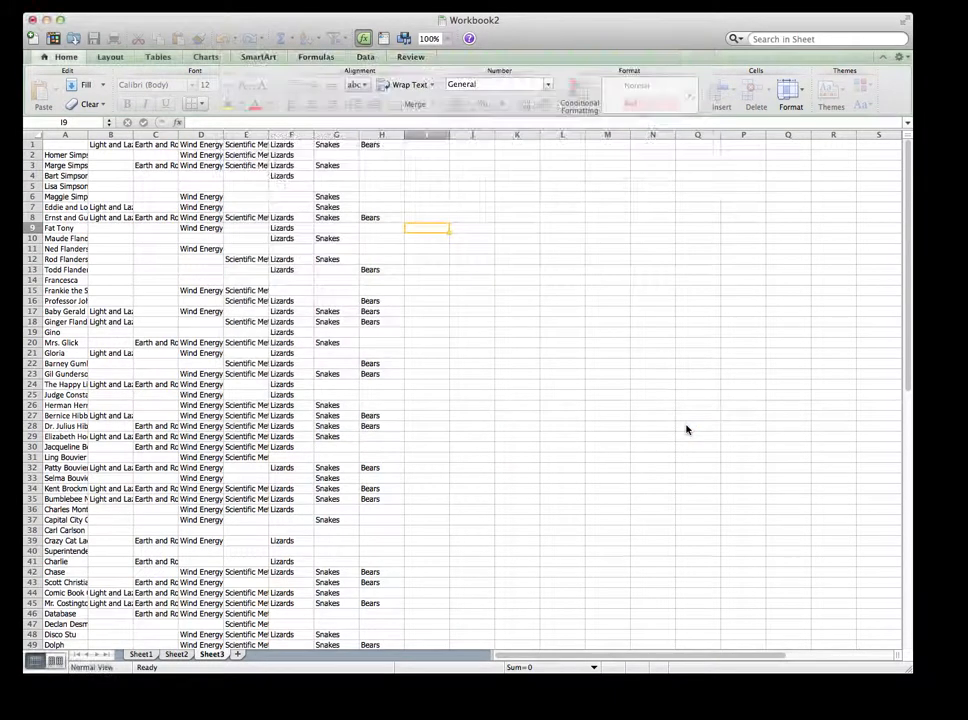
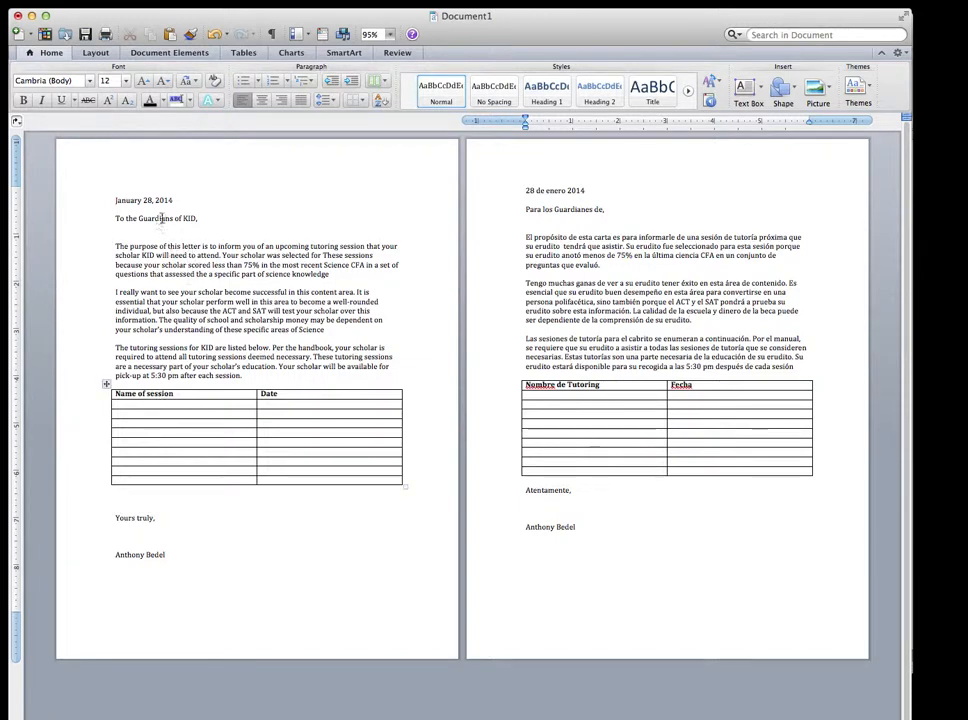
- In the Word parent letter, examine each KID placeholder in the English page's greeting and body, and its blank session table
left_click(163, 228)
double_click(189, 218)
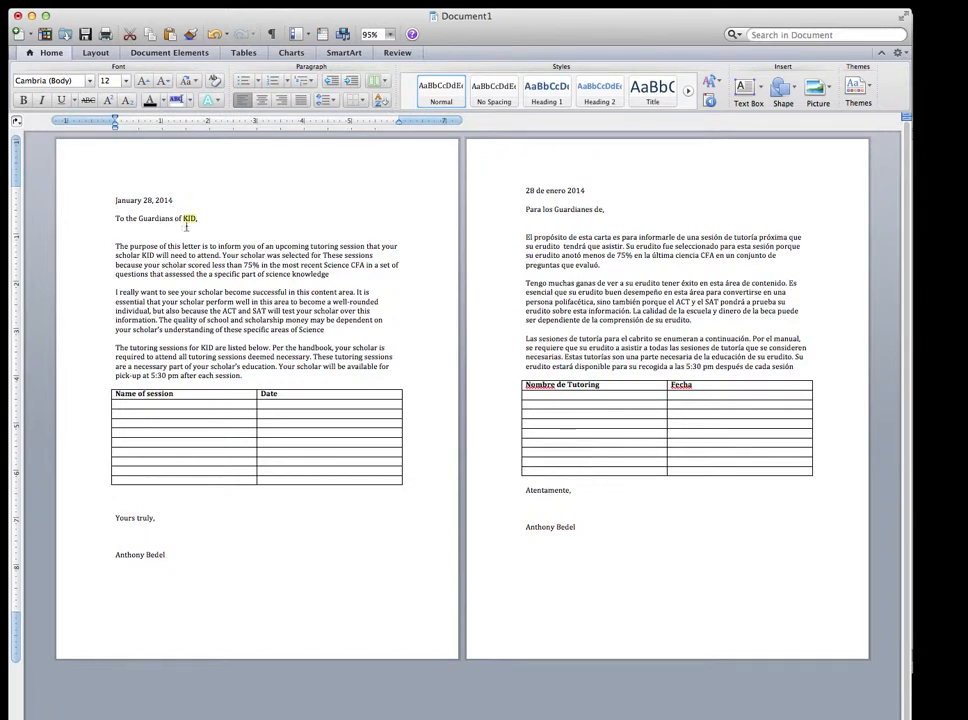
double_click(148, 255)
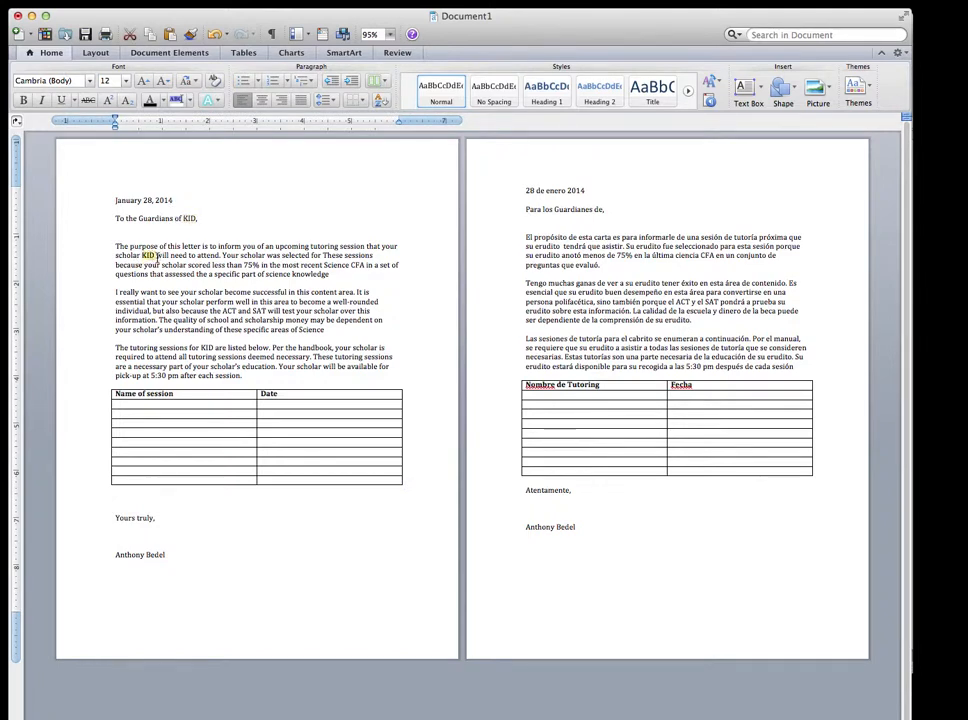
double_click(207, 347)
left_click(207, 406)
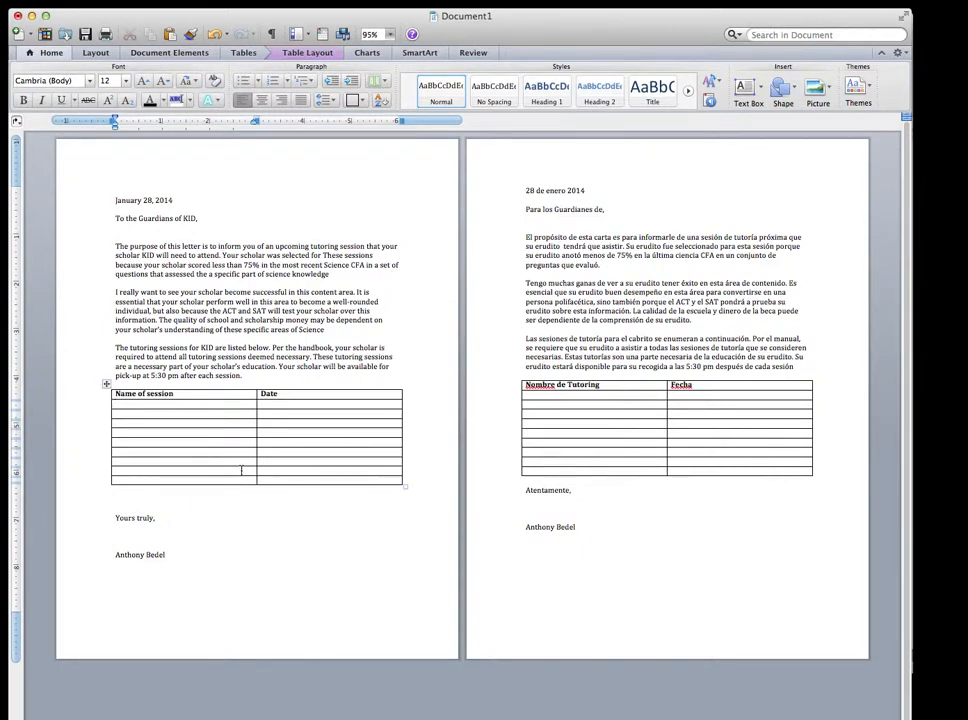
- Merge the two cells of the first blank row under the header in the English letter's session table
left_click(269, 404)
left_click_drag(269, 404, 244, 404)
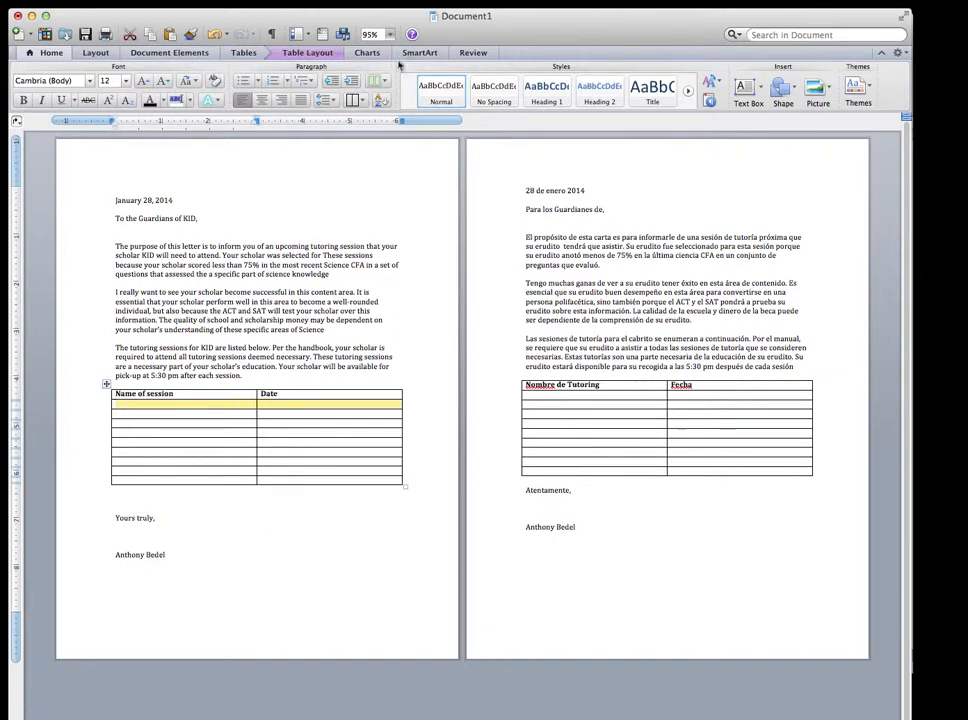
left_click(246, 53)
left_click(307, 52)
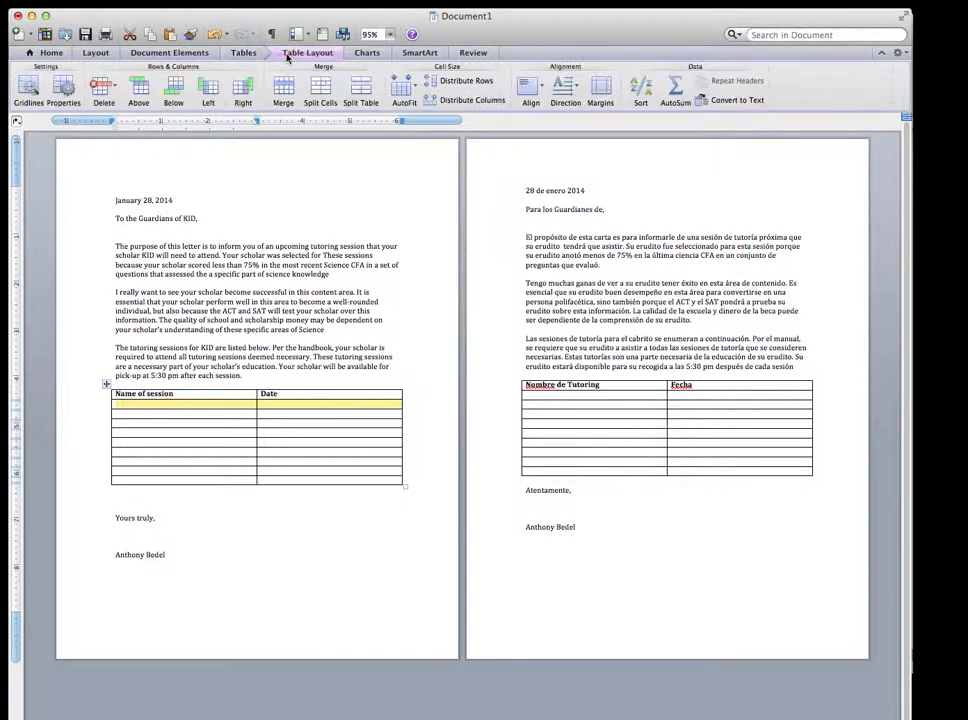
left_click(284, 88)
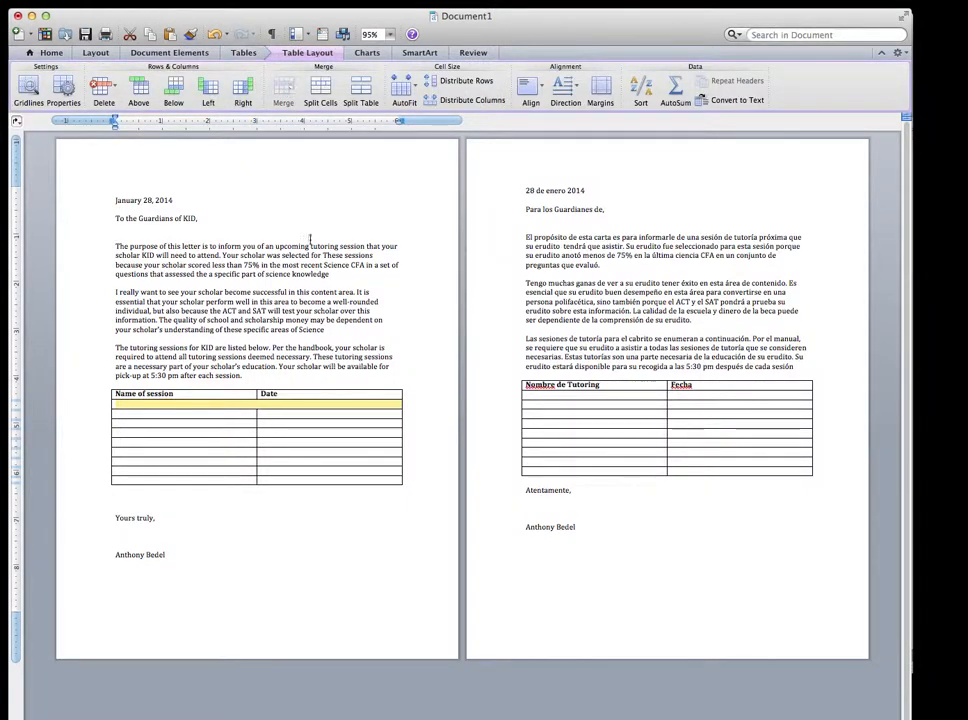
- Delete all the two-column blank rows beneath the merged row in the English session table, removing entire rows
left_click(264, 483)
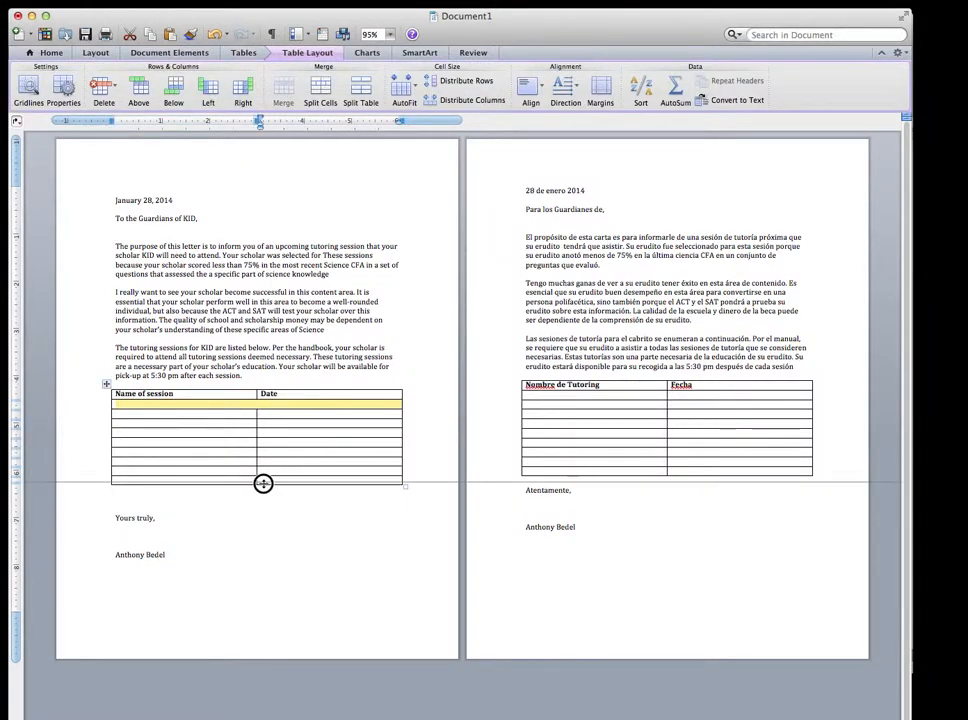
left_click_drag(271, 481, 220, 420)
right_click(220, 416)
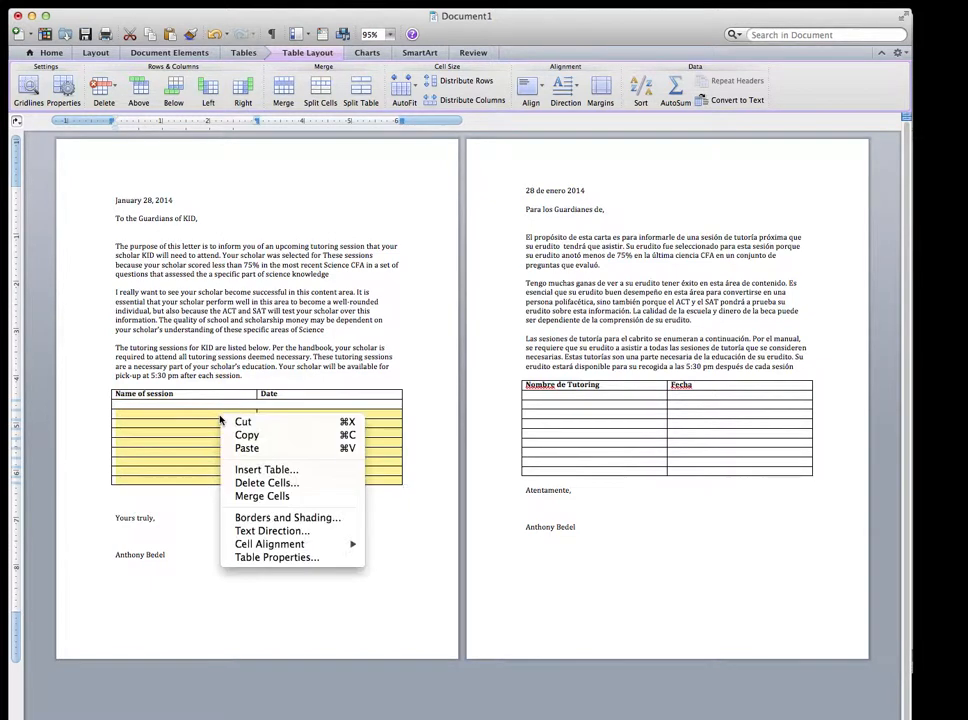
left_click(283, 484)
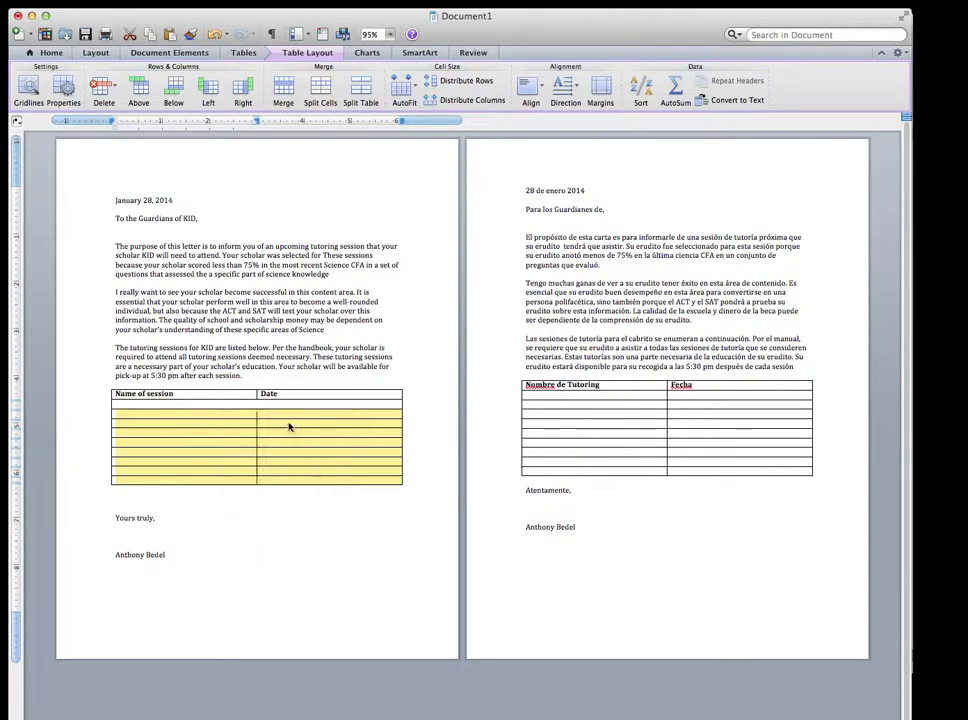
left_click(272, 371)
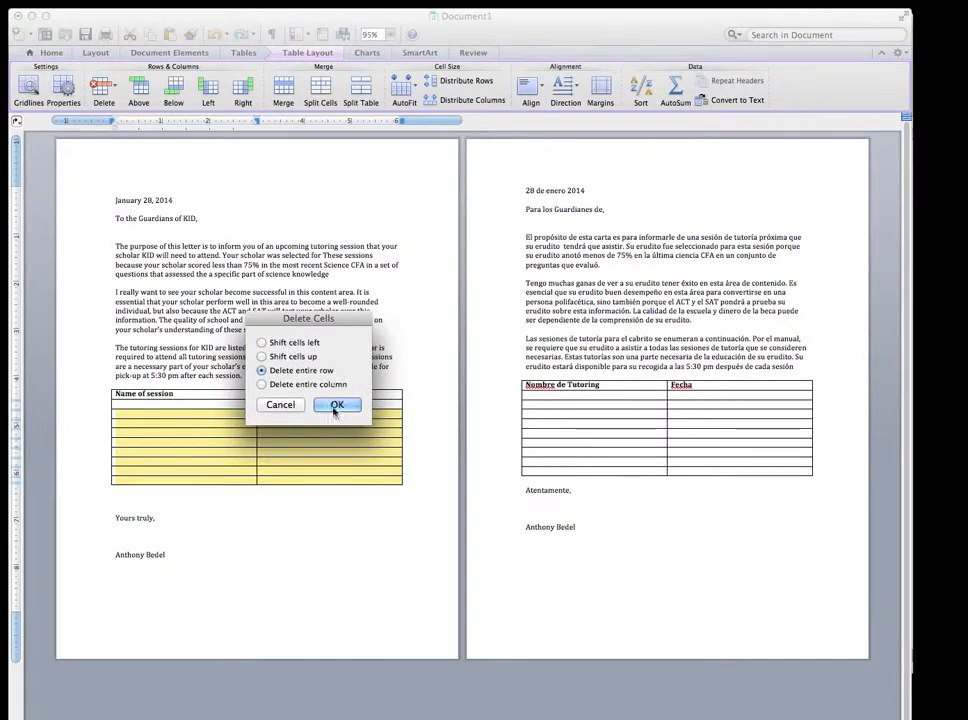
left_click(337, 404)
- Add nine full-width blank rows below the merged row of the English session table
left_click(313, 403)
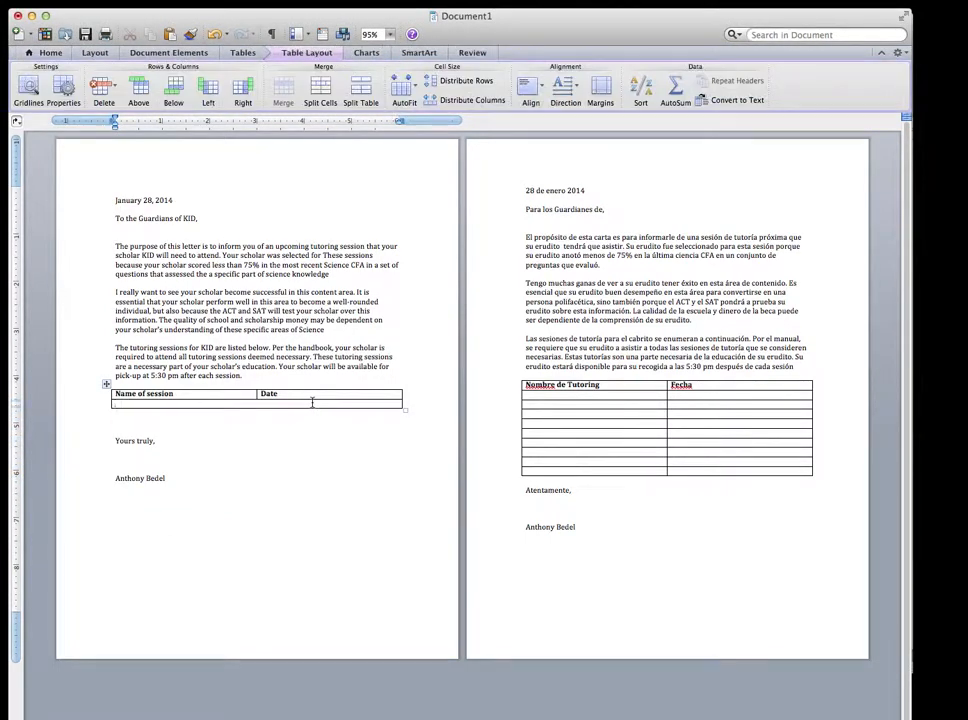
key("Tab")
key("Tab")
key("Tab")
key("Tab")
key("Tab")
key("Tab")
key("Tab")
key("Tab")
key("Tab")
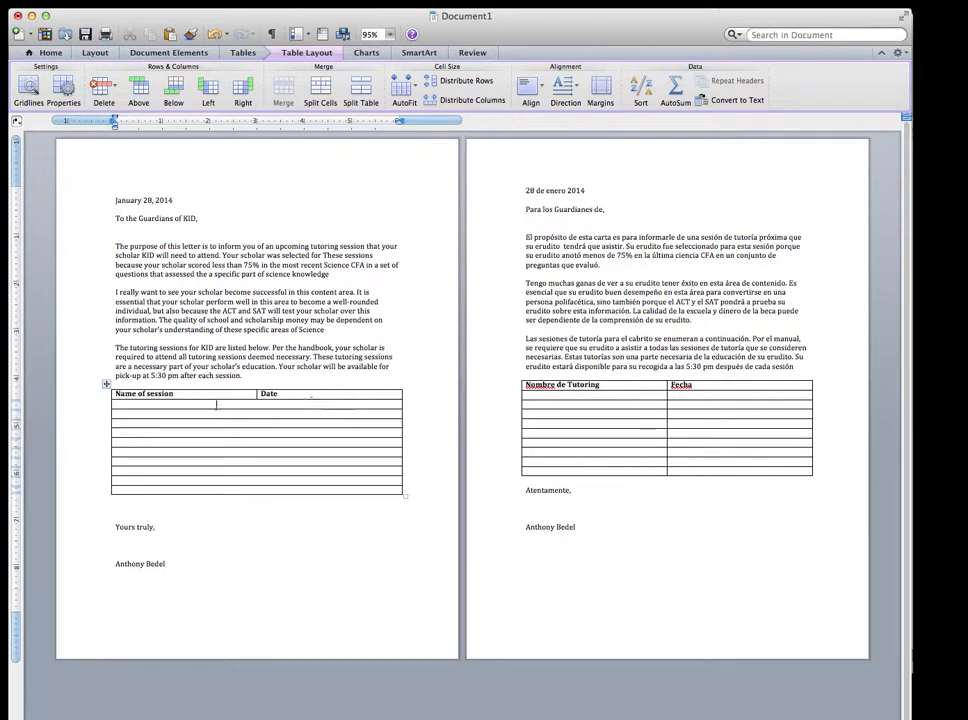
- Replace the Spanish letter's session table with a copy of the English session table
left_click(106, 384)
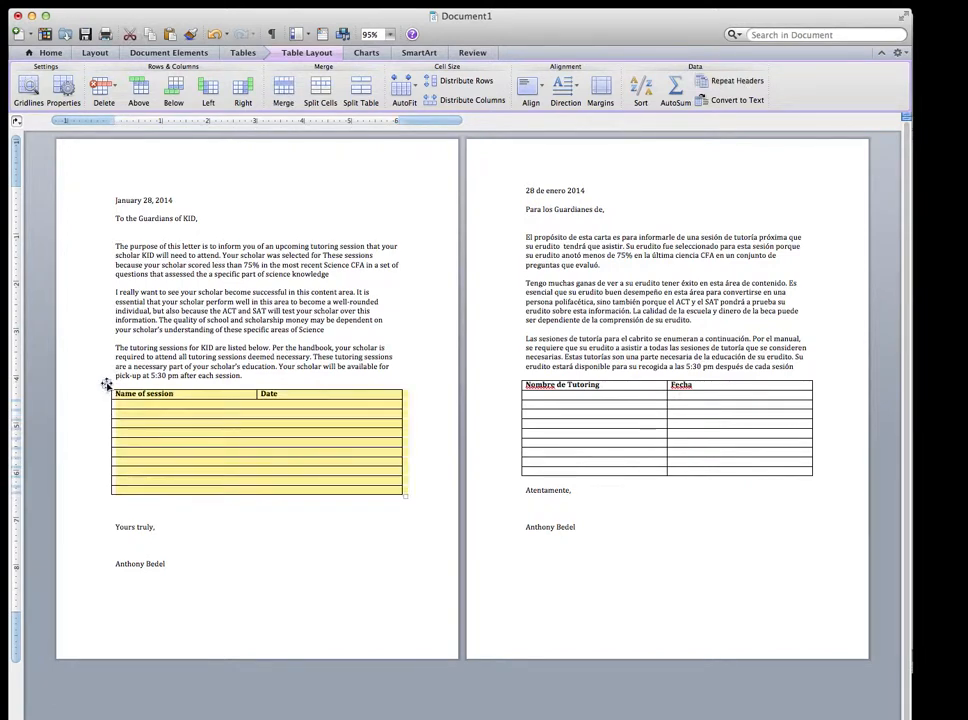
left_click(579, 439)
left_click(516, 381)
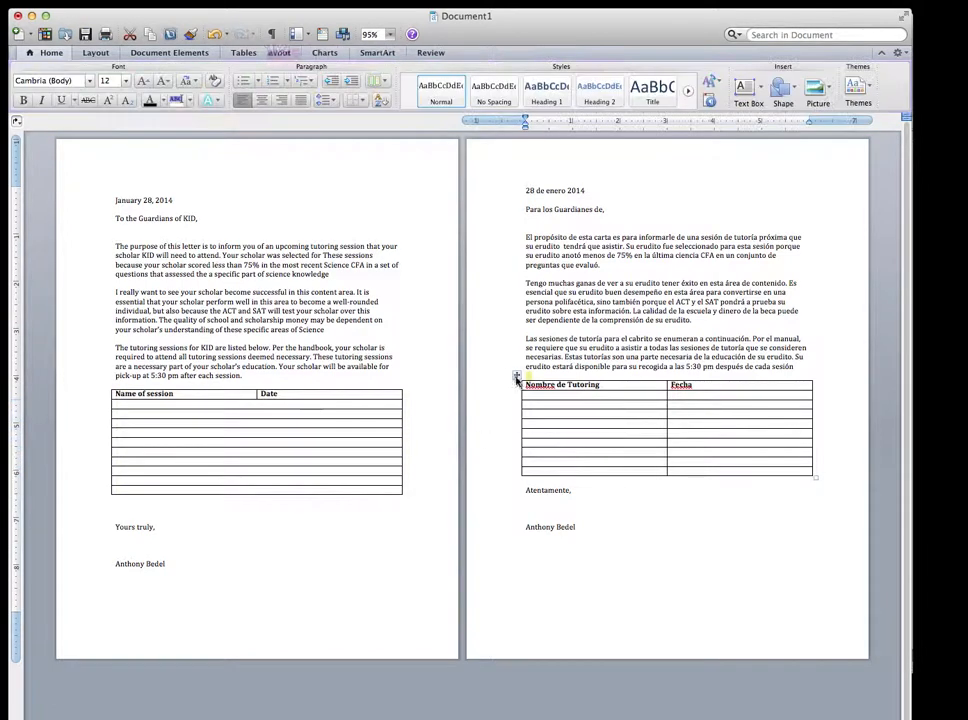
left_click(516, 381)
key("BackSpace")
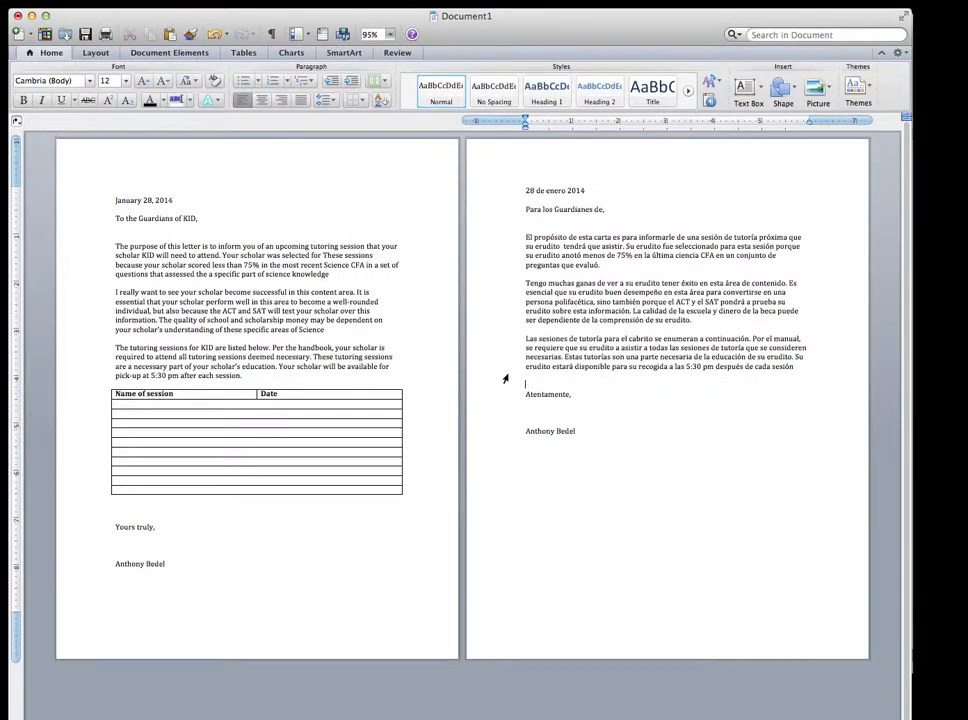
key("super+v")
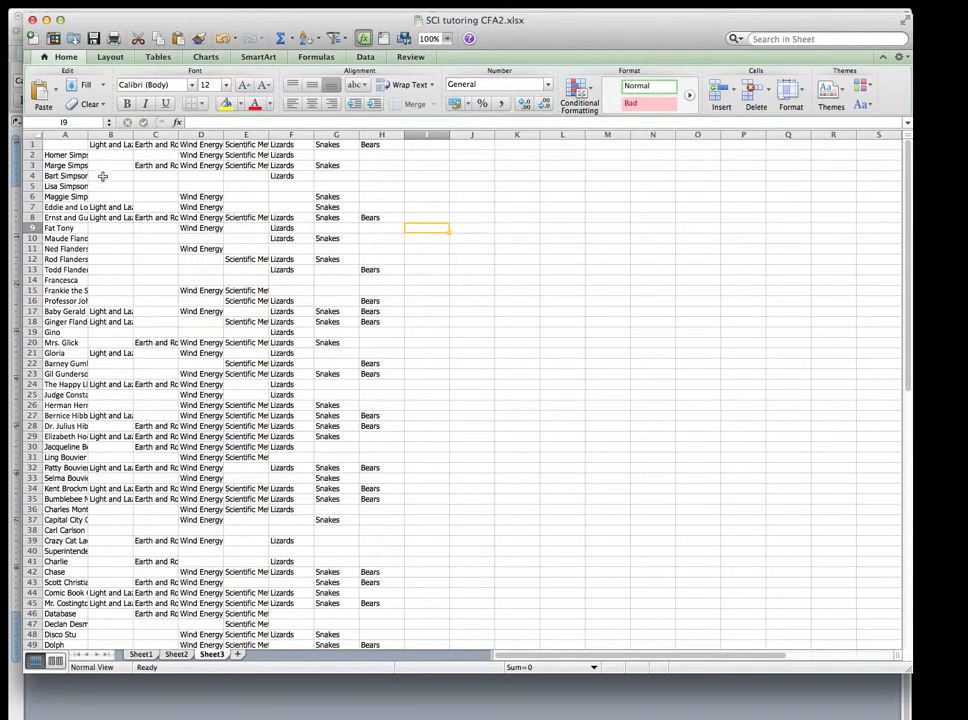
- Change the below-75% text in the B2 formula to "Light and Lazers on 1/7/14"
left_click(108, 144)
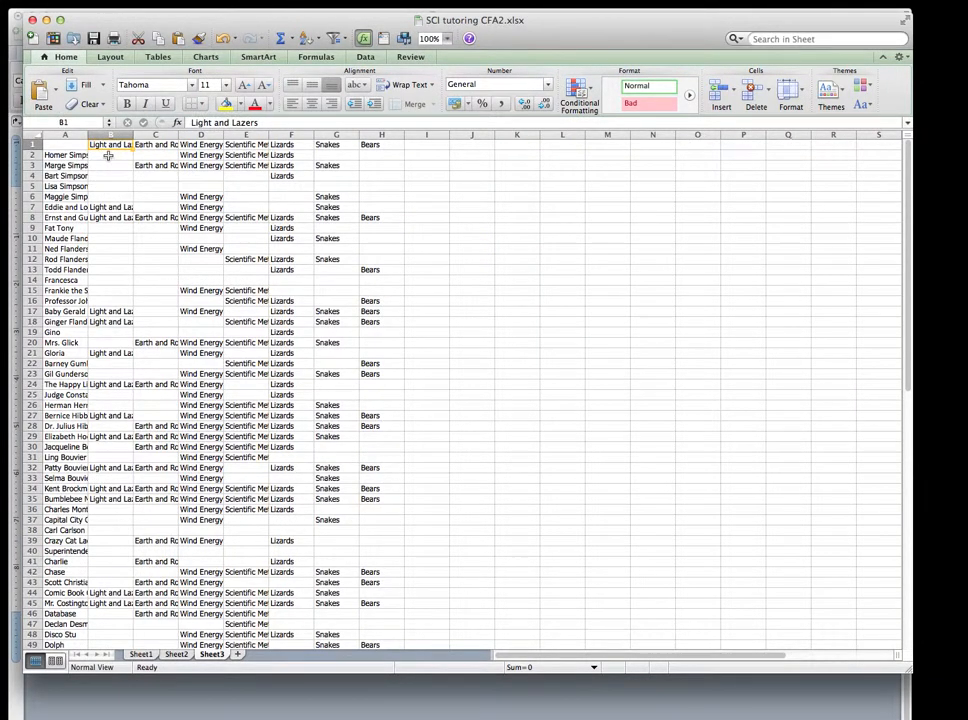
left_click(110, 155)
left_click(345, 122)
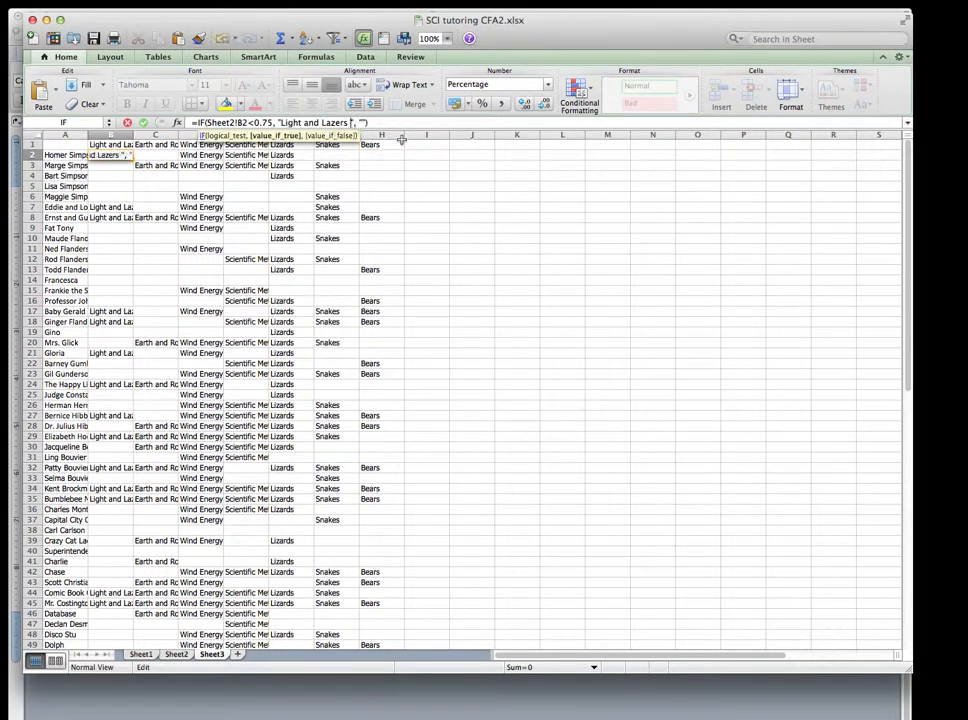
type("on 1/7/14")
key("Return")
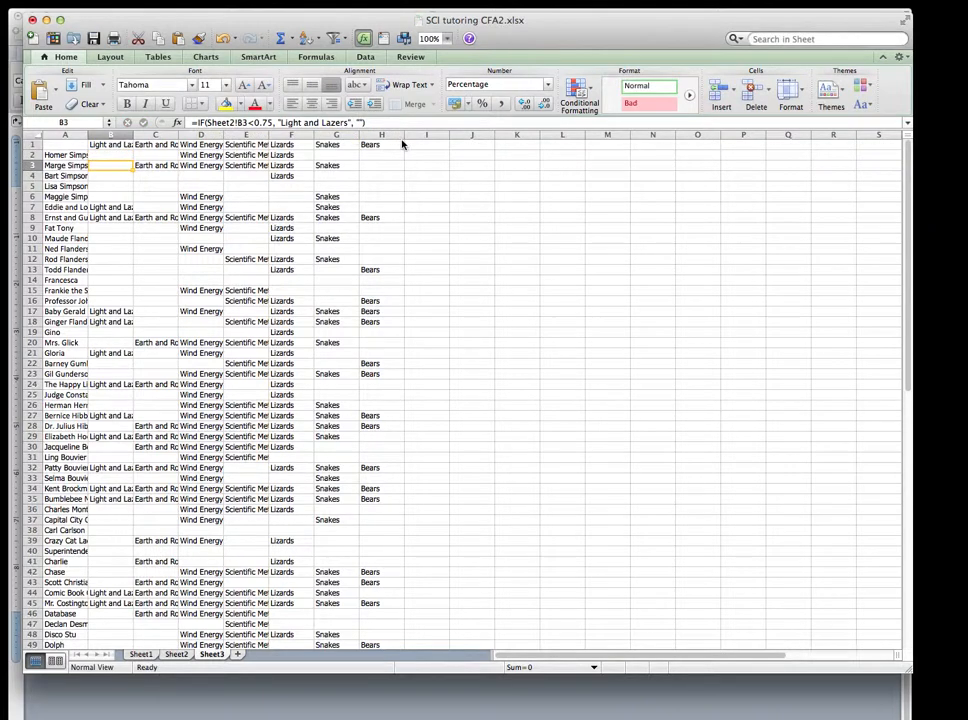
- Change the below-75% text in the C2 formula to "Earth and Rocks on 1/14/14"
key("Up")
key("Right")
left_click(374, 123)
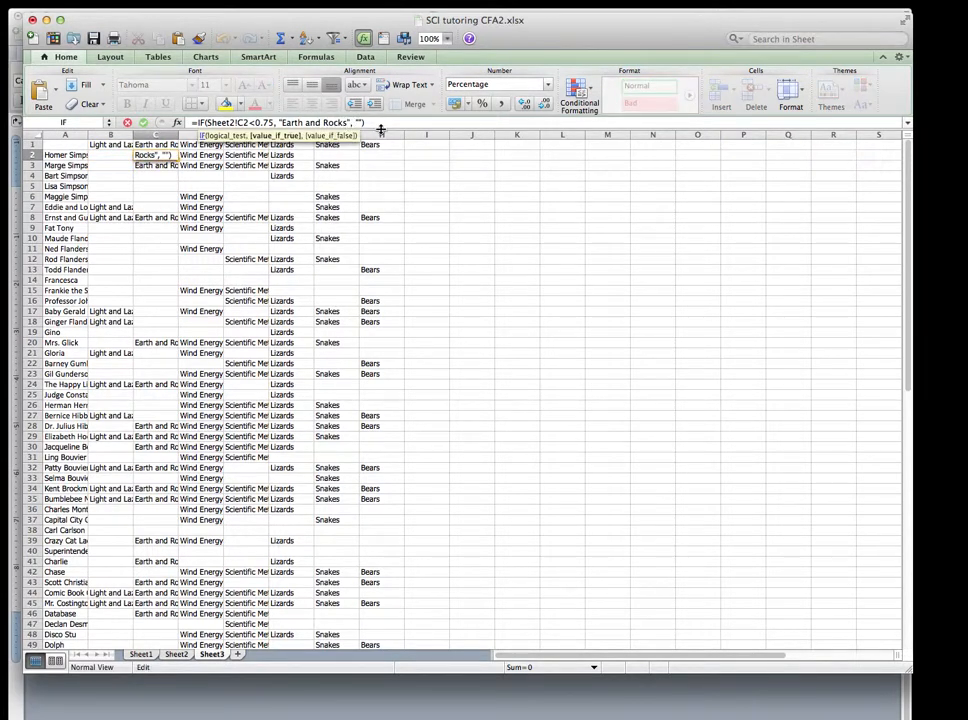
type("on 1/14/14")
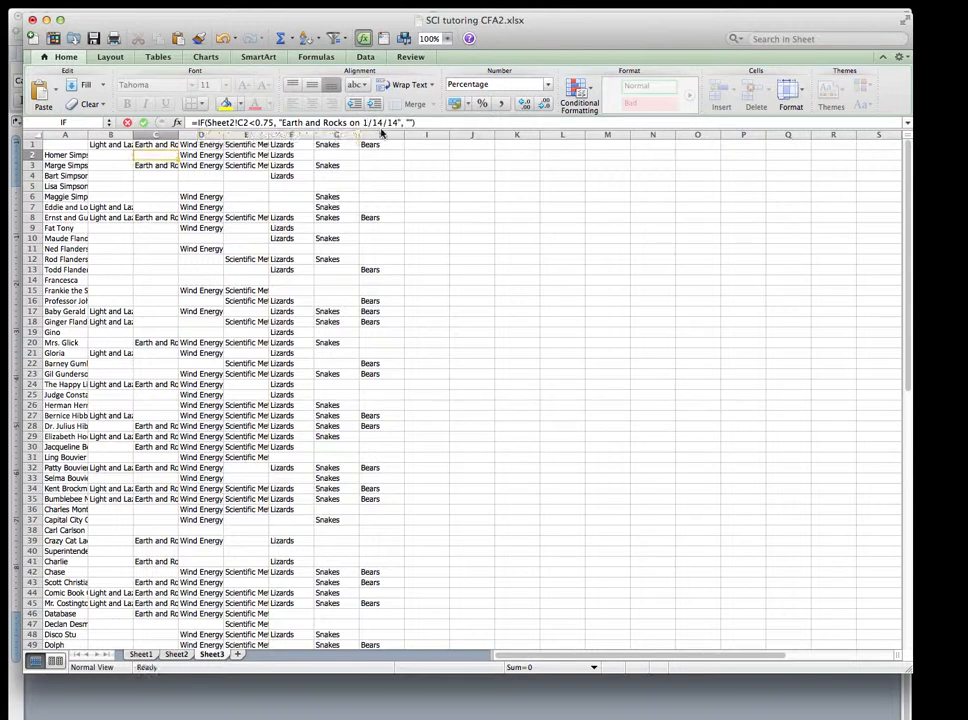
key("Return")
- Change the below-75% text in the D2 formula to "Wind Energy on 1/21/14"
key("Up")
key("Right")
left_click(368, 126)
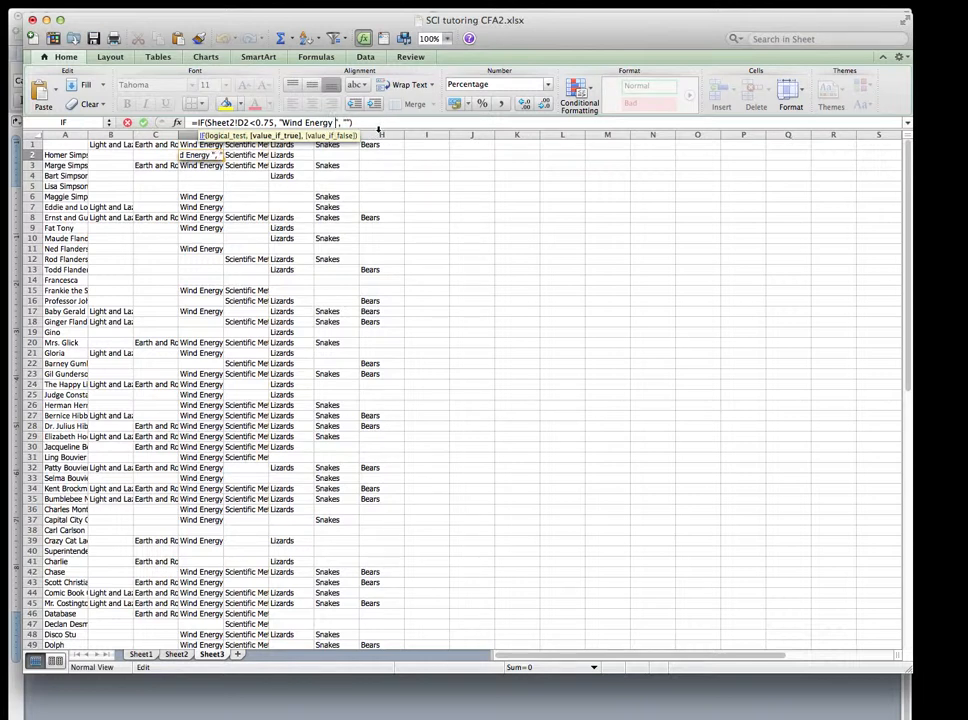
type("on 1/21/")
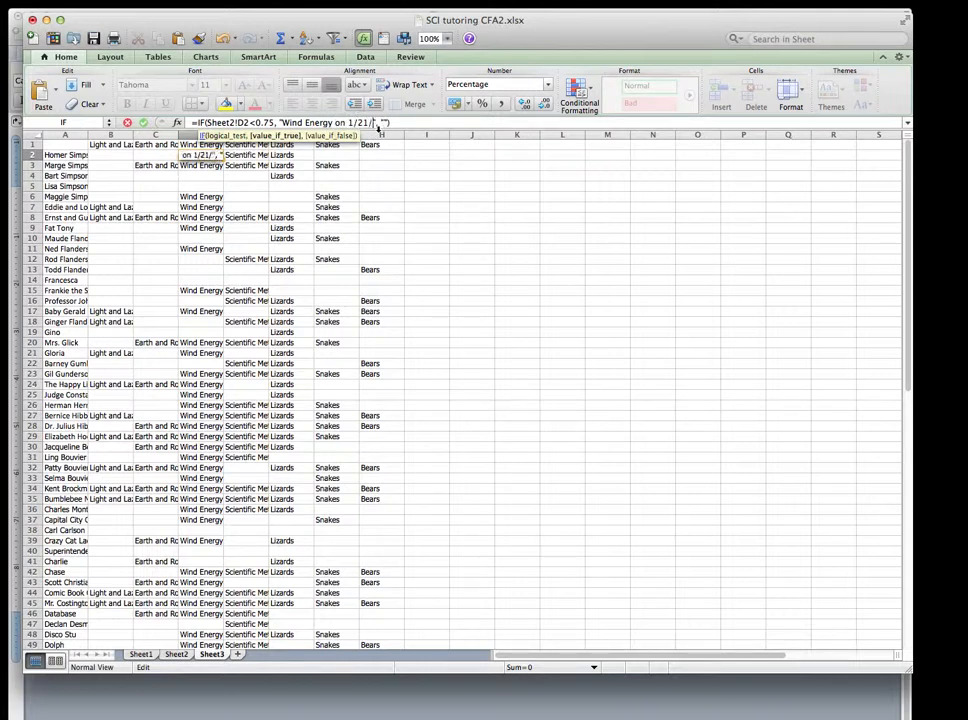
type("14")
key("Tab")
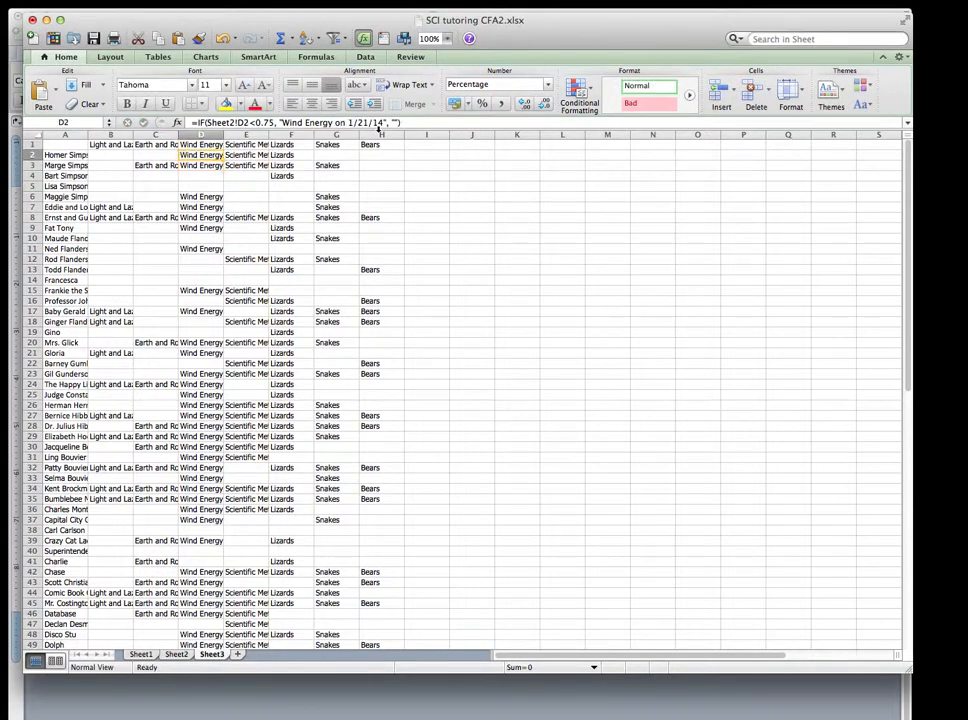
- Change the below-75% text in the E2 formula to "Scientific Method on 1/28/14"
left_click(363, 122)
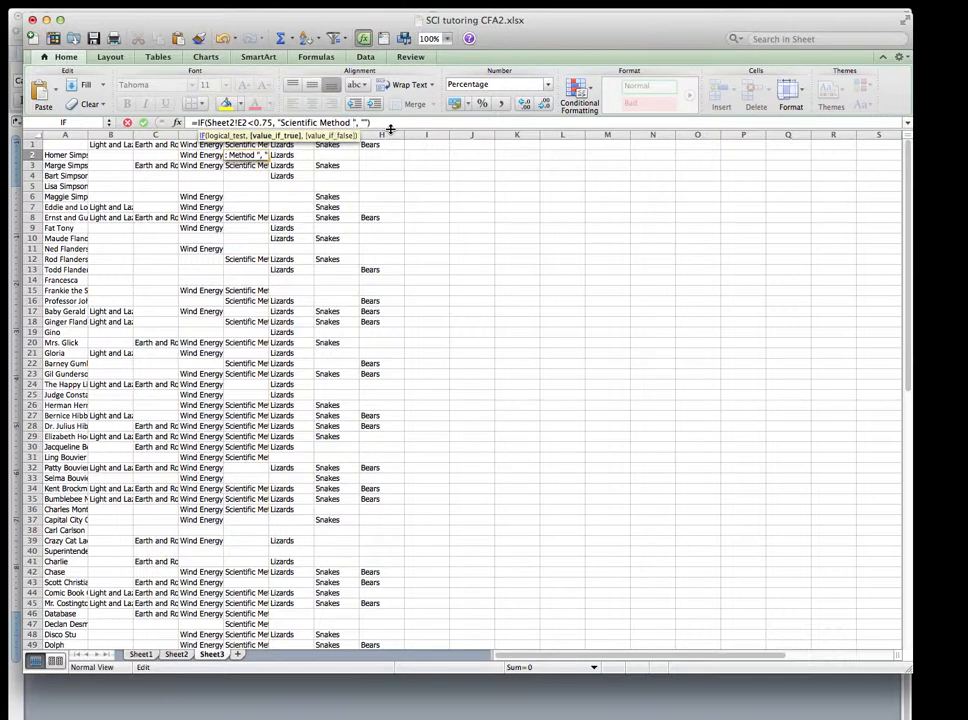
type("on 1/28/14")
key("Tab")
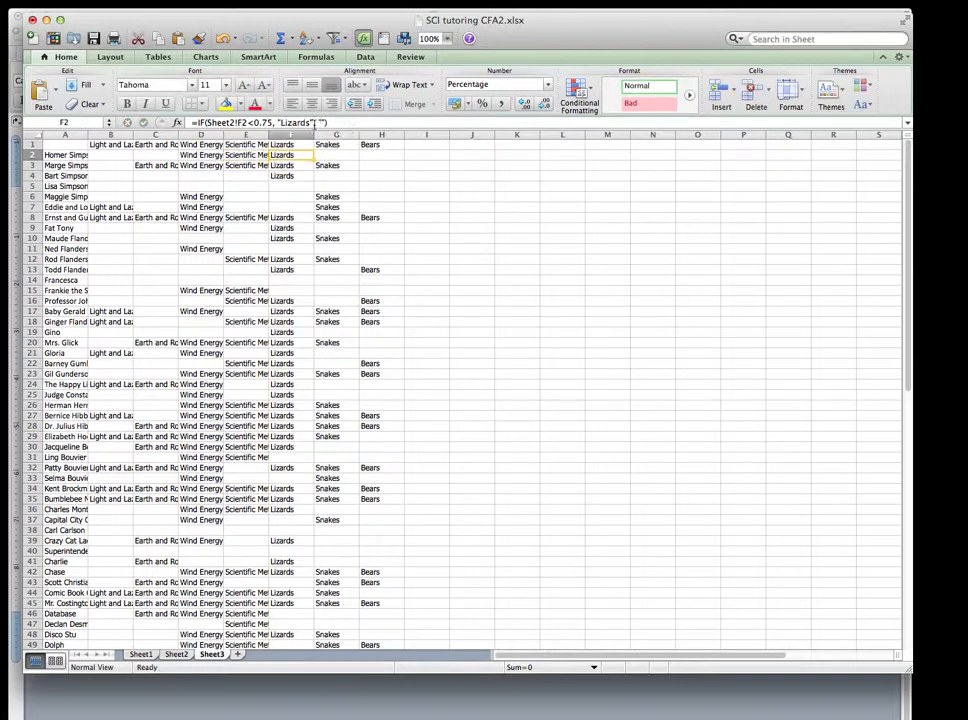
- Add the date 02/20/14 after "Lizards" in the F2 formula's below-75% text
left_click(372, 123)
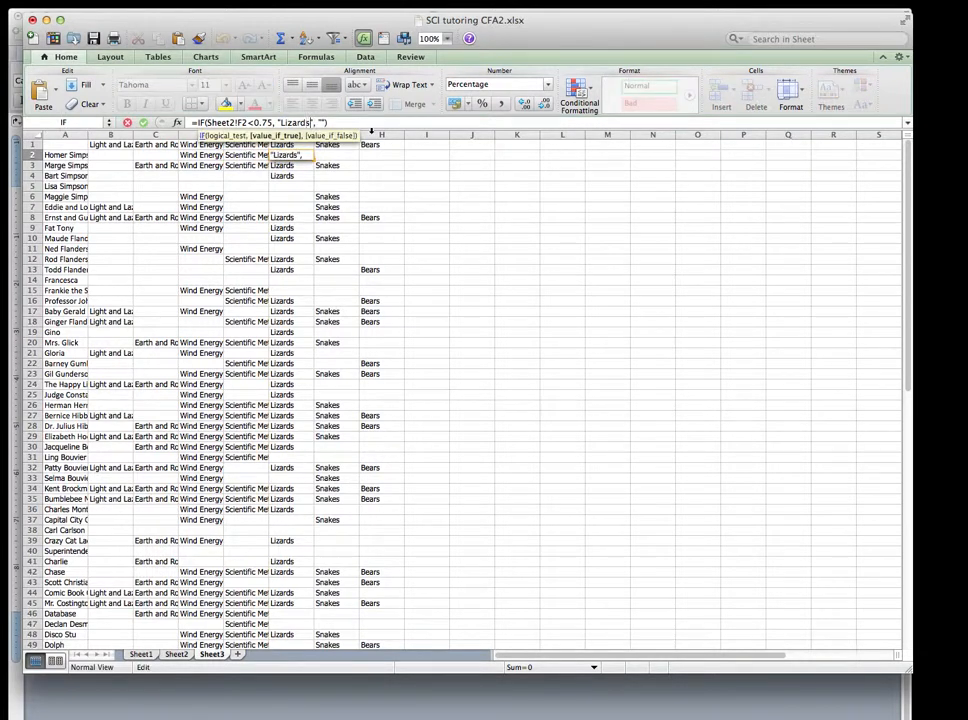
type("02")
type("/20")
type("/14")
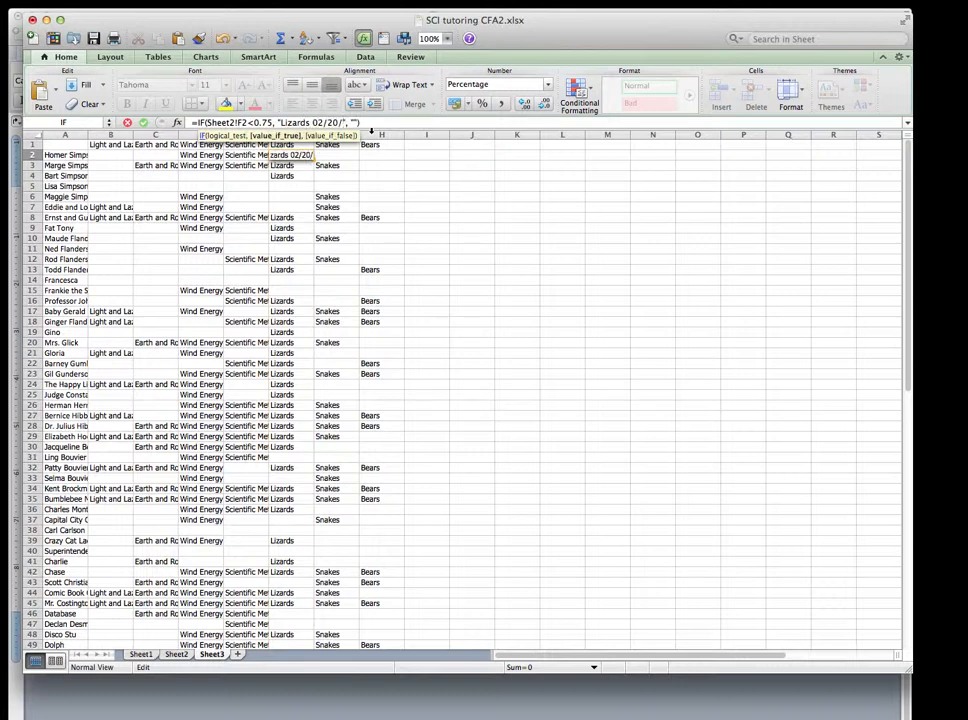
key("Tab")
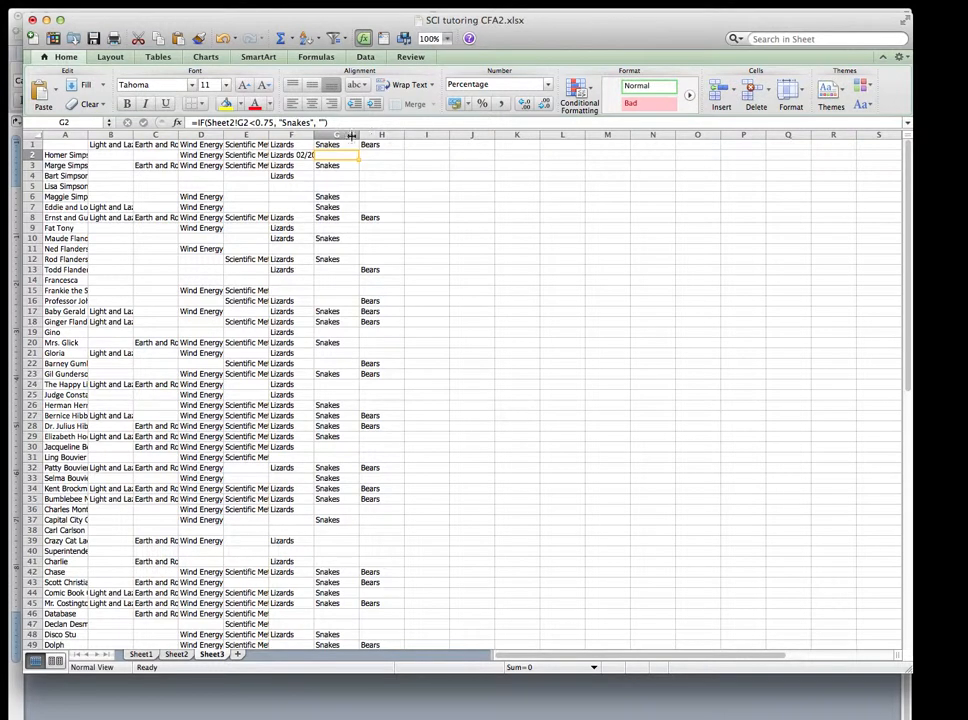
- Change the below-75% text in the G2 formula to "Snakes on 02/09/14"
left_click(325, 122)
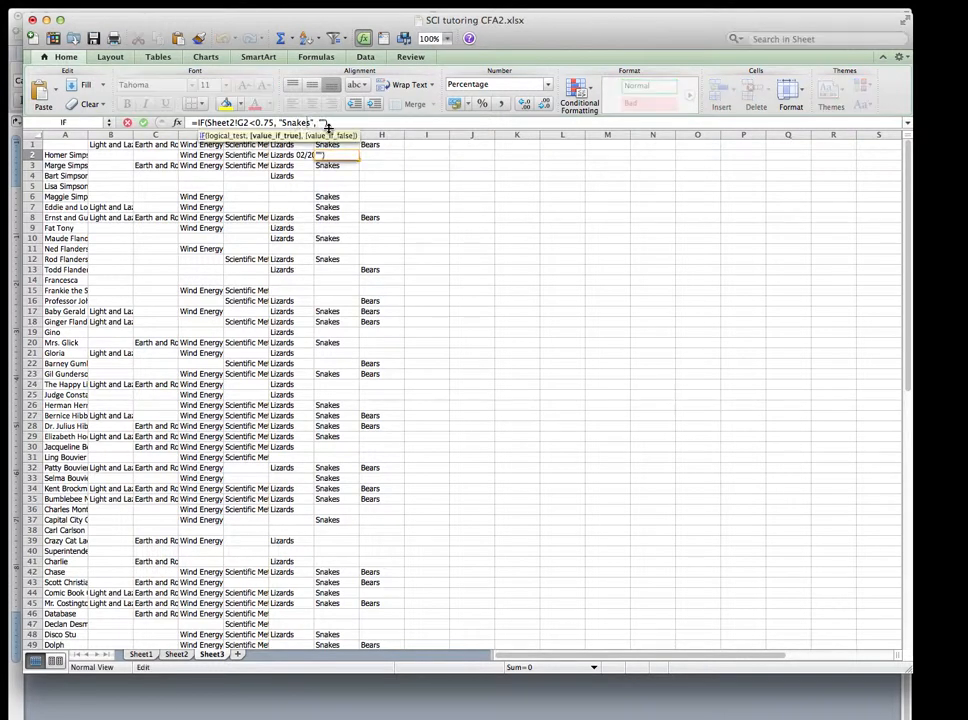
key("Right")
type("on 02/")
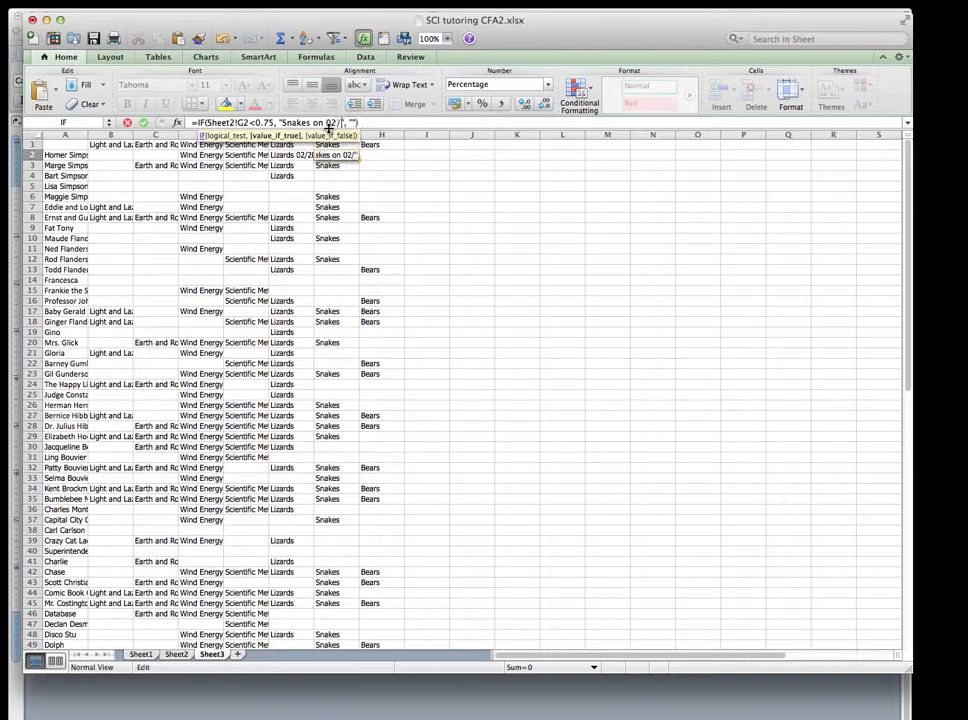
type("09/14")
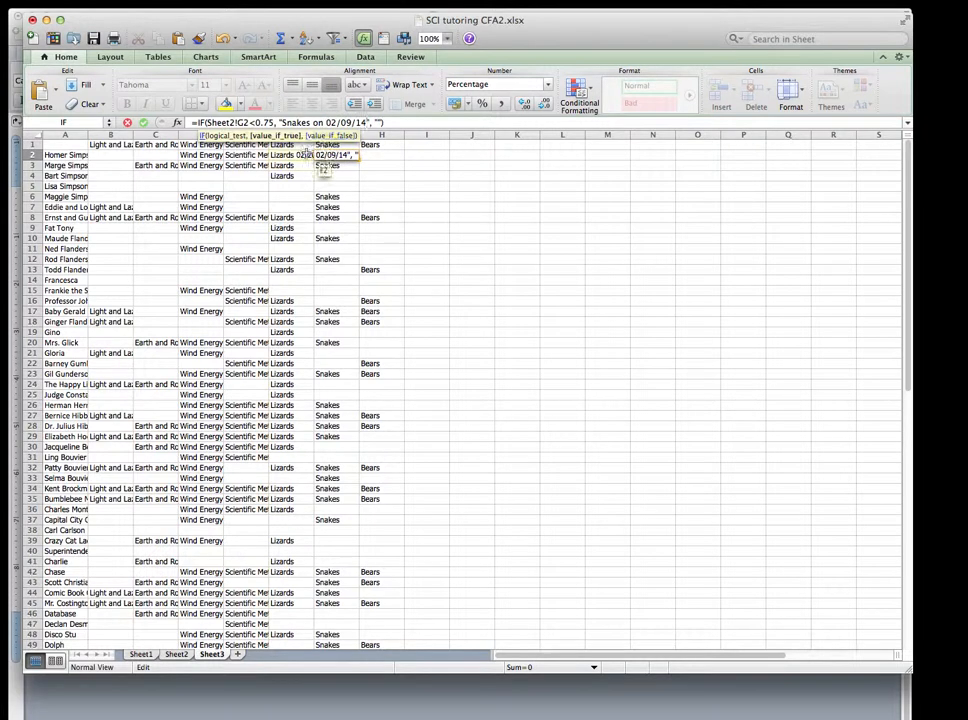
type("+F2")
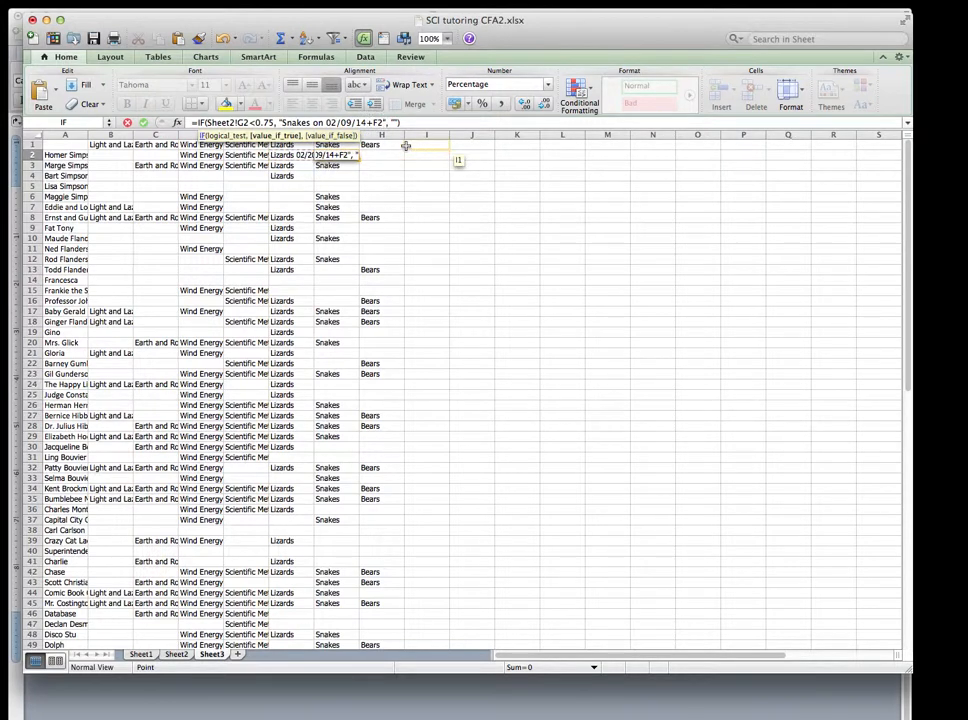
key("BackSpace")
key("BackSpace")
key("BackSpace")
key("Return")
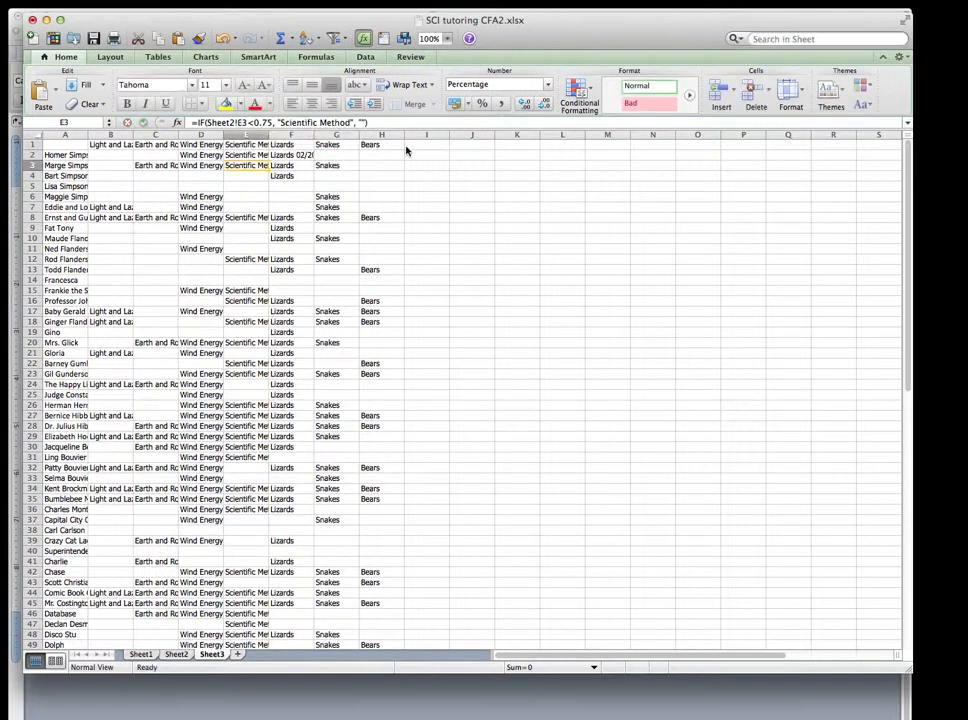
- Insert the word "on" before the date in the F2 formula so its text reads "Lizards on 02/20/14"
key("Up")
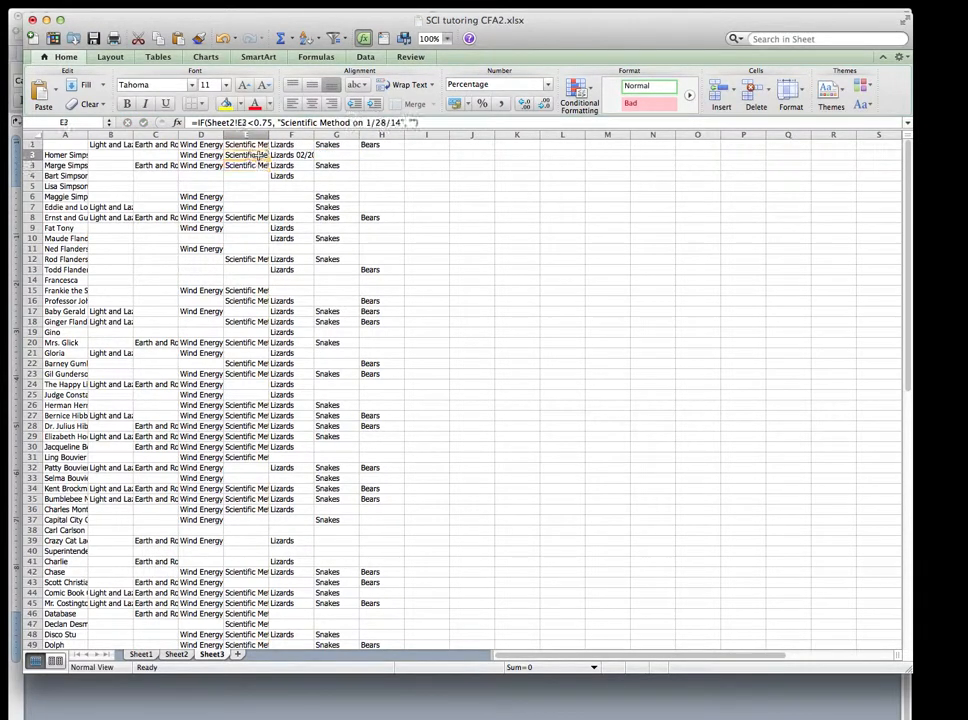
key("Right")
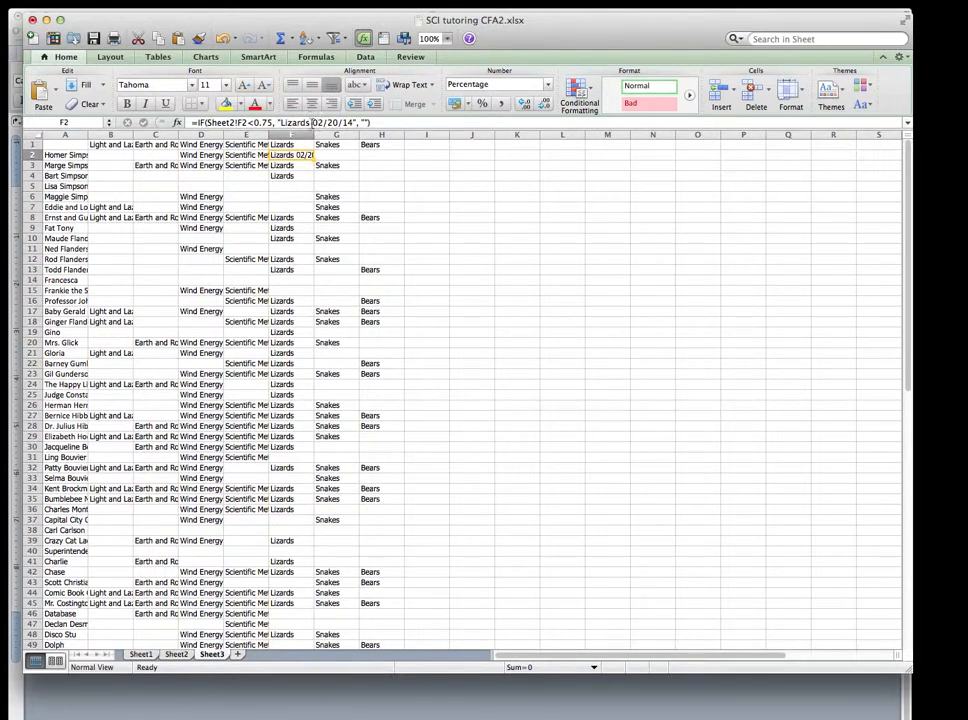
left_click(313, 122)
type("on")
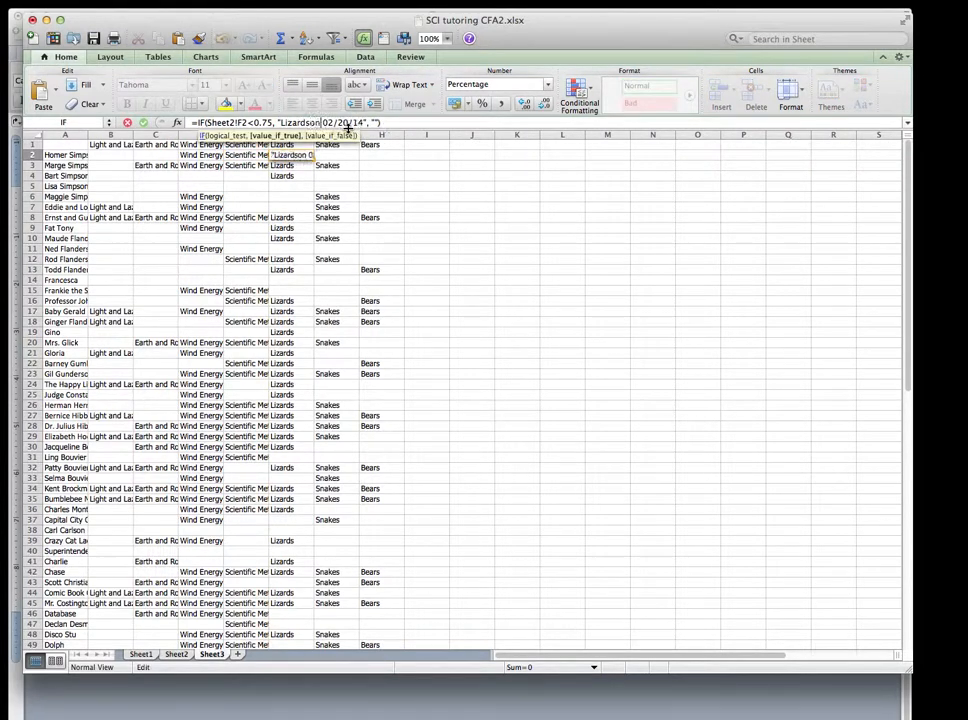
key("Left")
key("Left")
key("Return")
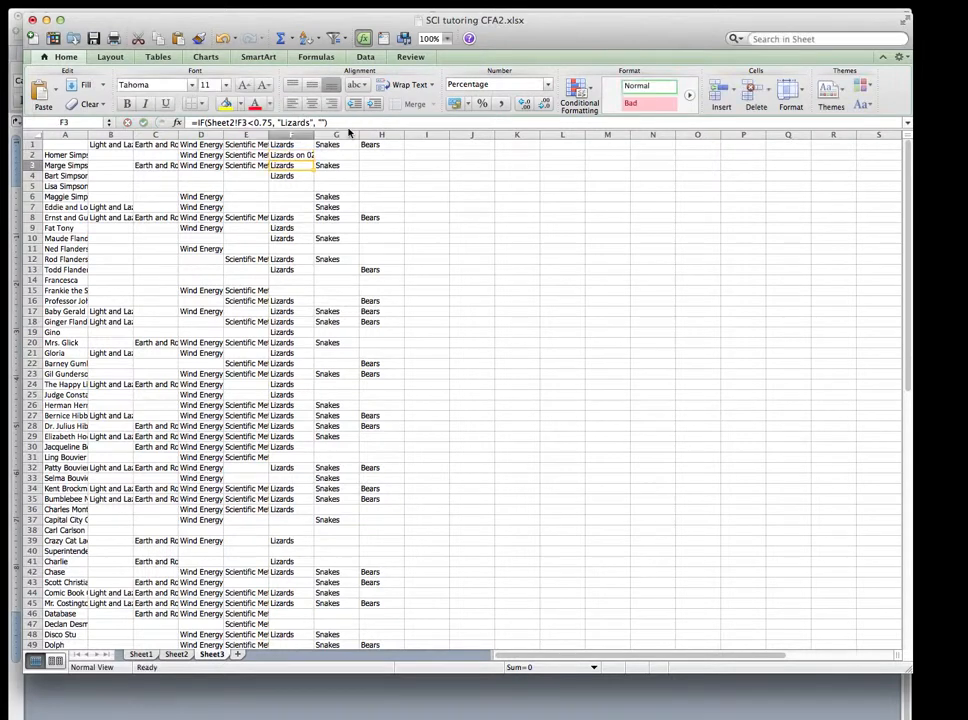
key("Up")
key("Right")
key("Left")
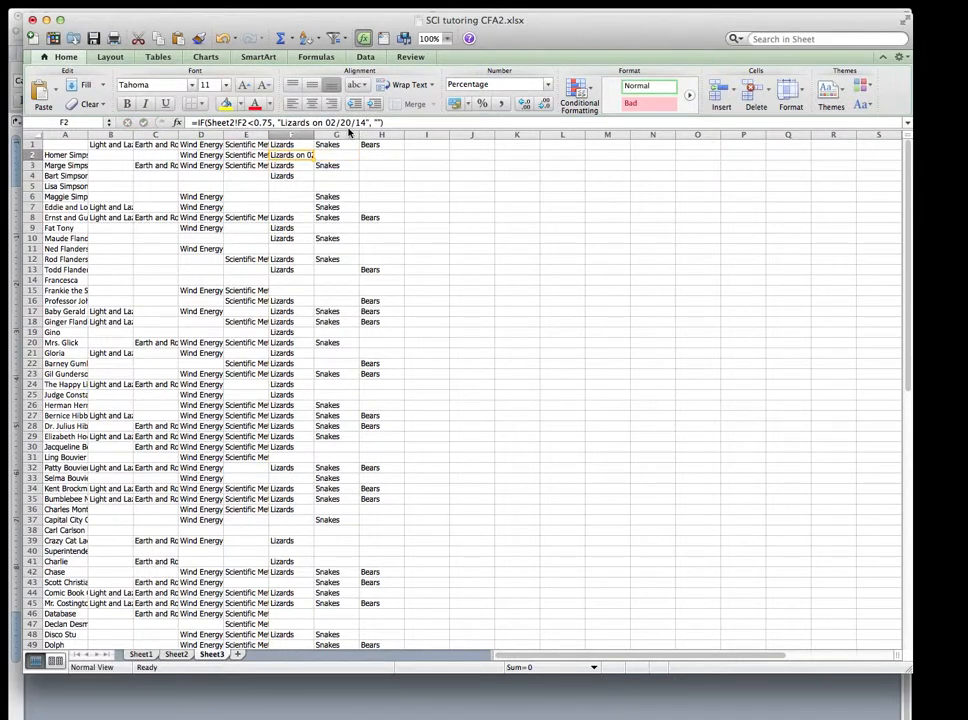
- Copy the formulas in B2:H2 over the formulas of all other students in B3:H51
key("Left")
key("Left")
key("Left")
key("Left")
key("Left")
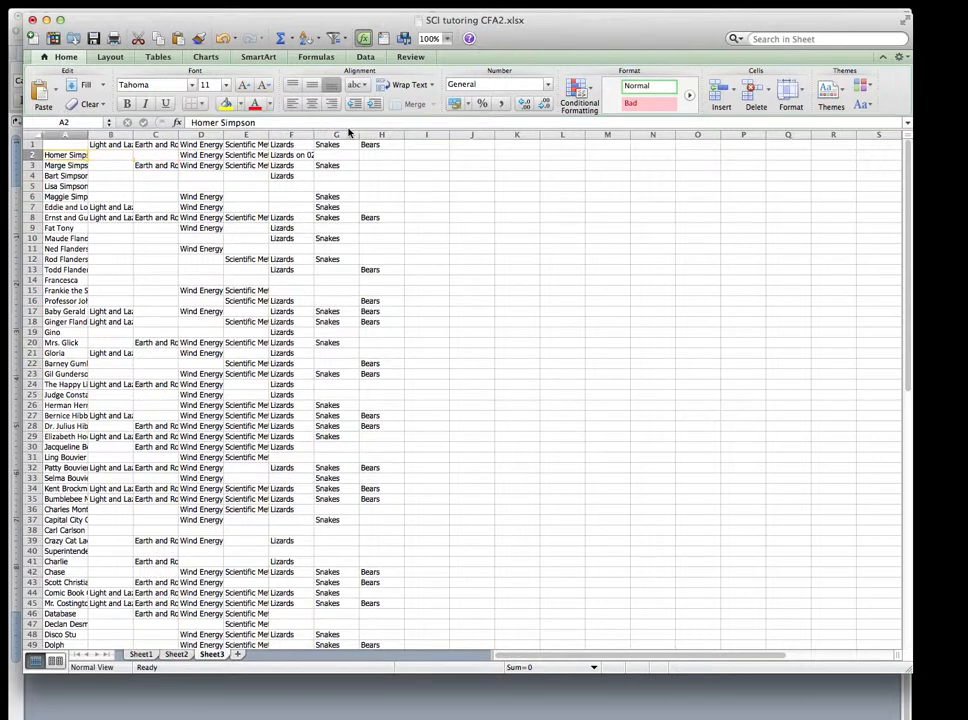
key("Right")
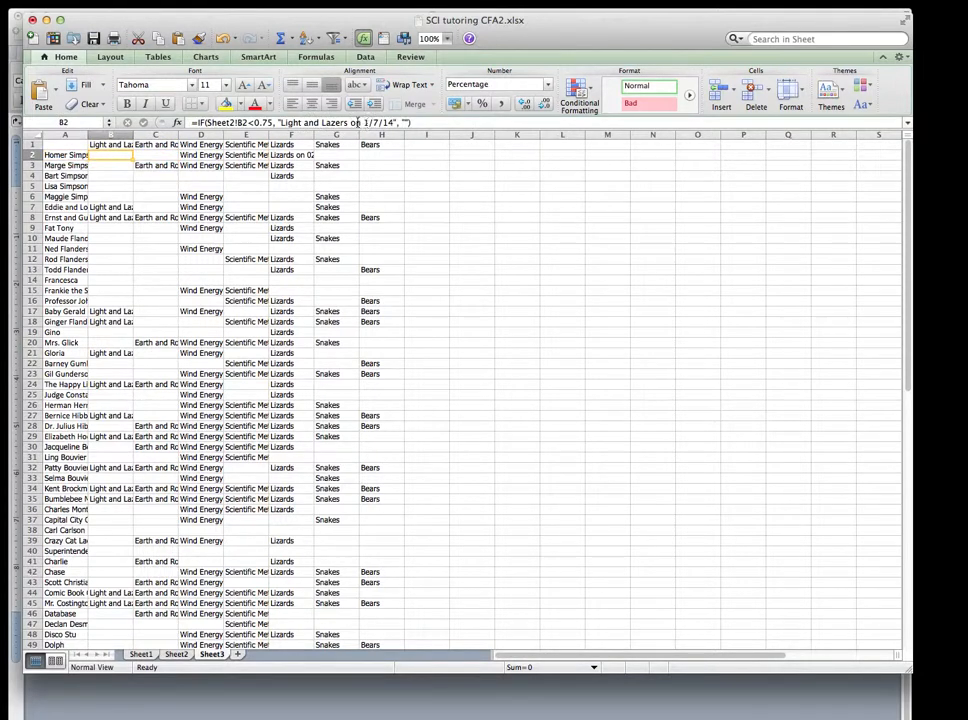
key("shift+Right")
key("shift+Right")
key("shift+Right")
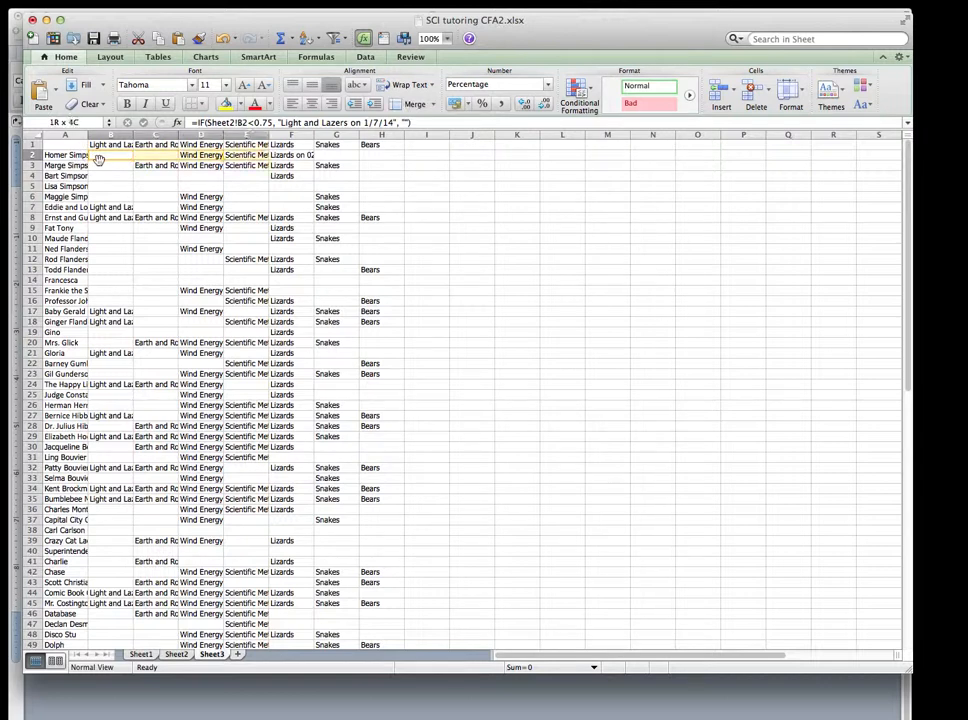
key("shift+Right")
key("shift+Right")
key("shift+Right")
key("super+c")
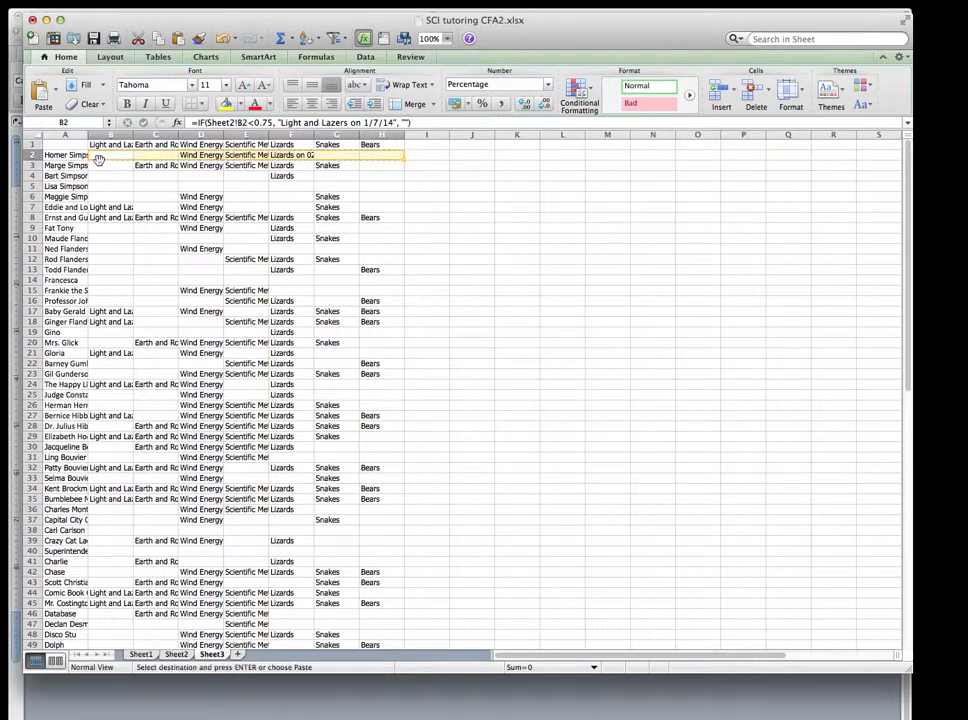
key("Down")
key("shift+Right")
key("shift+Right")
key("shift+Right")
key("shift+Right")
key("shift+Right")
key("shift+Right")
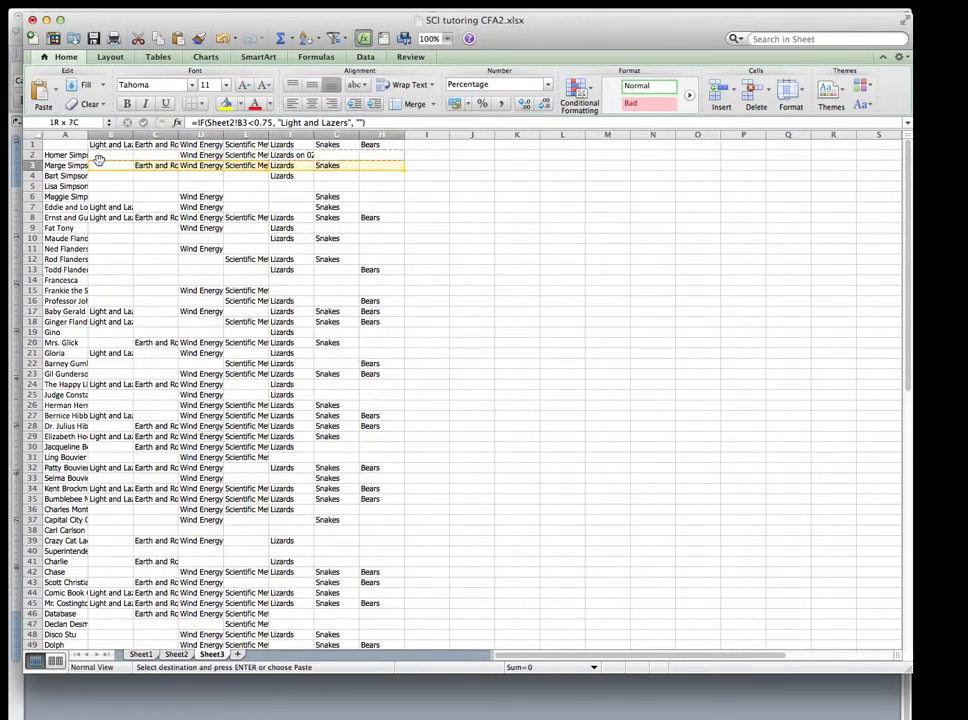
key("shift+Down")
key("shift+Down")
key("shift+Down")
key("shift+Down")
key("shift+Down")
key("shift+Down")
key("shift+Down")
key("shift+Down")
key("shift+Down")
key("shift+Down")
key("shift+Down")
key("shift+Down")
key("shift+Down")
key("shift+Down")
key("shift+Down")
key("shift+Down")
key("shift+Down")
key("shift+Down")
key("shift+Down")
key("shift+Down")
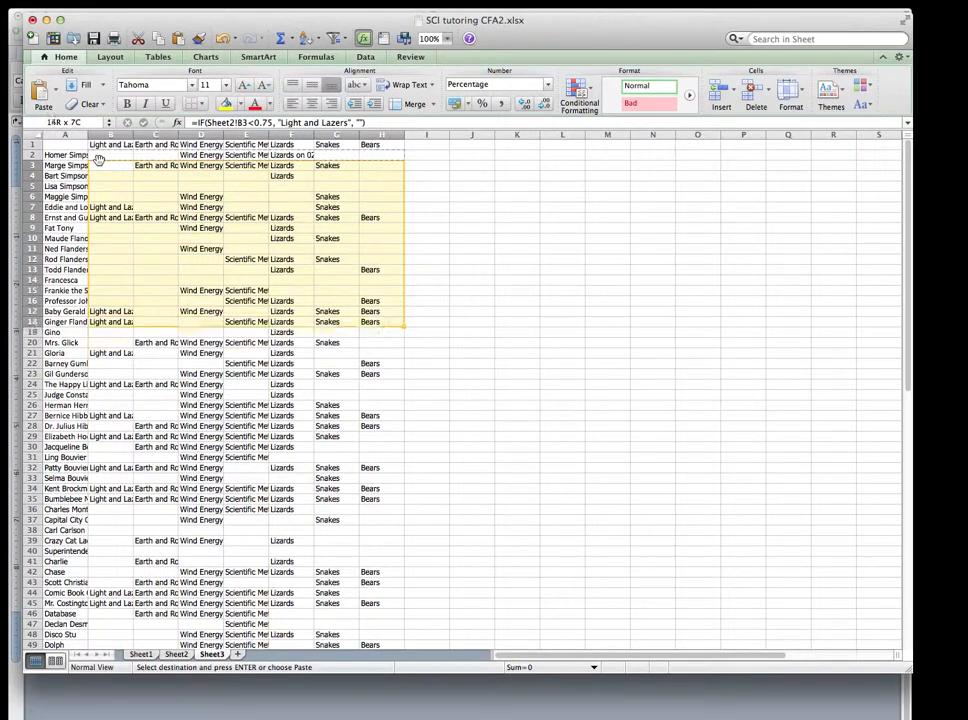
key("shift+Down")
key("shift+Down")
key("shift+Down")
key("shift+Down")
key("shift+Down")
key("shift+Down")
key("shift+Down")
key("shift+Down")
key("shift+Down")
key("shift+Down")
key("shift+Down")
key("shift+Down")
key("shift+Down")
key("shift+Down")
key("shift+Down")
key("shift+Down")
key("shift+Down")
key("shift+Down")
key("shift+Down")
key("shift+Down")
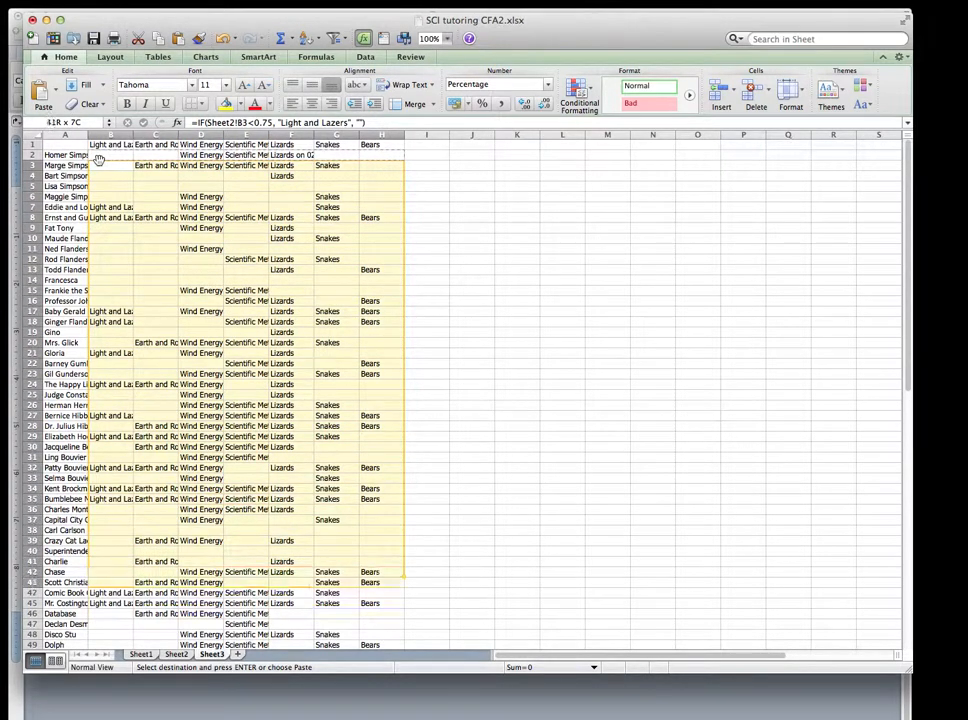
key("shift+Down")
key("shift+Down")
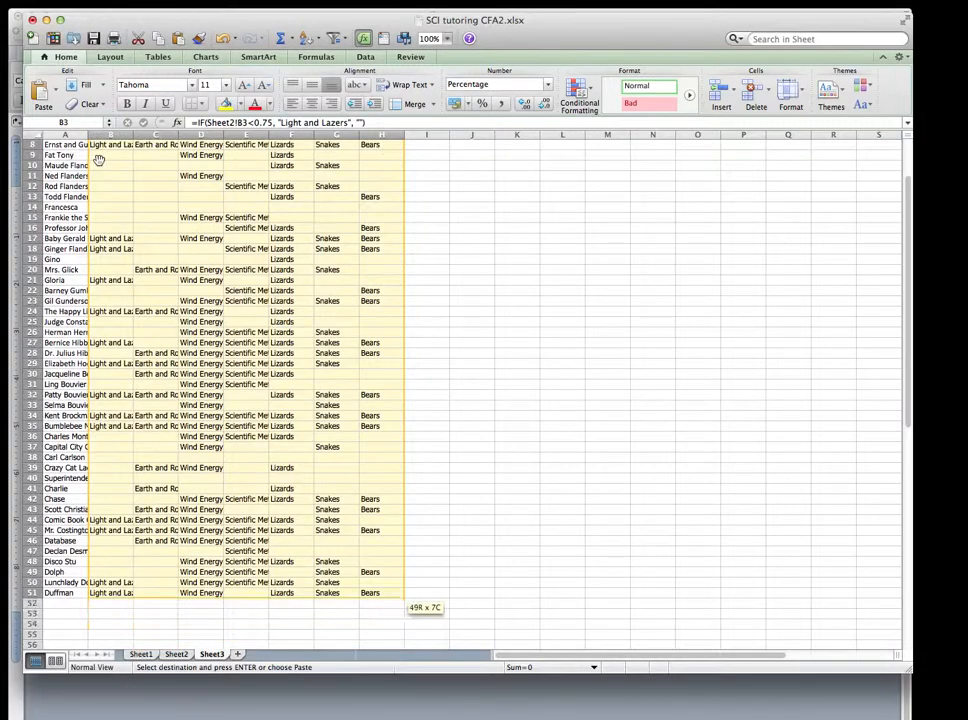
key("ctrl+v")
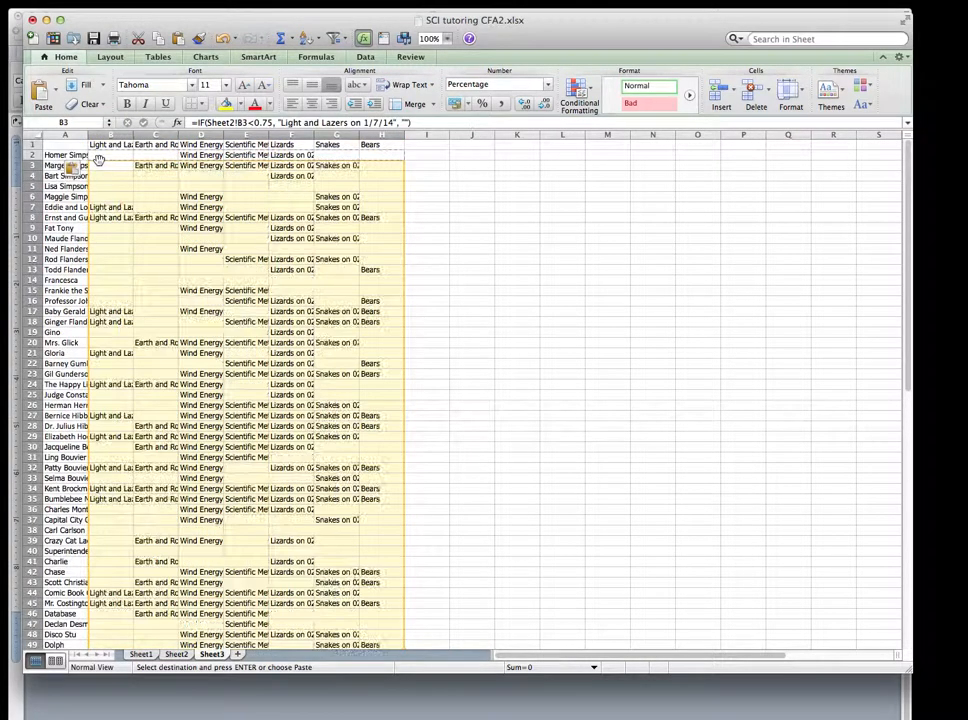
left_click(432, 198)
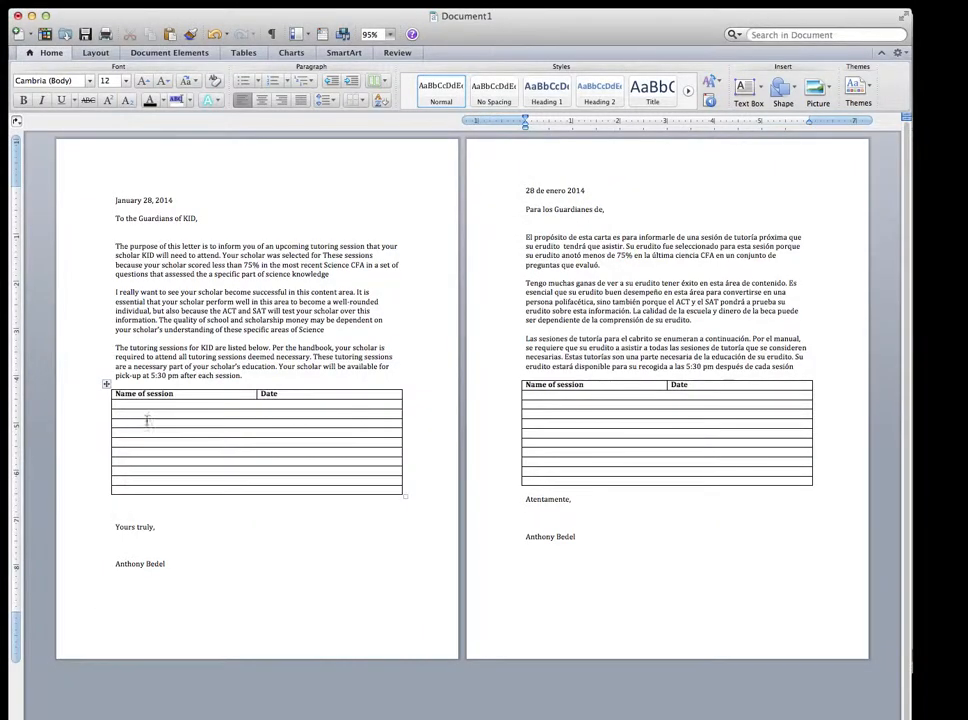
- Switch to the Word letter and merge the "Name of session" and "Date" header cells of the English session table into one cell
left_click(280, 394)
left_click_drag(283, 394, 252, 394)
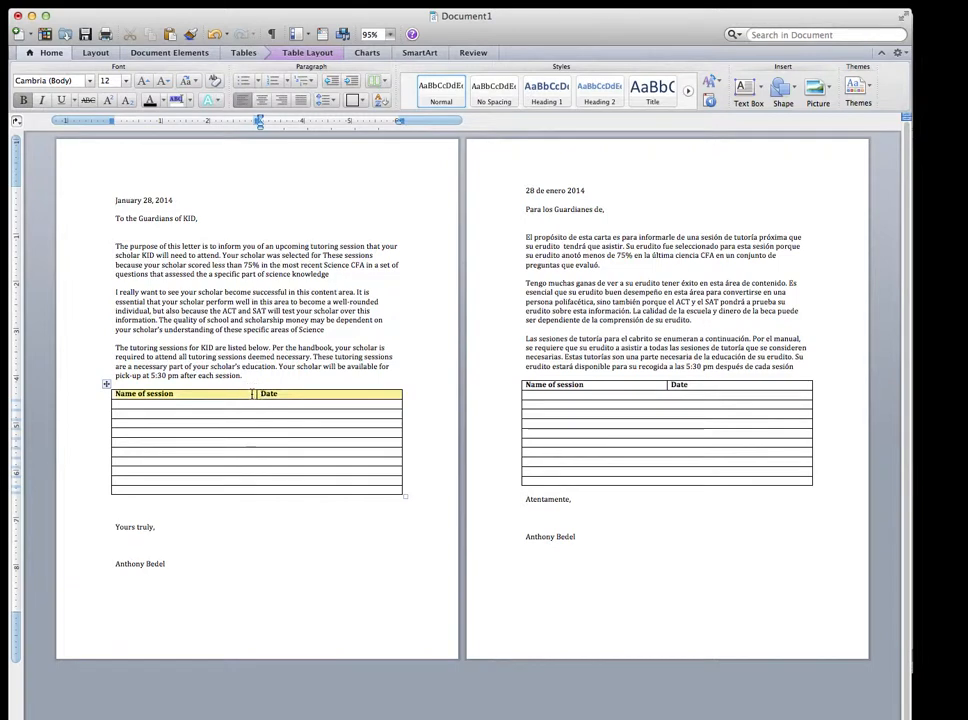
left_click(322, 53)
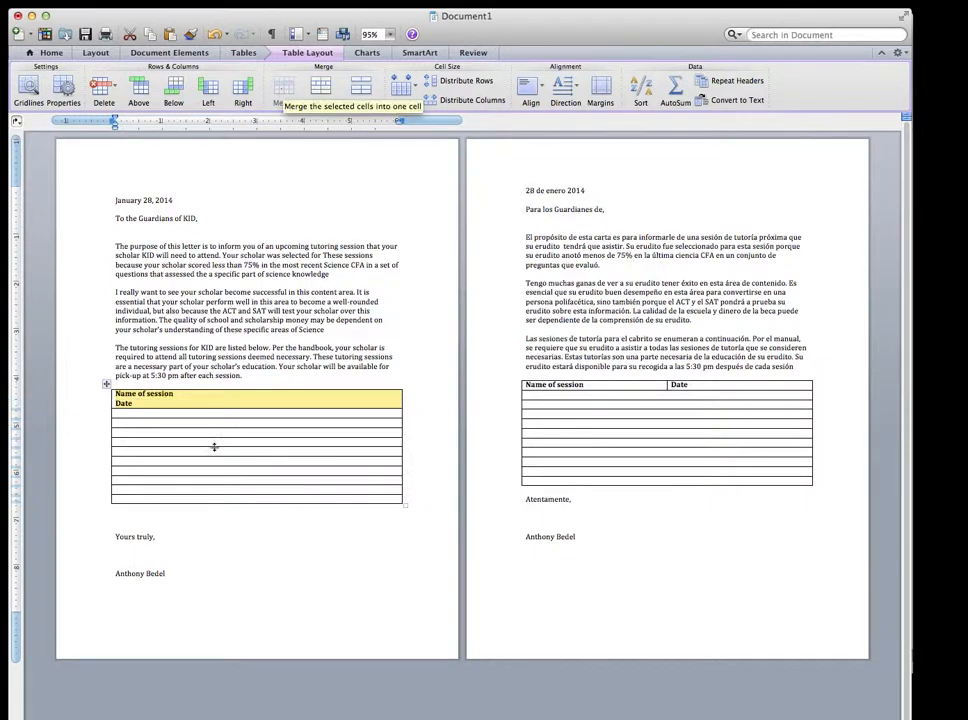
- Join the merged English table header onto one line reading "Name of session and Date"
left_click(206, 398)
key("BackSpace")
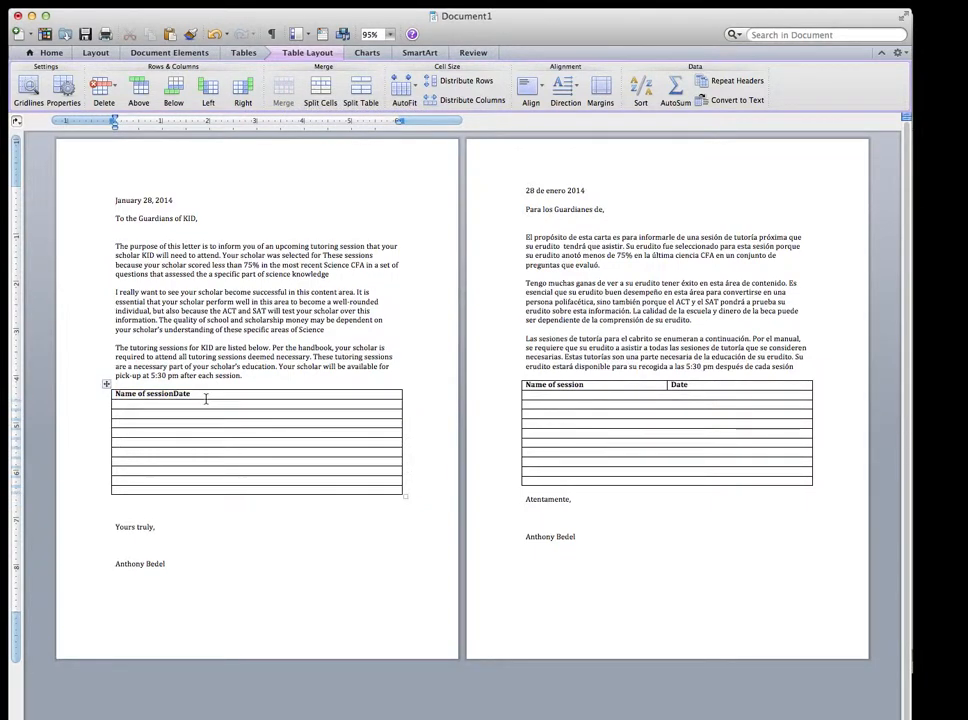
type("and")
- Merge the "Name of session" and "Date" header cells of the Spanish table and join their text on one line
left_click(670, 385)
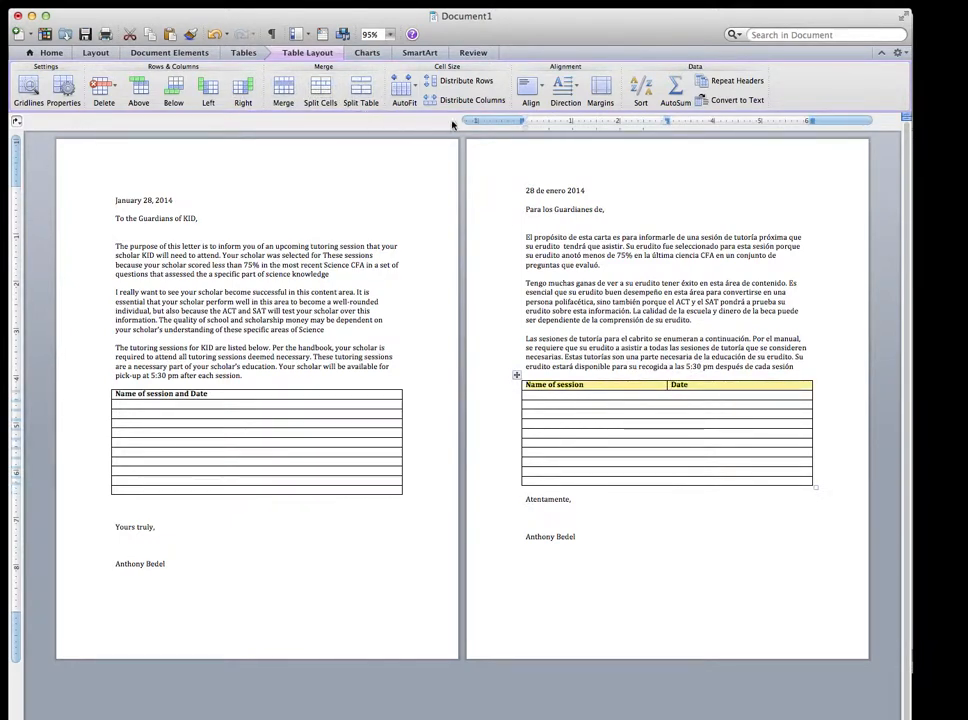
left_click(283, 88)
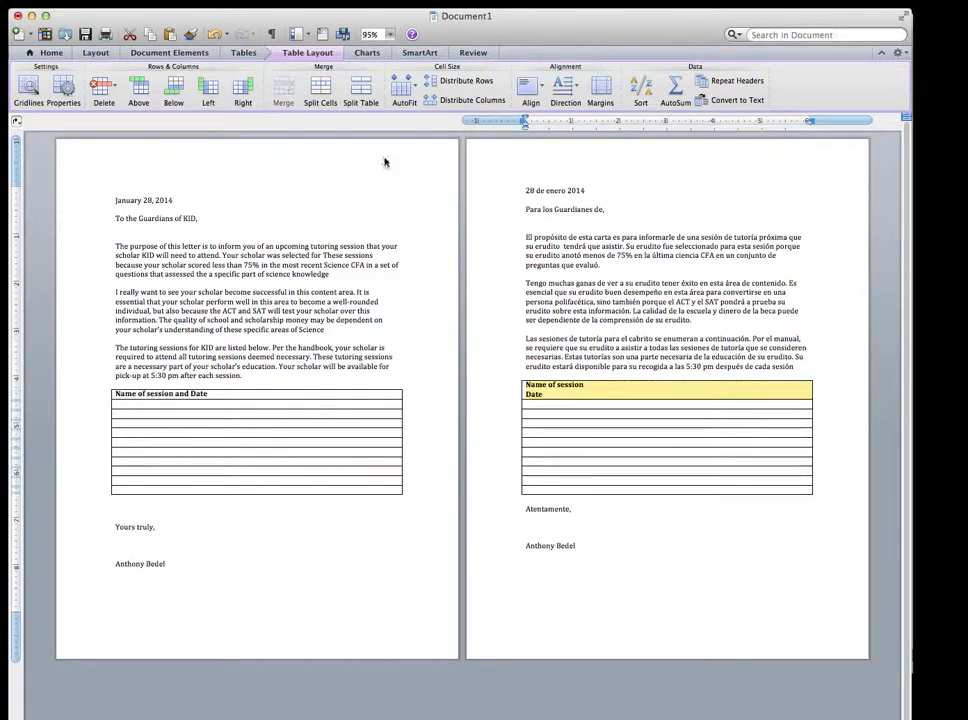
left_click(622, 386)
key("Delete")
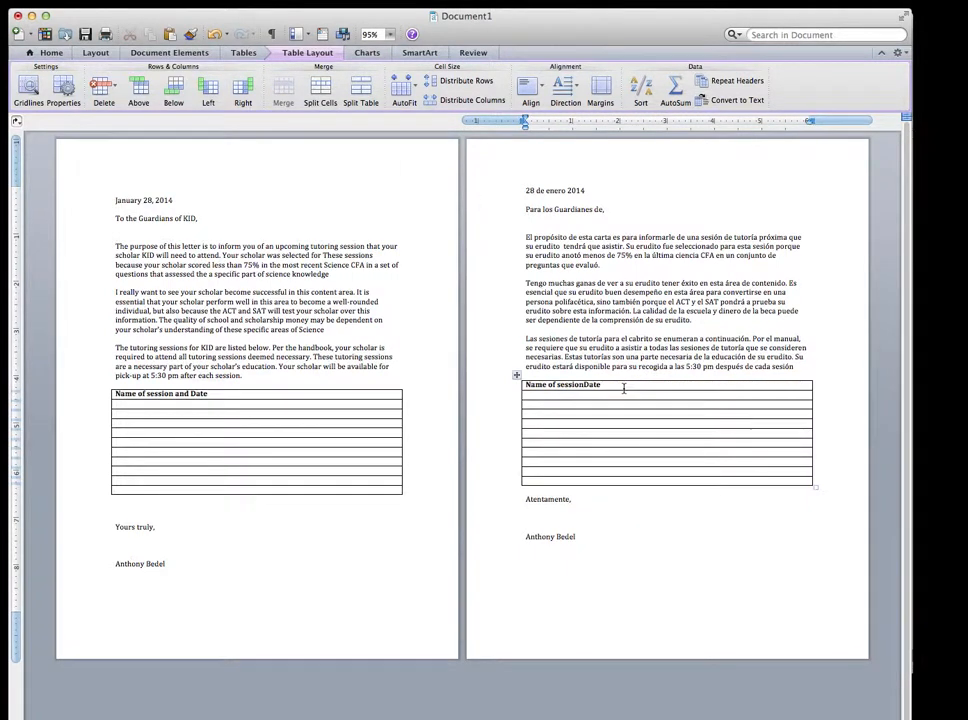
- Reword the merged Spanish table header as "Nombre de tutoring & Fecha"
type("&")
key("BackSpace")
key("BackSpace")
key("BackSpace")
key("BackSpace")
type("Fecha")
left_click_drag(581, 385, 532, 385)
key("BackSpace")
type("ombre de tutoring")
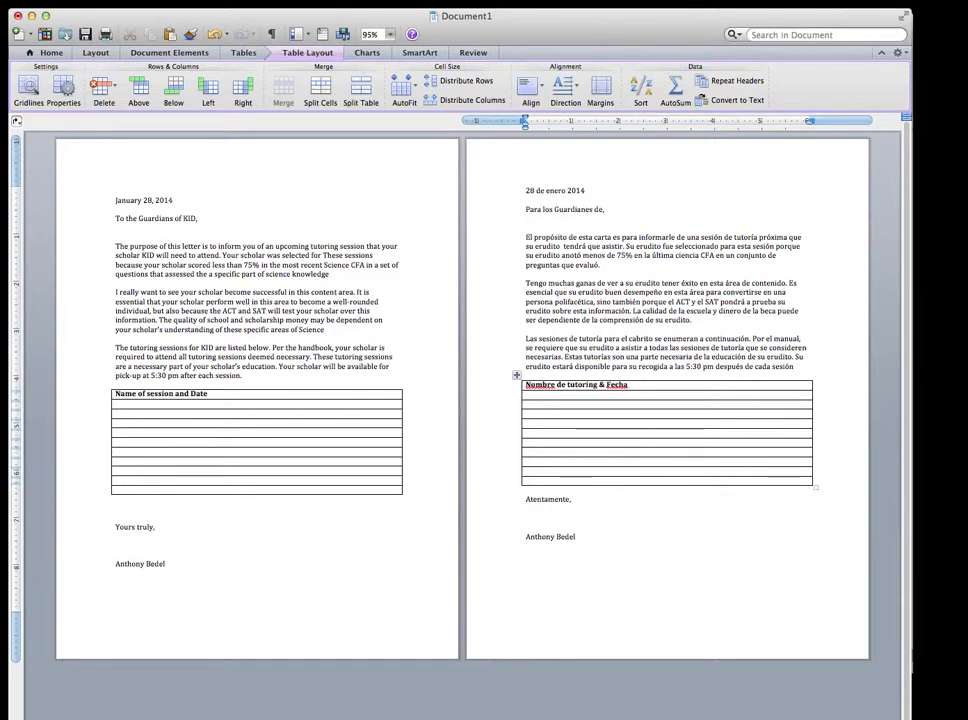
- Place the cursor in the English table's first blank row, open the Mail Merge Manager and view the available document types
left_click(385, 338)
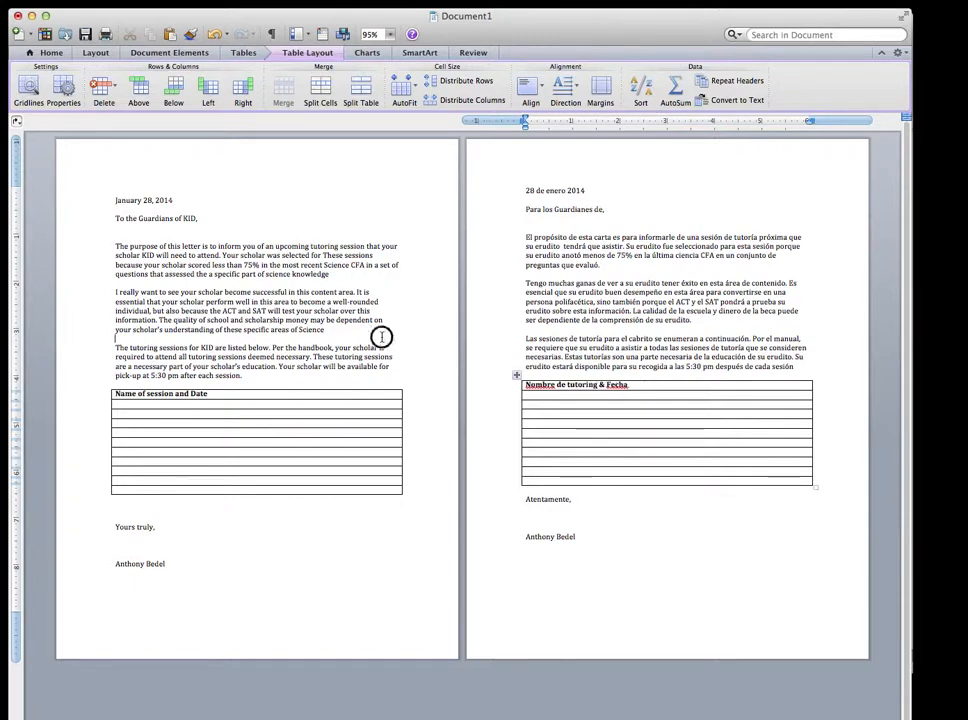
left_click(333, 403)
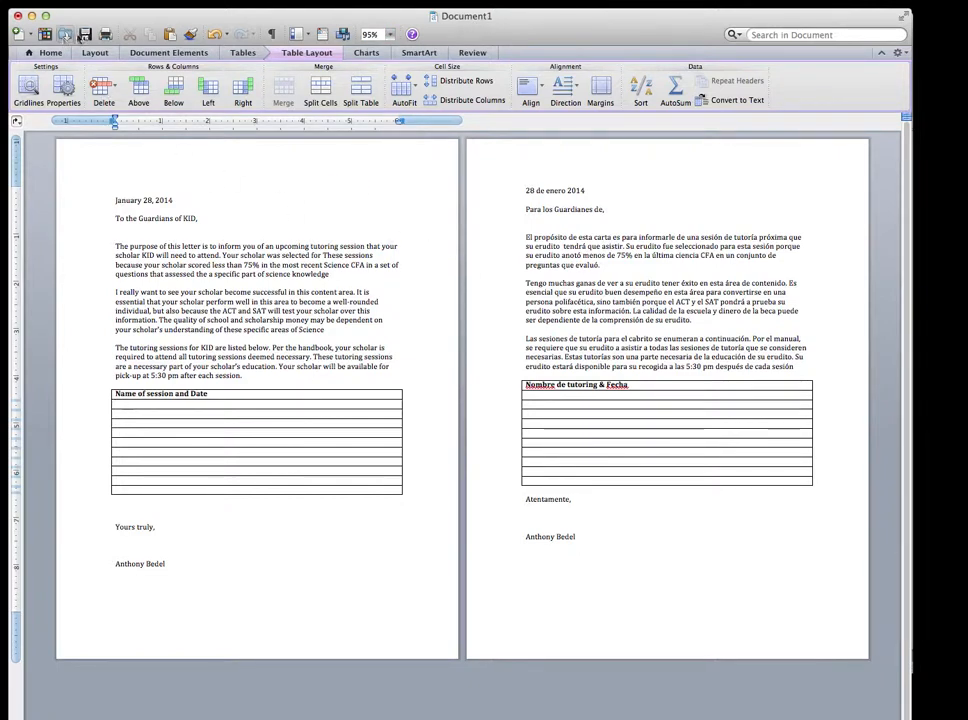
left_click_drag(506, 27, 516, 26)
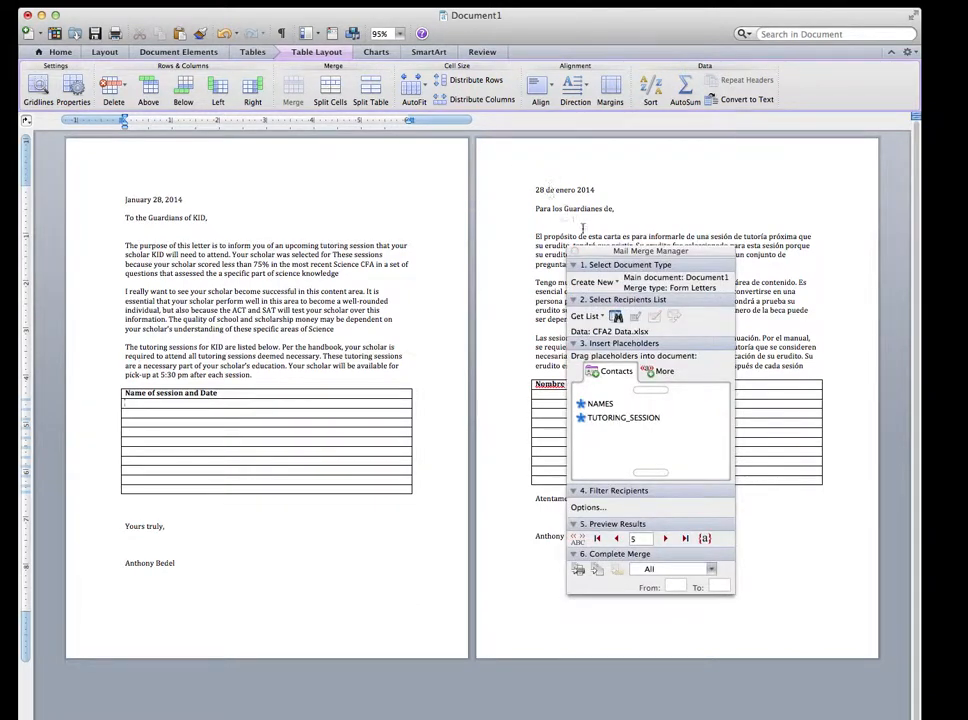
left_click(607, 287)
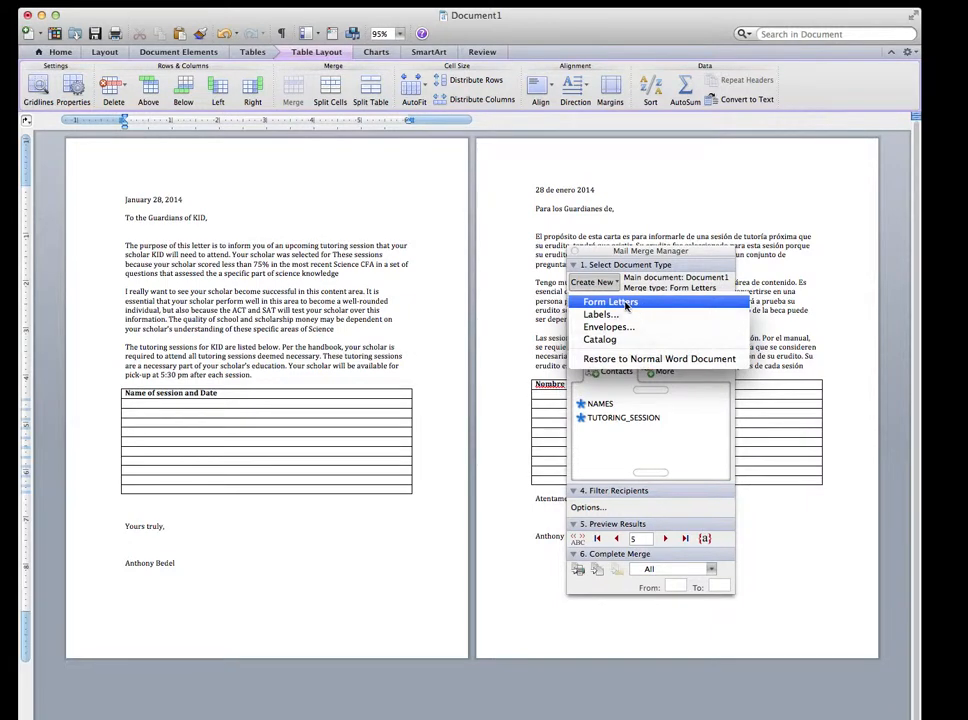
left_click(605, 284)
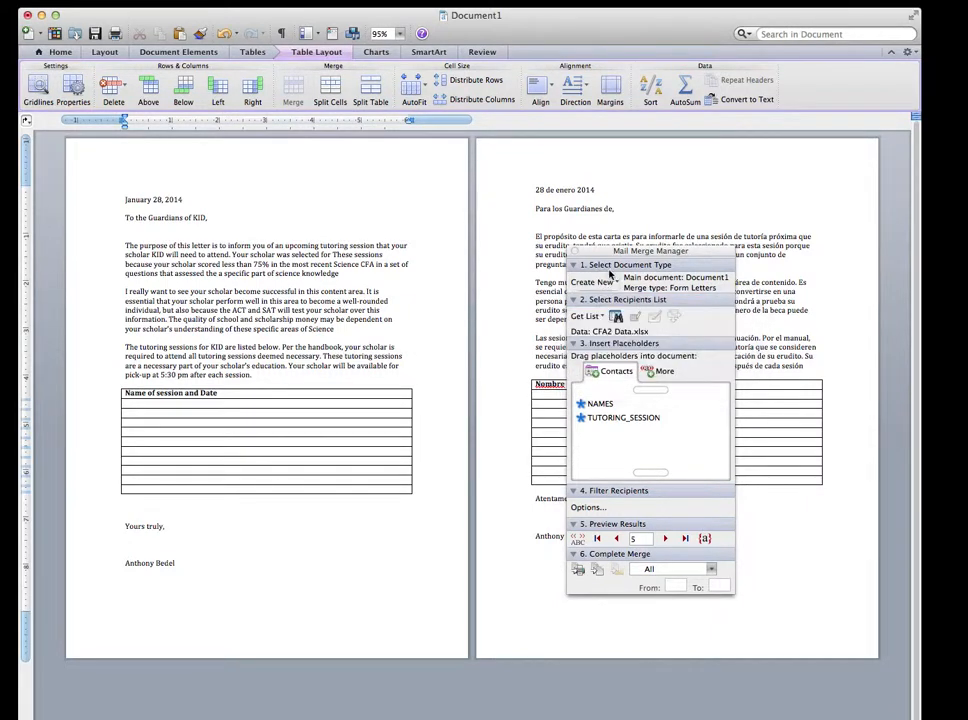
left_click(615, 266)
left_click(615, 266)
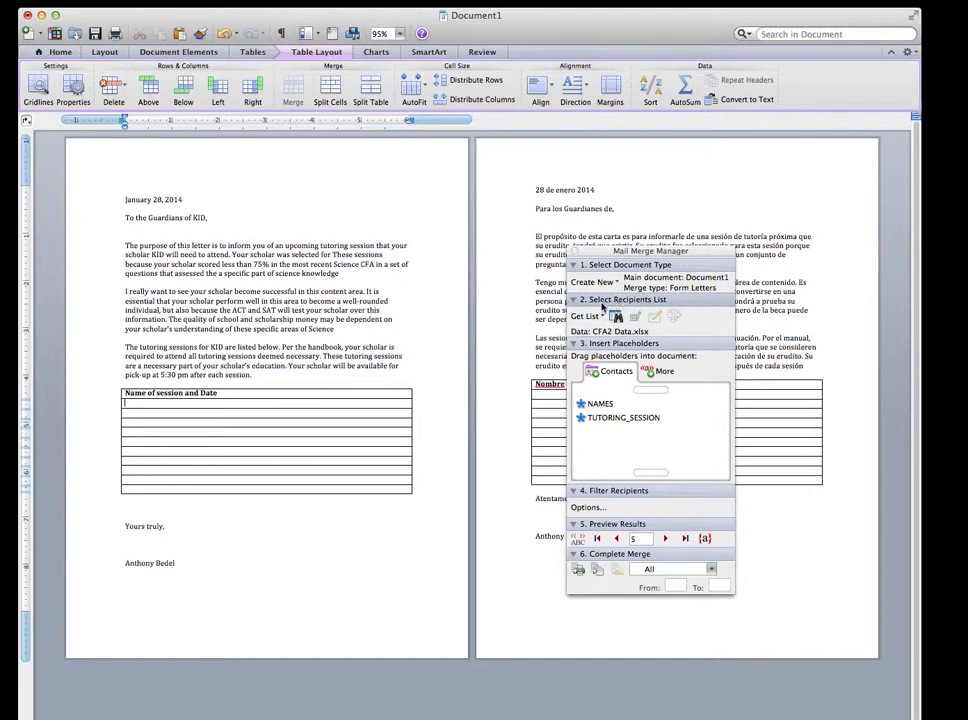
- Save the SCI tutoring CFA2 workbook and open its entire Sheet3 as the mail merge data source
left_click(592, 316)
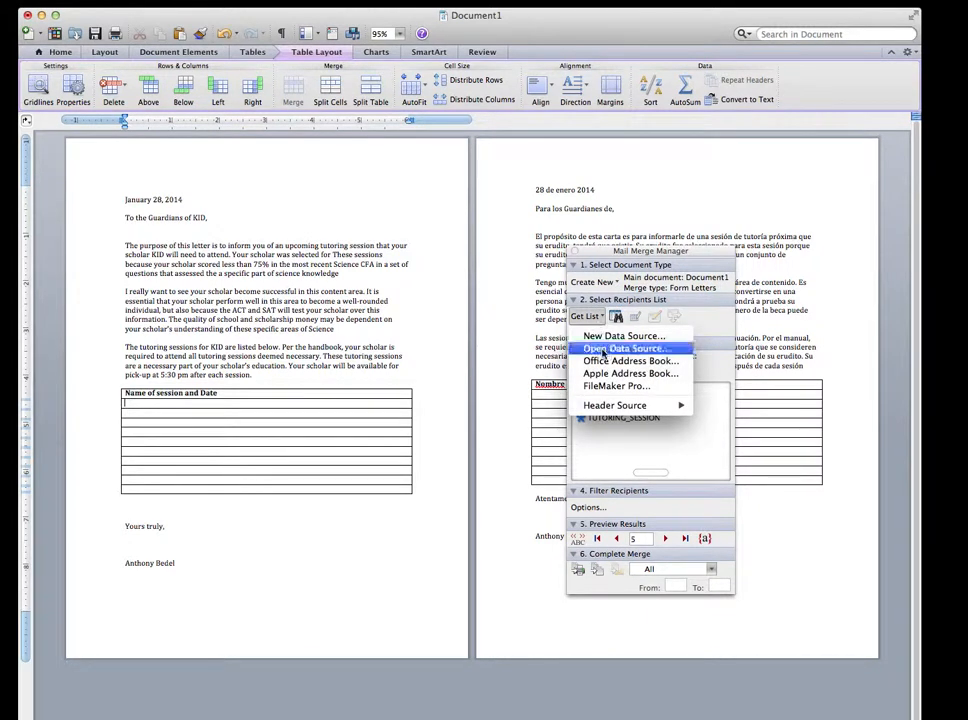
left_click(605, 352)
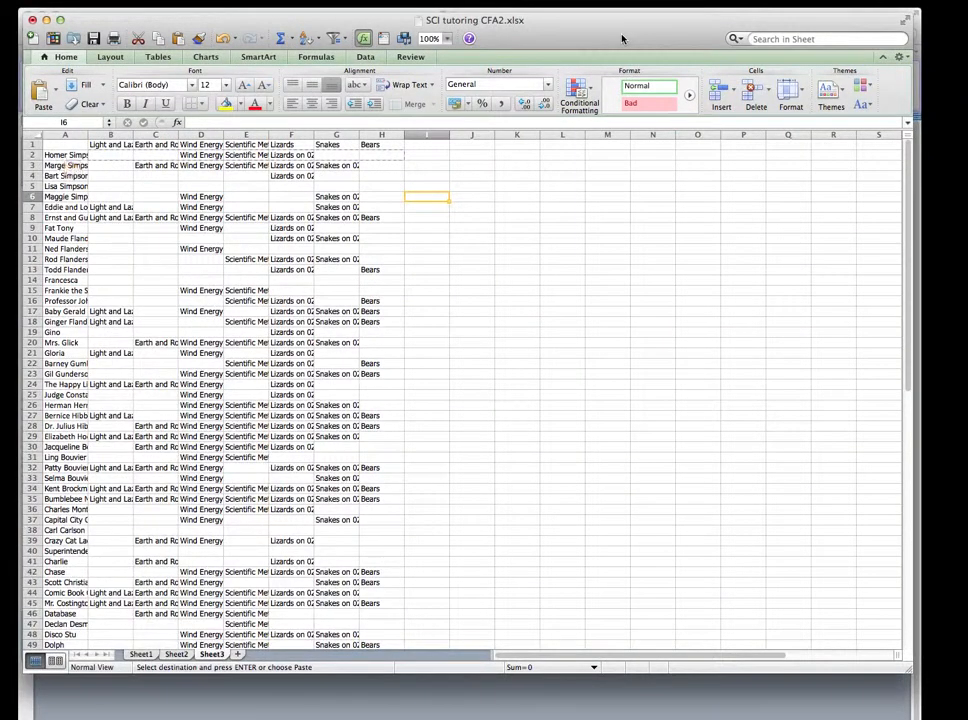
key("super+s")
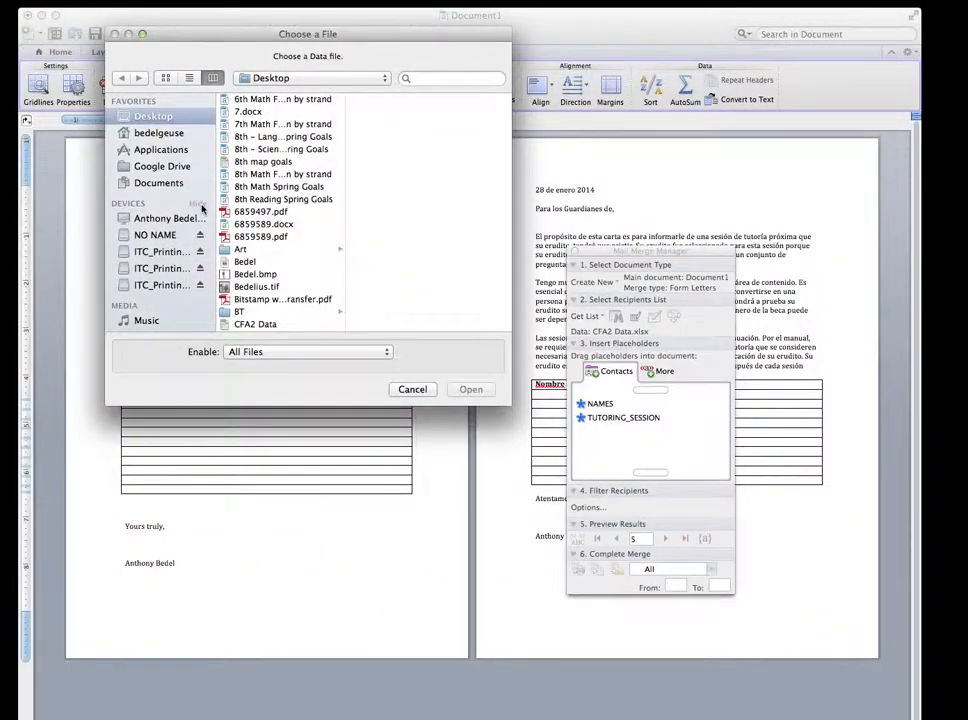
left_click(288, 138)
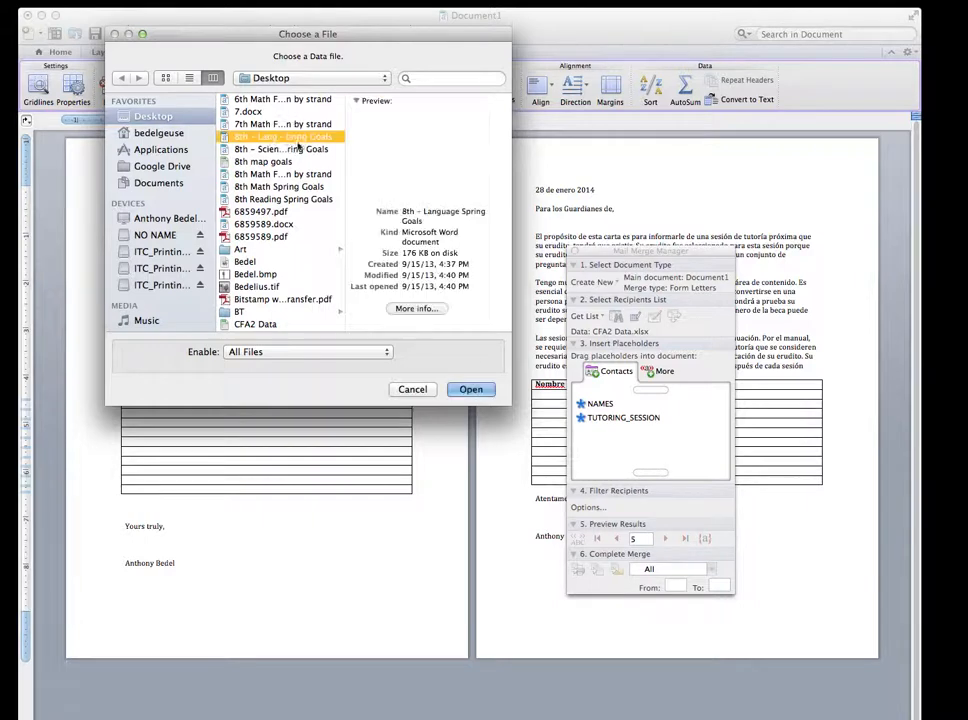
type("sci")
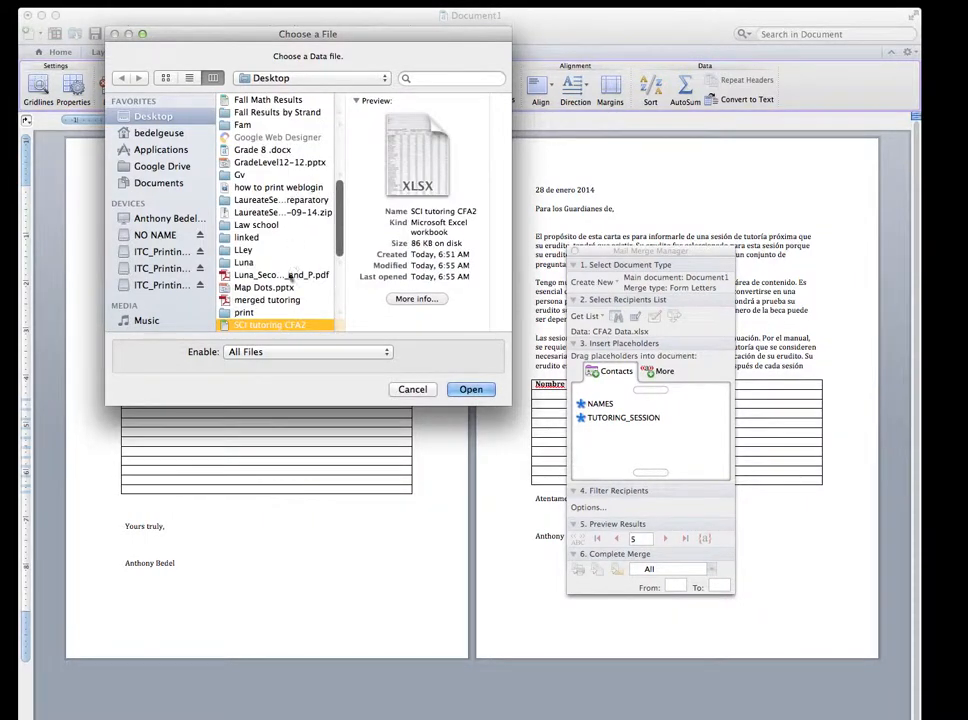
left_click(466, 389)
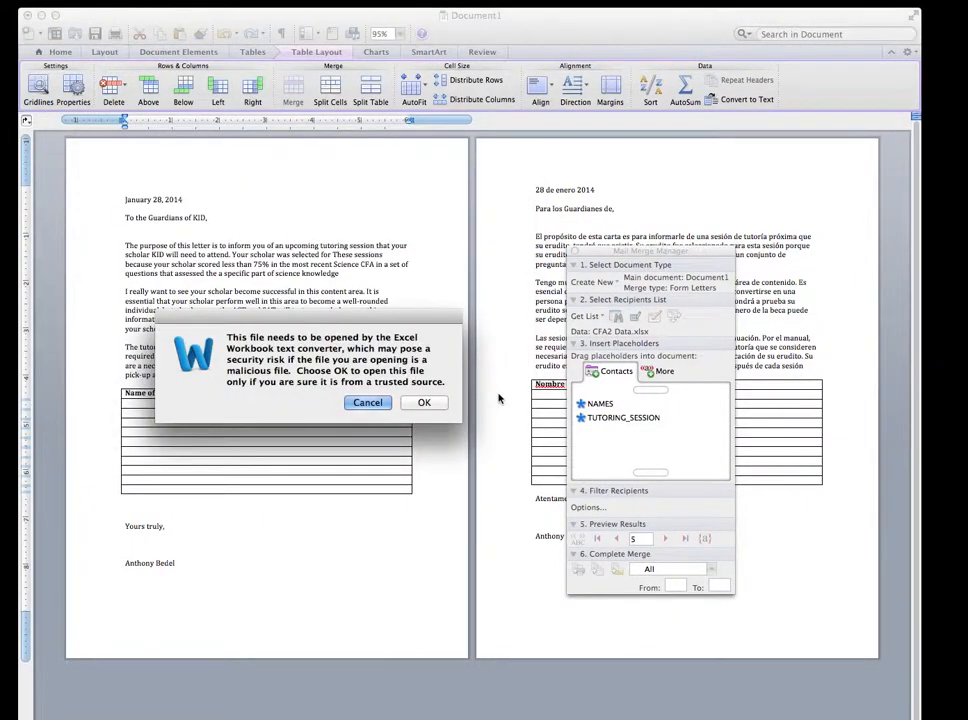
left_click(423, 403)
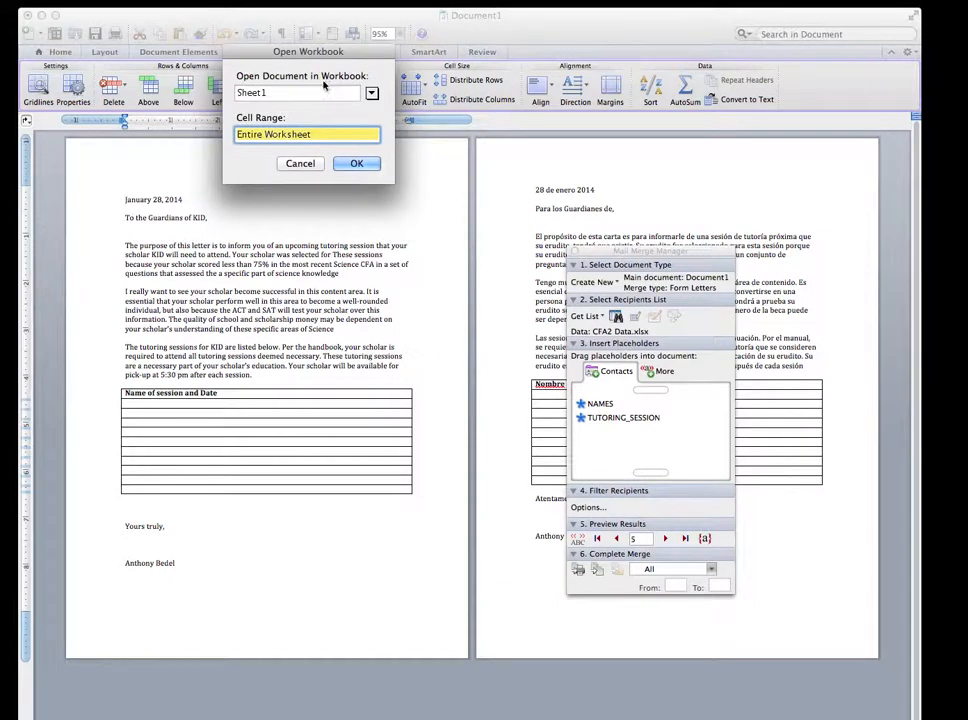
left_click(371, 93)
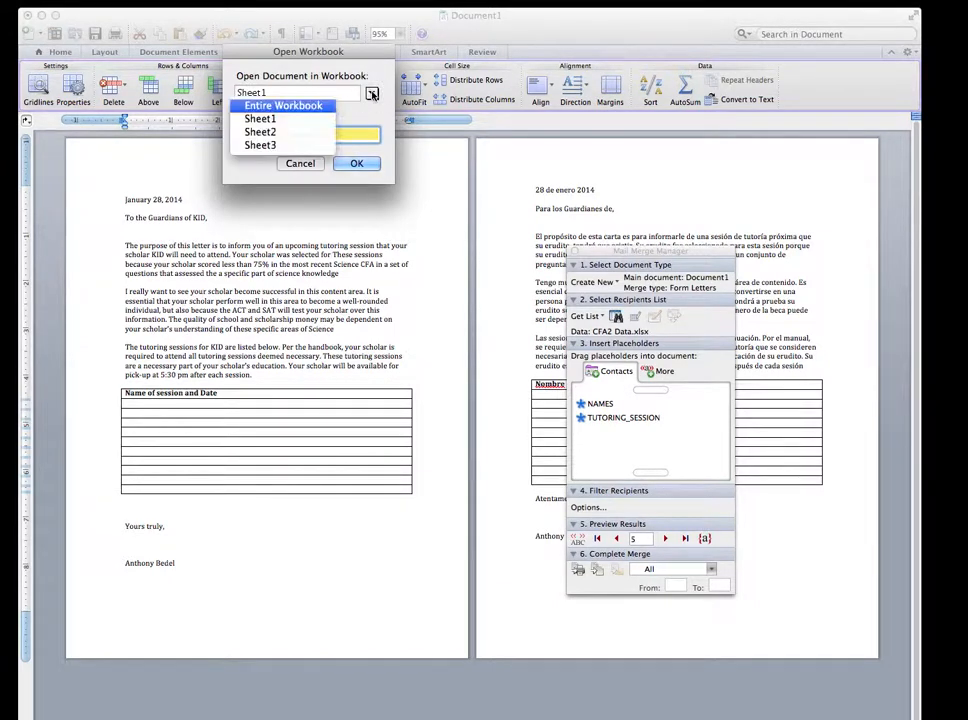
left_click(286, 148)
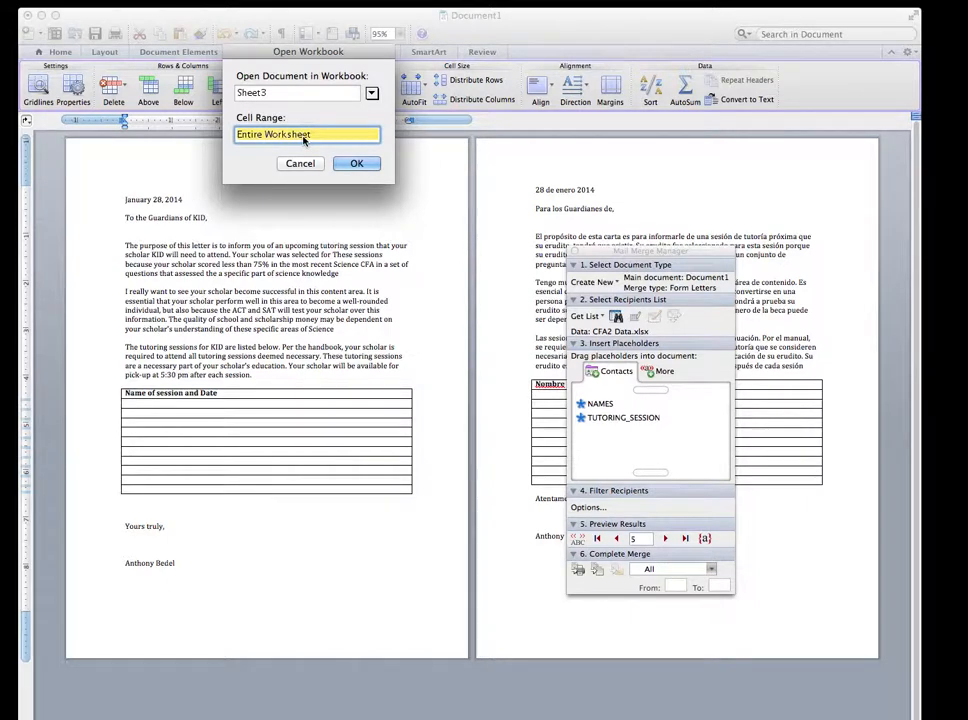
left_click(356, 166)
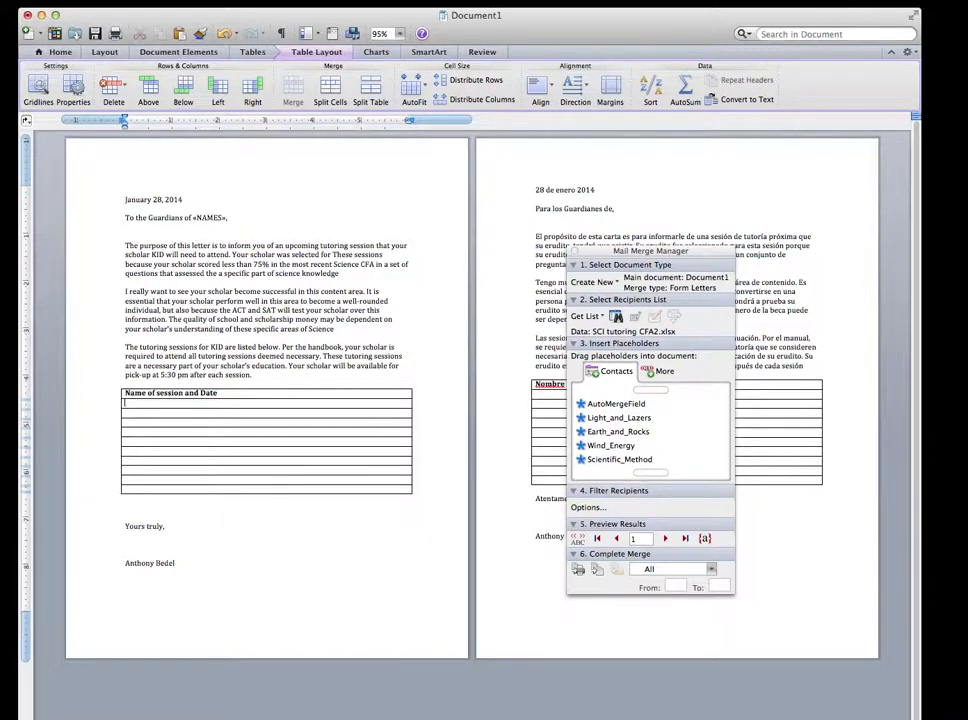
- Switch to the Excel workbook and enter the column header NAME in cell A1 of Sheet3
key("super+Tab")
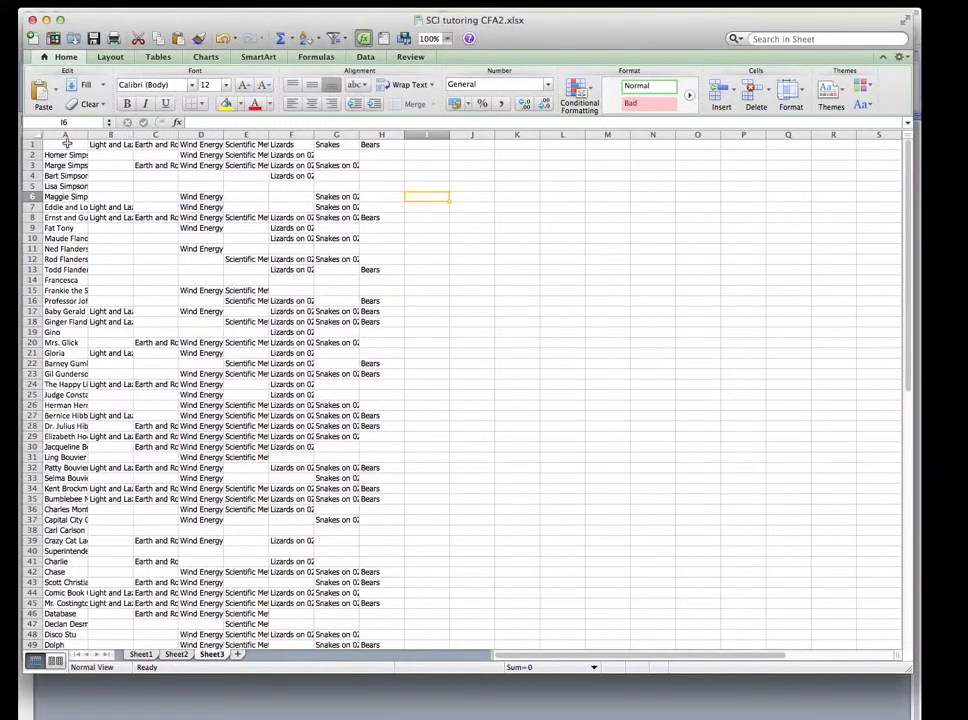
left_click(66, 144)
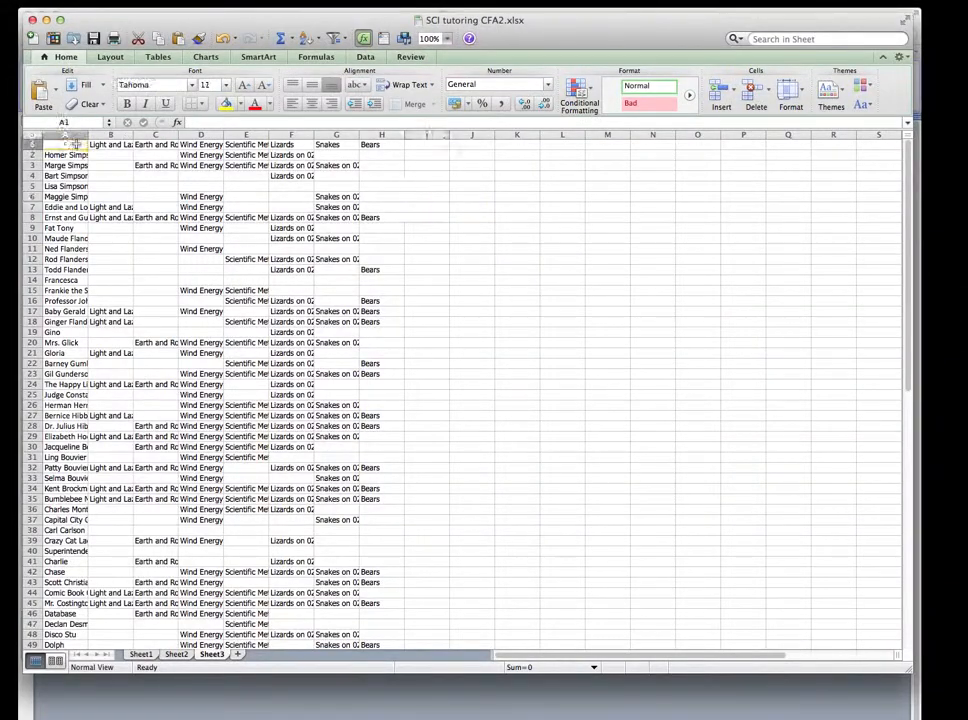
type("NAMES")
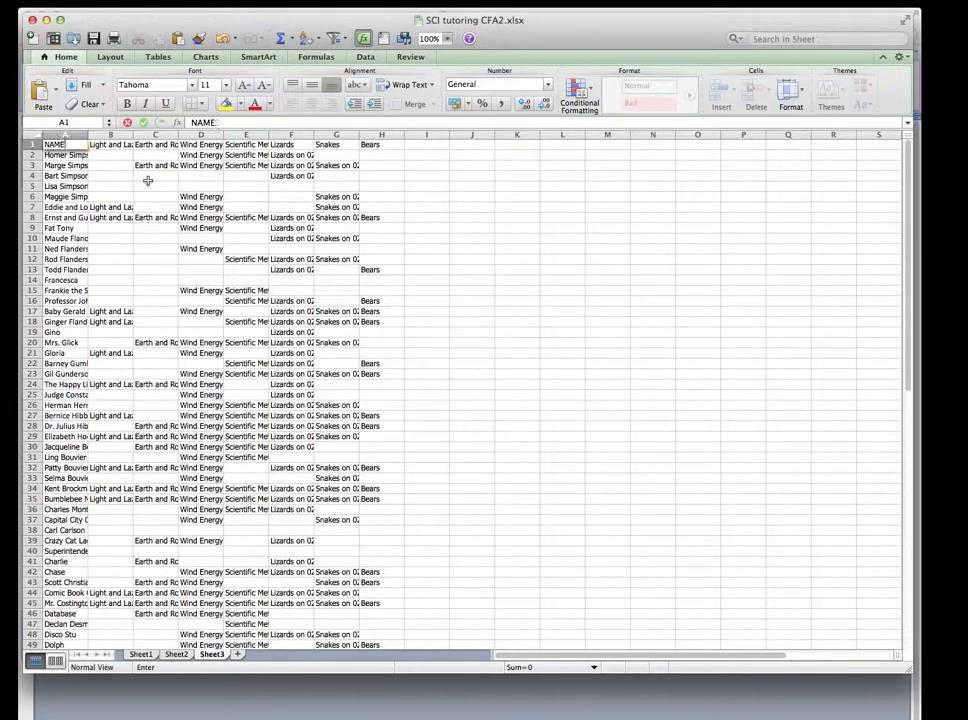
left_click(542, 220)
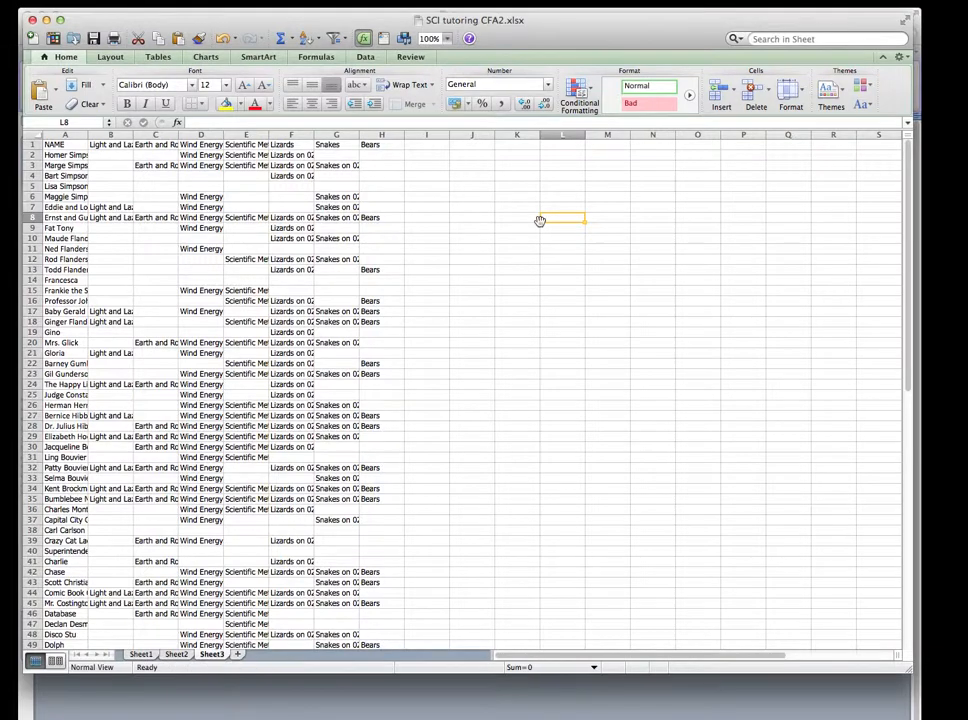
left_click(46, 21)
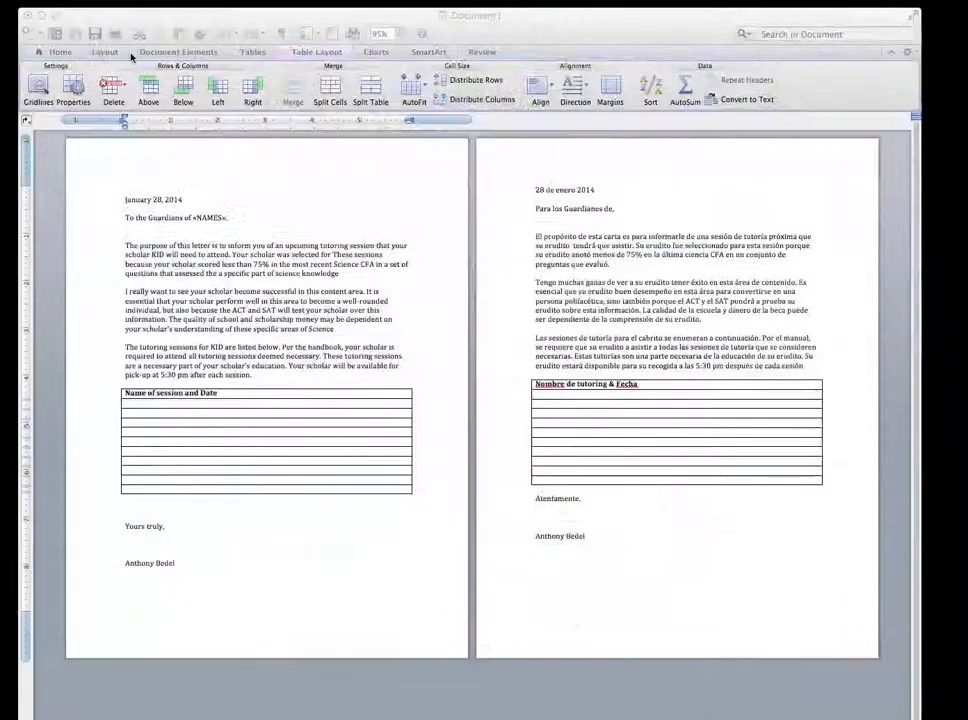
- Back in the Word letter, reload the mail merge data source from the entire Sheet3 of SCI tutoring CFA2
left_click(350, 207)
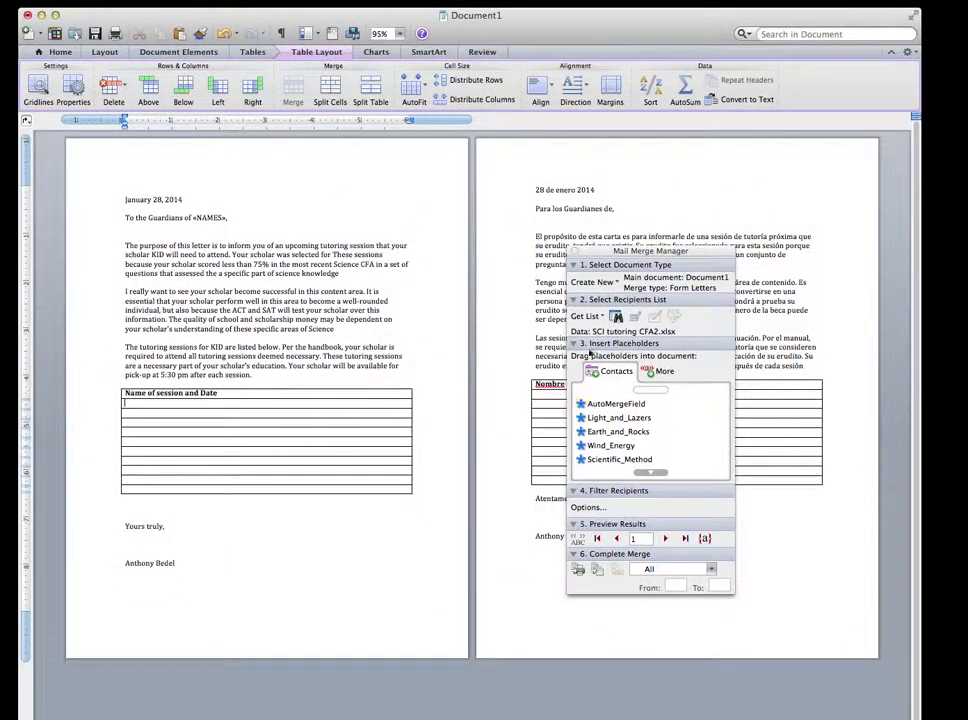
left_click(586, 316)
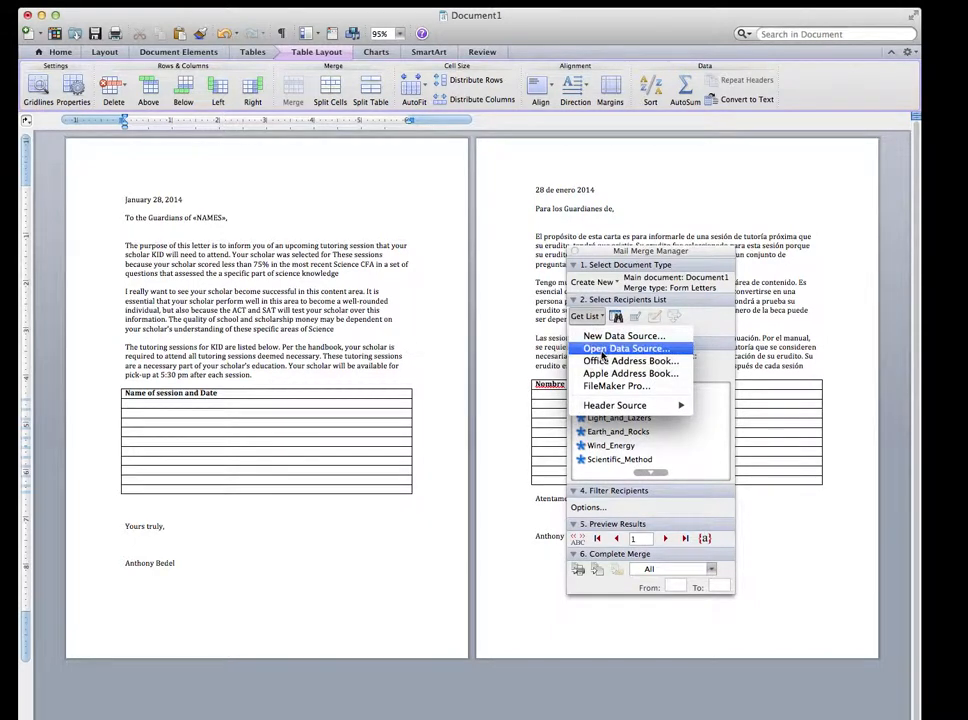
left_click(615, 348)
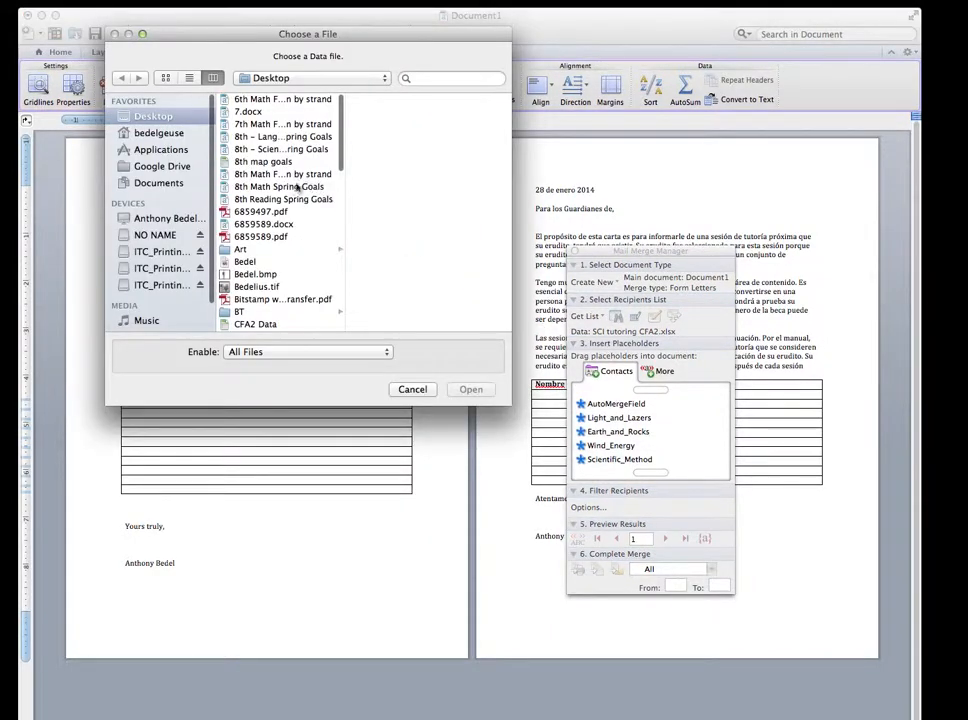
left_click(288, 162)
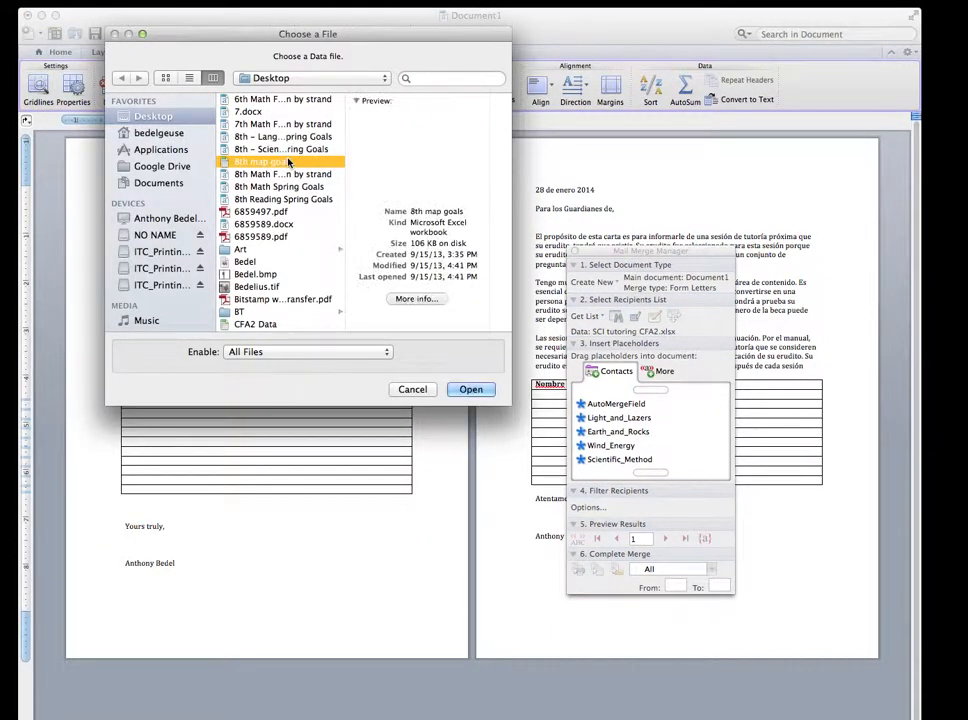
key("s")
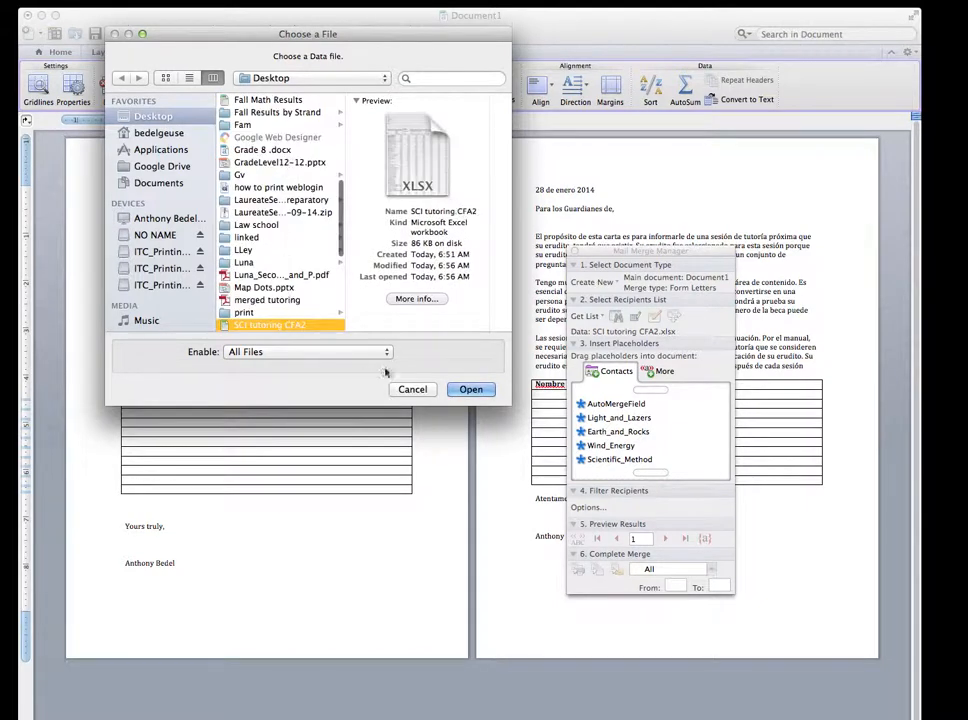
left_click(470, 389)
left_click(424, 403)
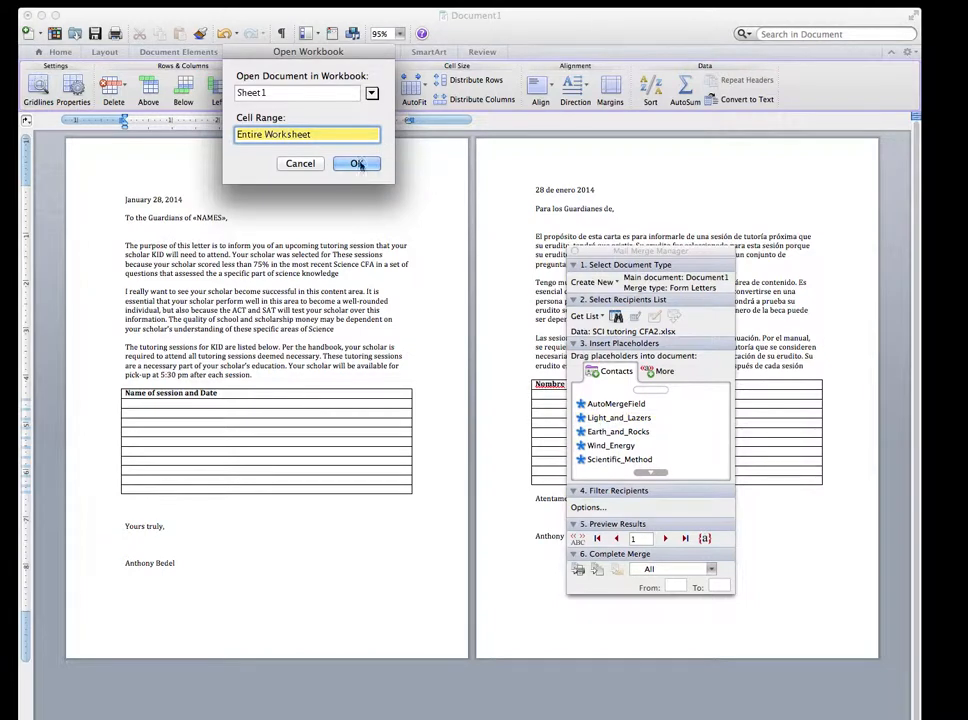
left_click(371, 93)
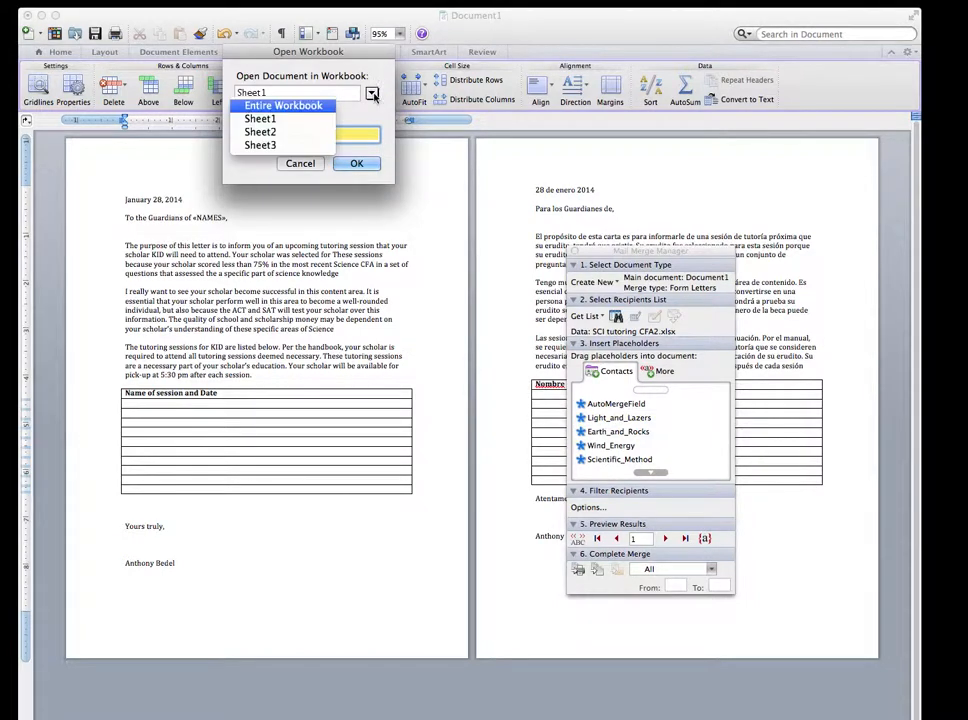
left_click(296, 132)
left_click(356, 163)
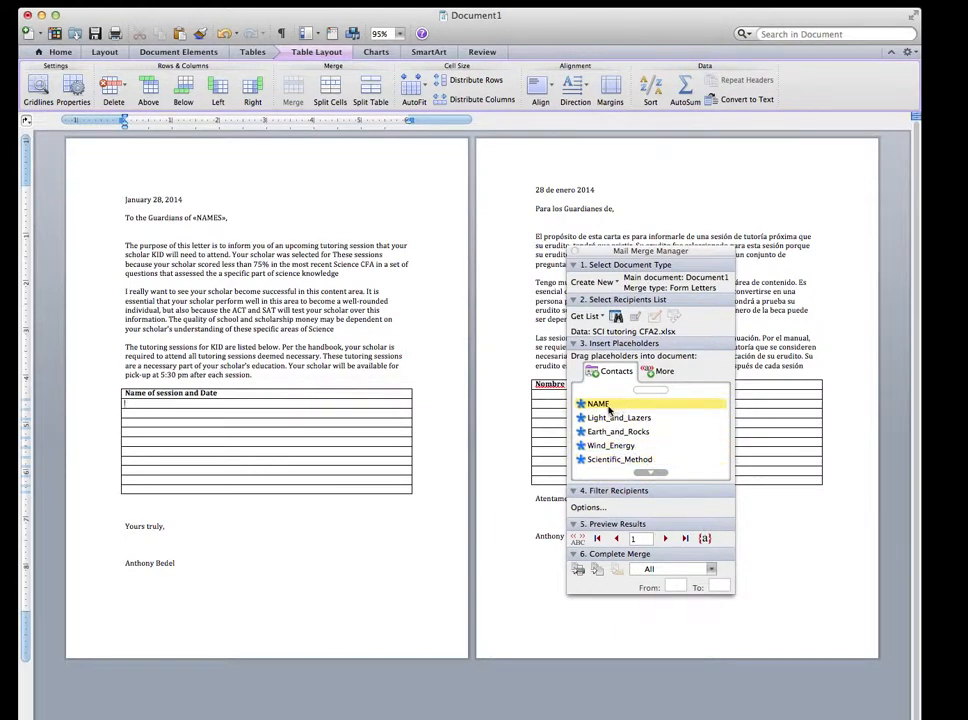
- Replace the «NAMES» placeholder in the English greeting with the NAME merge field
left_click_drag(604, 407, 195, 219)
key("BackSpace")
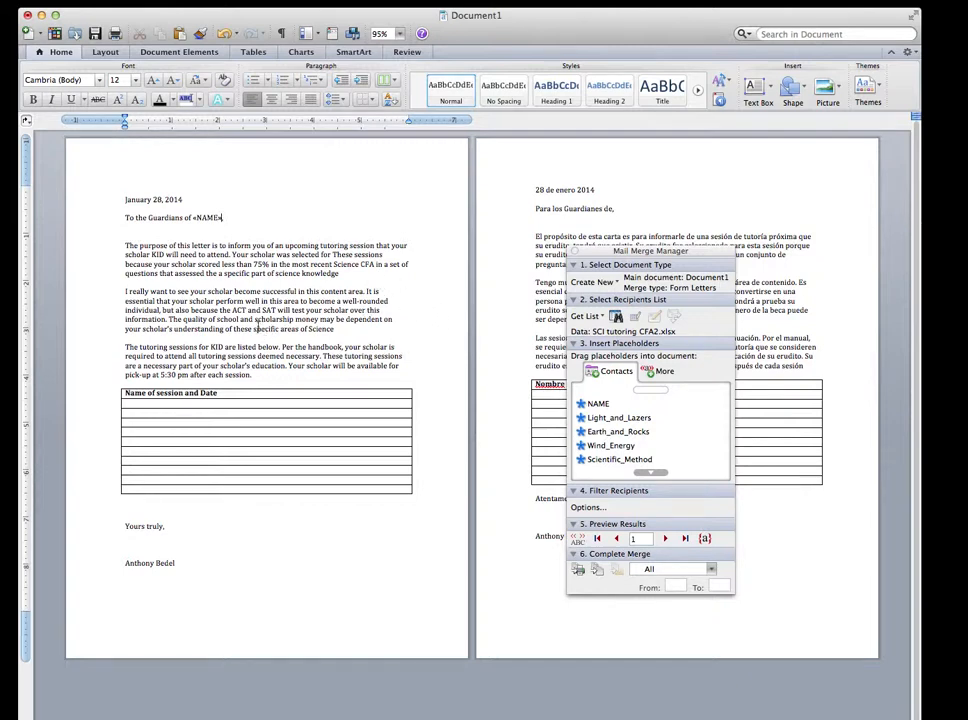
- Replace both KID placeholders in the English letter's first and third paragraphs with the NAME merge field
left_click_drag(598, 403, 152, 255)
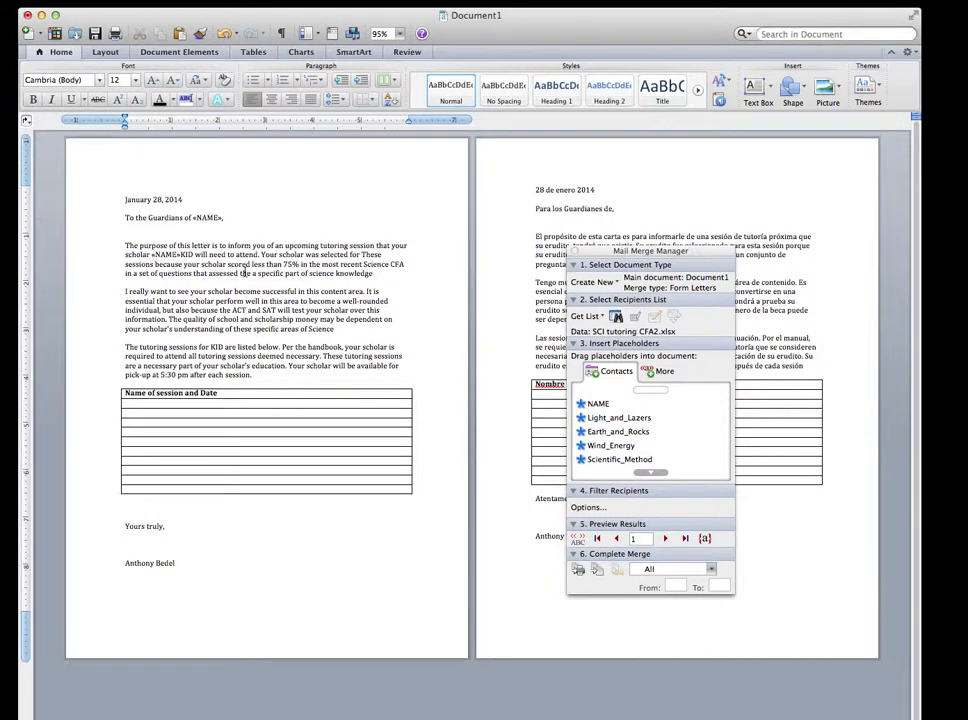
key("Delete")
key("Delete")
key("Delete")
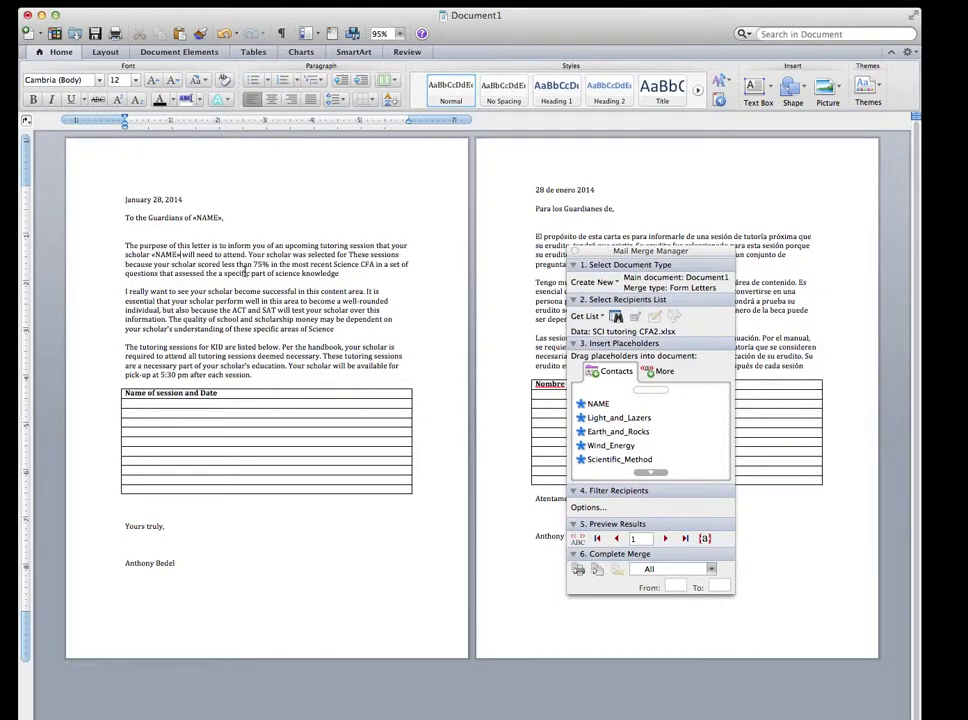
left_click_drag(598, 403, 212, 350)
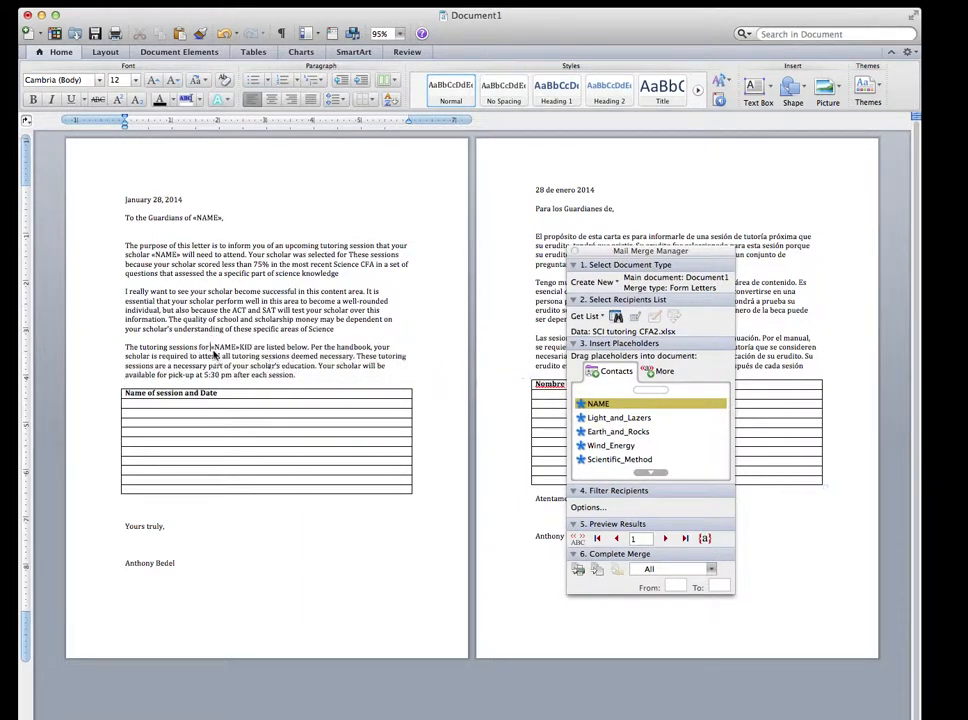
key("Delete")
key("Delete")
key("Delete")
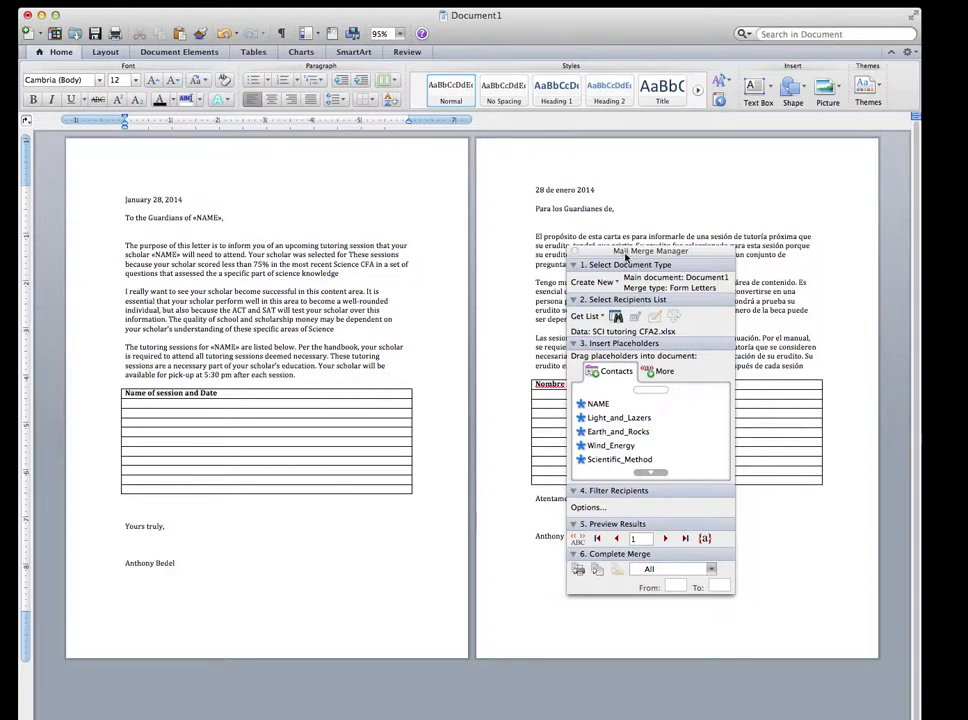
- Insert the NAME merge field in the Spanish greeting, in place of "cabrito", and after "su erudito" with a comma before it
left_click_drag(625, 256, 358, 205)
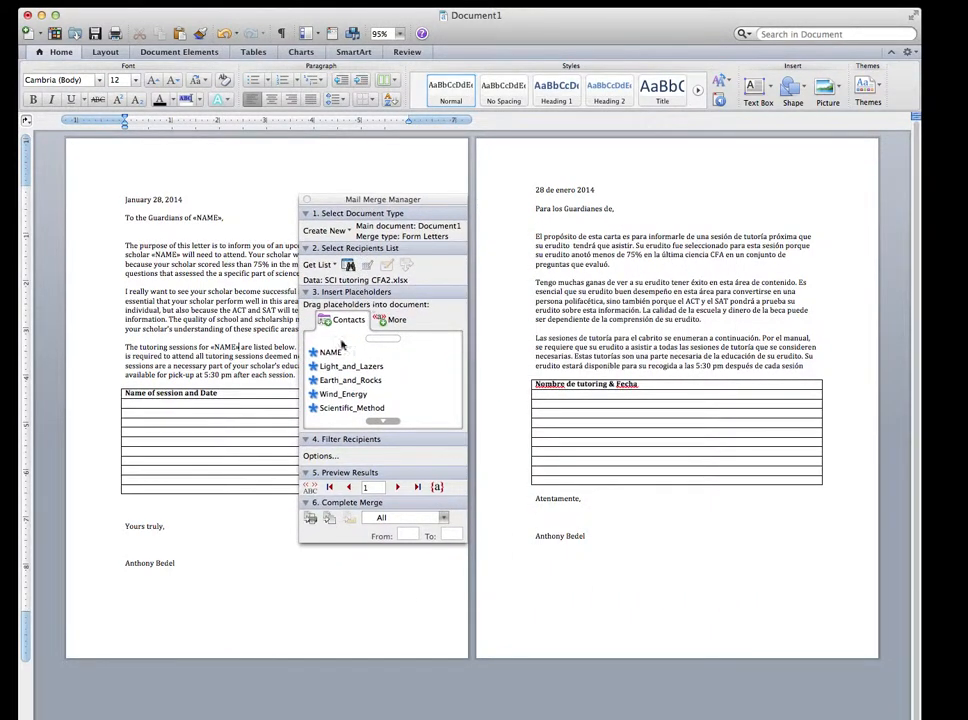
left_click_drag(335, 352, 612, 212)
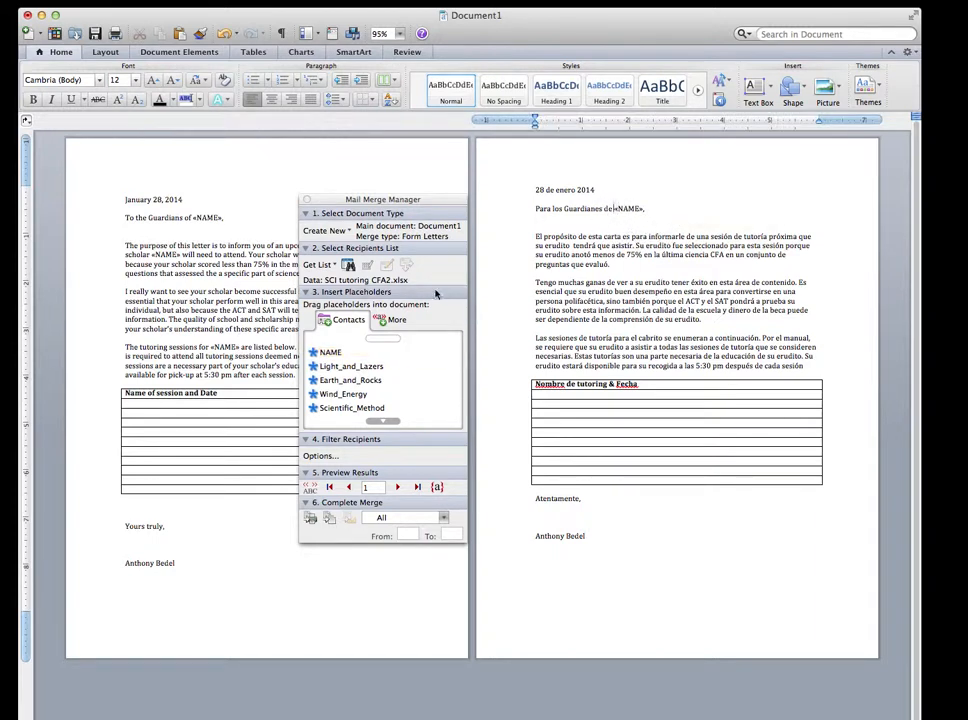
left_click_drag(332, 352, 640, 343)
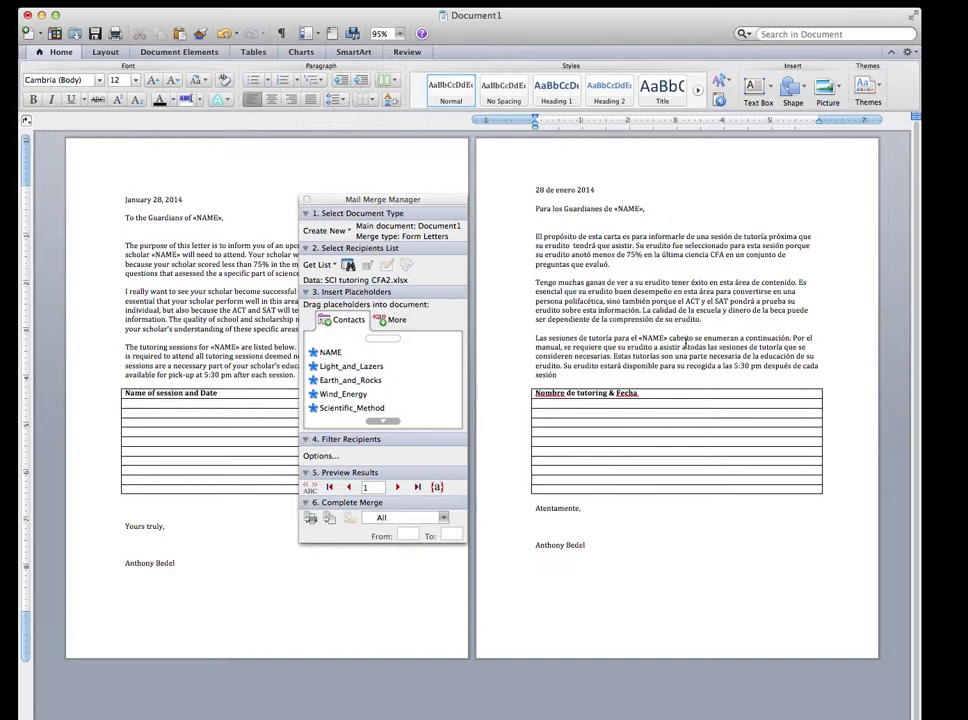
double_click(685, 341)
key("BackSpace")
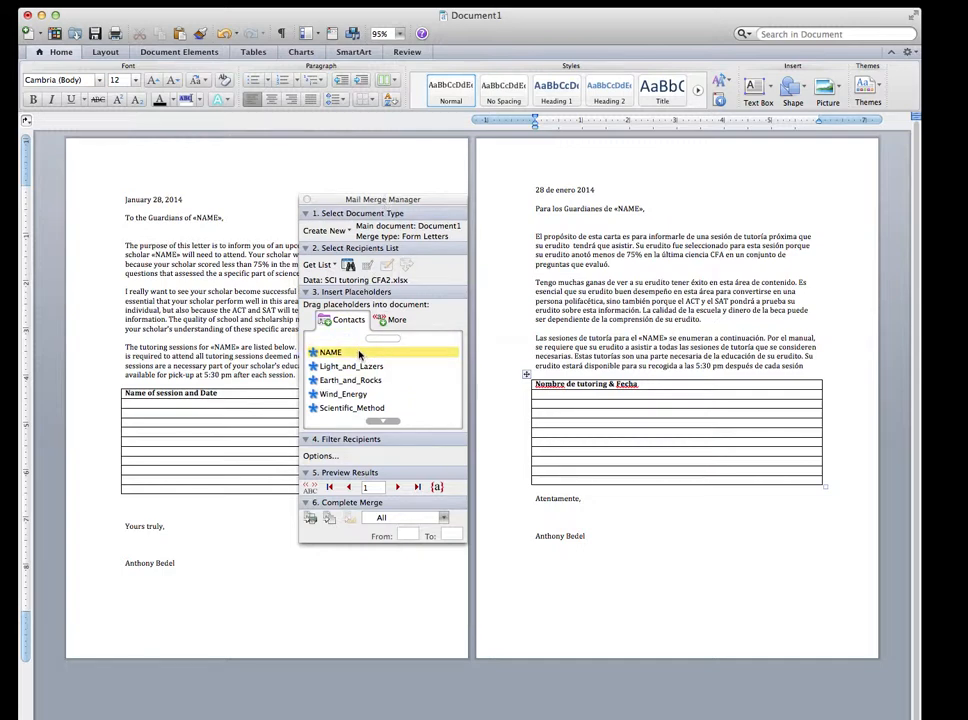
left_click_drag(360, 355, 574, 246)
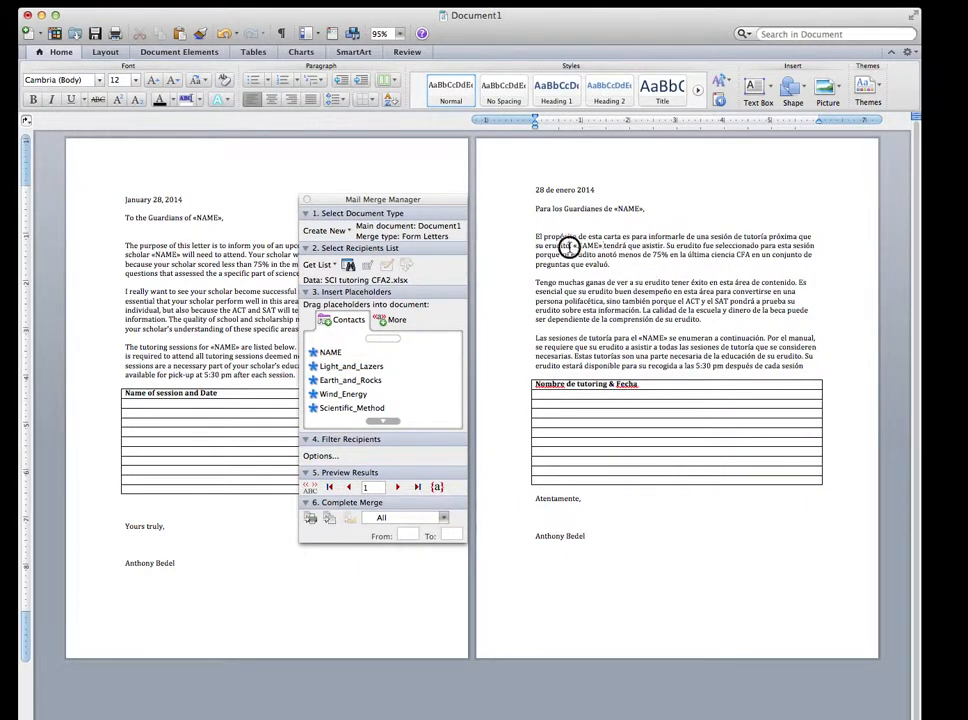
type(",")
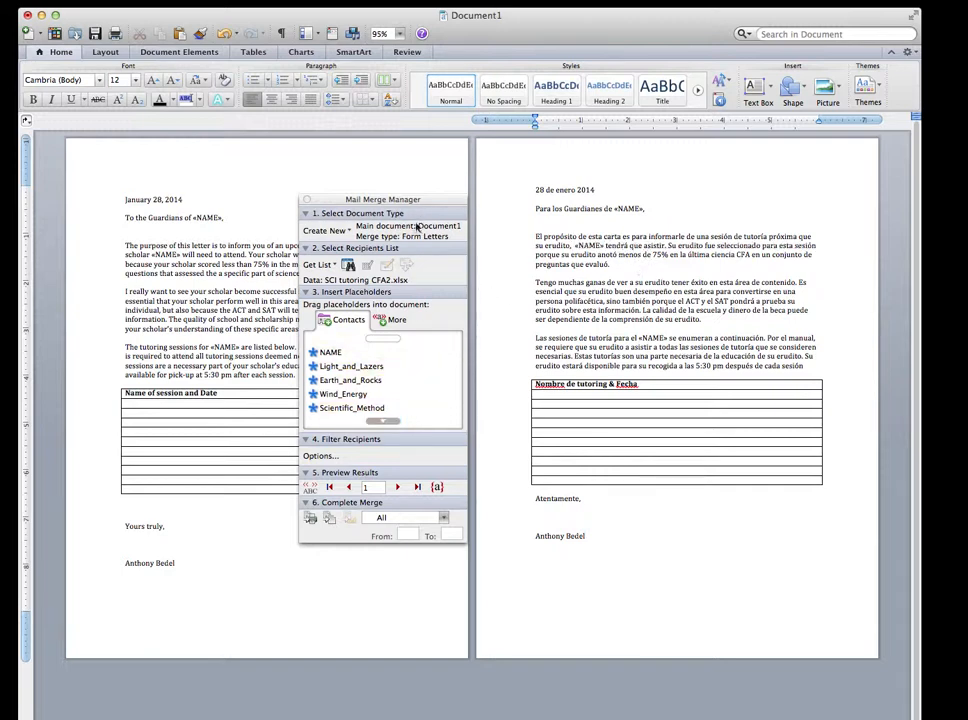
- Insert the Light_and_Lazers, Earth_and_Rocks, Wind_Energy and Scientific_Method merge fields in successive rows of both the English and Spanish session tables
left_click_drag(403, 199, 908, 264)
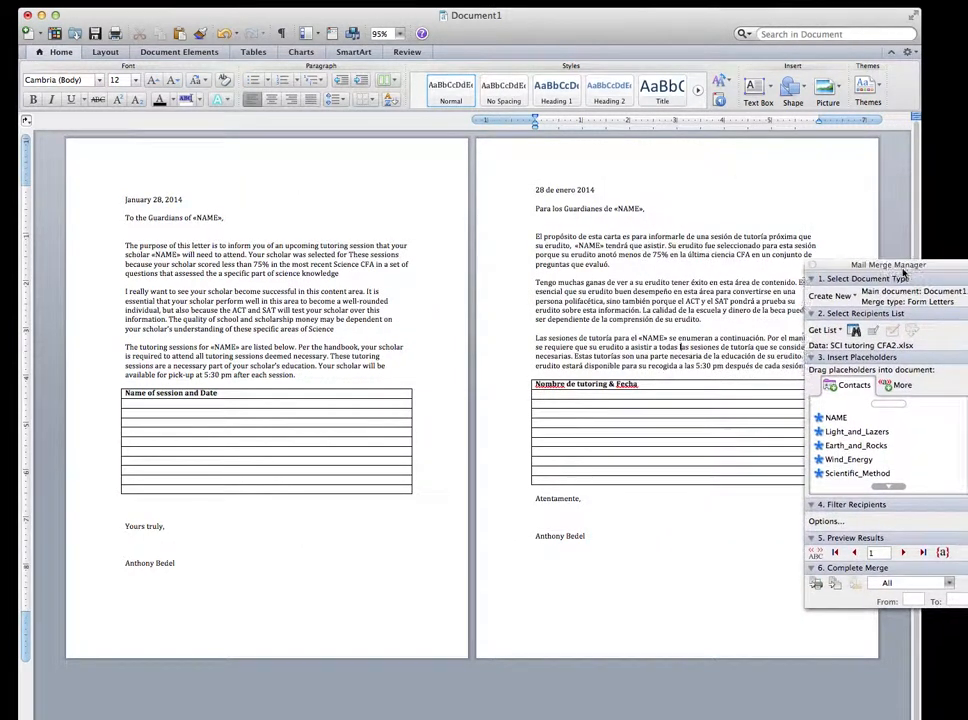
left_click_drag(872, 438, 378, 405)
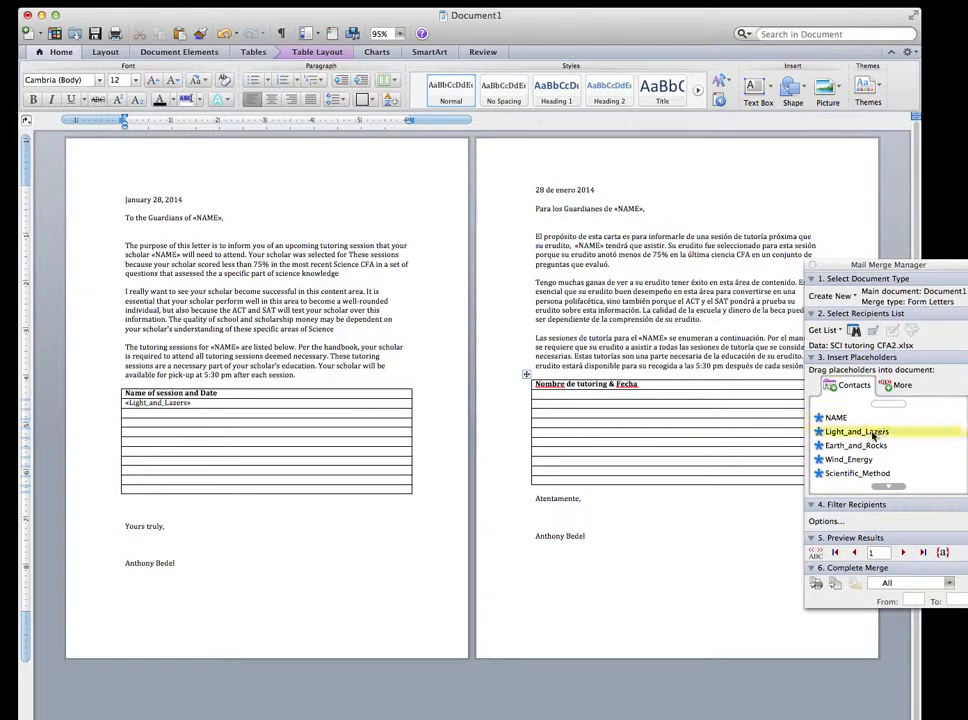
left_click_drag(856, 431, 383, 414)
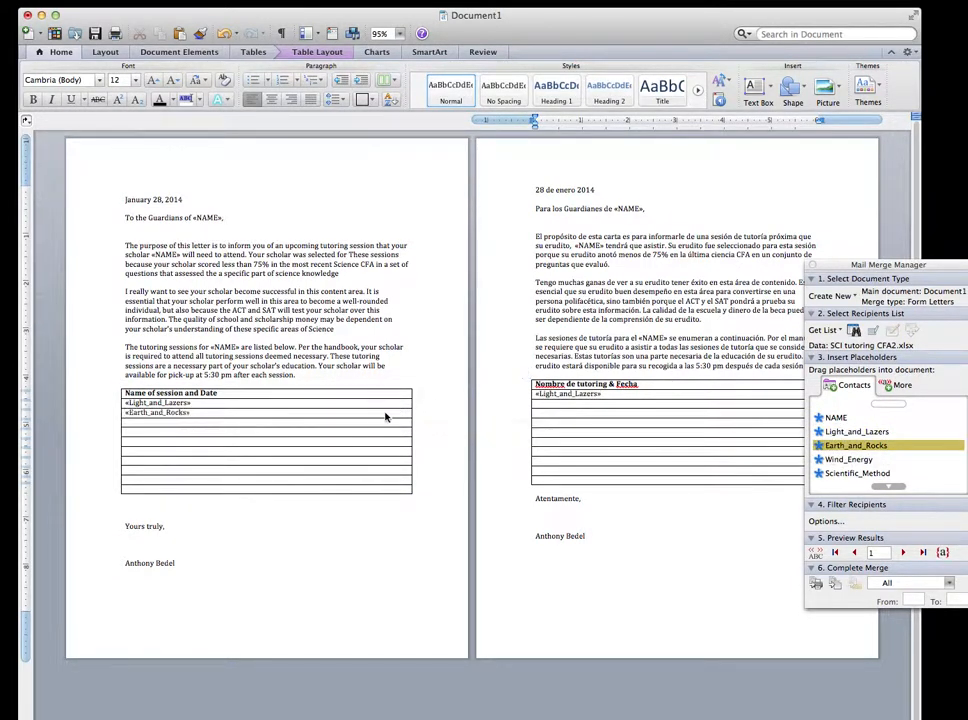
left_click_drag(856, 445, 748, 418)
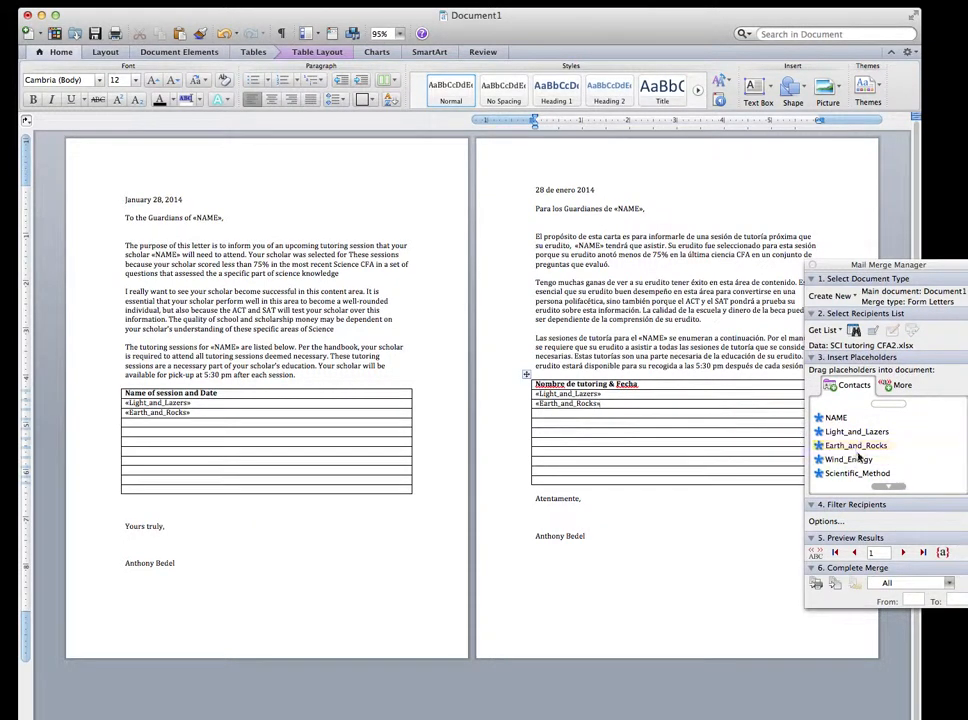
left_click_drag(858, 458, 363, 423)
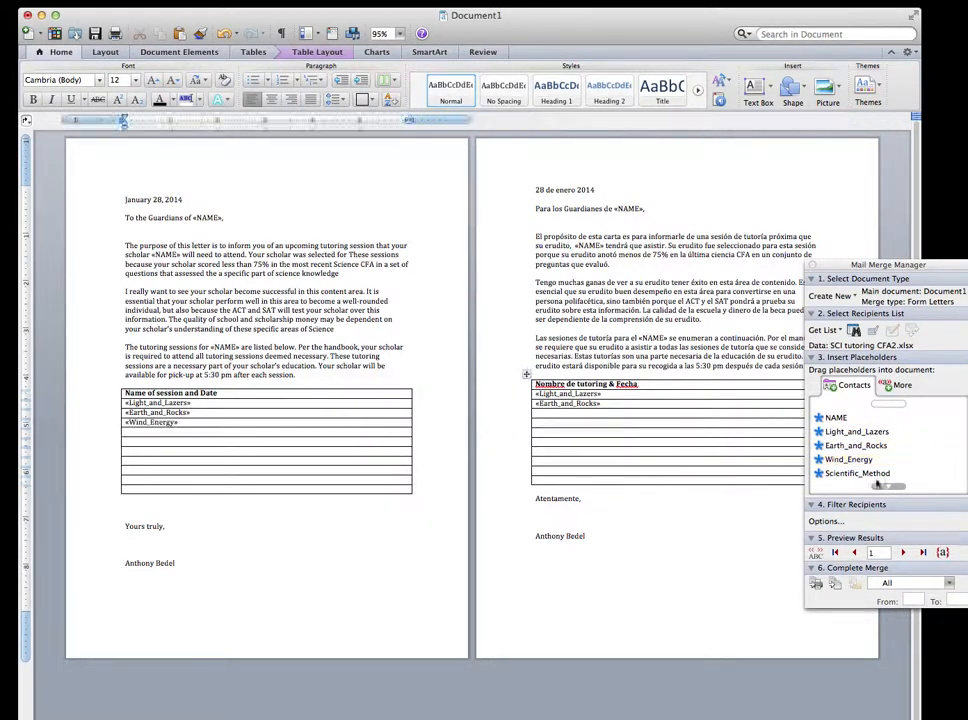
left_click_drag(868, 462, 630, 413)
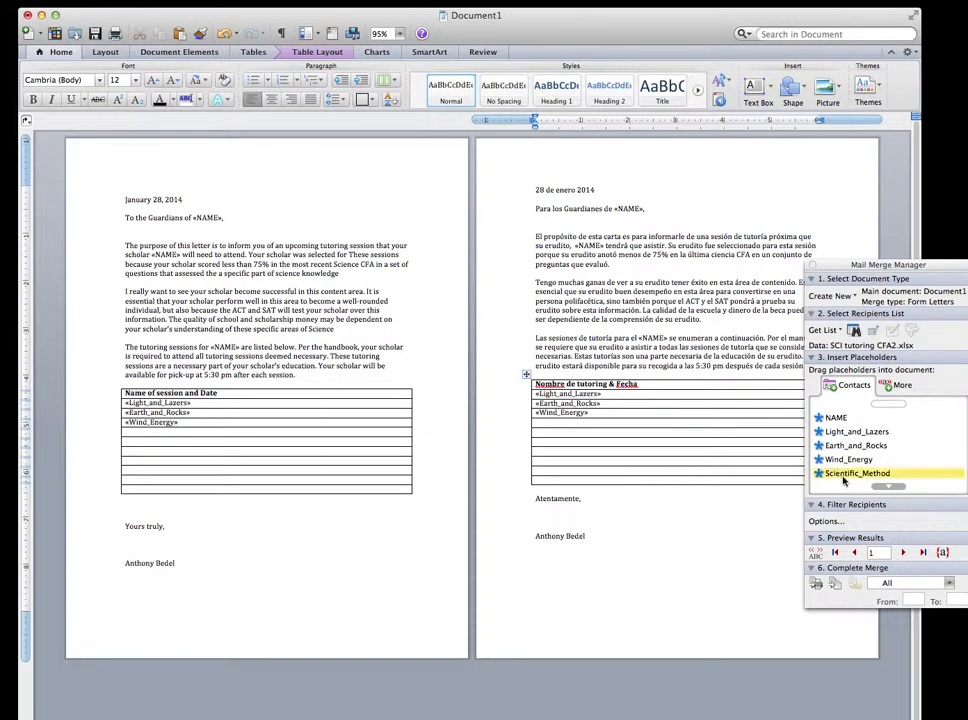
left_click_drag(843, 481, 276, 435)
left_click_drag(838, 479, 696, 424)
- Add the Lizards, Snakes and Bears merge fields to the next rows of both session tables
left_click(883, 488)
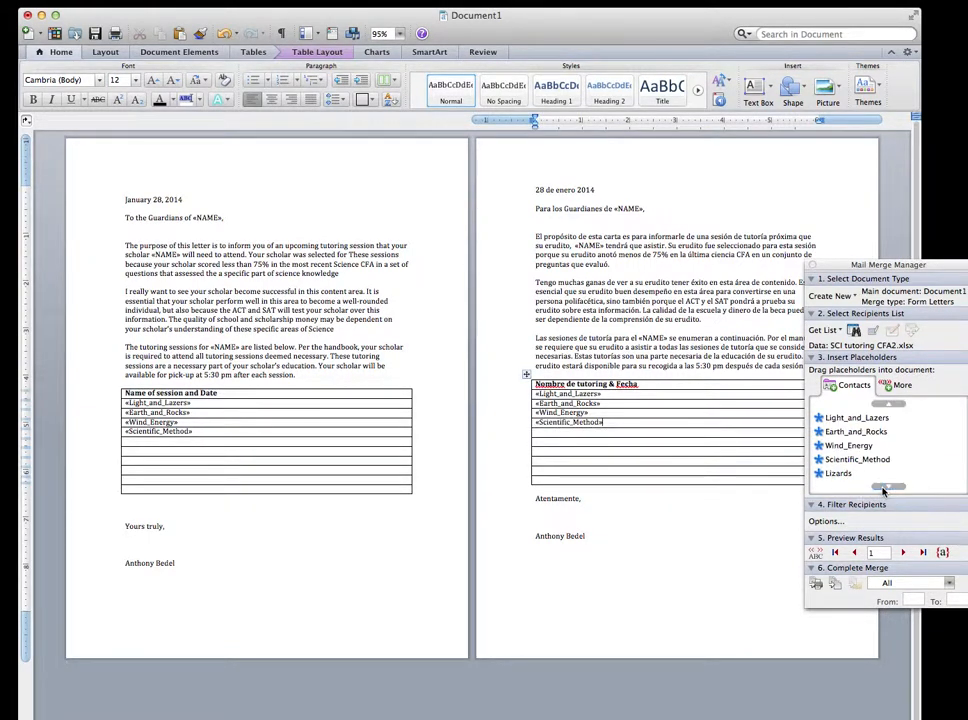
left_click_drag(853, 476, 361, 441)
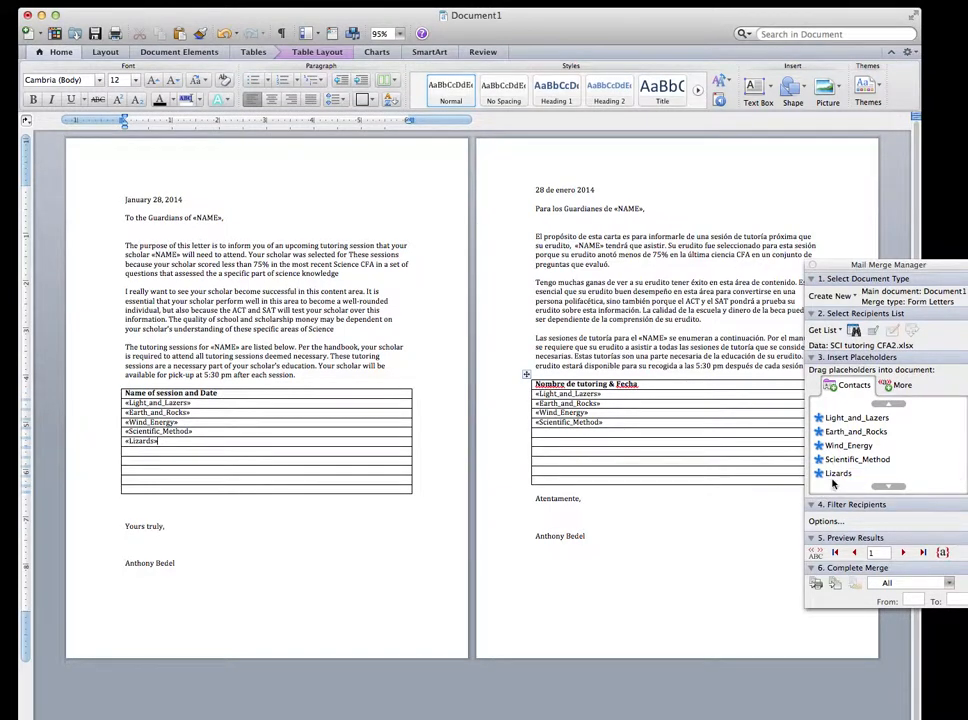
left_click_drag(833, 483, 580, 432)
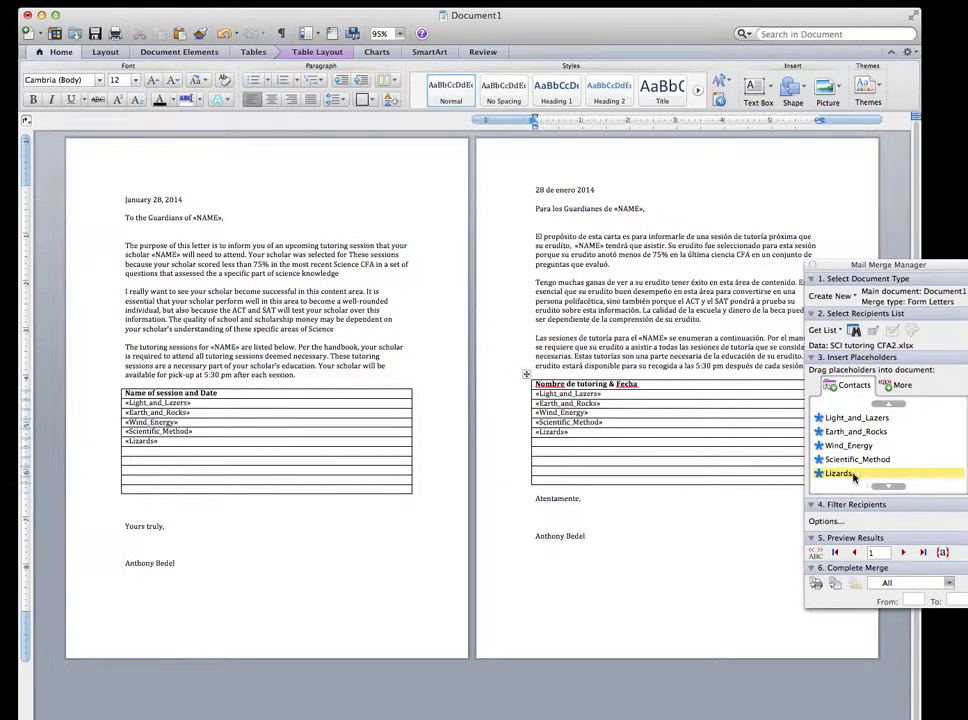
left_click(888, 487)
left_click_drag(847, 475, 304, 452)
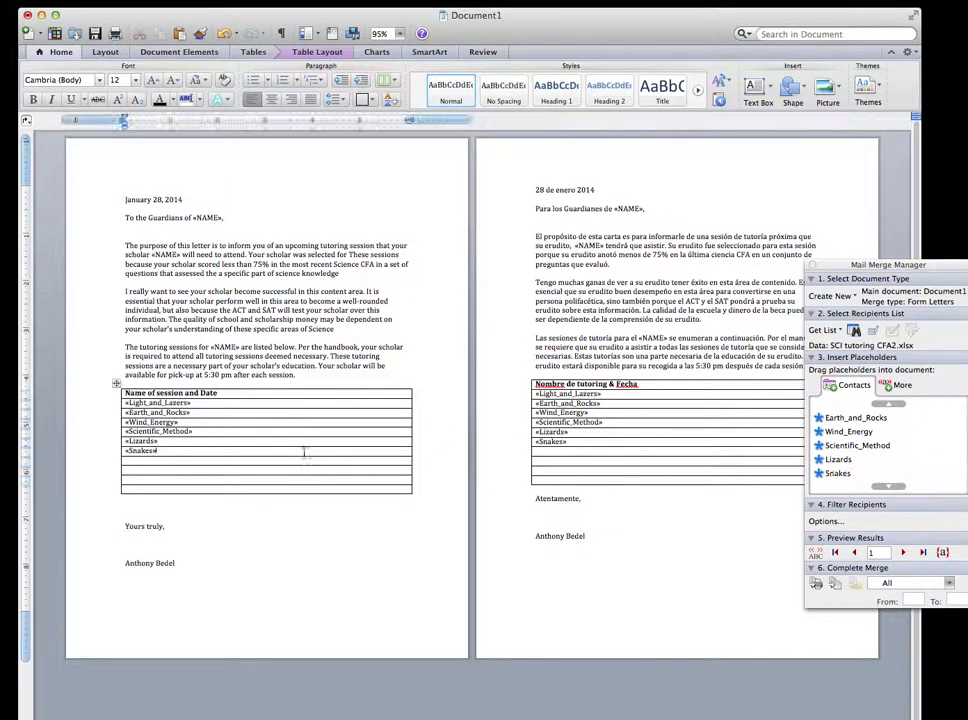
left_click(901, 487)
left_click_drag(835, 473, 340, 462)
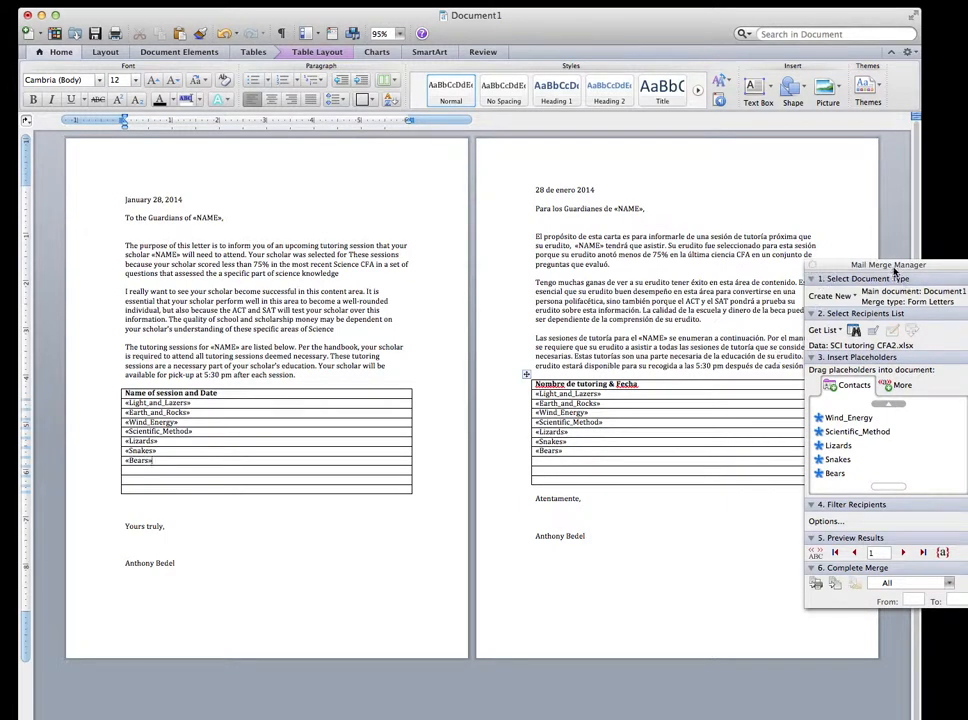
- Merge all letters to the printer and open the output as a PDF in Preview
left_click_drag(895, 270, 781, 221)
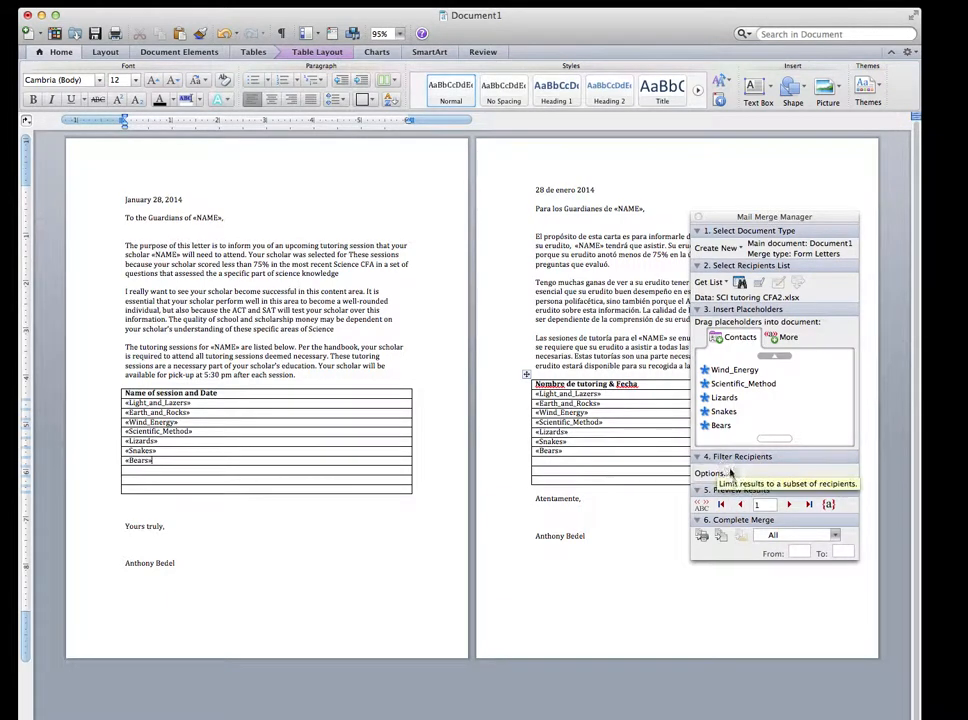
left_click(706, 540)
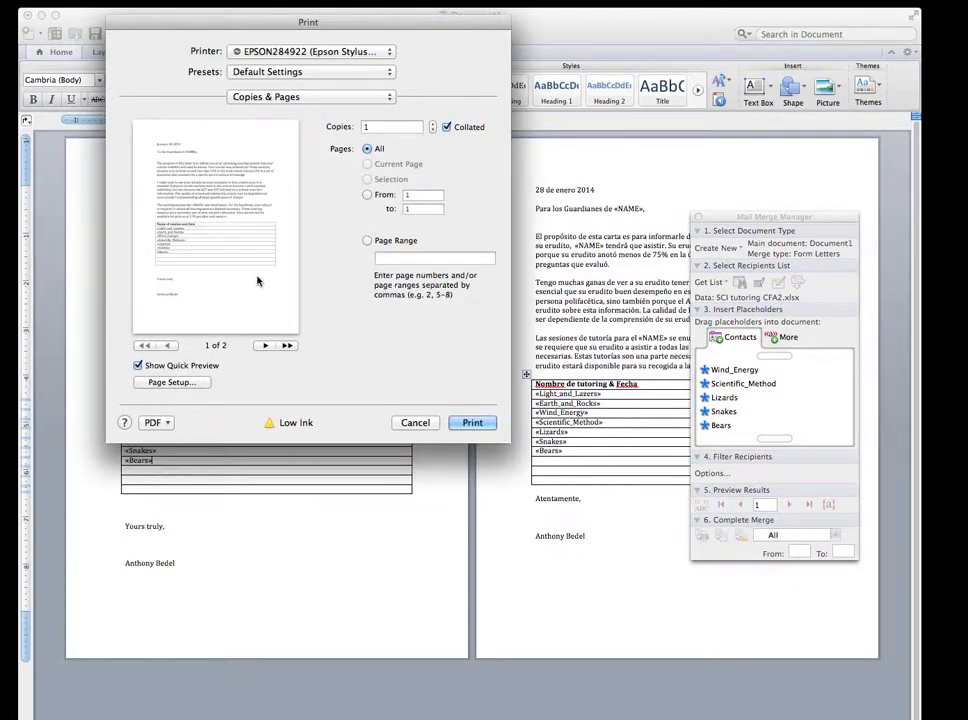
left_click(282, 55)
left_click(282, 52)
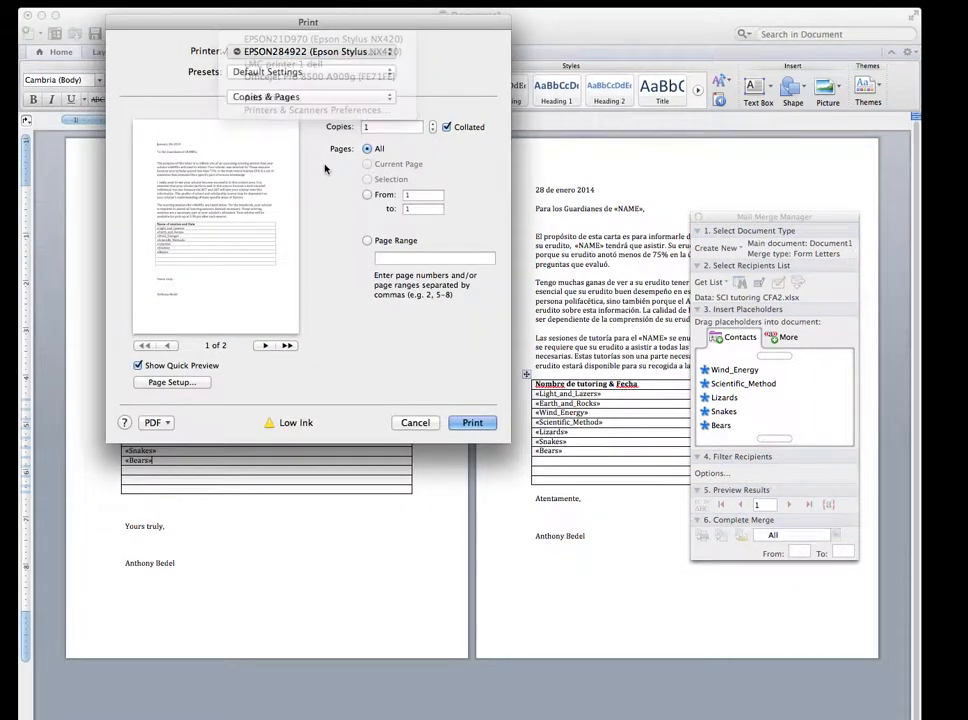
left_click(154, 421)
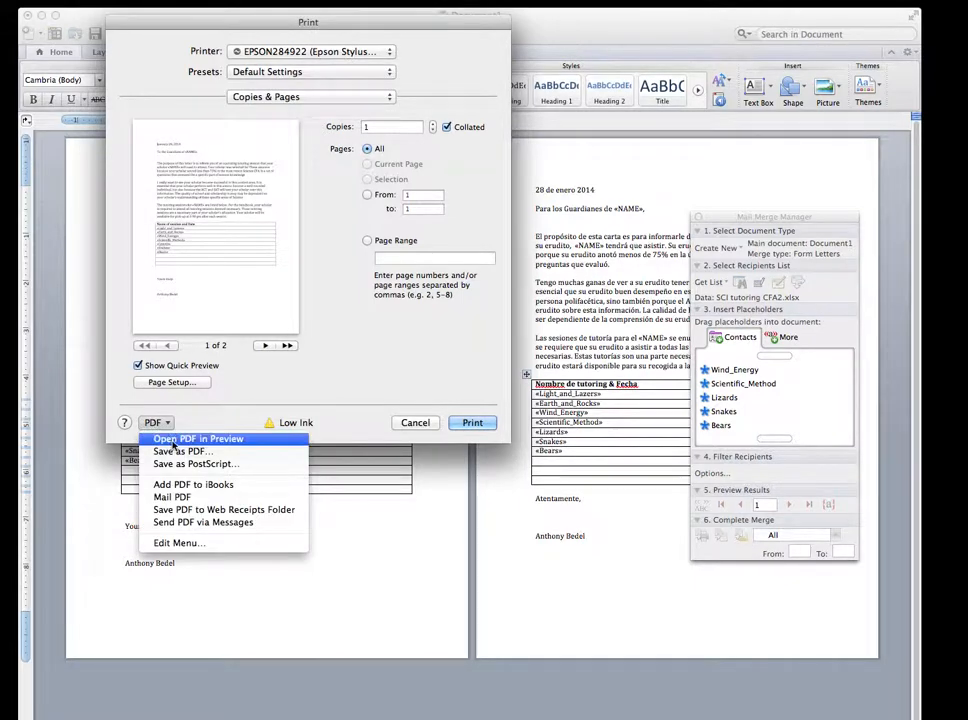
left_click(172, 439)
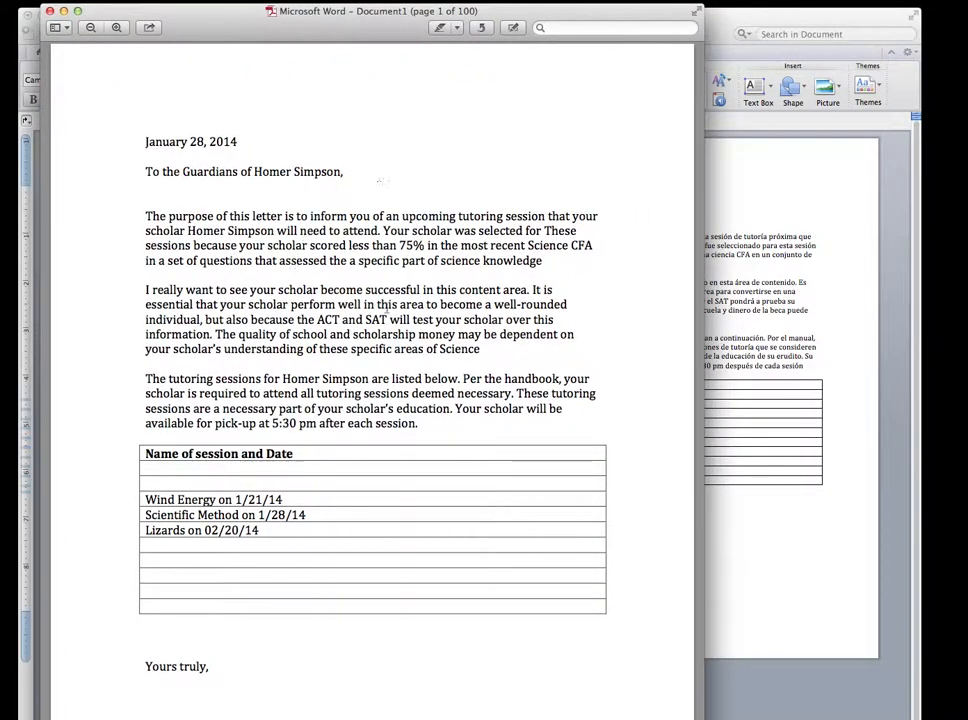
- Check the session names and dates listed in the first merged letter of the PDF
left_click_drag(168, 499, 283, 500)
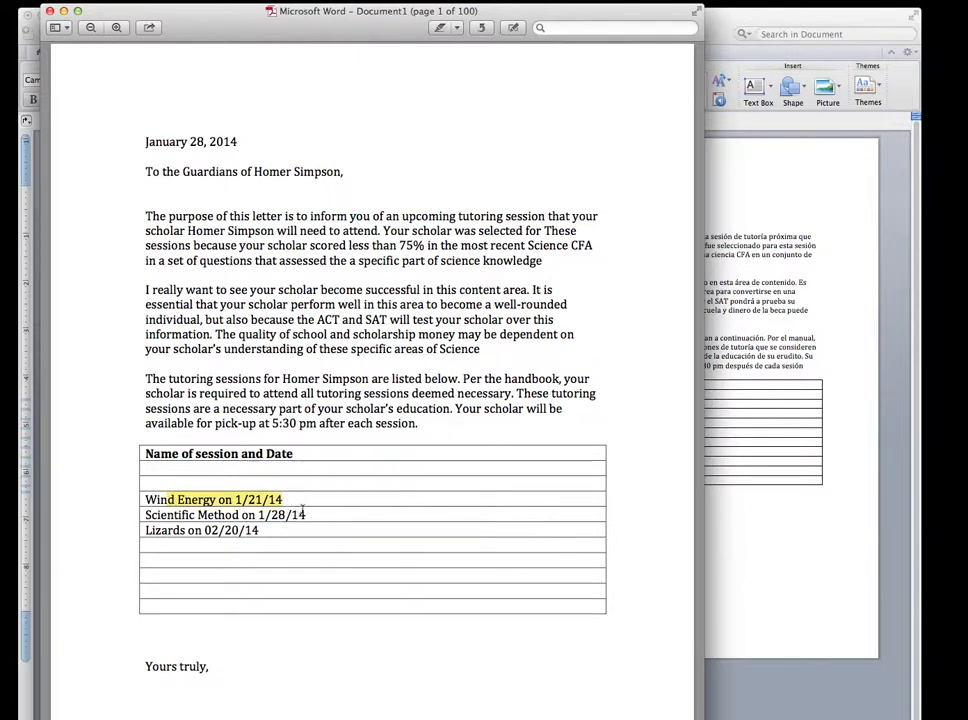
left_click_drag(146, 515, 306, 515)
left_click_drag(204, 530, 258, 529)
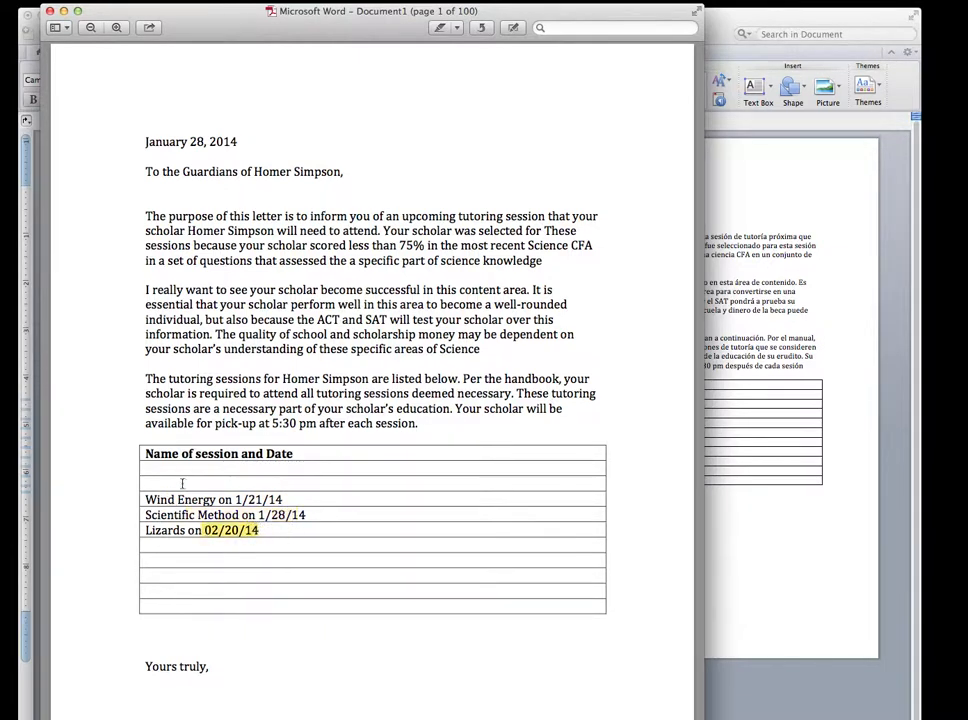
- Back in the Word letter, remove all borders from the English session table
left_click(790, 343)
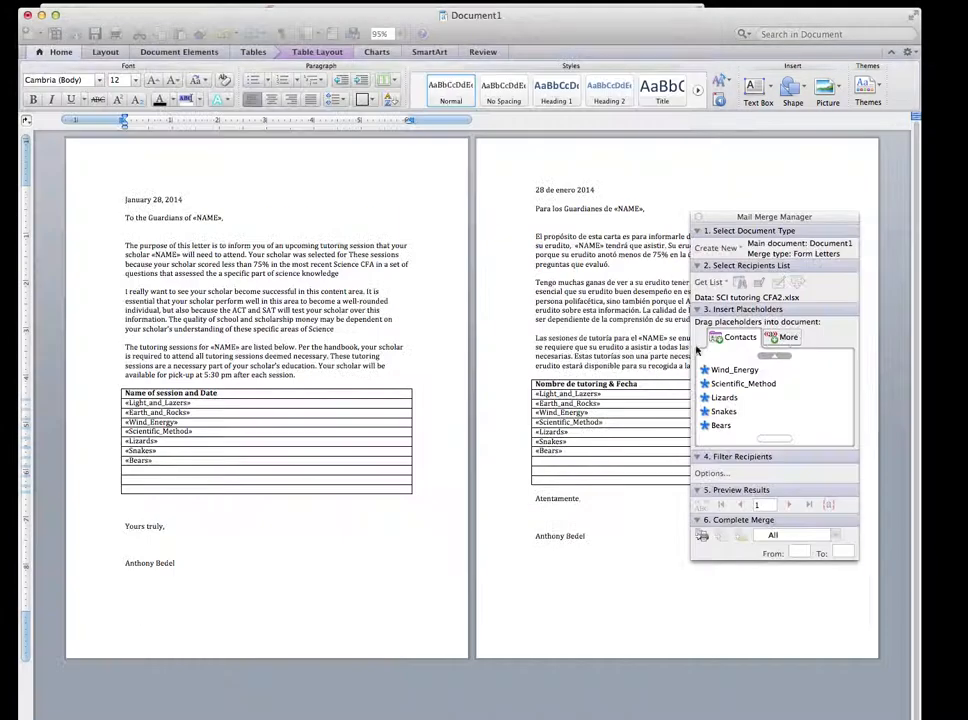
left_click(117, 385)
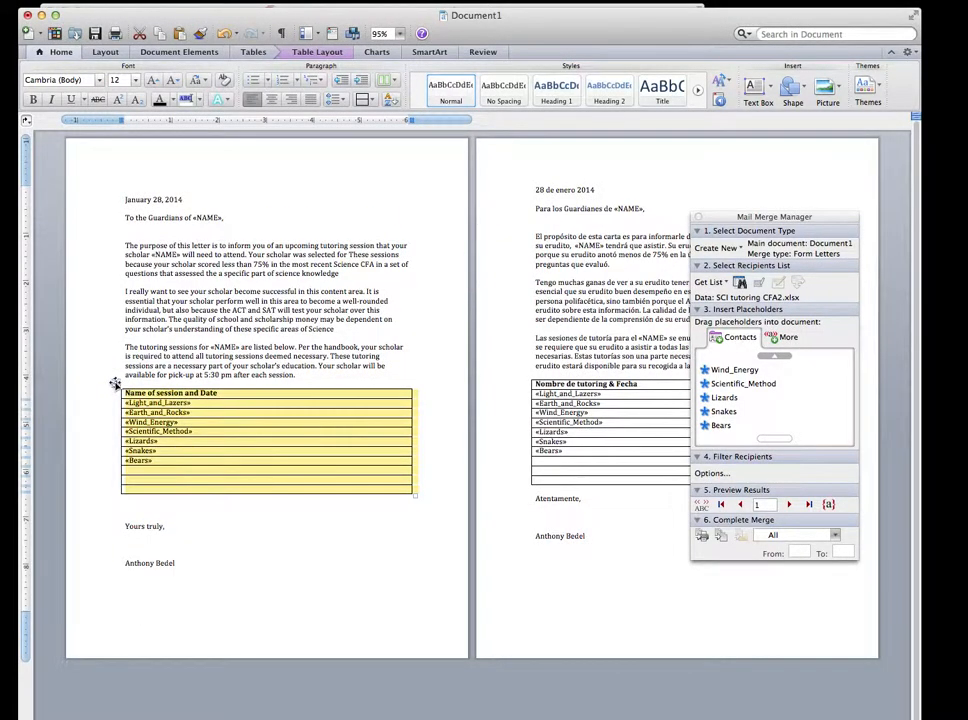
left_click(318, 52)
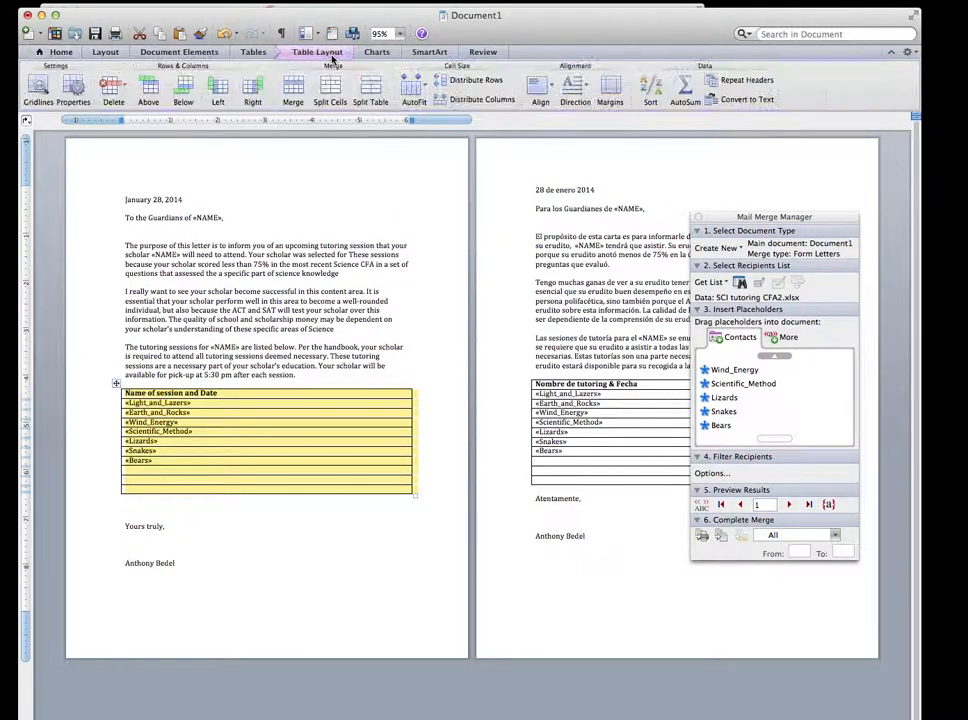
left_click(252, 52)
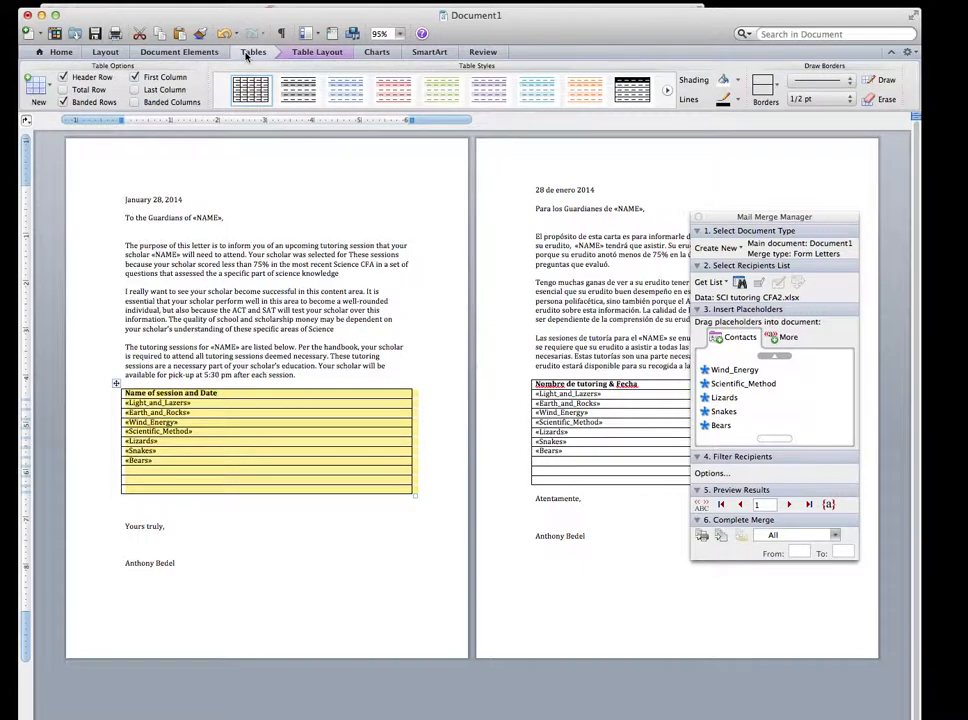
left_click(765, 88)
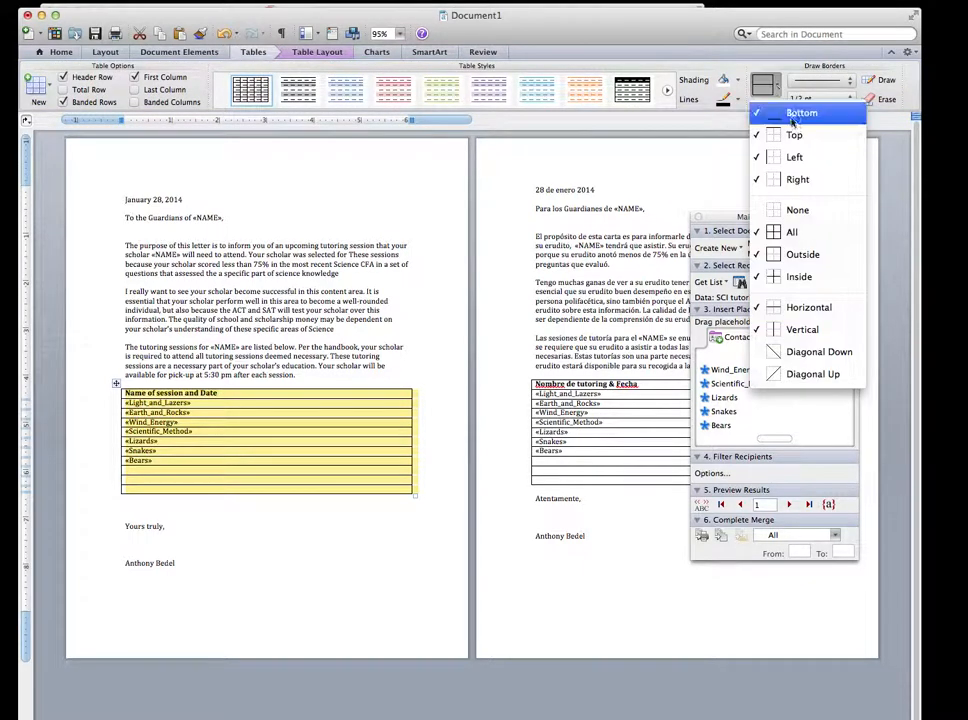
left_click(834, 210)
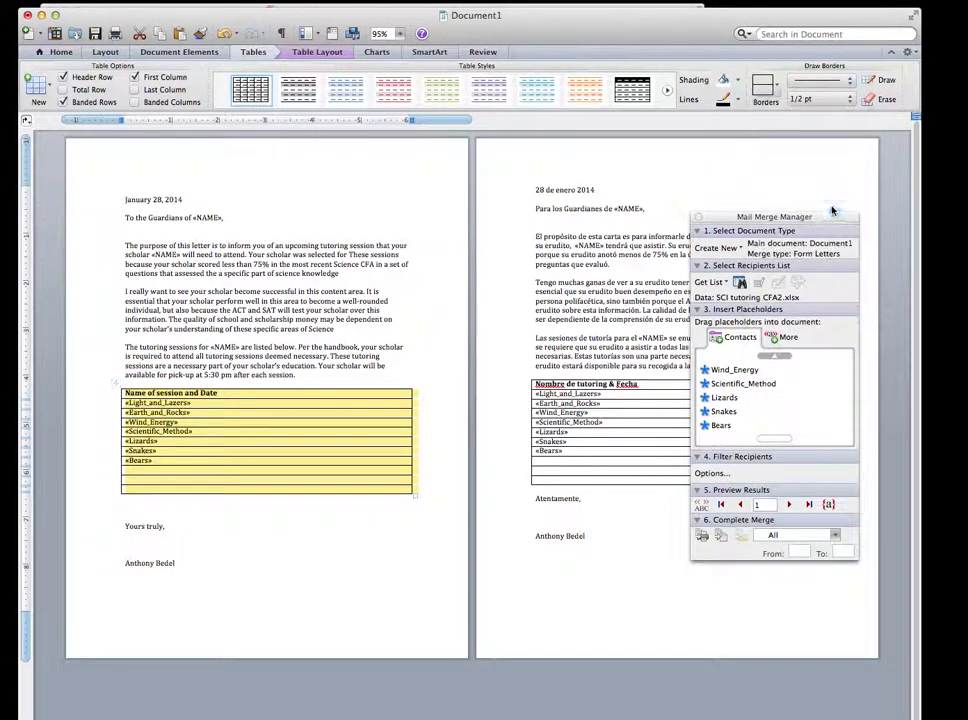
- Remove all borders from the Spanish session table headed Nombre de tutoring & Fecha
left_click(526, 375)
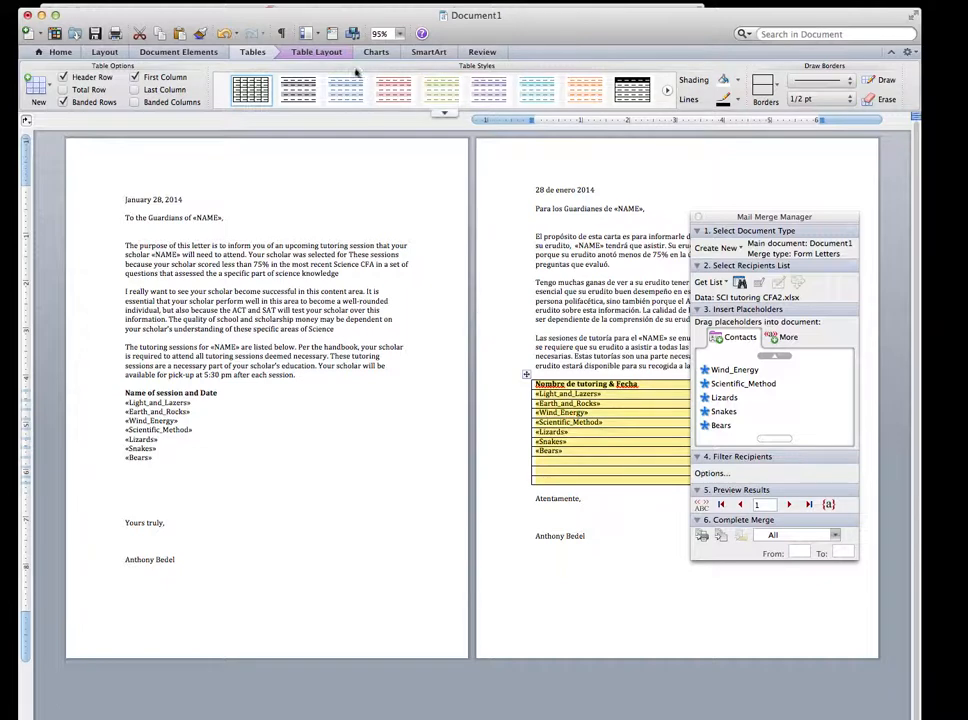
left_click(300, 53)
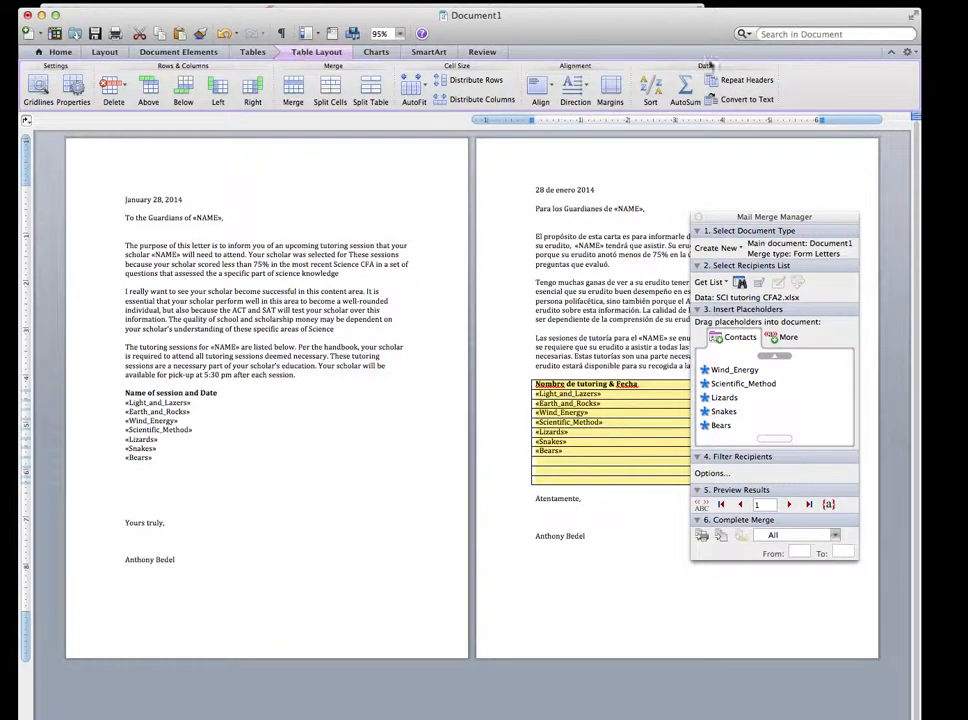
left_click(259, 57)
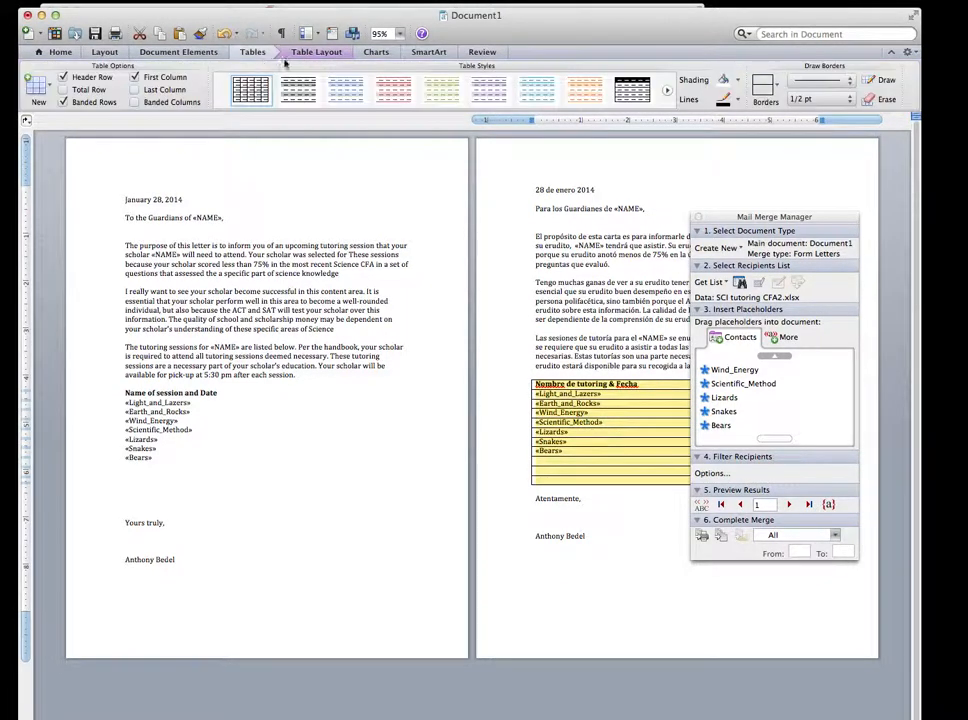
left_click(763, 87)
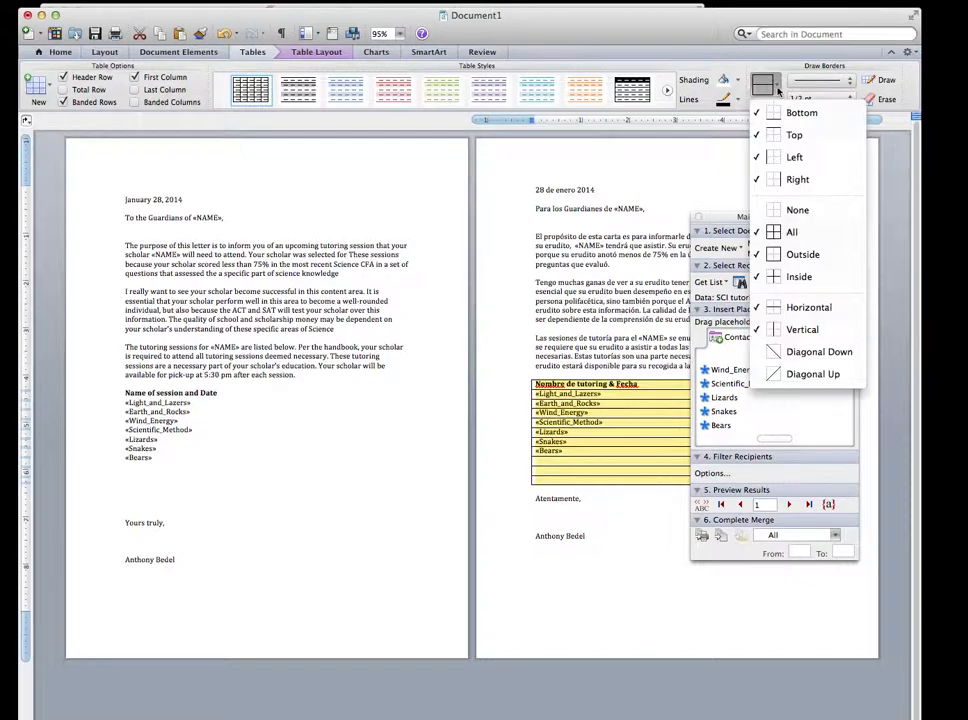
left_click(800, 213)
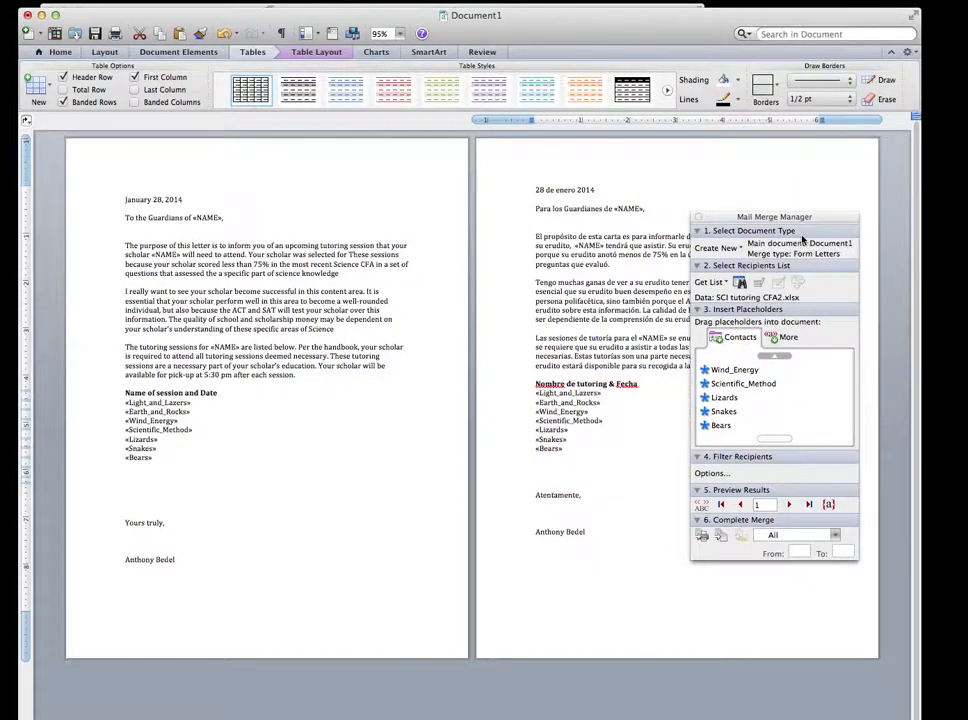
- Merge all letters to the printer again and open the borderless version as a PDF in Preview
left_click(703, 535)
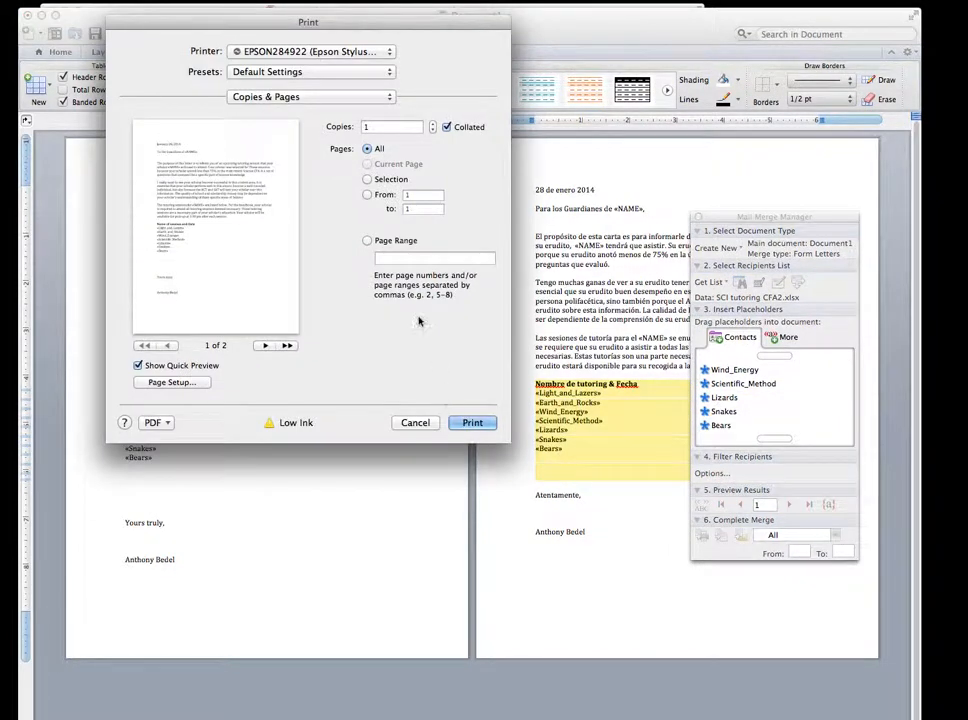
left_click(156, 422)
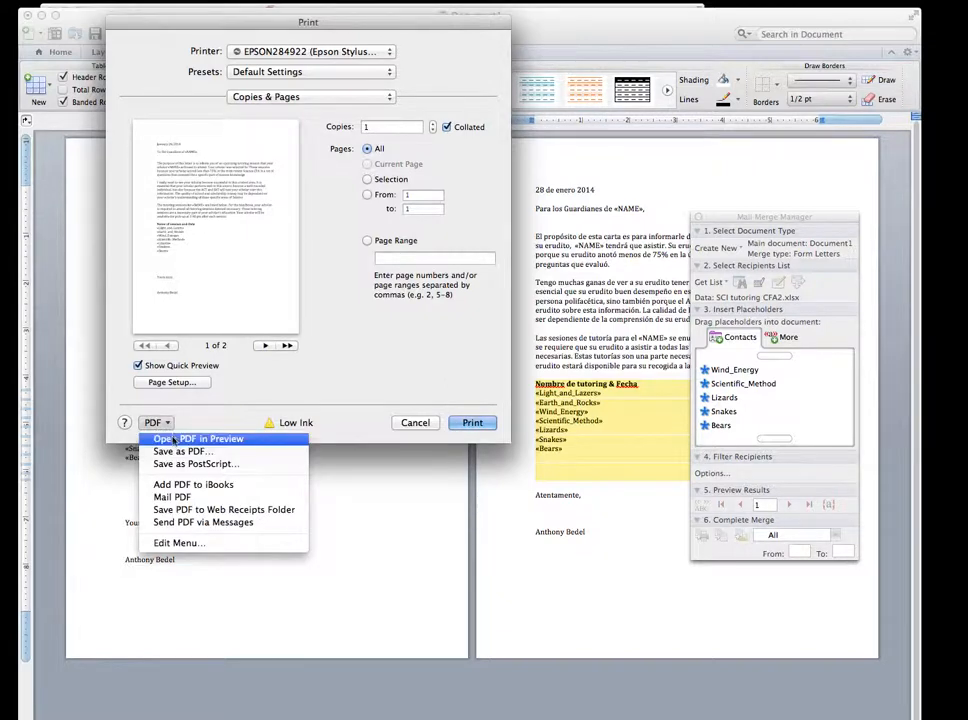
left_click(240, 437)
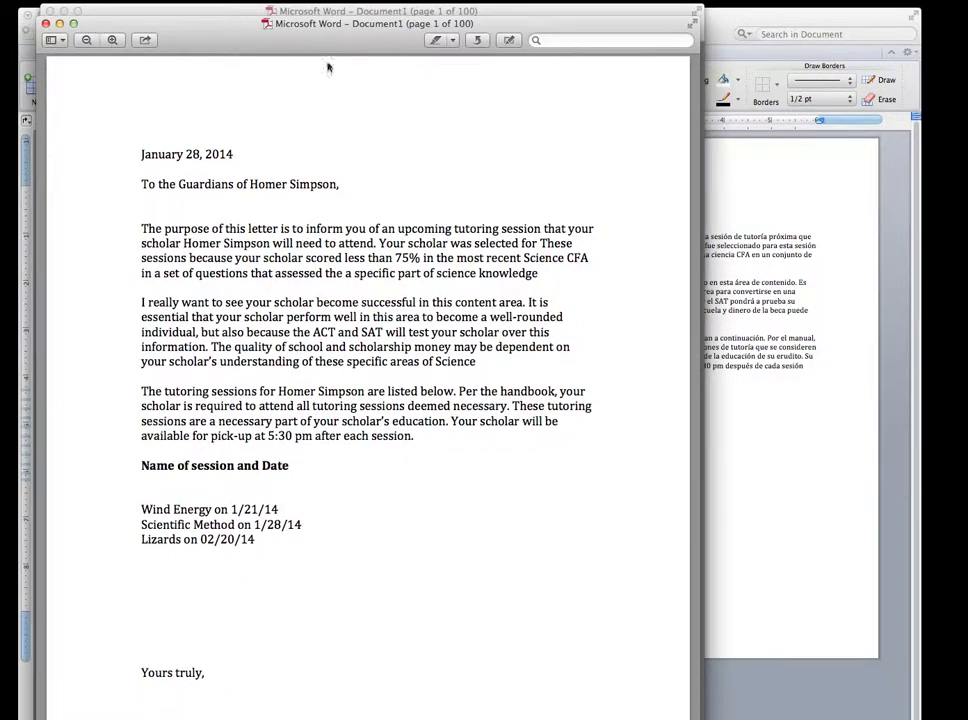
- Page through the merged English and Spanish letters, checking each student's name and the listed sessions with dates
left_click_drag(320, 44, 325, 6)
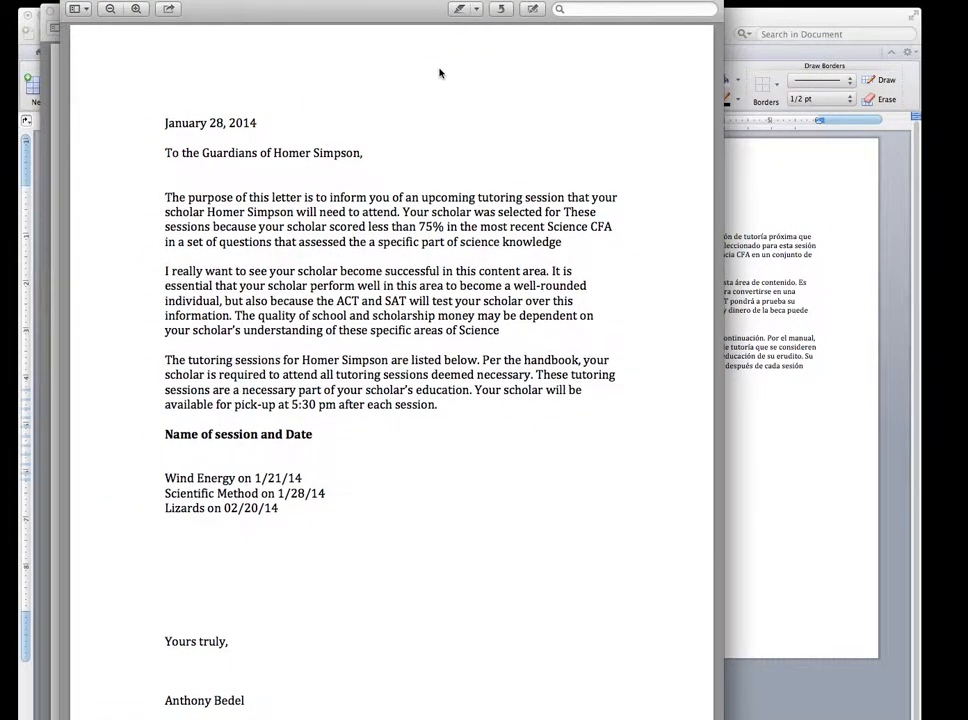
key("Right")
key("Right")
key("Right")
key("Right")
key("Right")
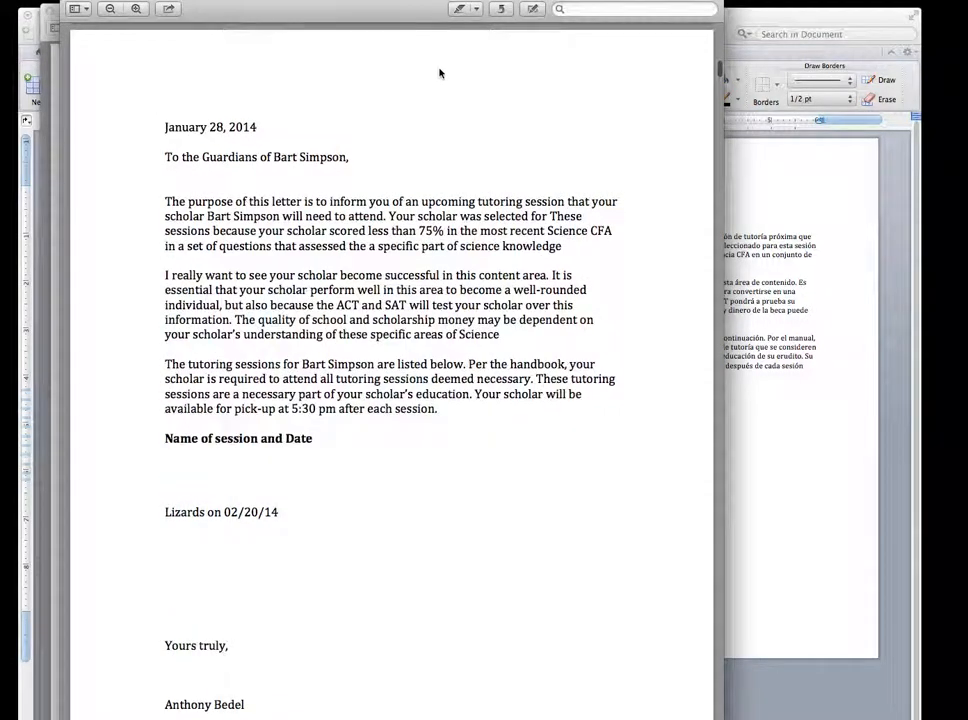
key("Right")
key("Right")
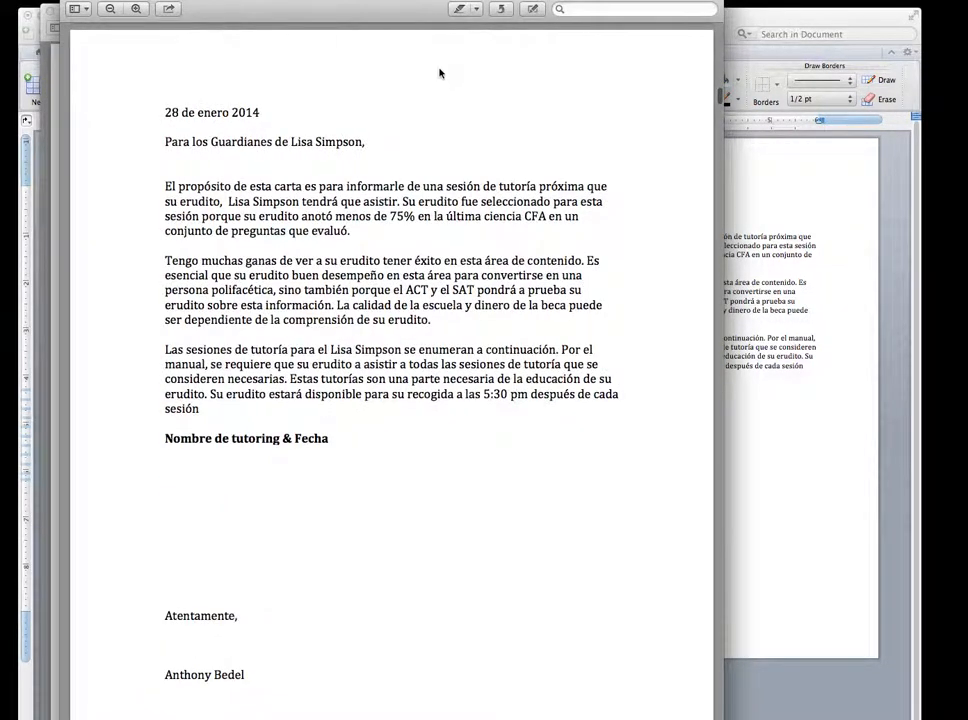
key("Right")
key("Right")
key("Right")
key("Right")
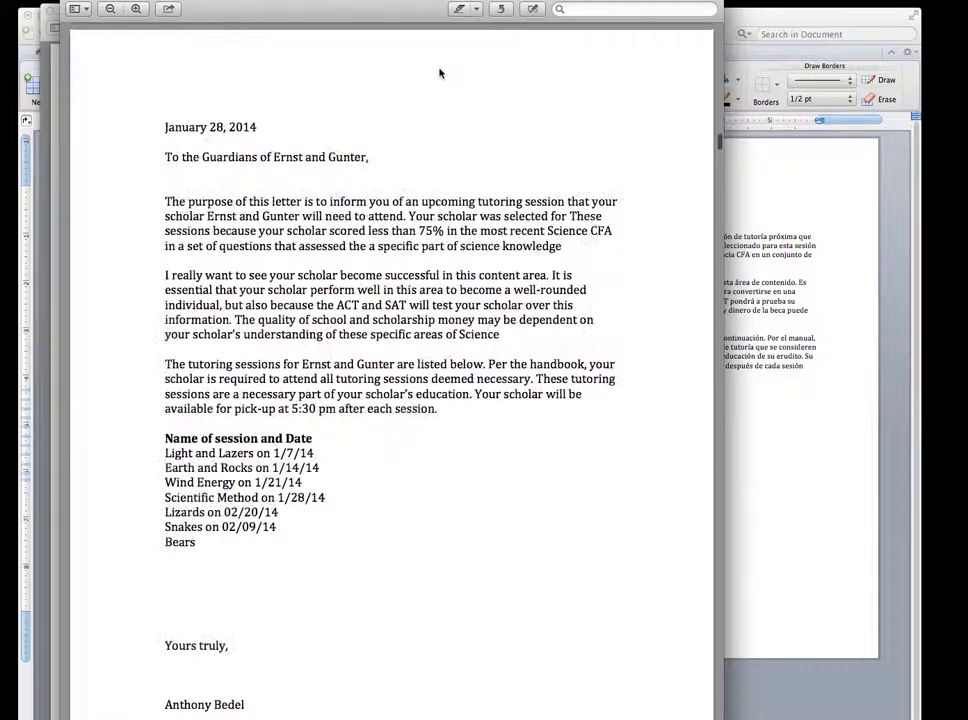
key("Right")
key("Right")
key("Right")
key("Right")
key("Right")
key("Right")
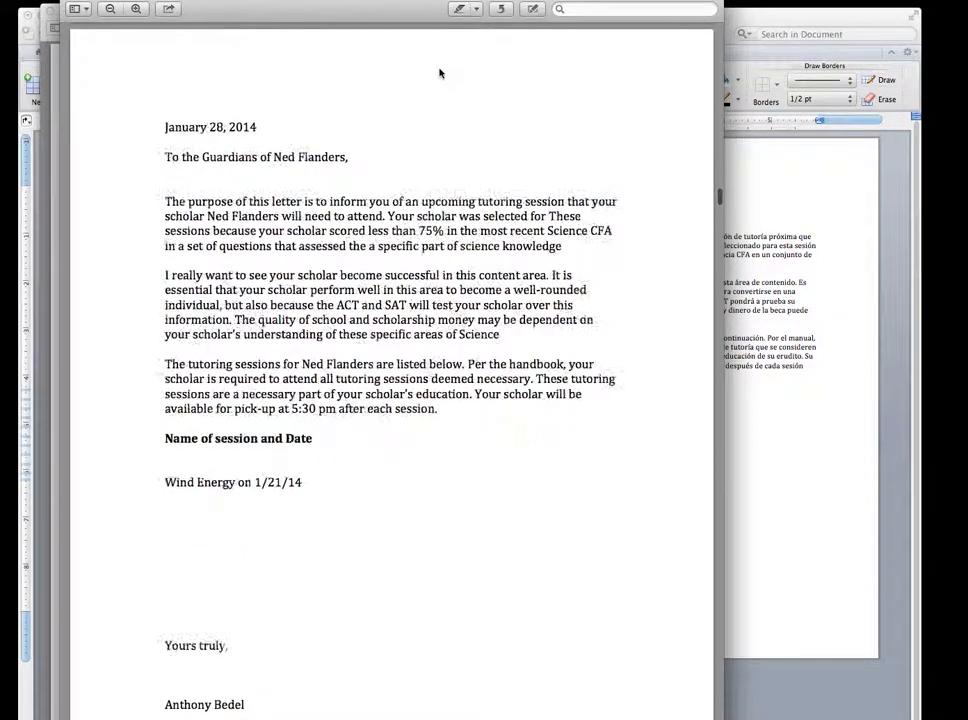
key("Right")
key("Right")
key("Right")
key("Right")
key("Right")
key("Right")
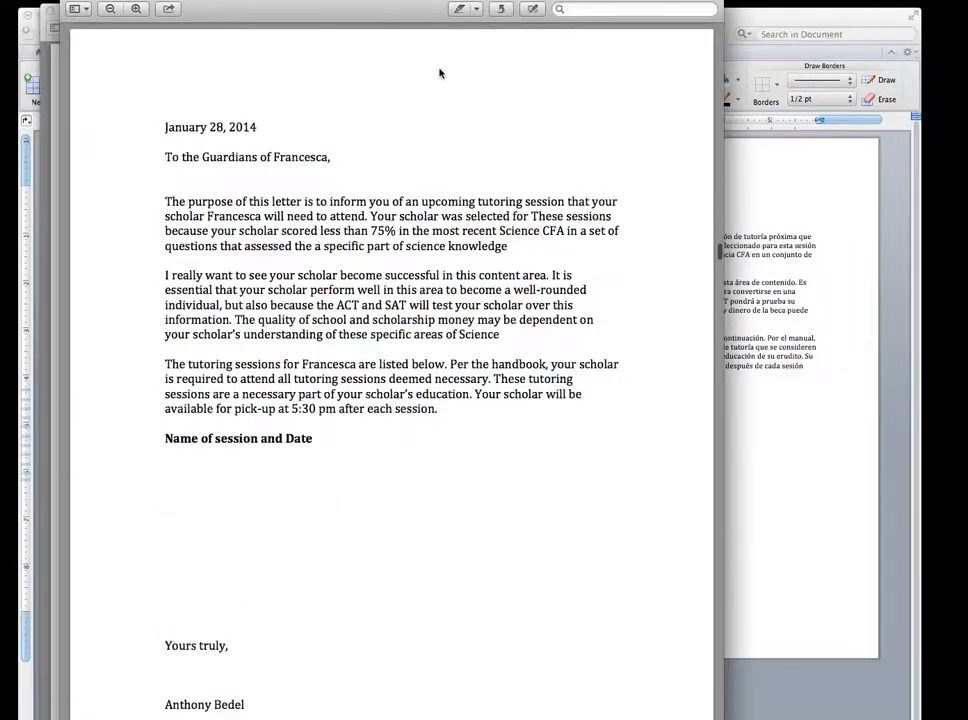
key("Right")
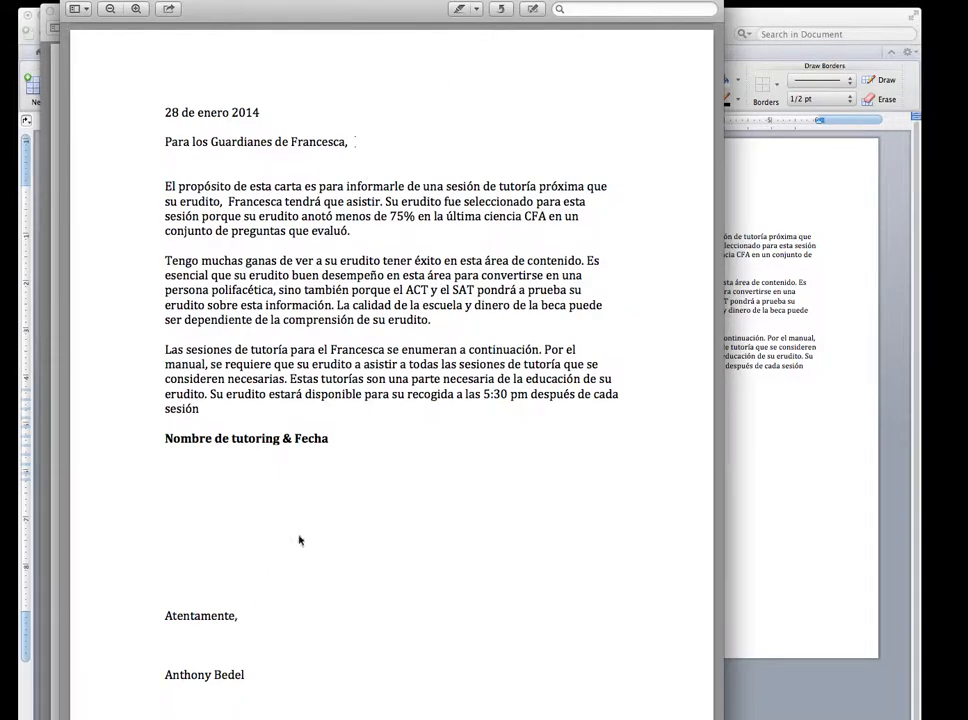
key("Right")
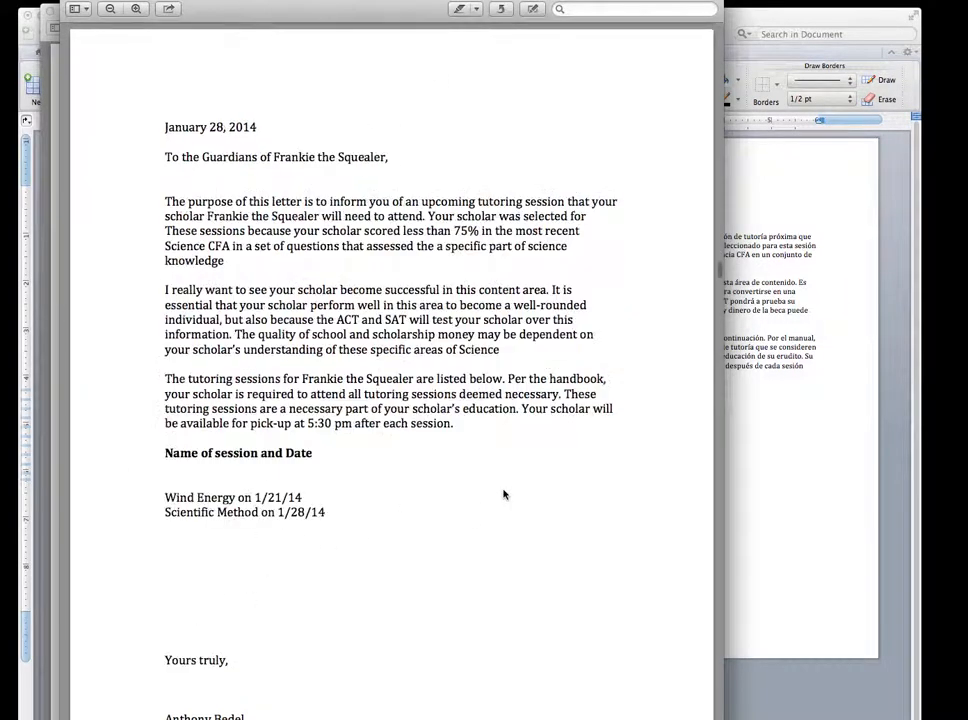
key("Right")
key("Right")
key("Right")
key("Right")
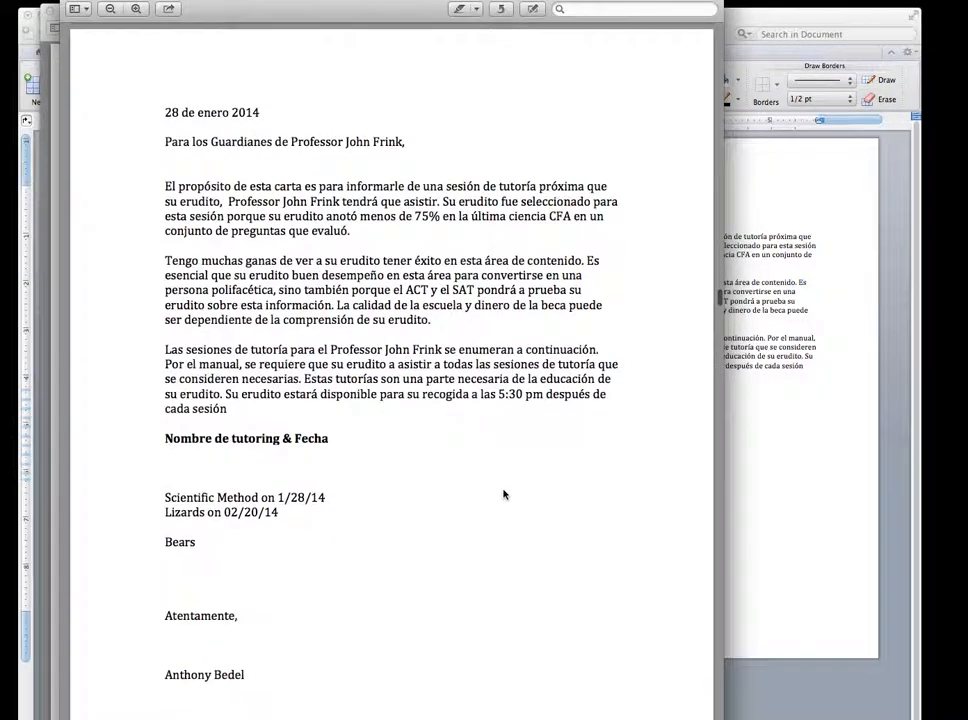
key("Right")
key("Right")
key("Right")
key("Right")
key("Right")
key("Right")
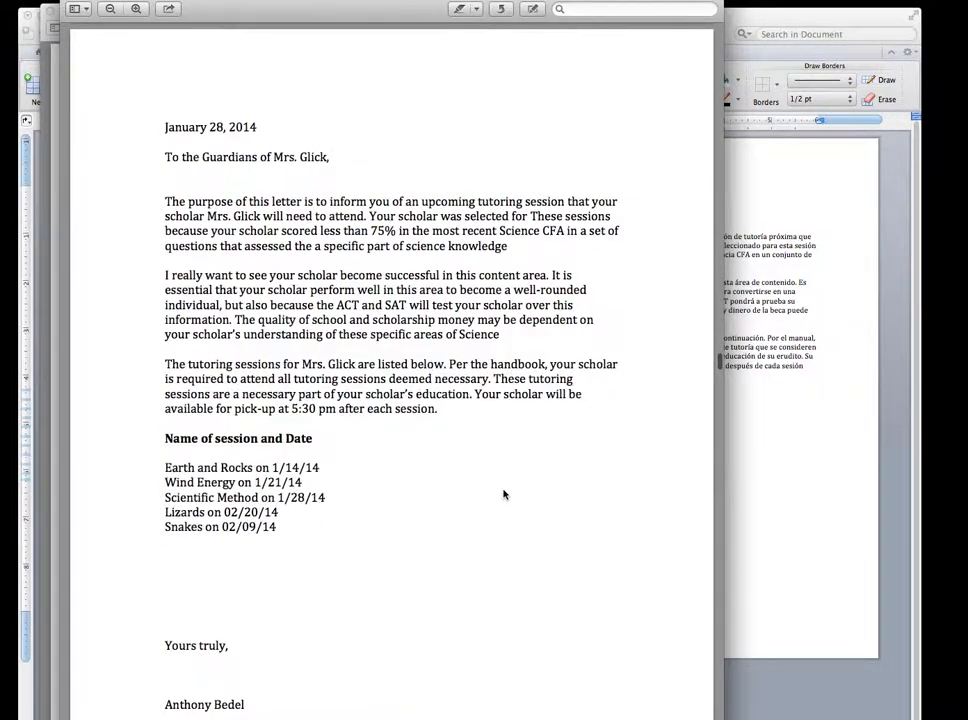